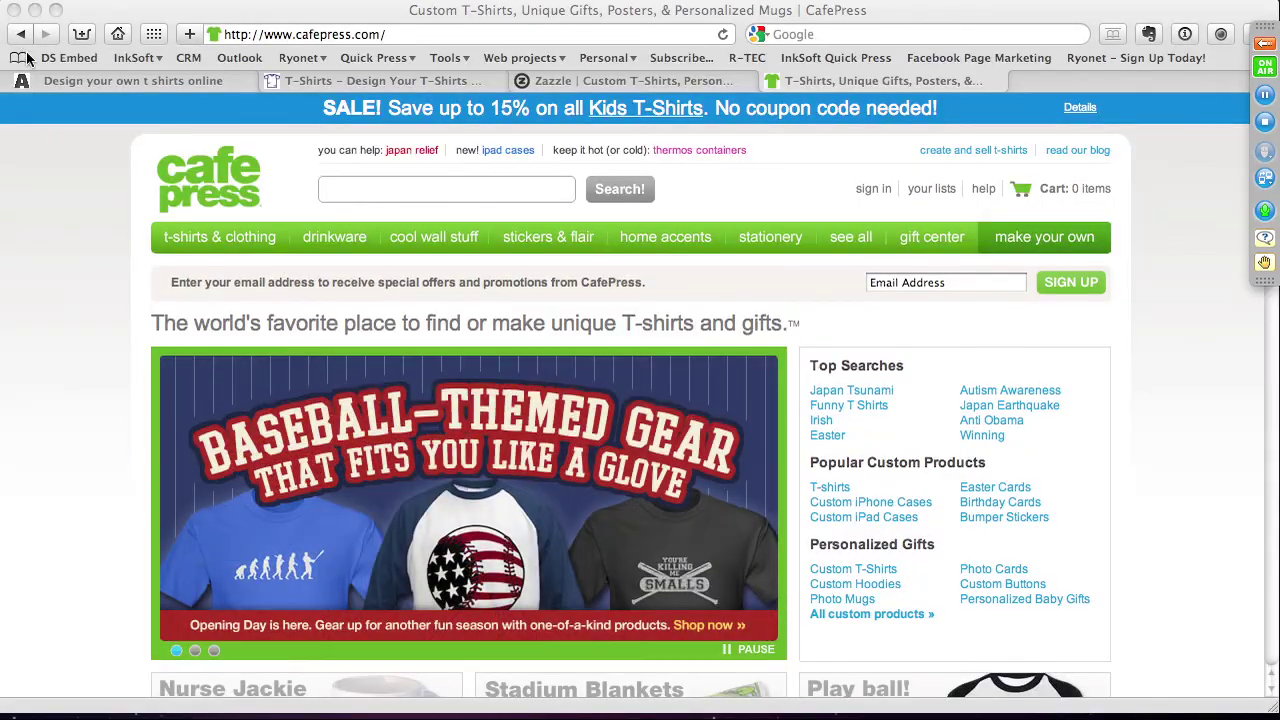
Compare the CustomInk, Zazzle and CafePress sites, then browse CustomInk's home page.
click(308, 80)
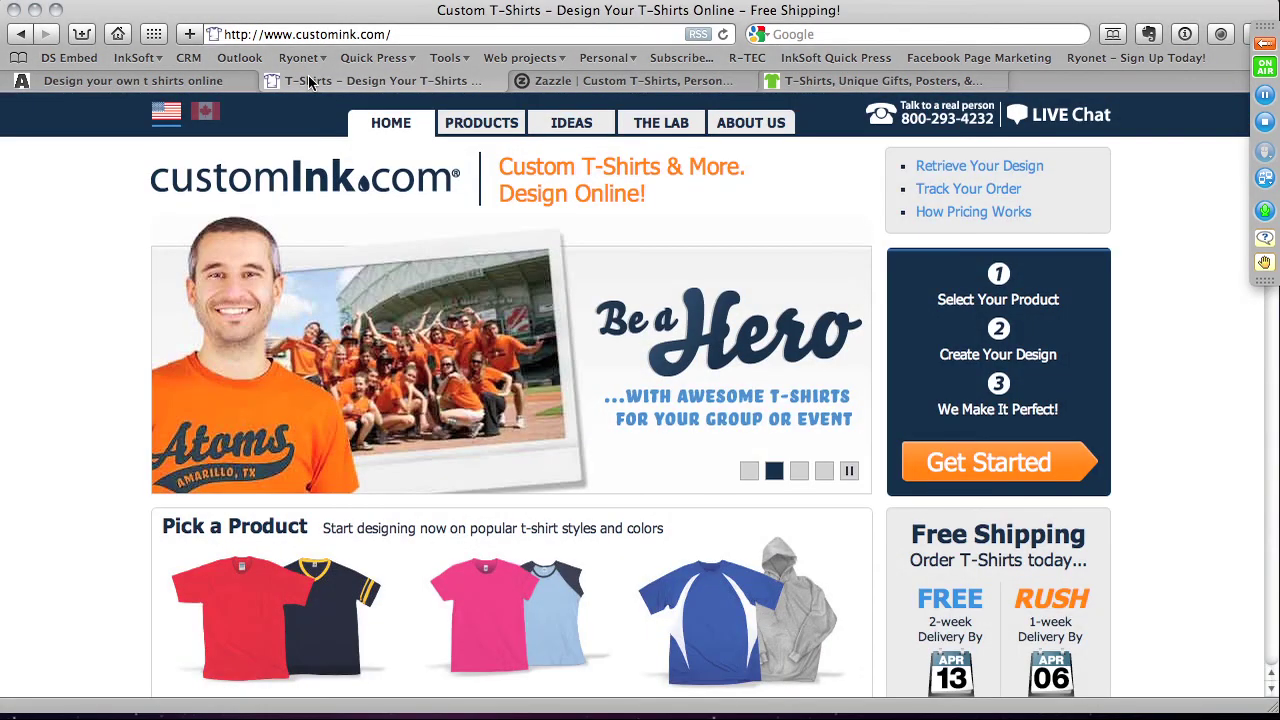
click(562, 82)
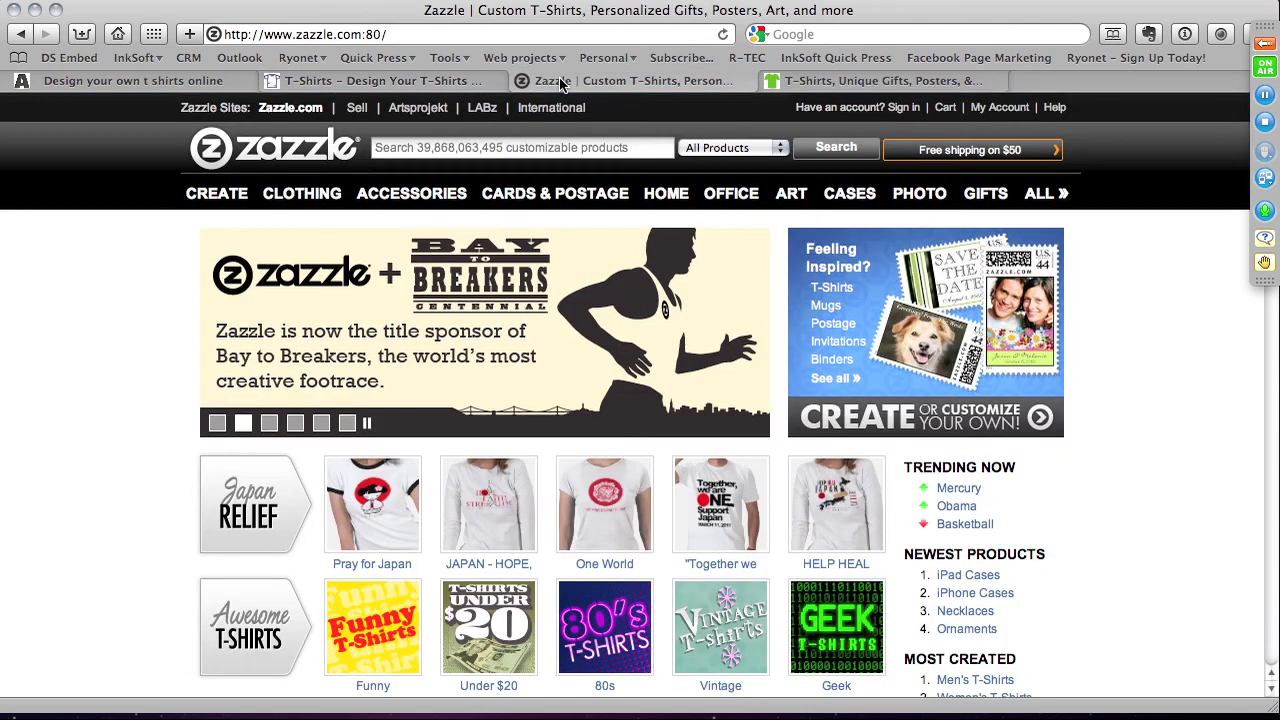
click(810, 82)
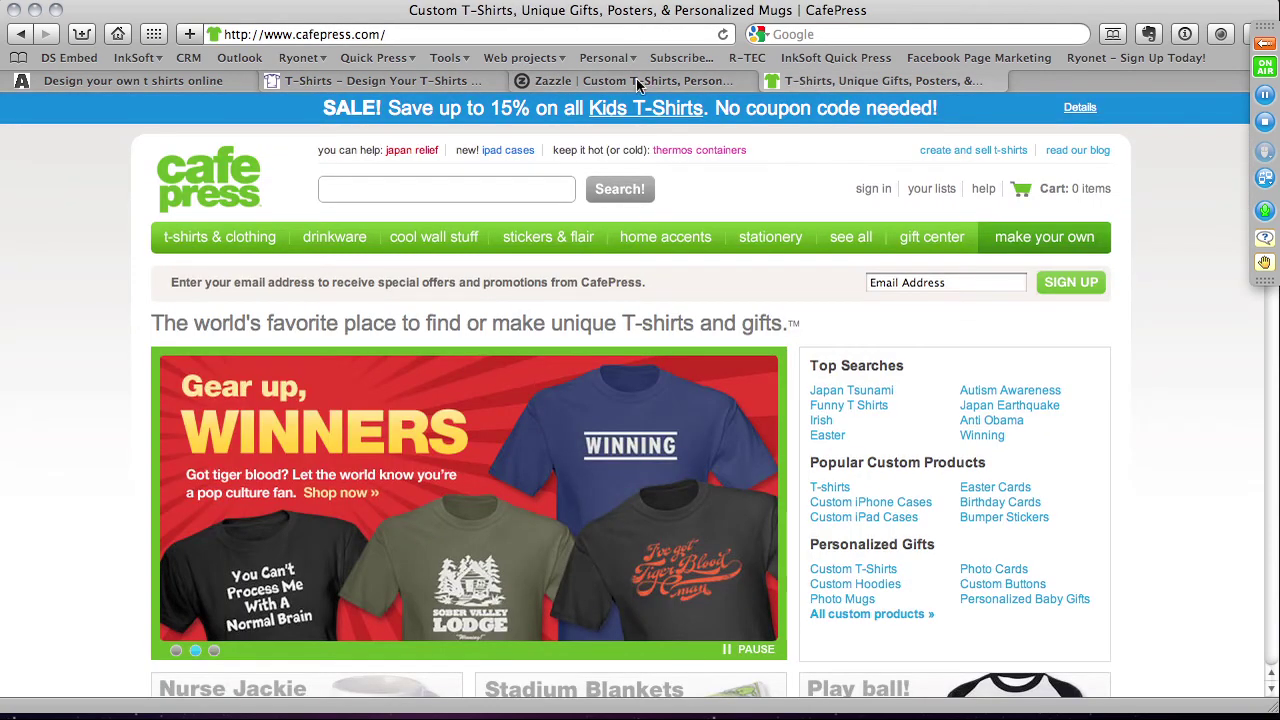
click(440, 84)
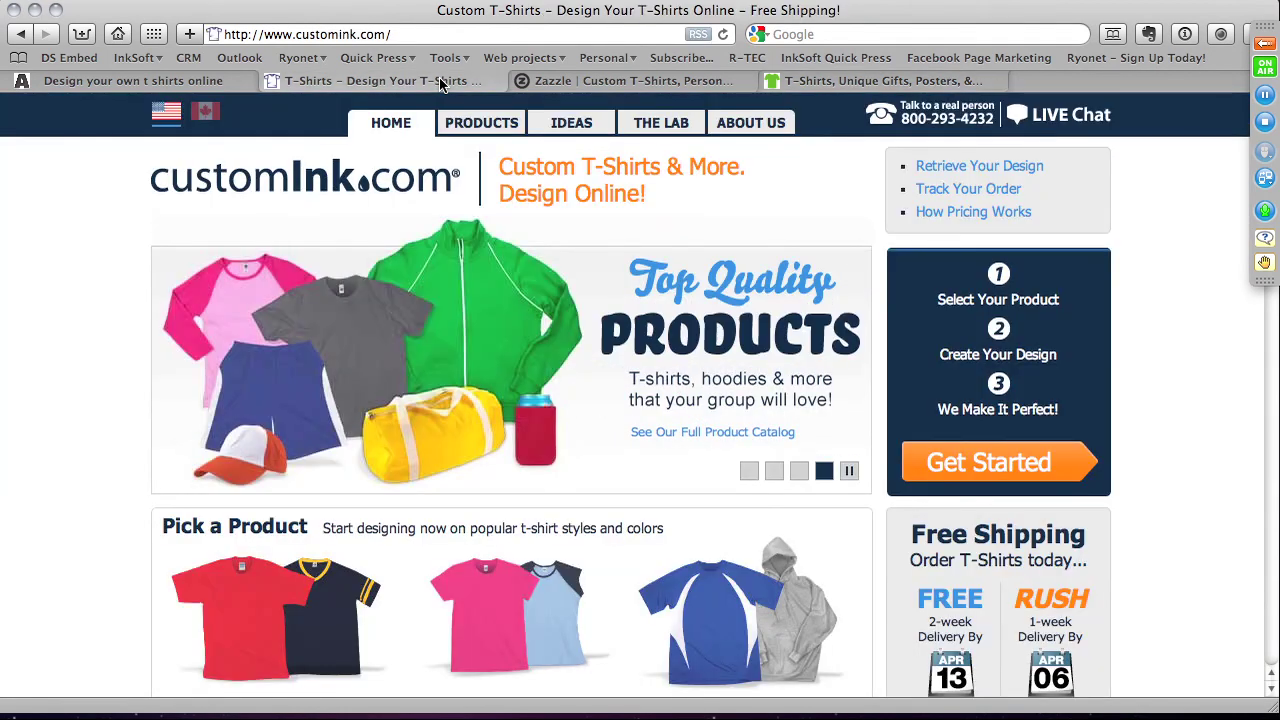
scroll(623, 224, down, 5)
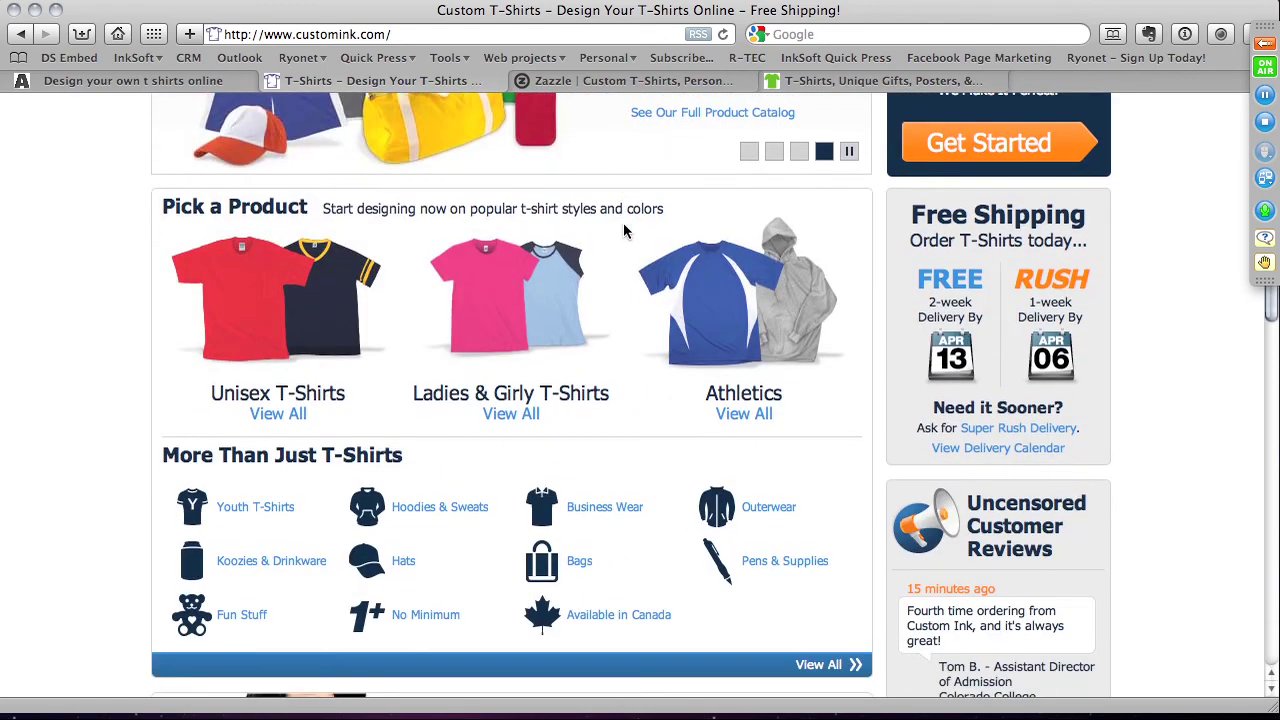
scroll(623, 231, down, 5)
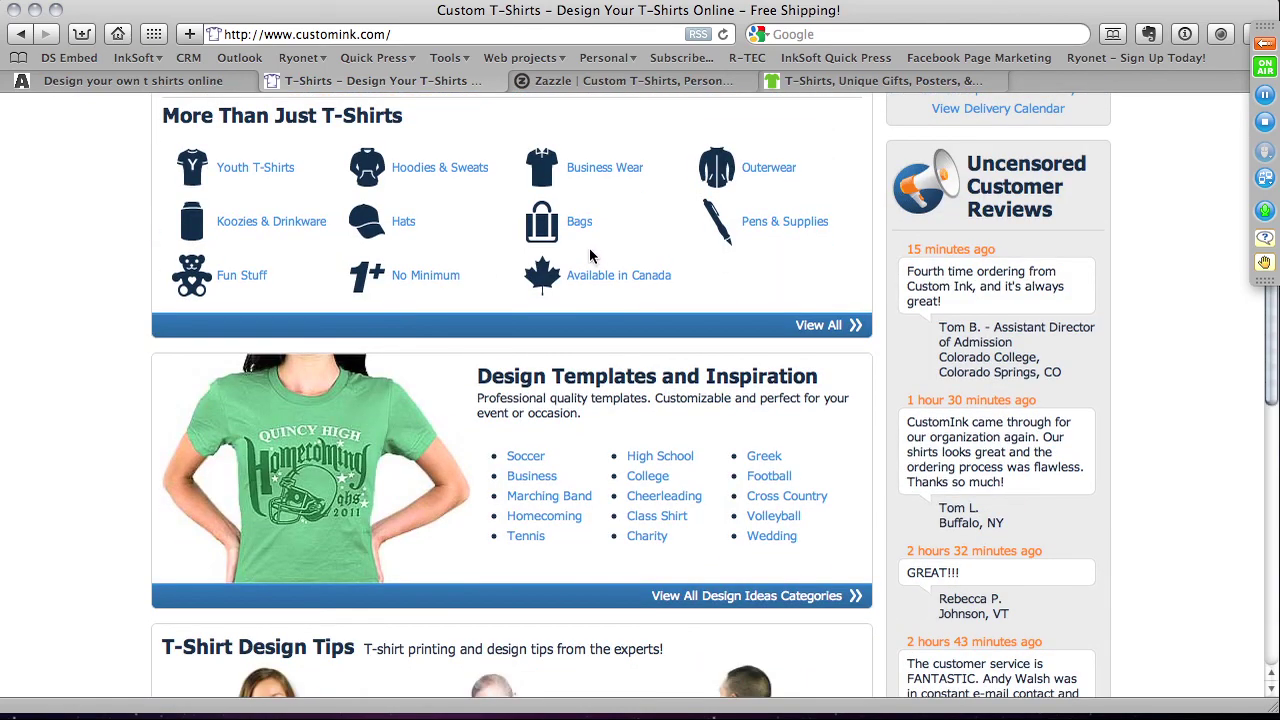
scroll(589, 258, up, 10)
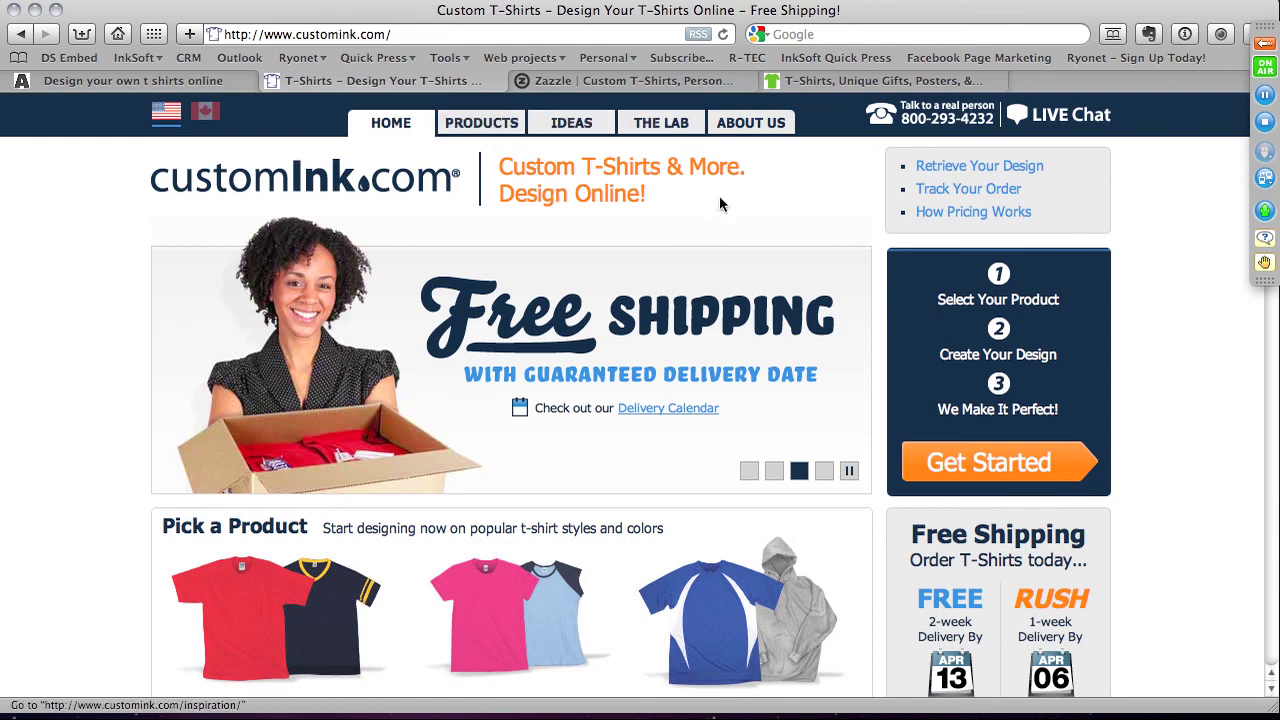
Cycle through Zazzle, CafePress and CustomInk, view the Top Quality Products slide, finish on Zazzle.
click(610, 82)
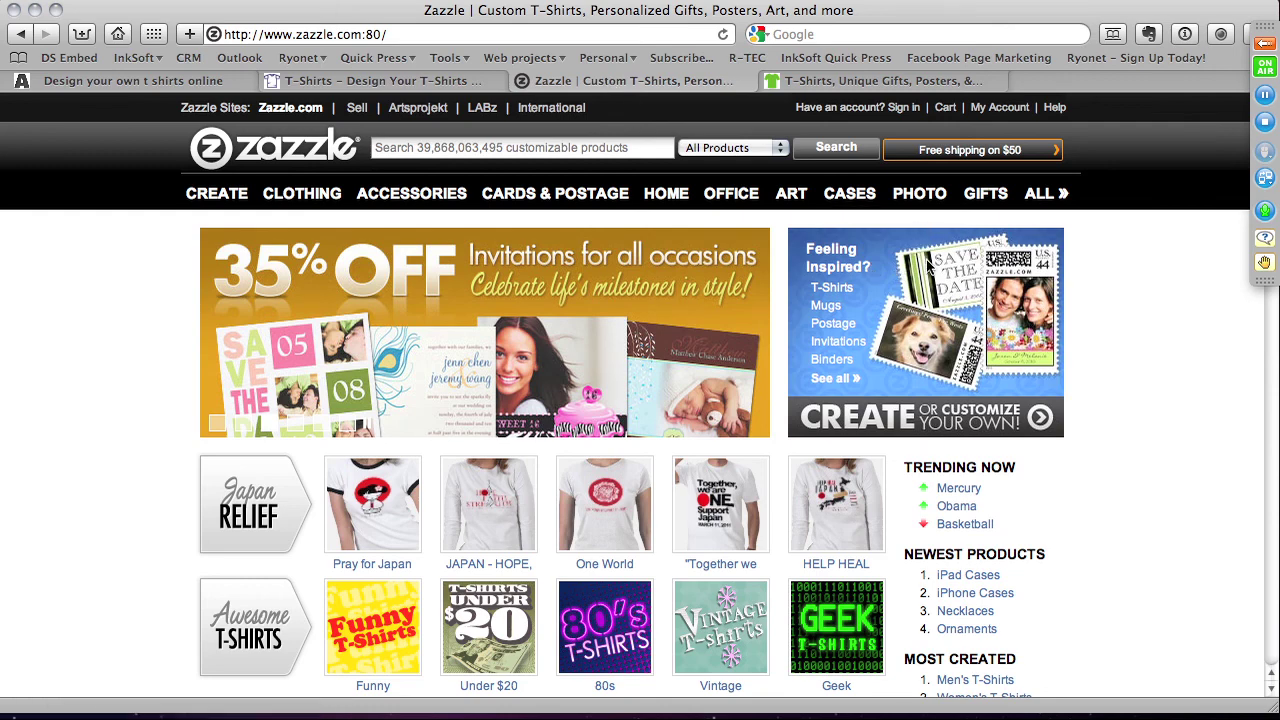
click(838, 83)
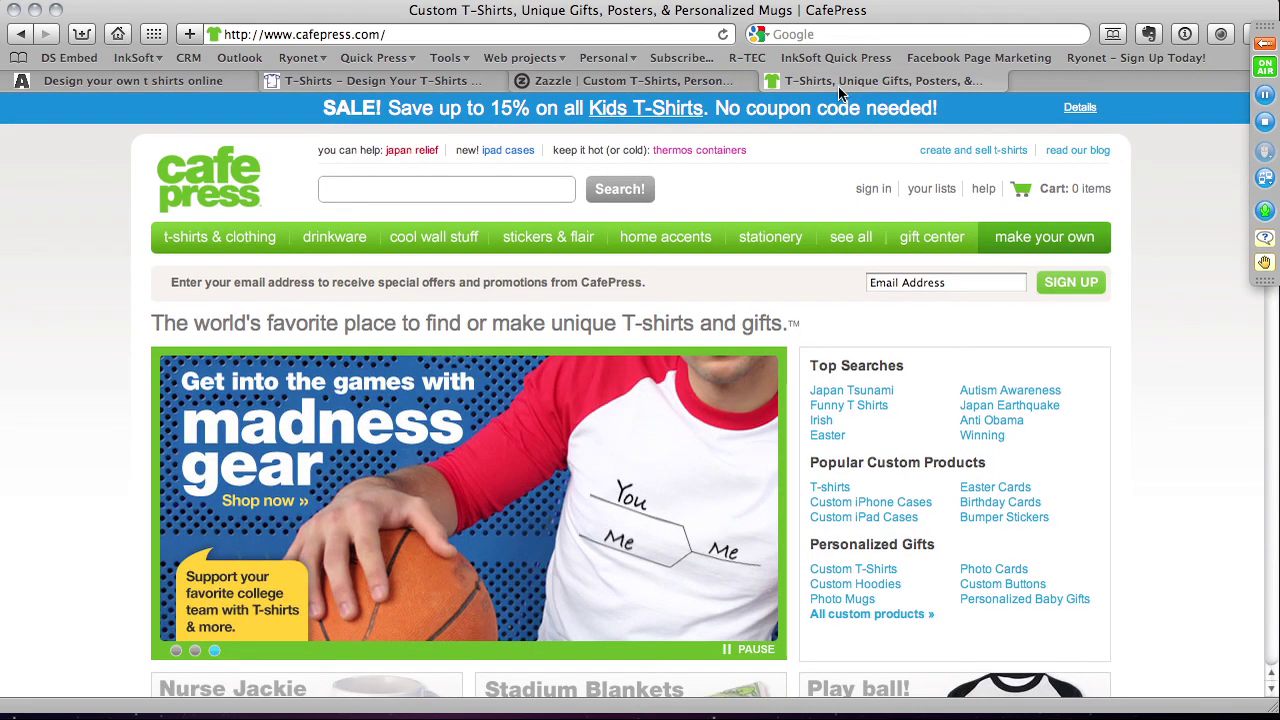
click(373, 86)
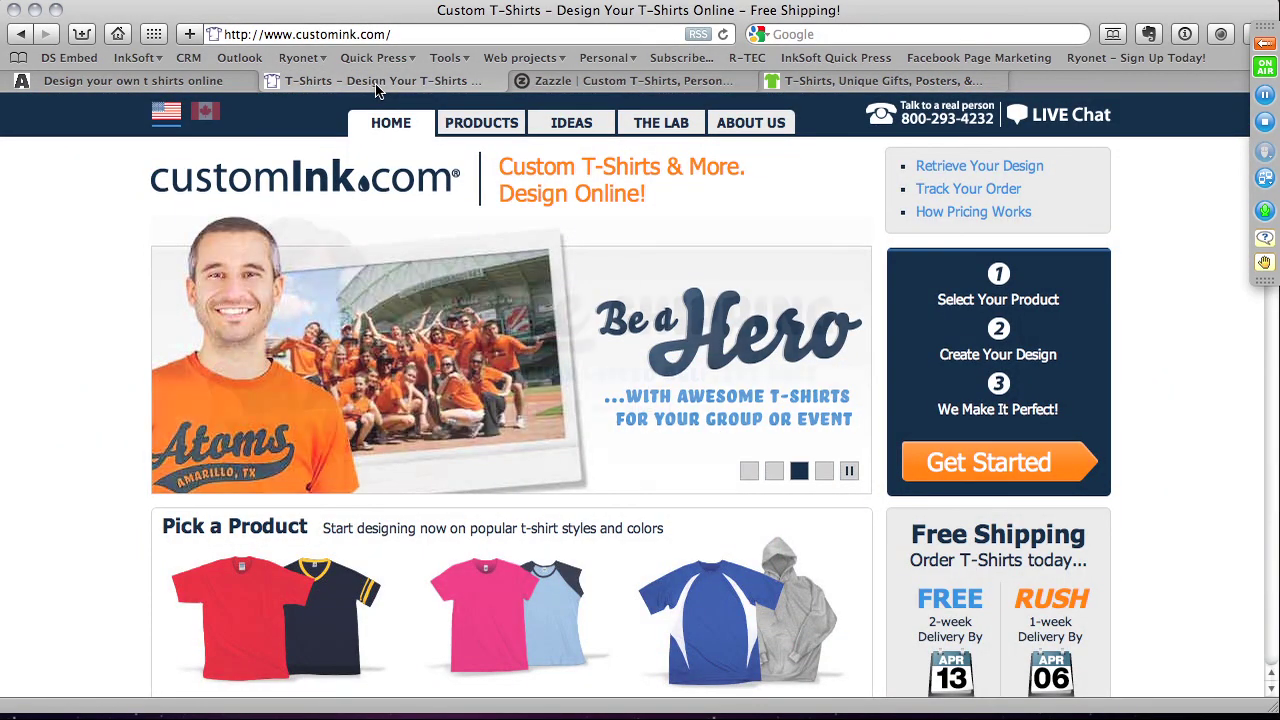
click(565, 86)
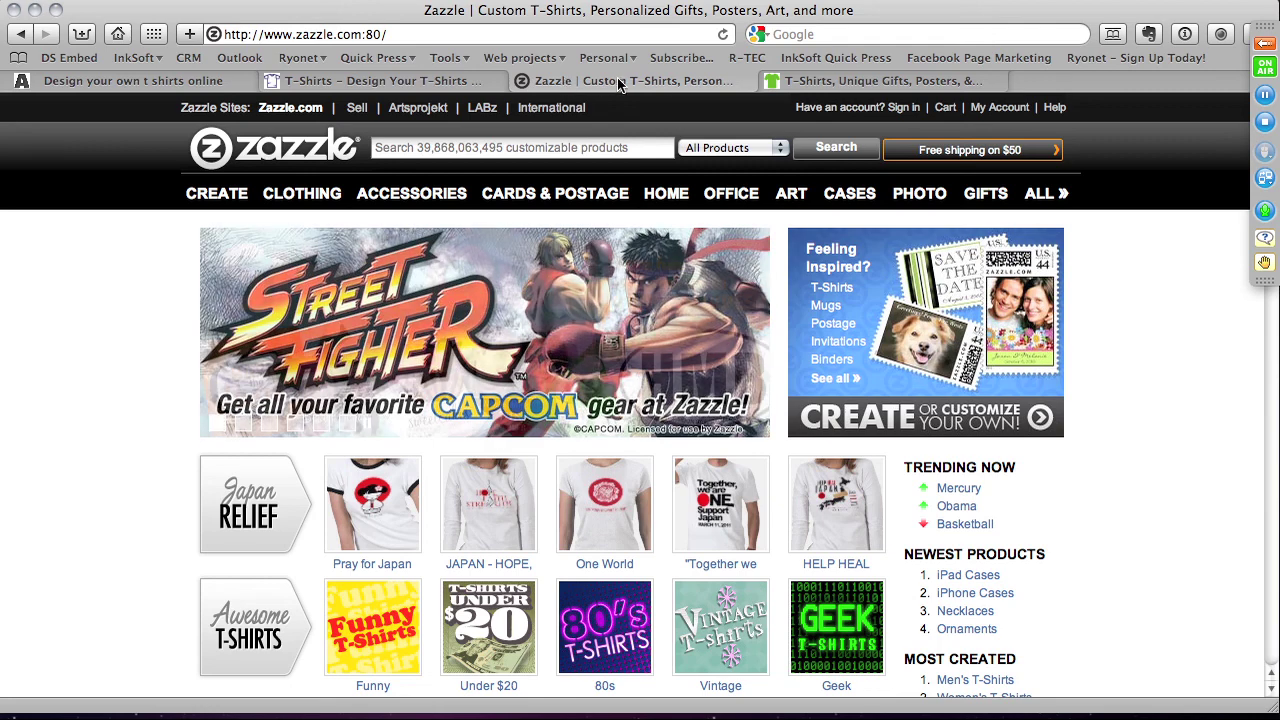
click(823, 80)
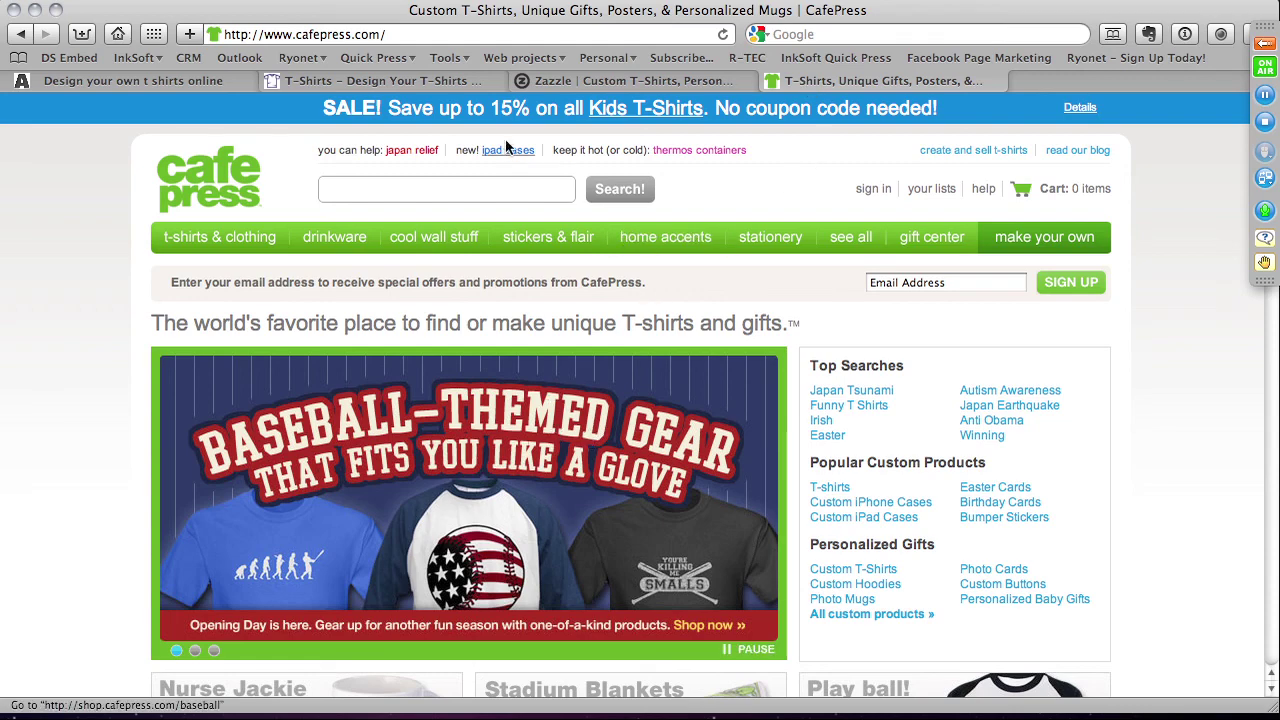
click(456, 81)
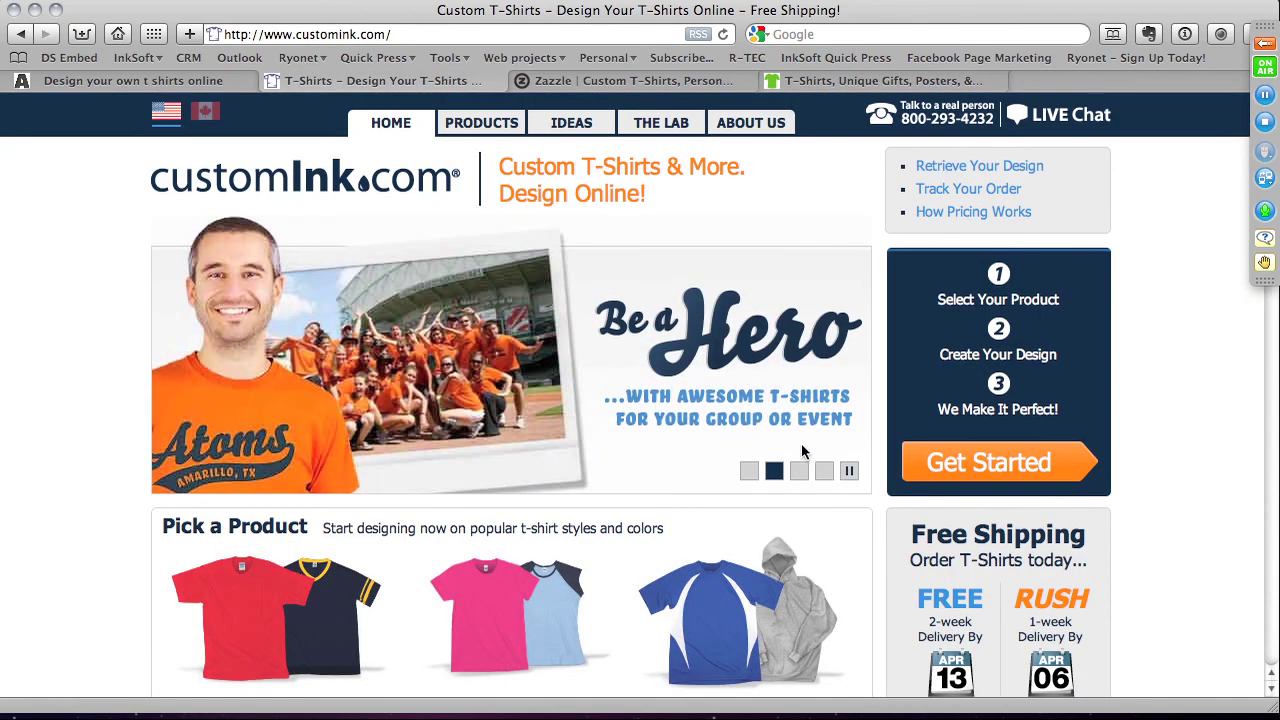
click(828, 472)
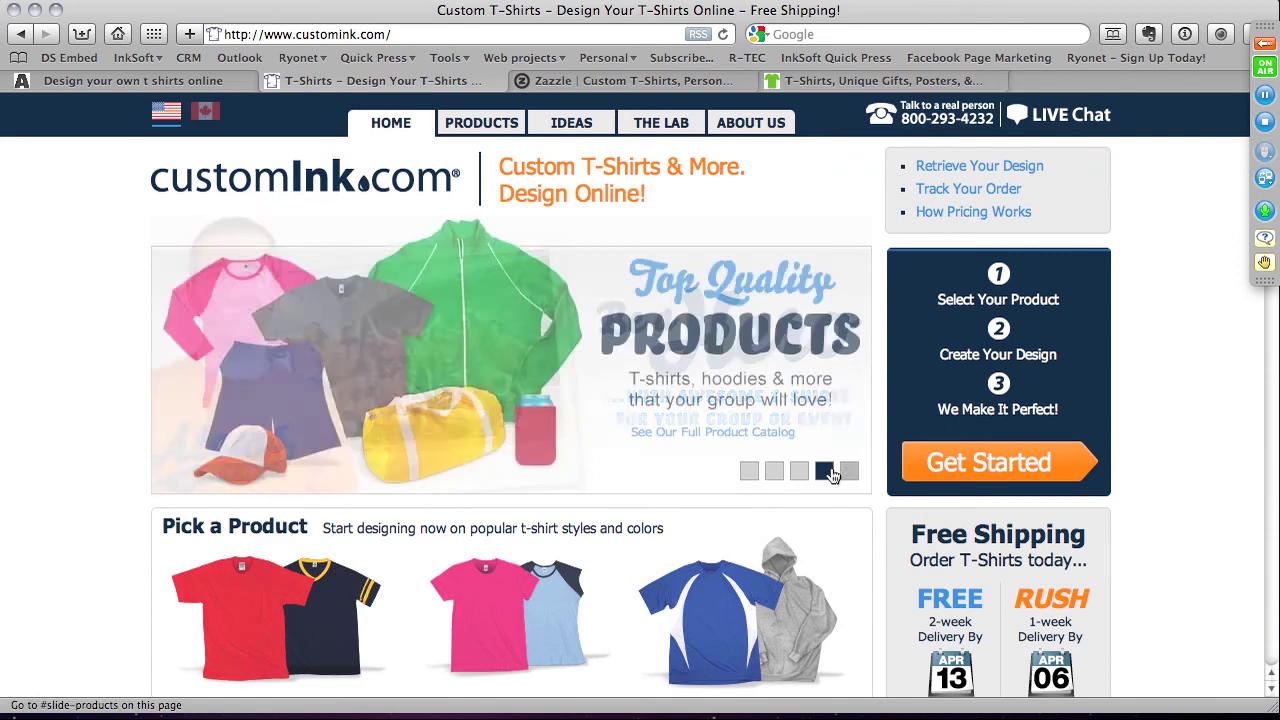
click(603, 84)
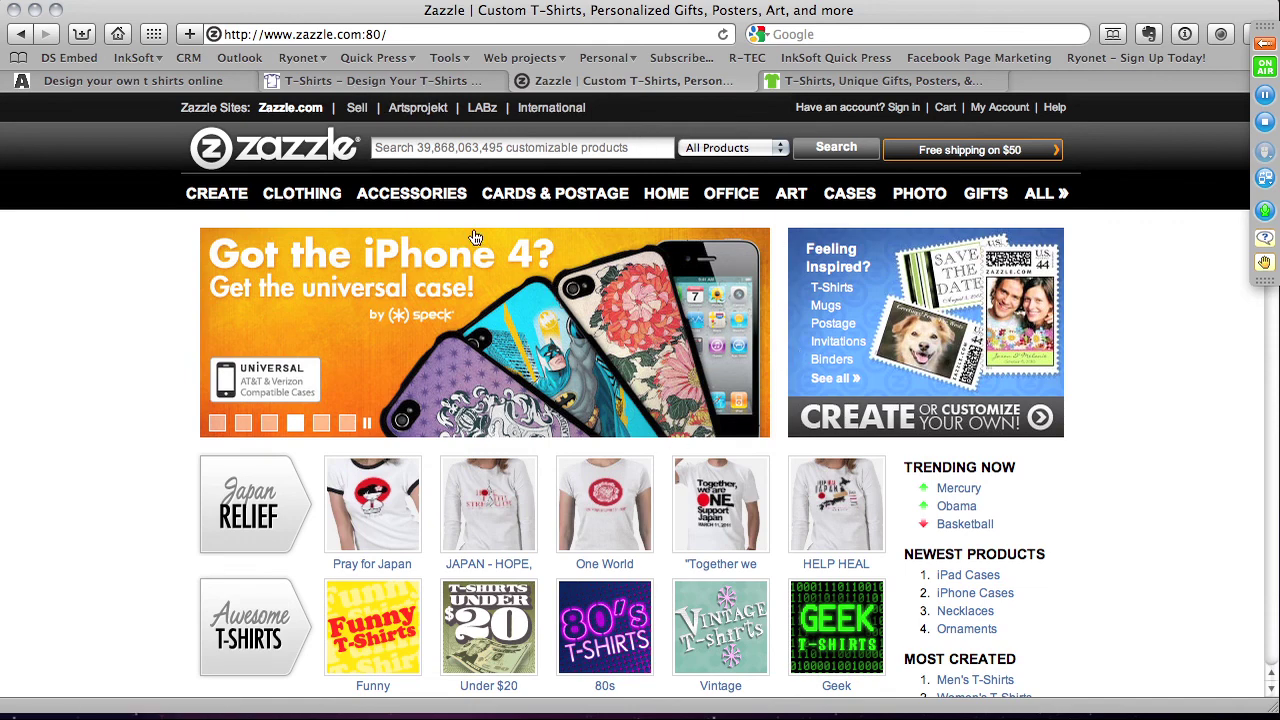
Open the ACME Apparel storefront and step its banner from Get a Quote Now to Save the Gulf.
click(197, 80)
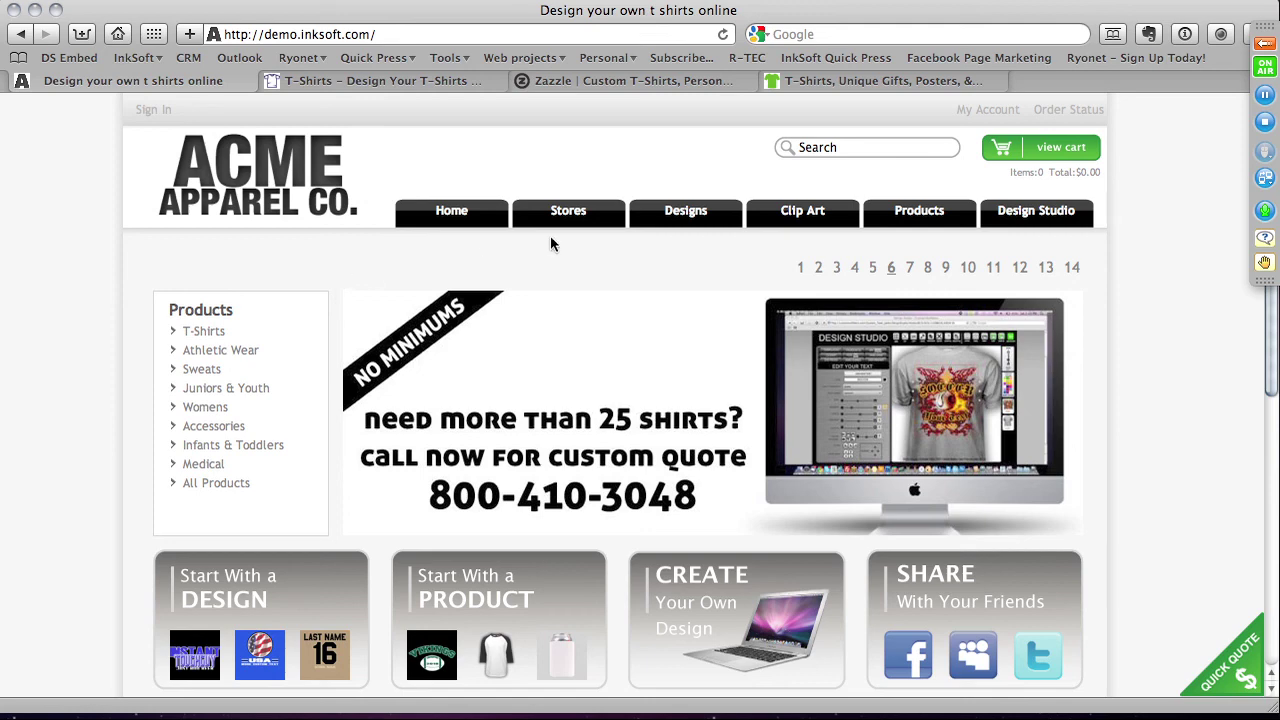
click(800, 268)
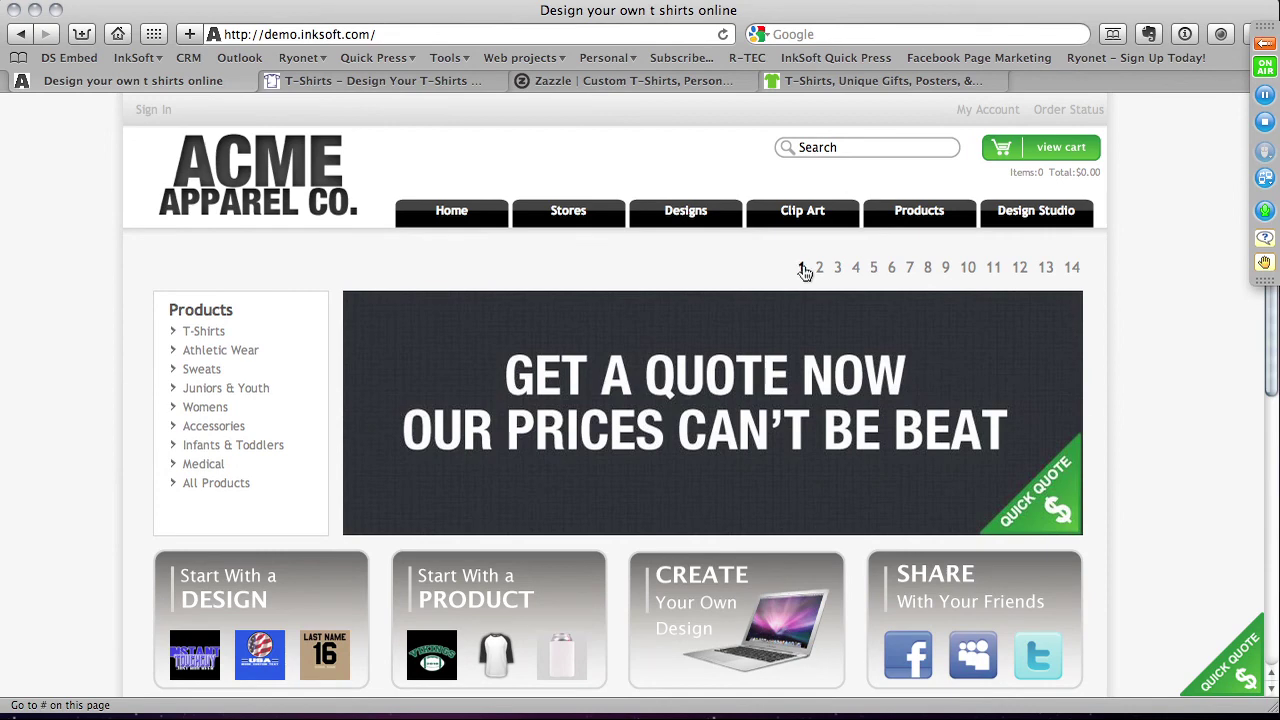
click(818, 268)
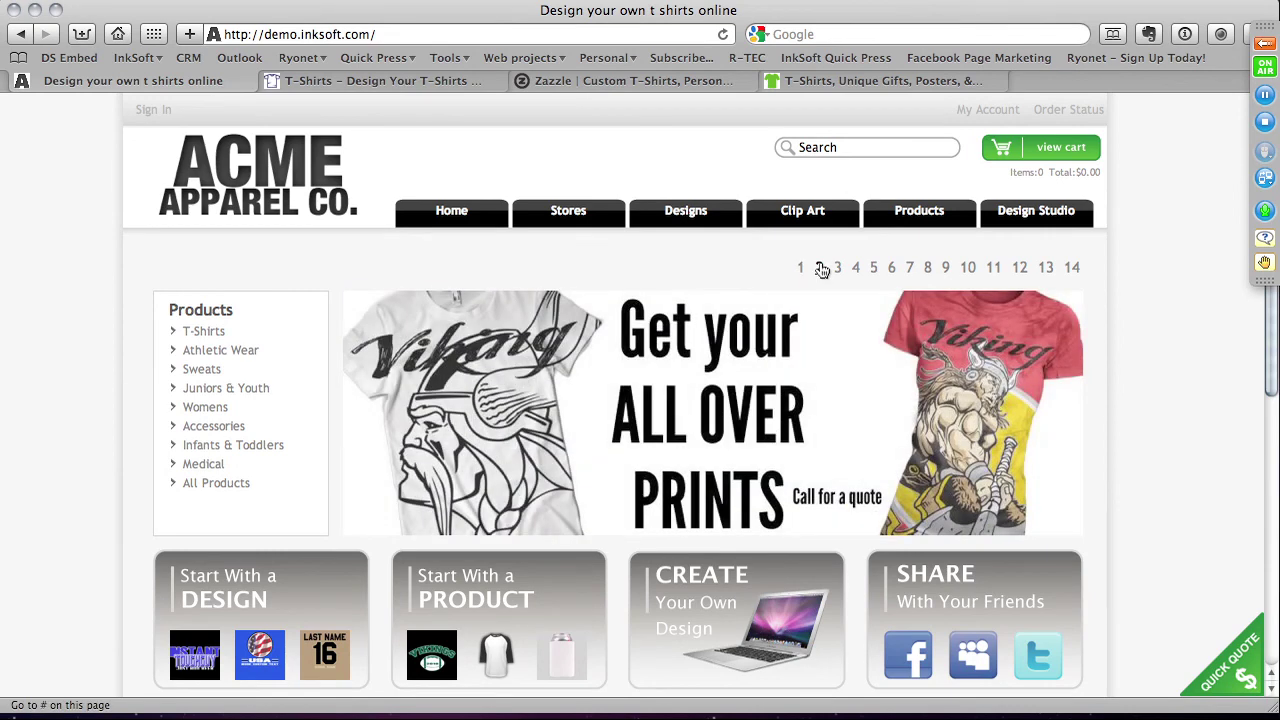
click(838, 268)
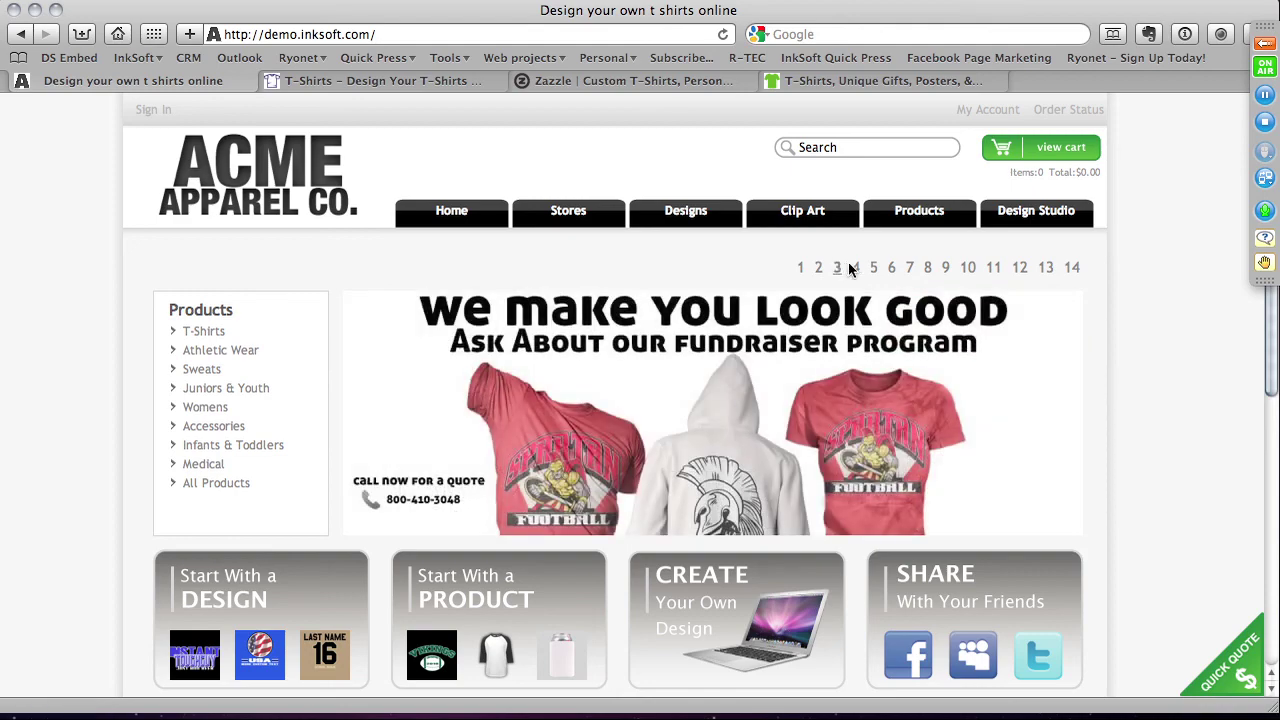
click(855, 268)
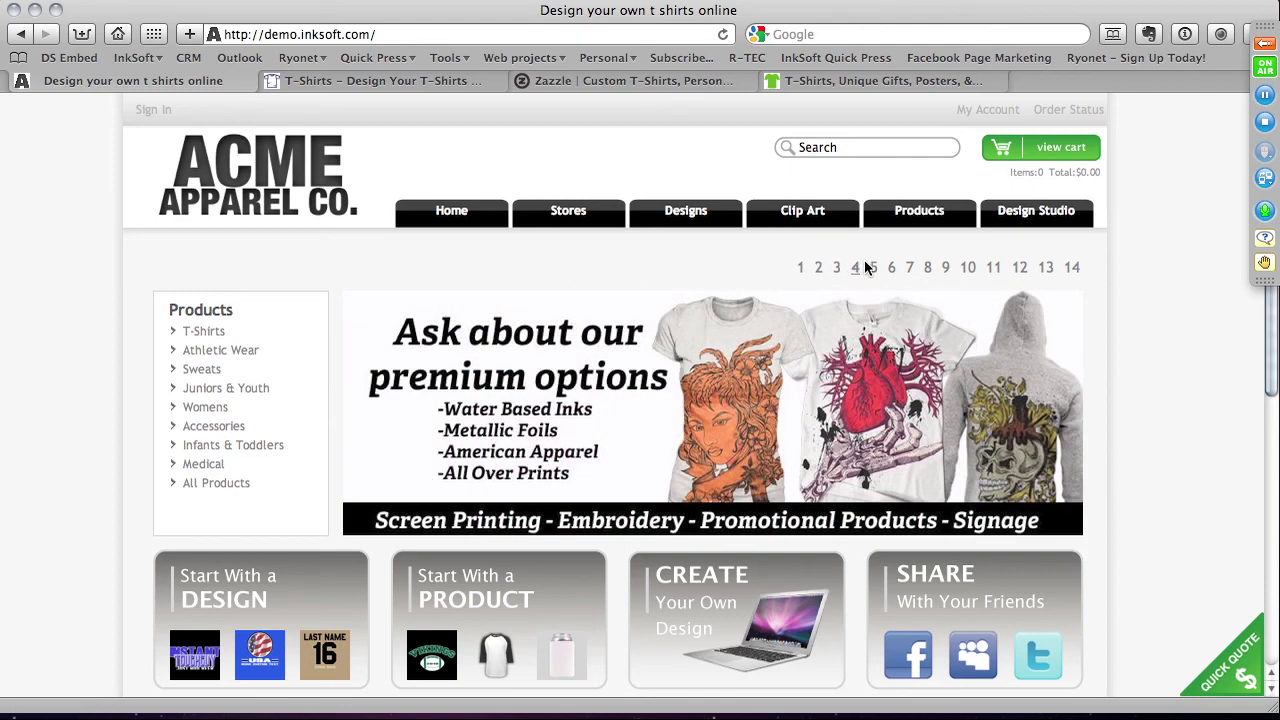
click(872, 268)
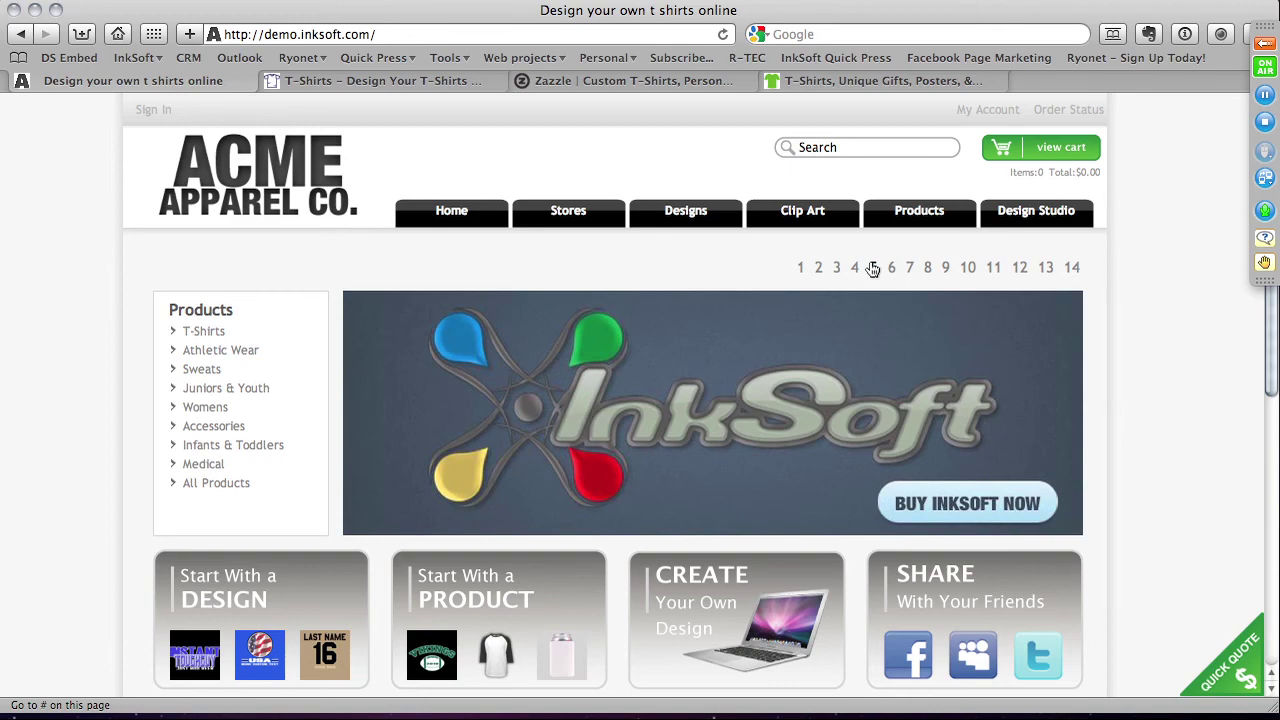
click(926, 267)
click(946, 267)
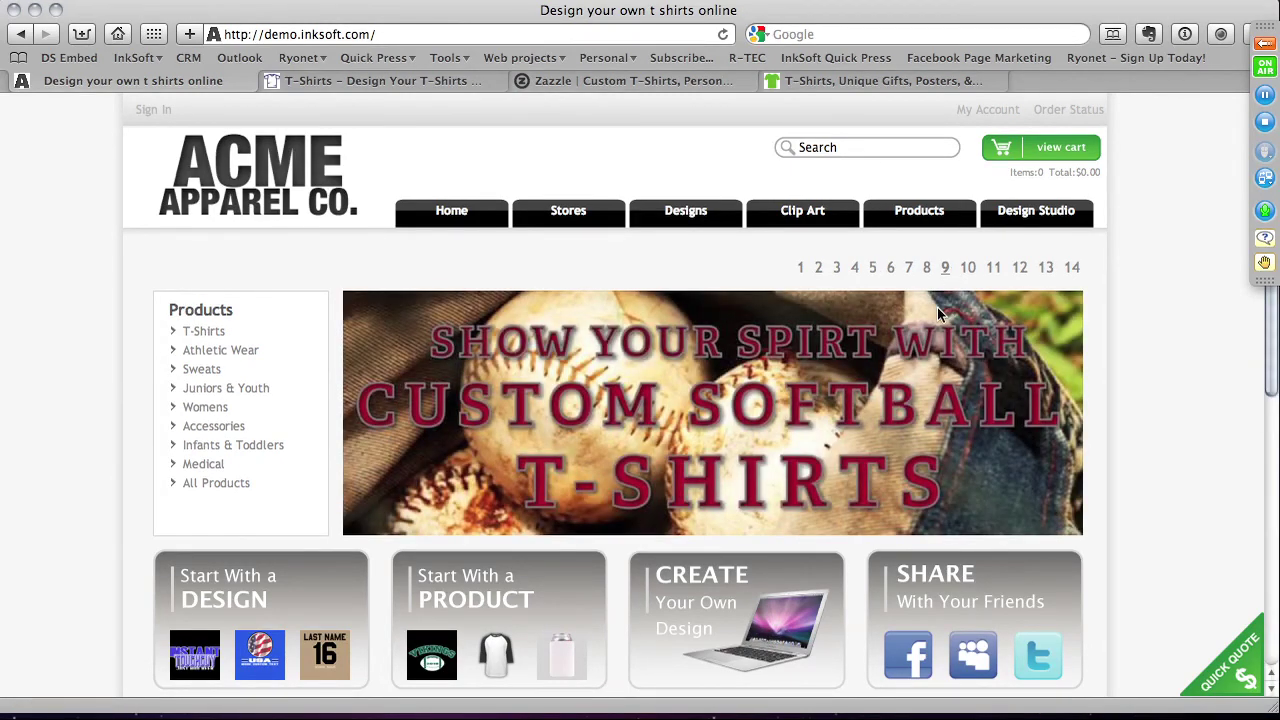
click(1045, 267)
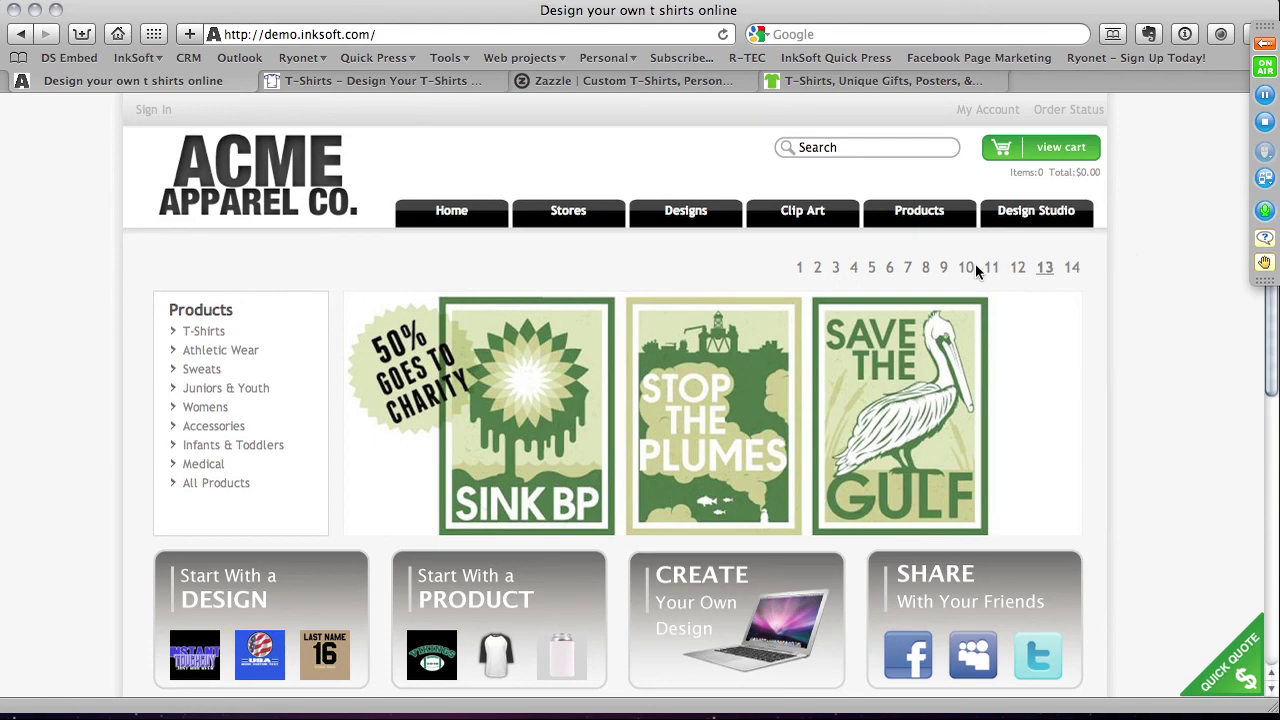
scroll(975, 263, down, 5)
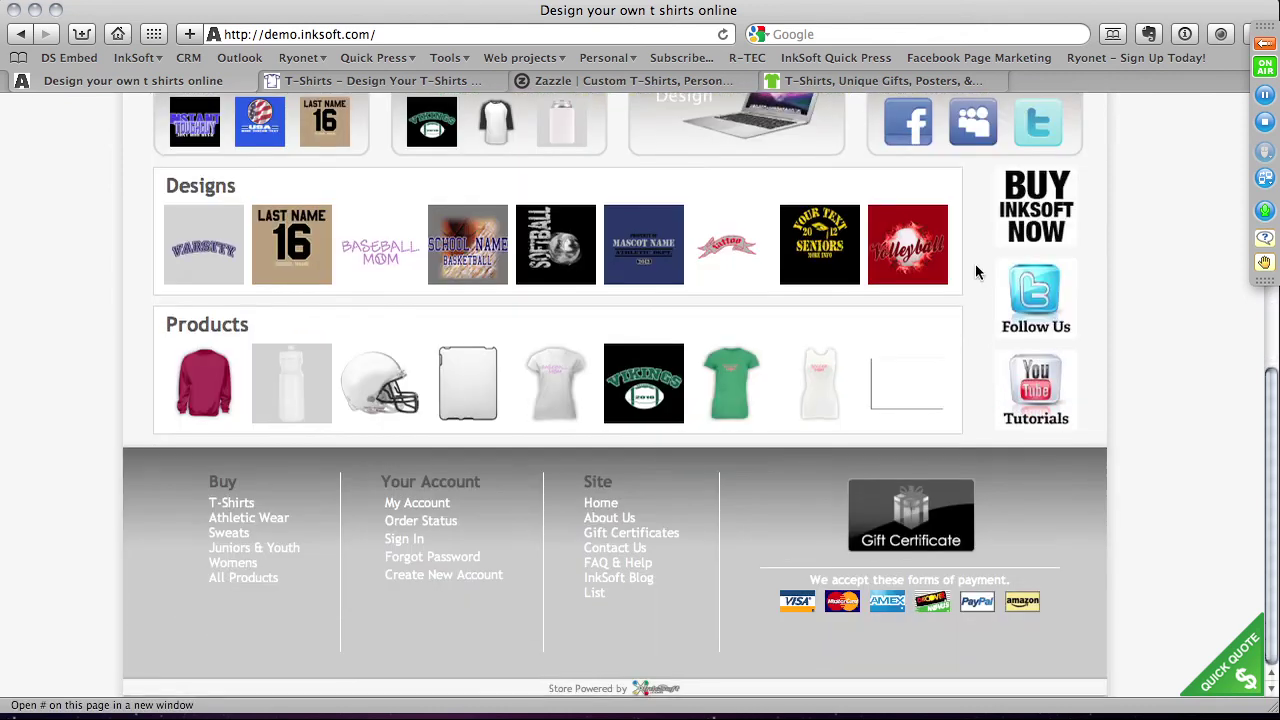
scroll(975, 263, up, 5)
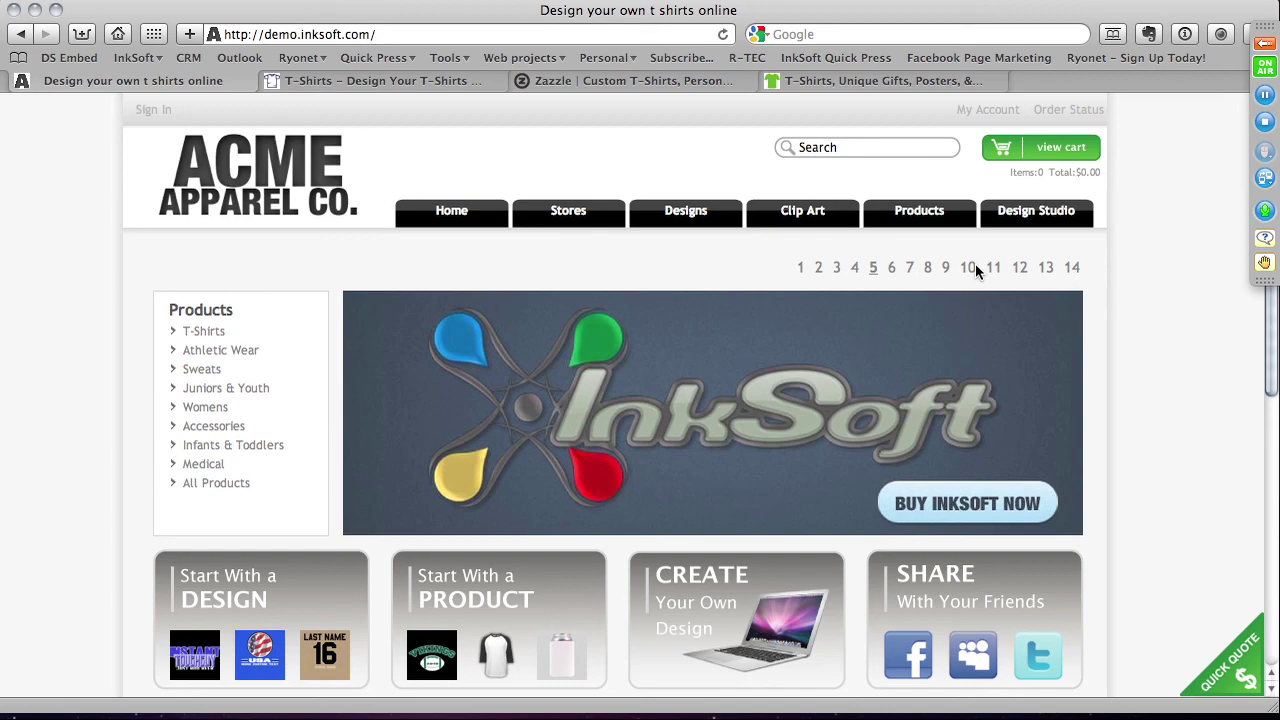
Show storefront banner slides 10, 4 and 1.
click(968, 267)
click(855, 267)
click(801, 269)
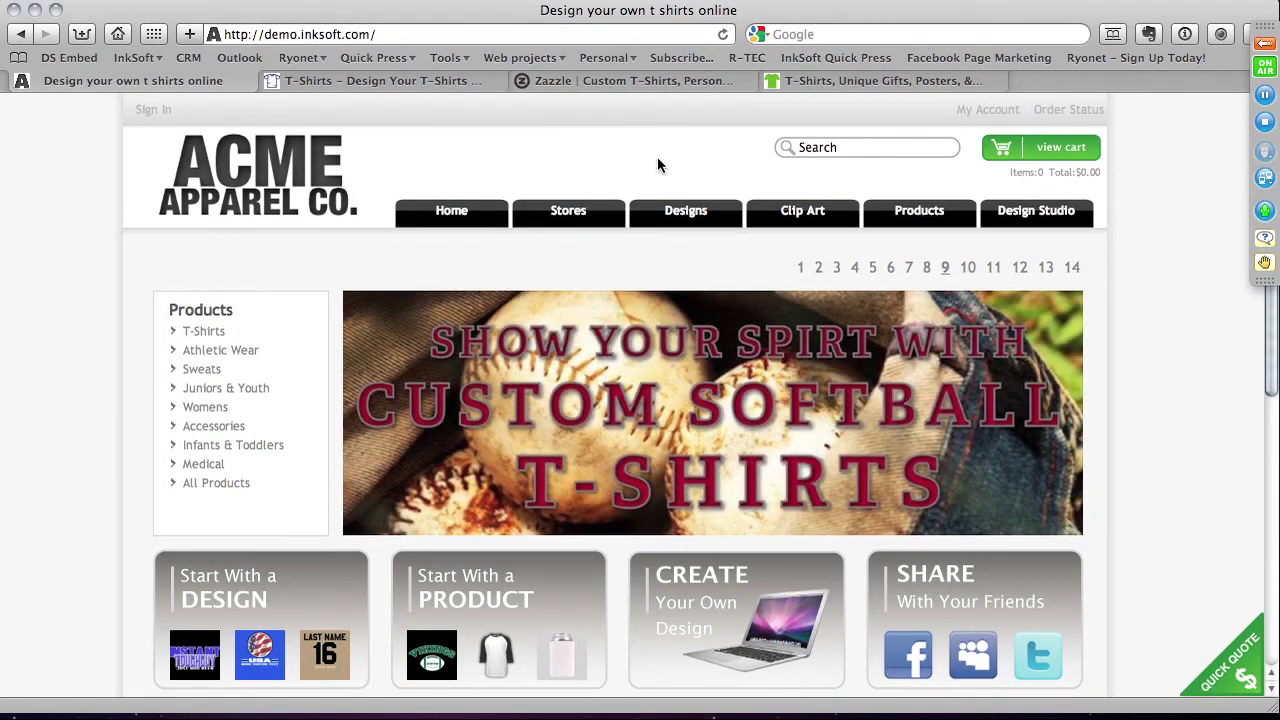
Open the demo stores list and go into the Hillcrest Vikings store.
click(587, 212)
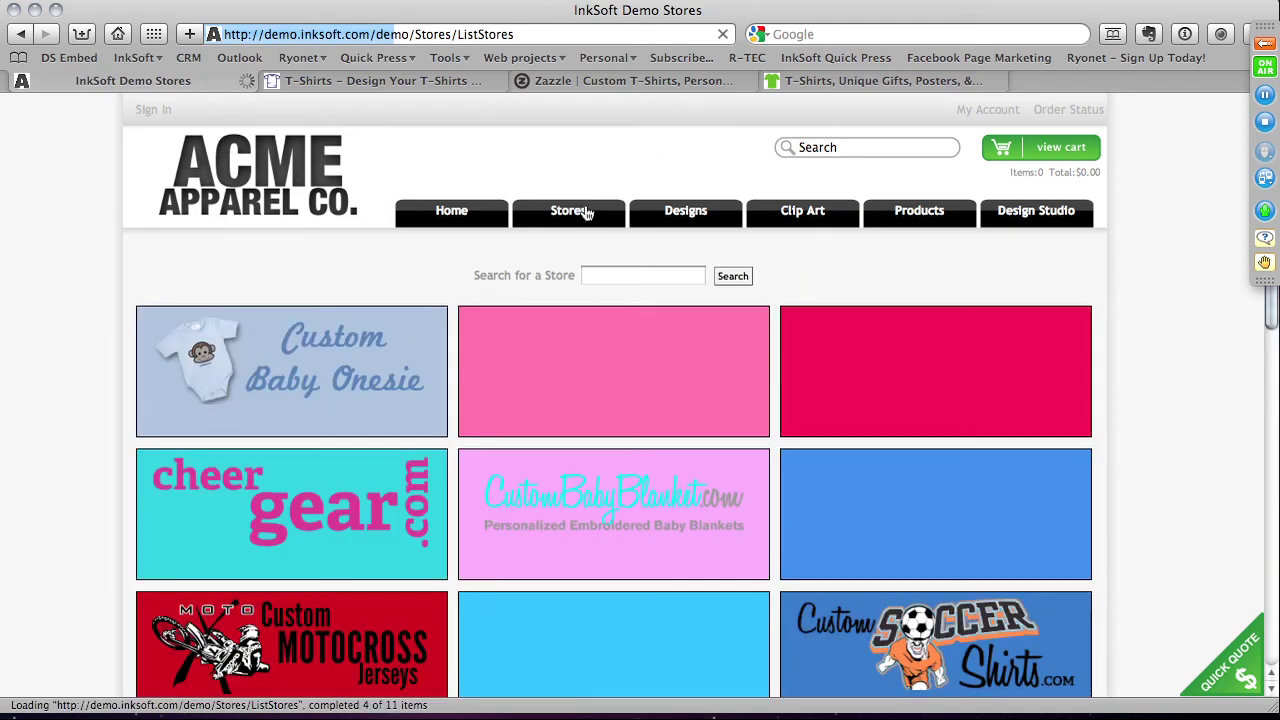
scroll(737, 304, down, 1)
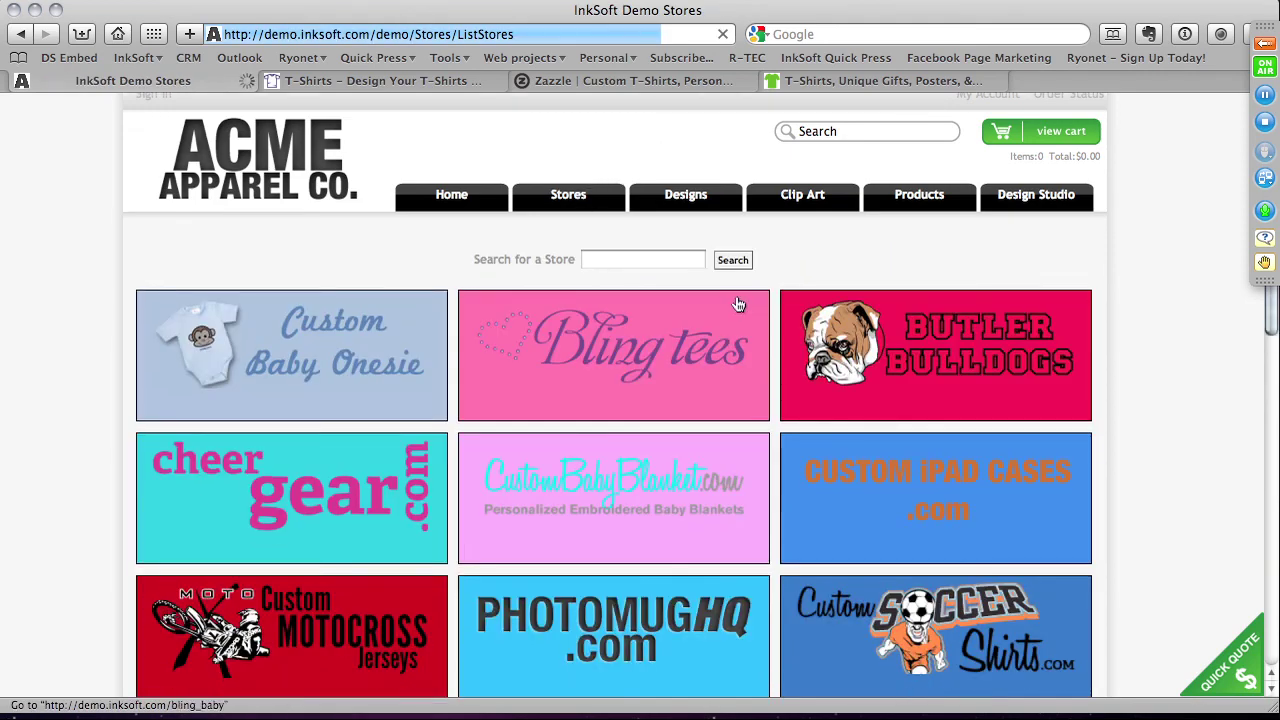
scroll(737, 304, down, 5)
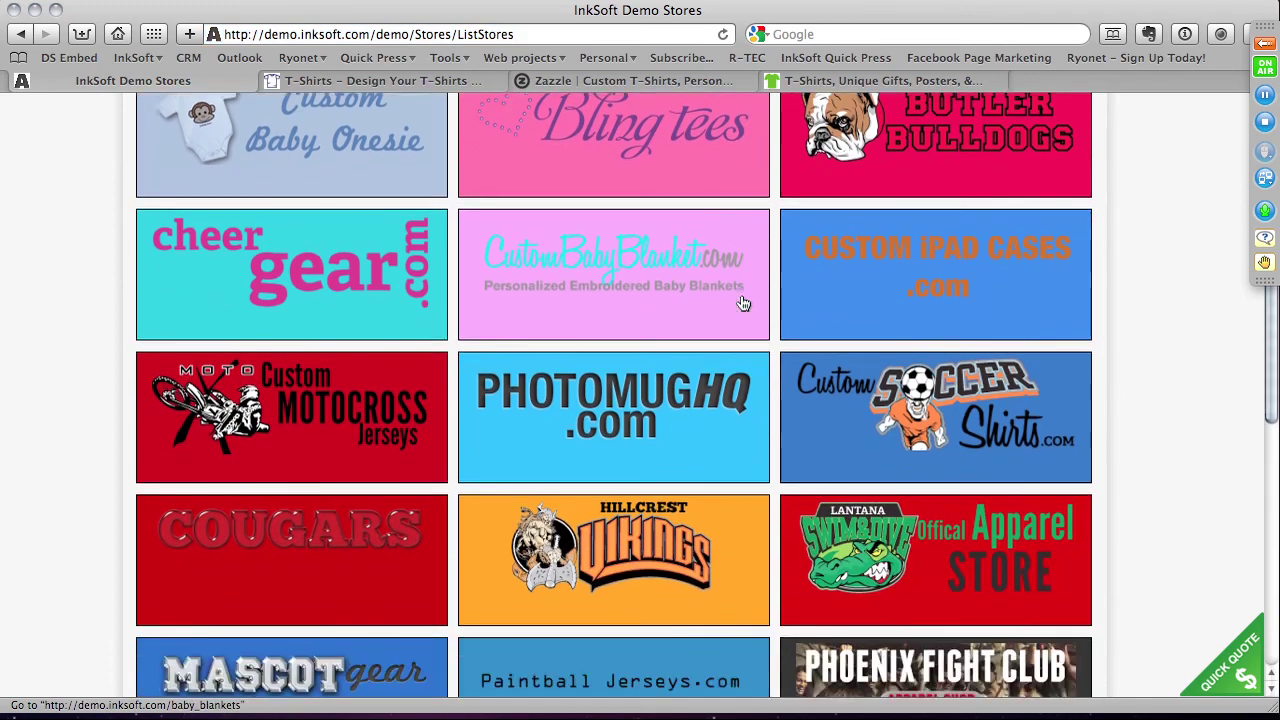
scroll(743, 303, down, 3)
click(640, 415)
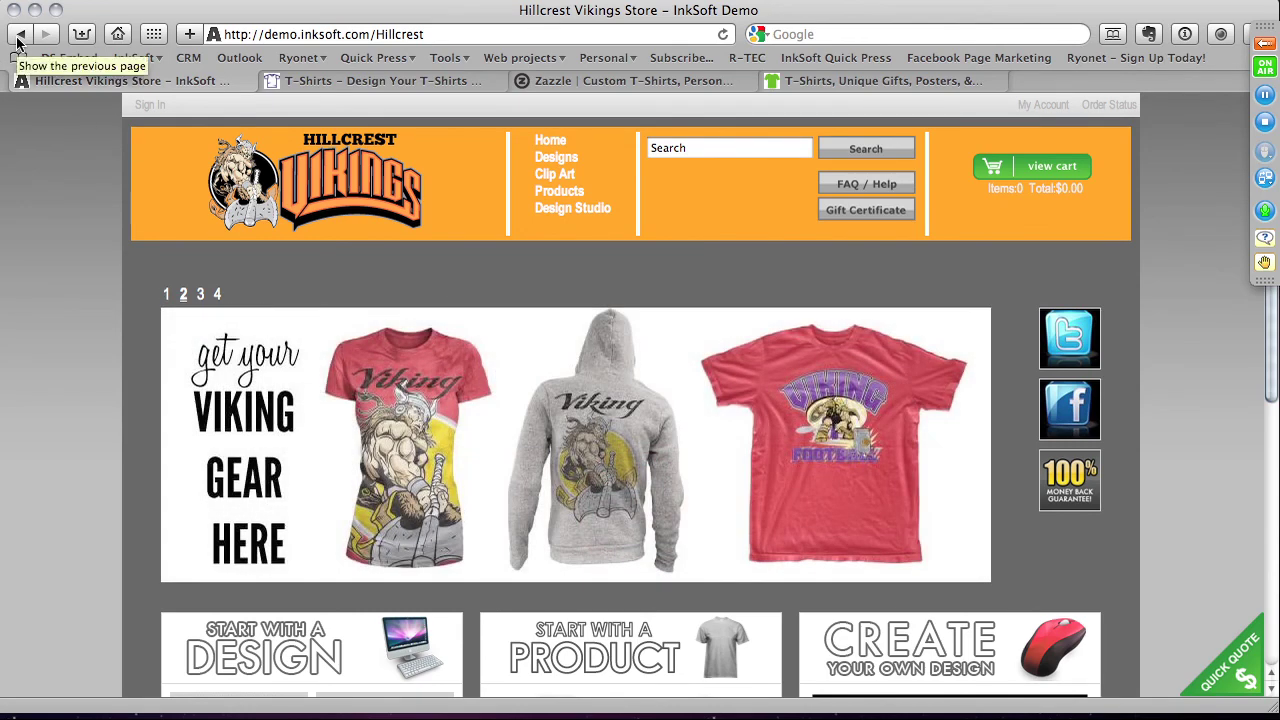
Return from the Hillcrest Vikings store to the Demo Stores list.
click(19, 34)
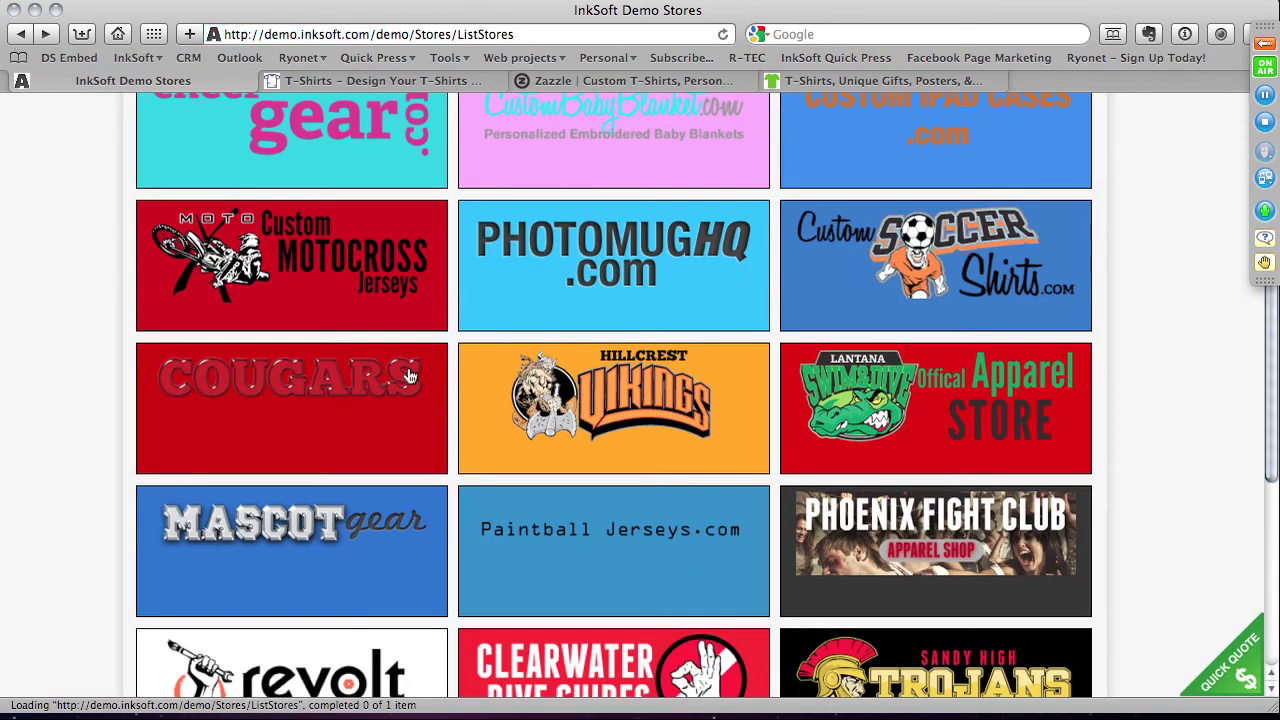
Open the Custom Soccer Shirts demo store and compare it with CustomInk.
scroll(437, 383, up, 5)
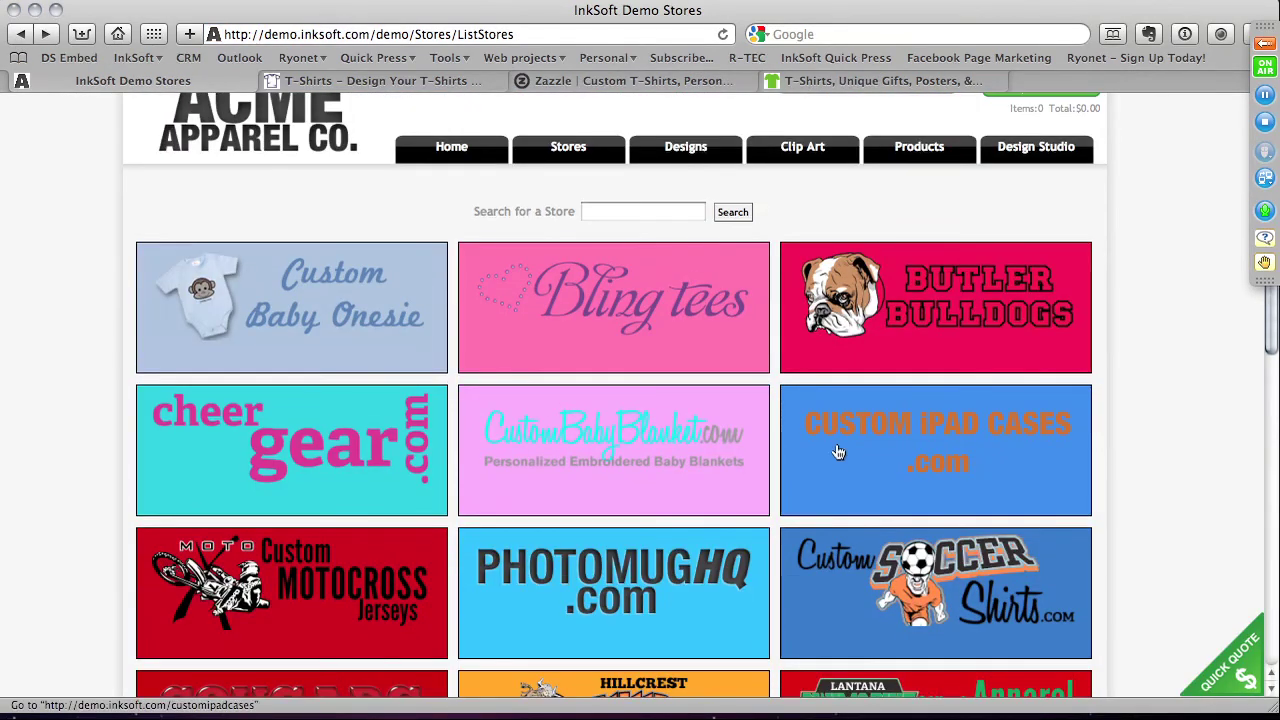
click(905, 584)
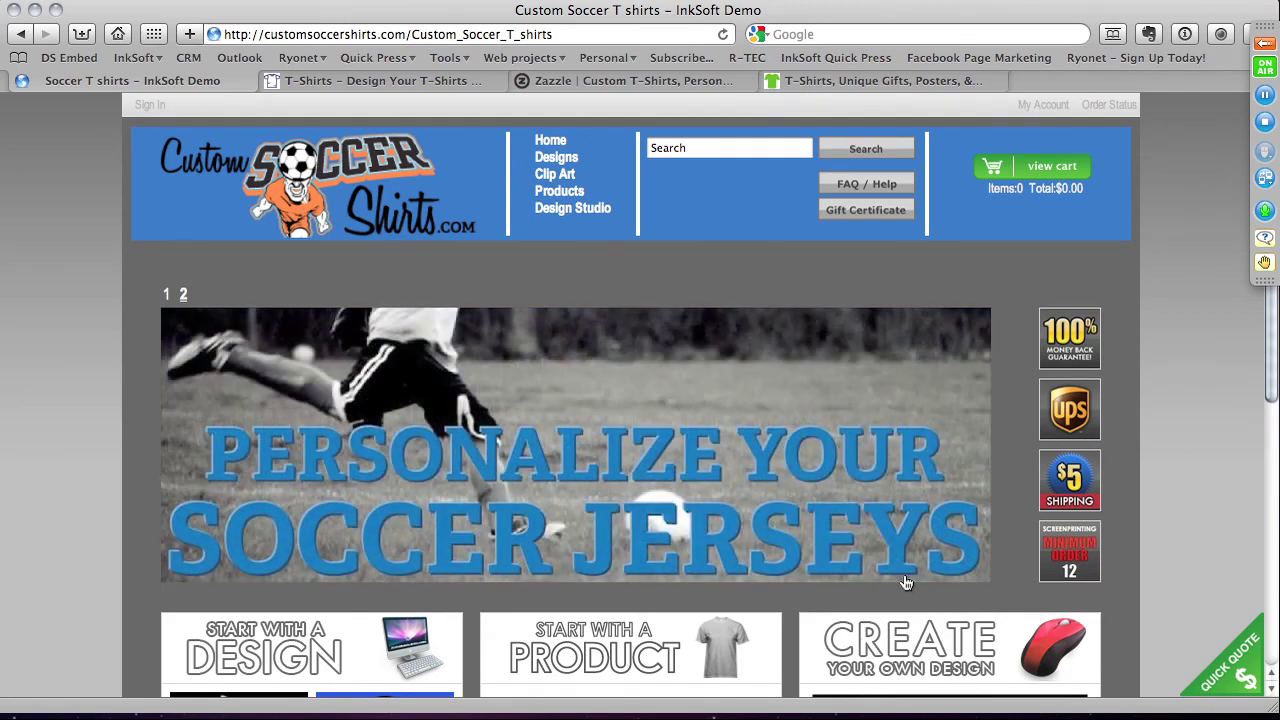
click(412, 84)
View CustomInk, then return to the Soccer Shirts store and head back to the store list.
mouse_move(437, 12)
mouse_down()
mouse_move(451, 12)
mouse_move(437, 12)
mouse_up()
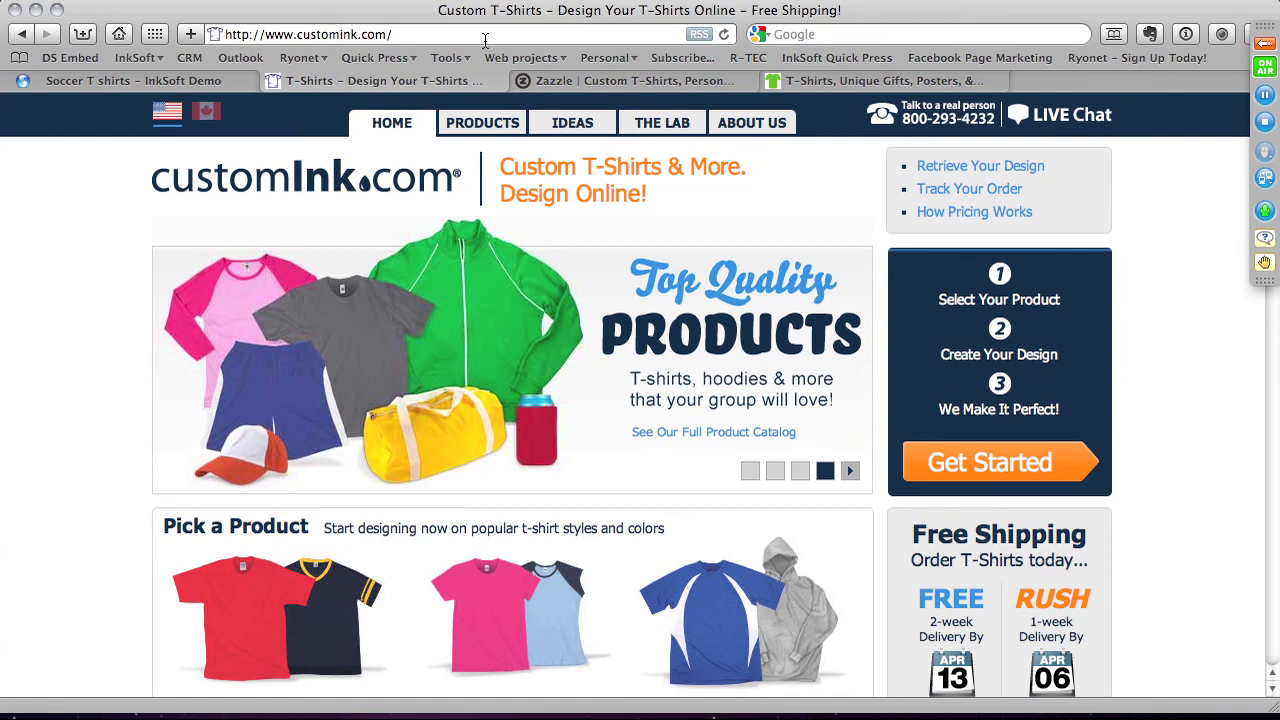
click(200, 83)
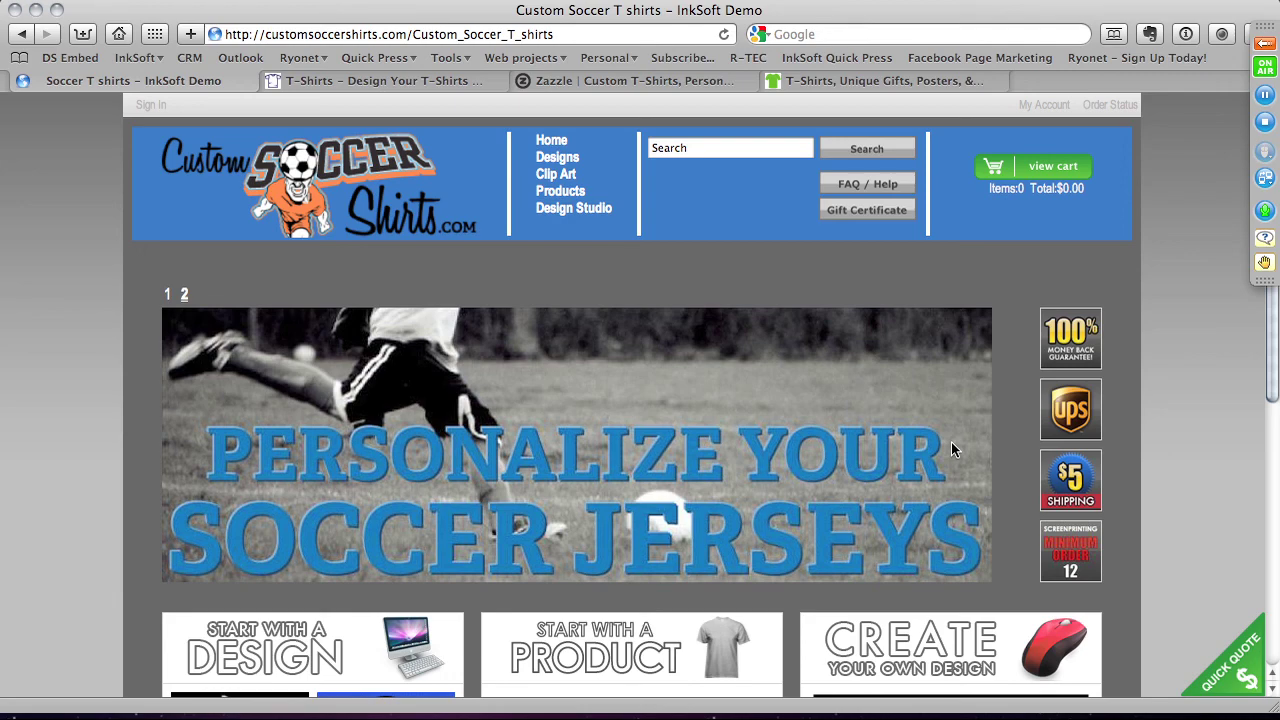
click(23, 35)
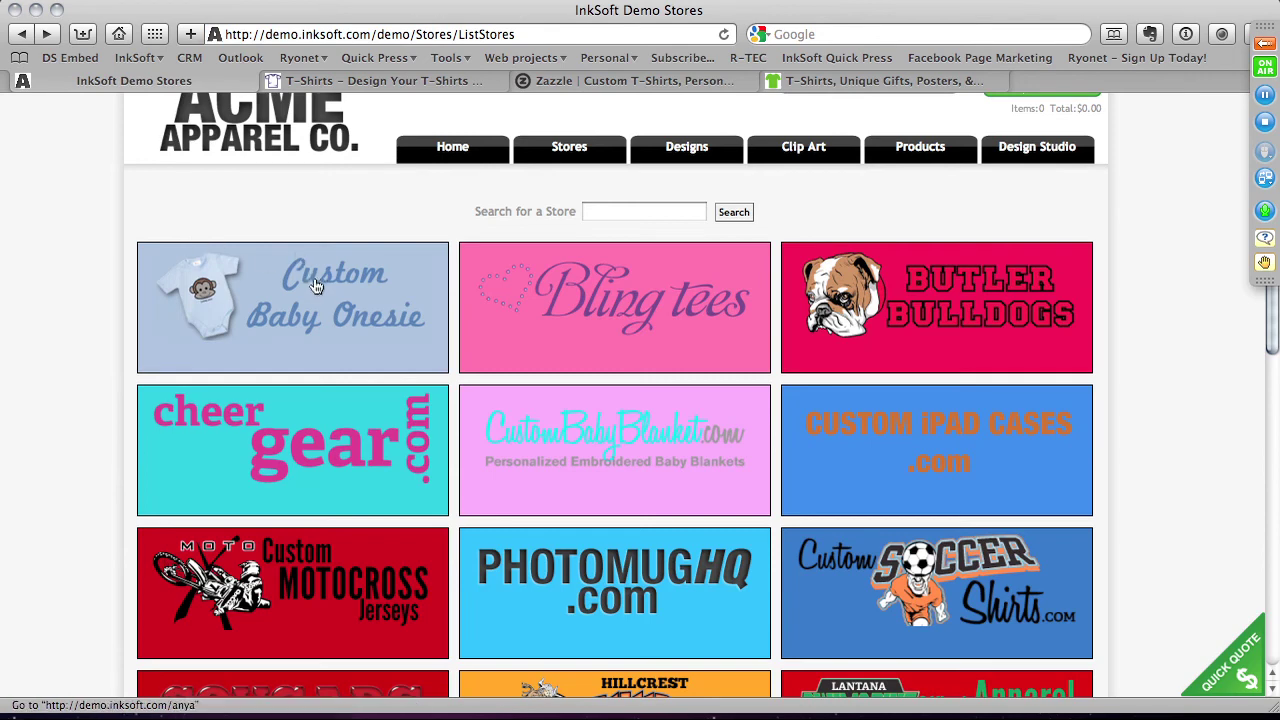
Open the ACME Apparel store home page from the demo list, then switch to CafePress.
scroll(341, 290, down, 5)
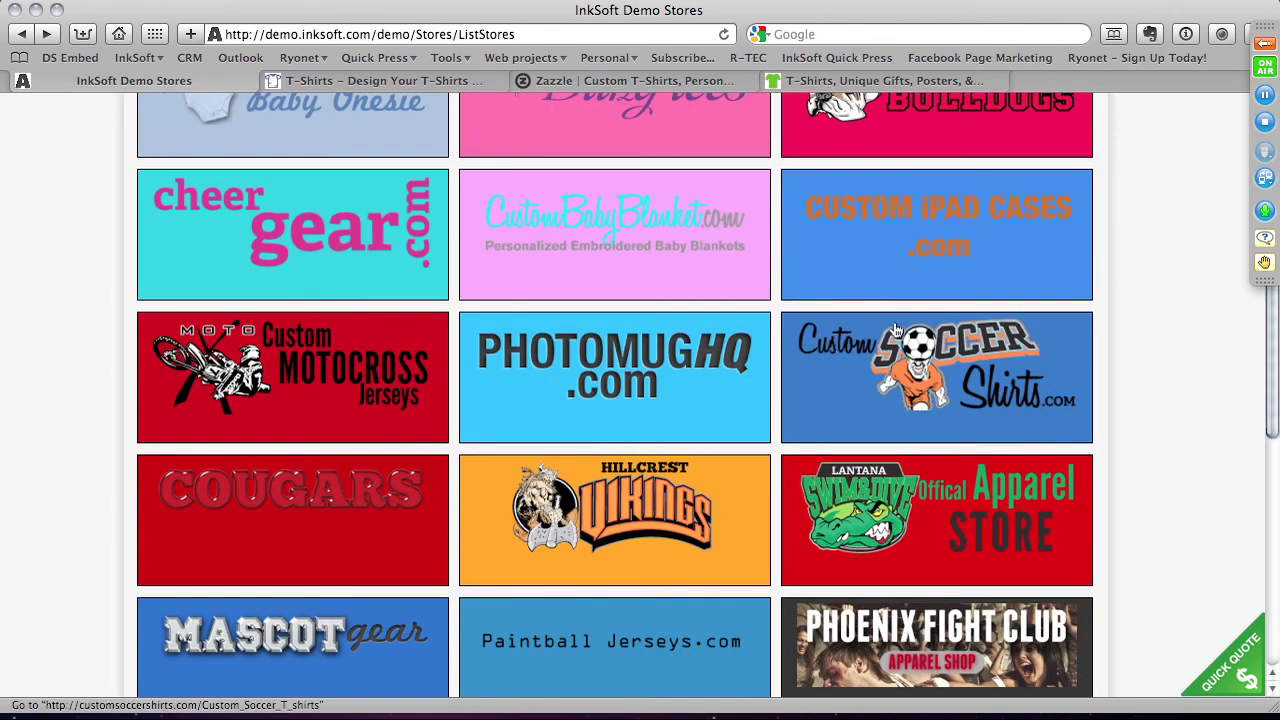
scroll(900, 333, down, 1)
scroll(900, 333, down, 3)
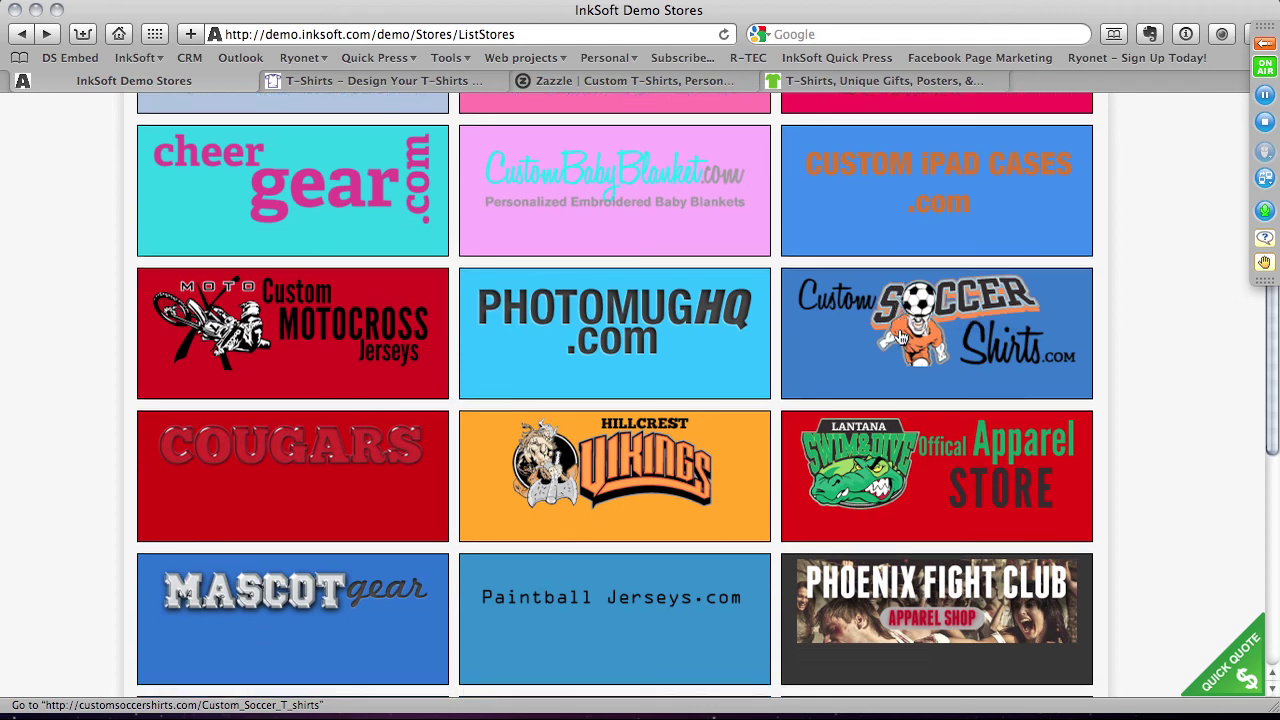
scroll(900, 340, up, 10)
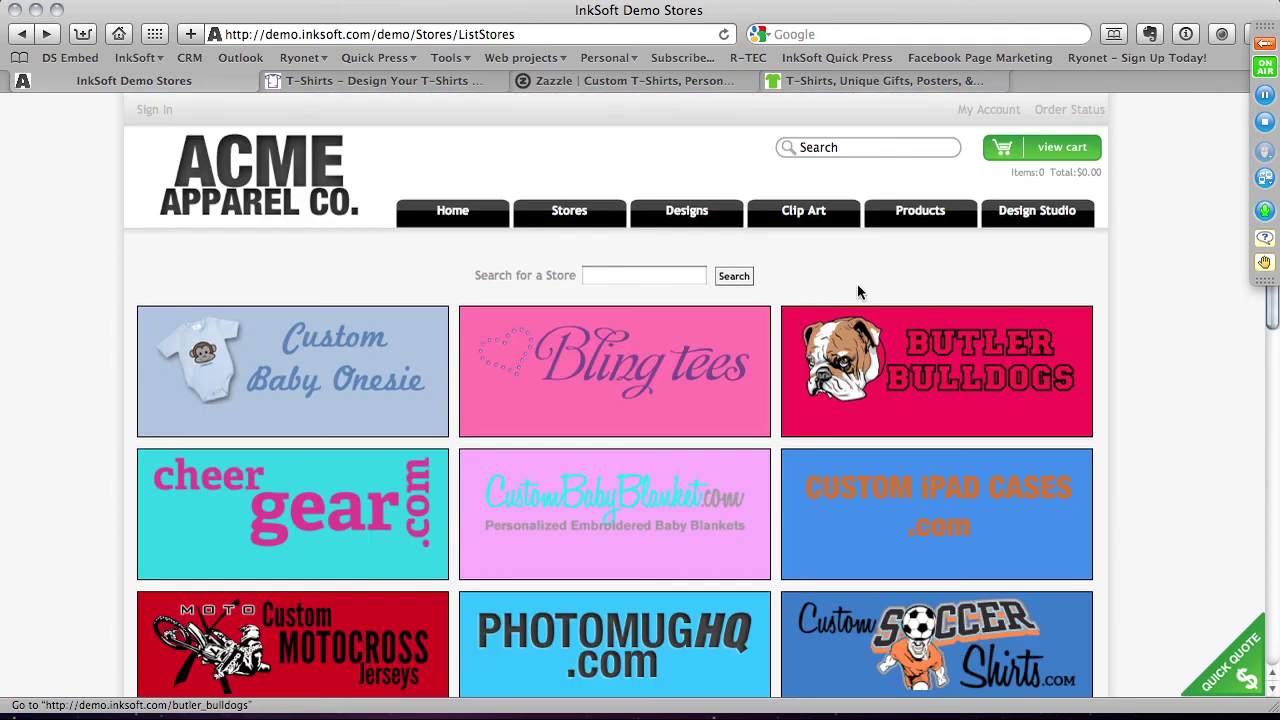
click(465, 216)
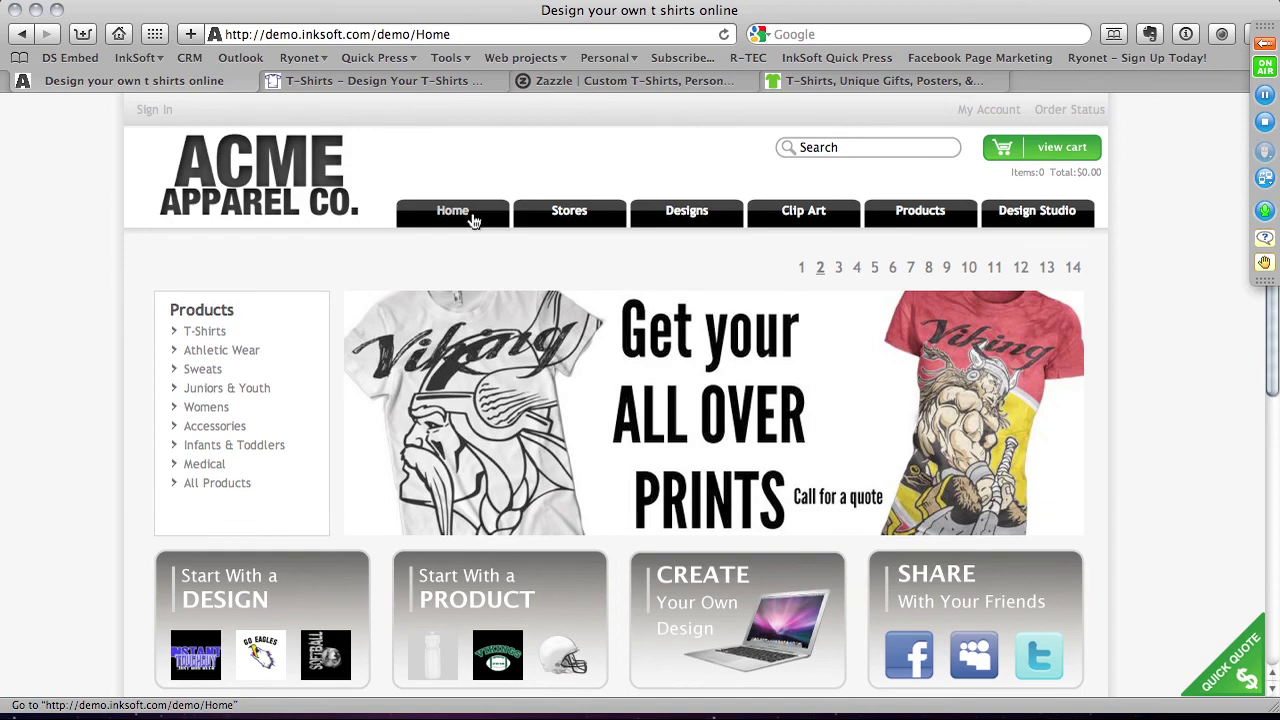
click(801, 79)
Load onlinetshirtdesignsoftware.com in the CafePress tab and browse the page.
click(545, 36)
text(oi)
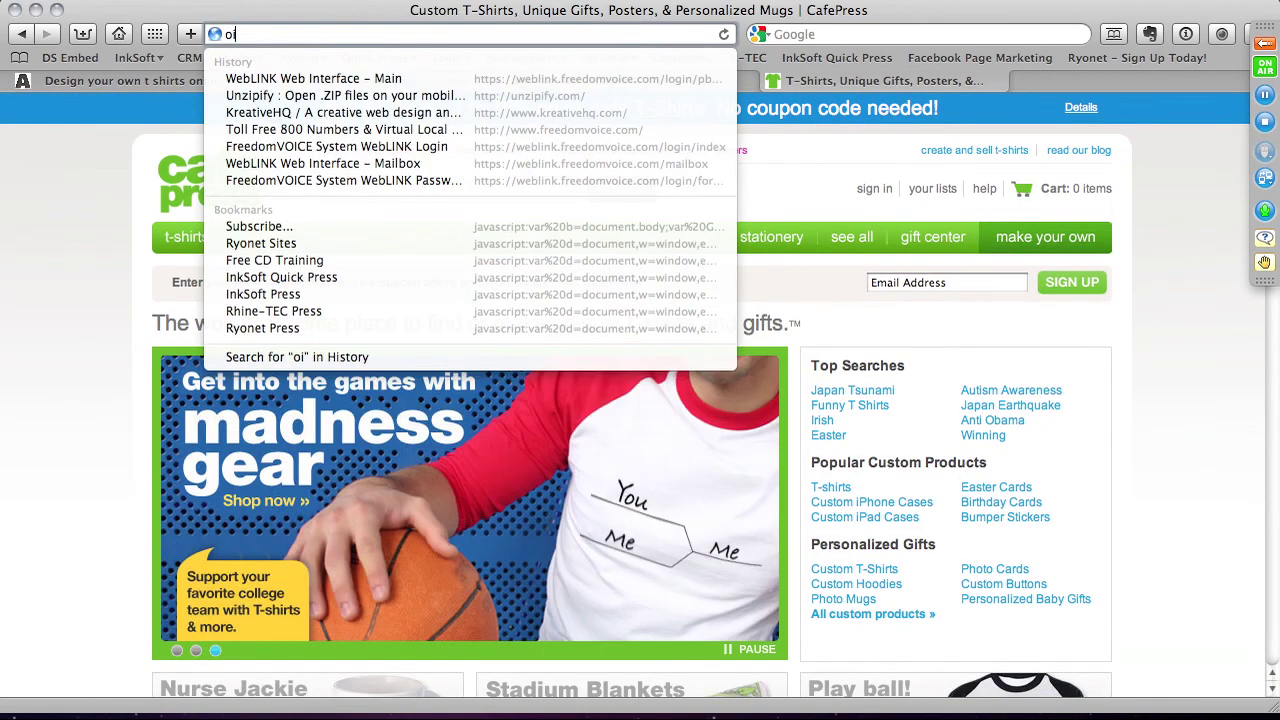
key(BackSpace)
key(BackSpace)
text(onlinetshirtdesignsoftware.com/)
key(Return)
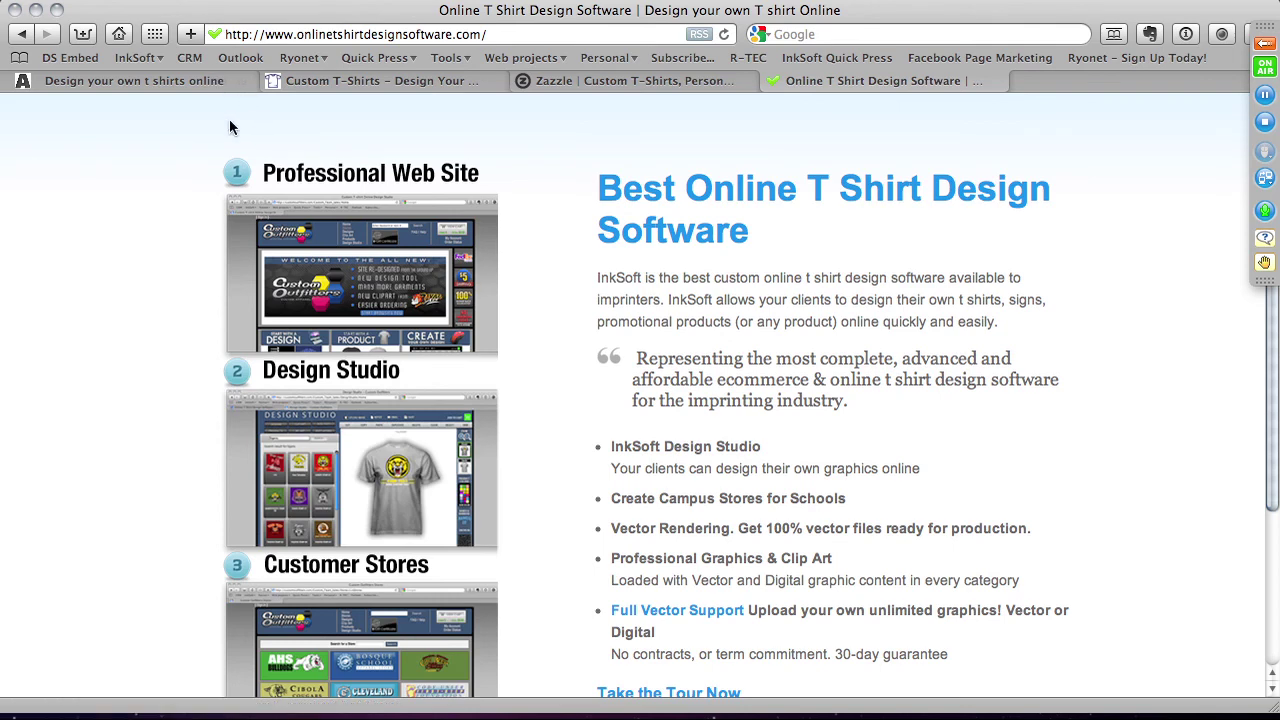
scroll(229, 127, down, 5)
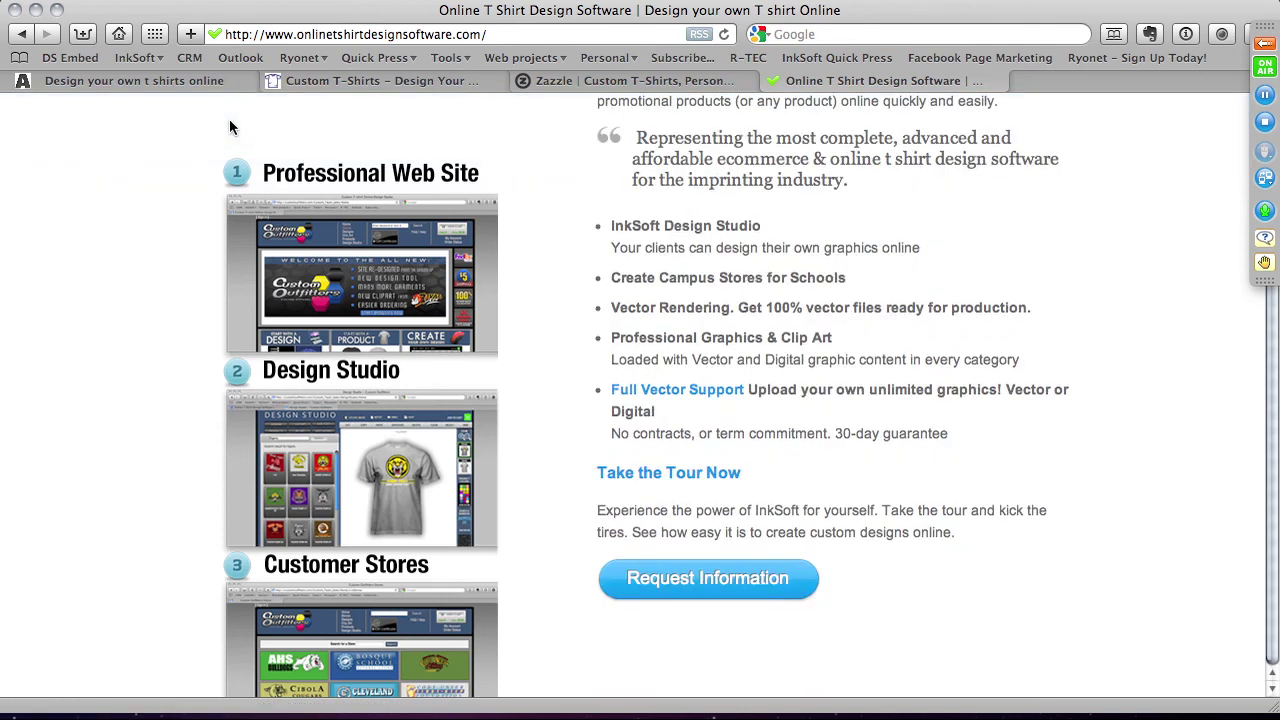
scroll(229, 127, up, 5)
scroll(78, 206, down, 5)
scroll(78, 201, up, 5)
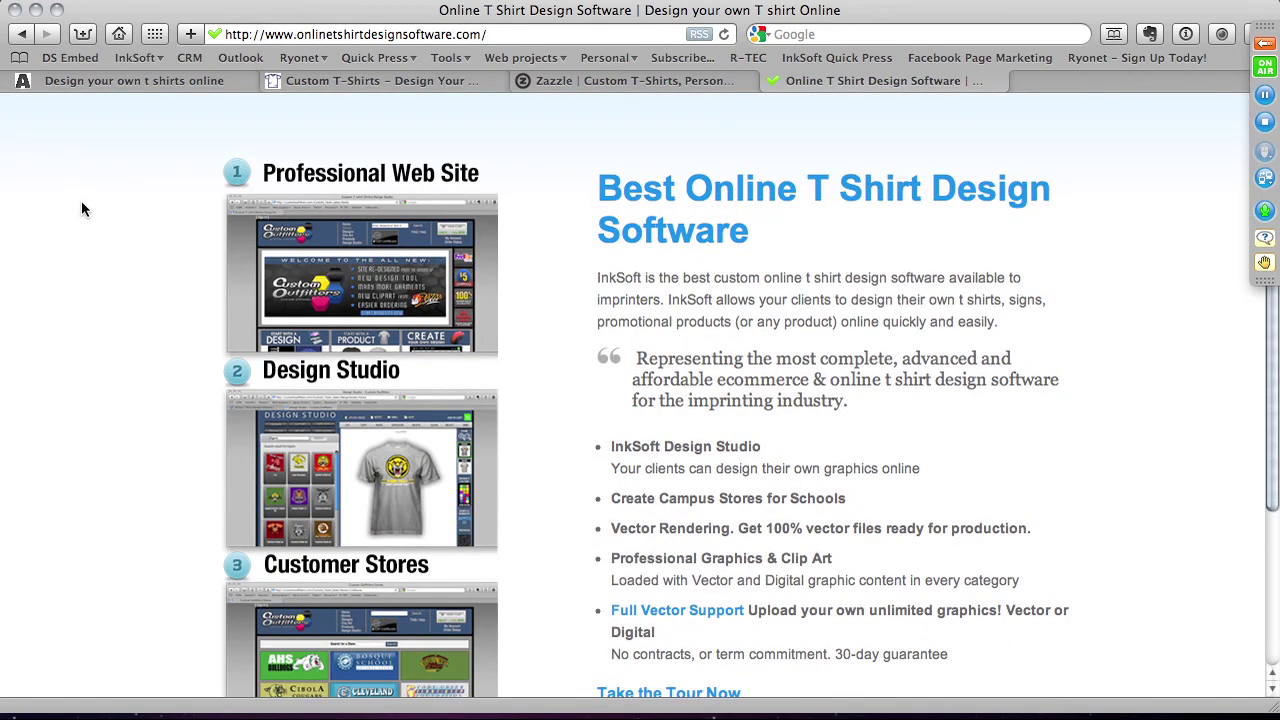
scroll(82, 205, down, 5)
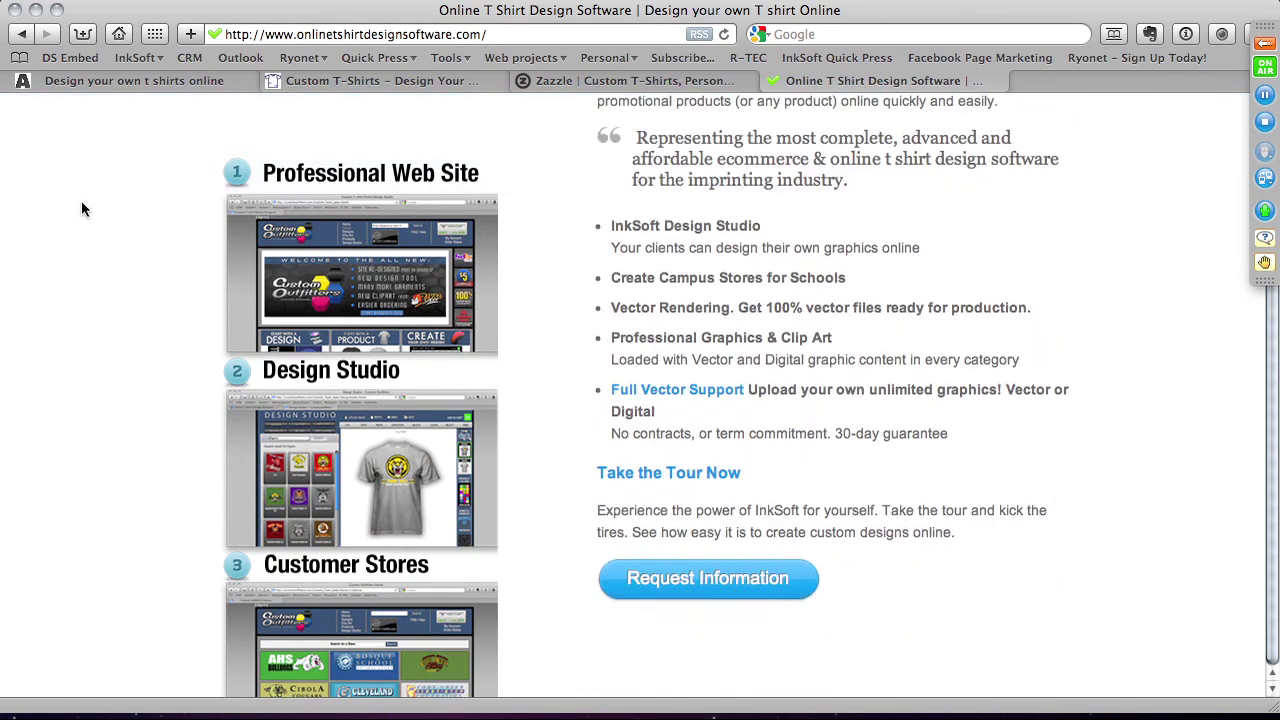
scroll(81, 208, up, 5)
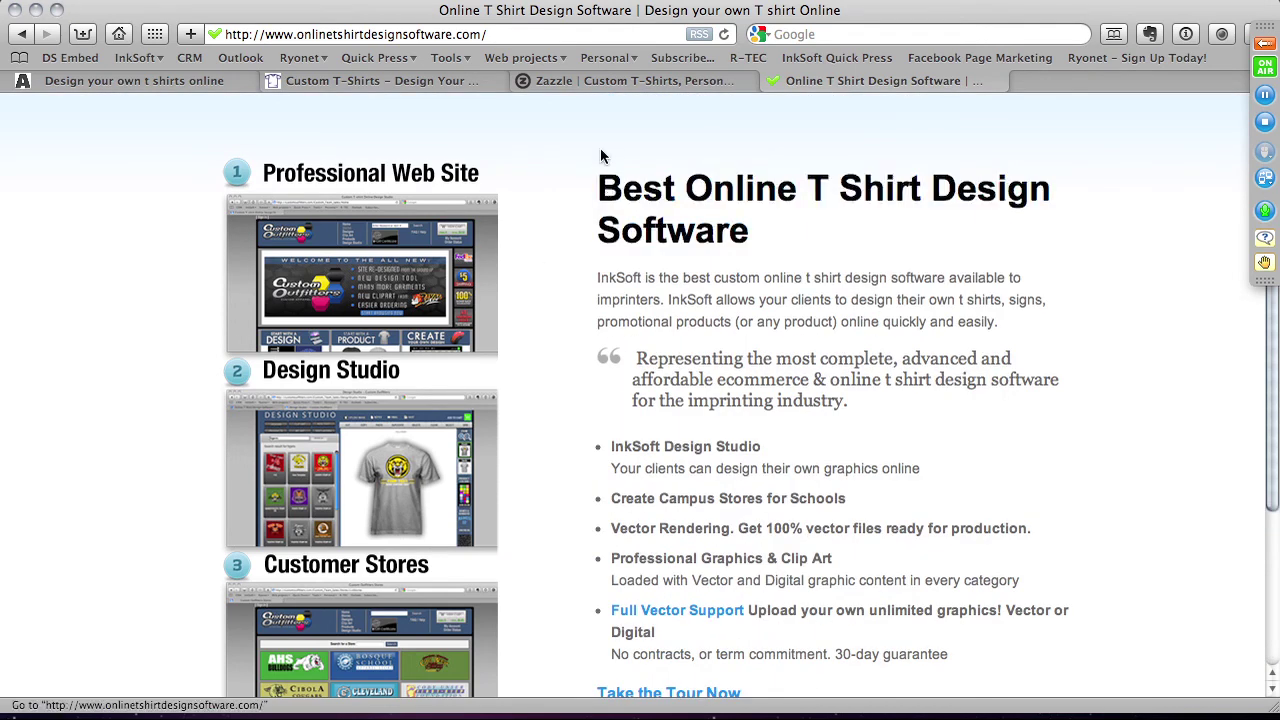
Follow Request Information to the InkSoft company home page, then close that site.
click(368, 30)
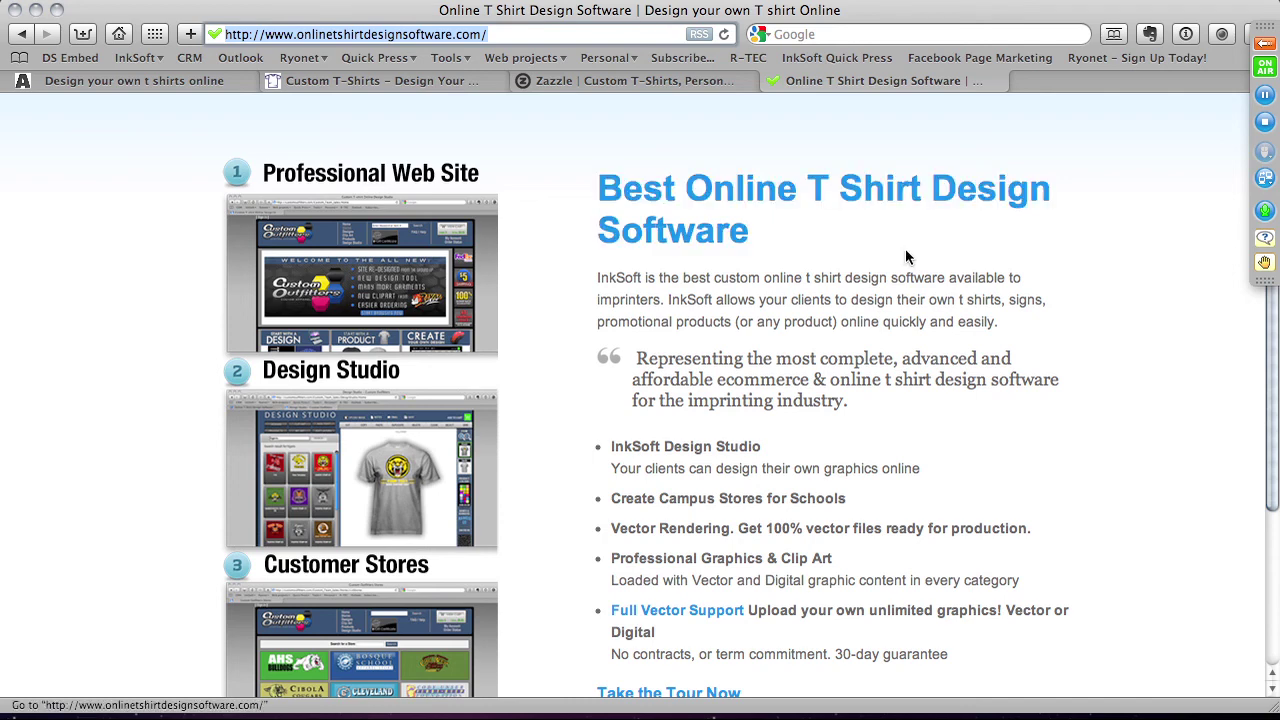
scroll(787, 332, down, 5)
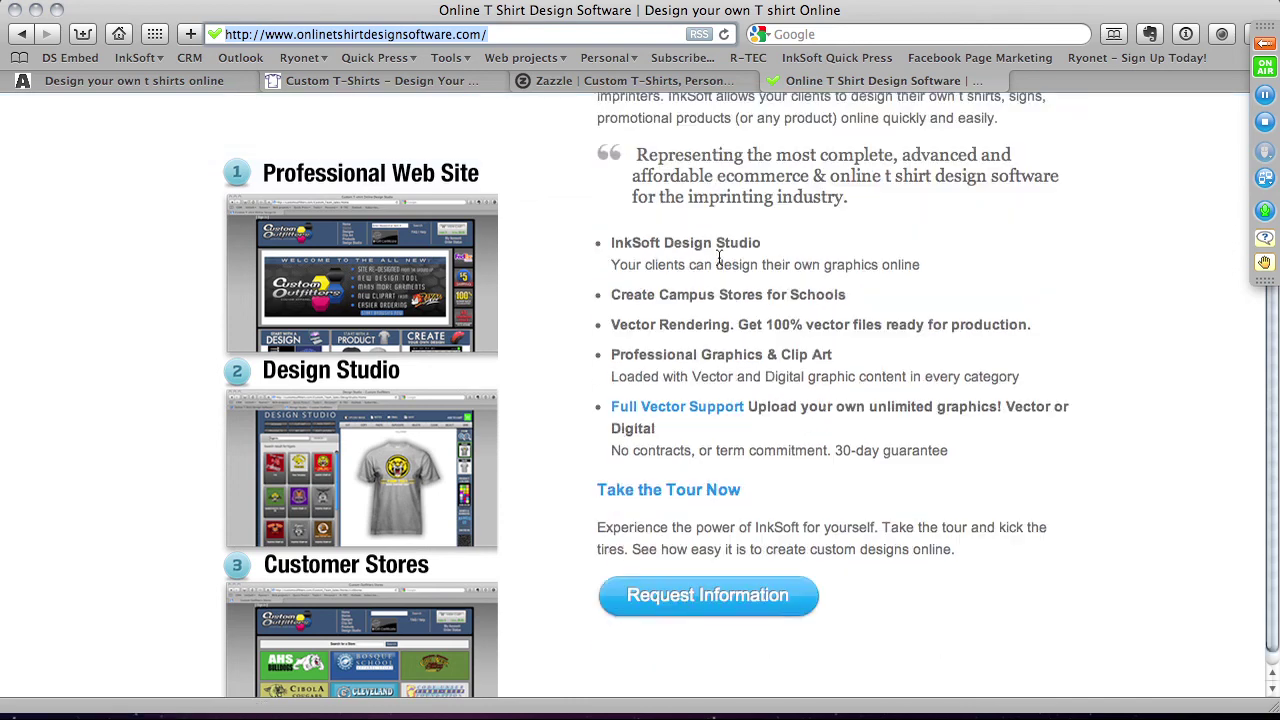
click(725, 588)
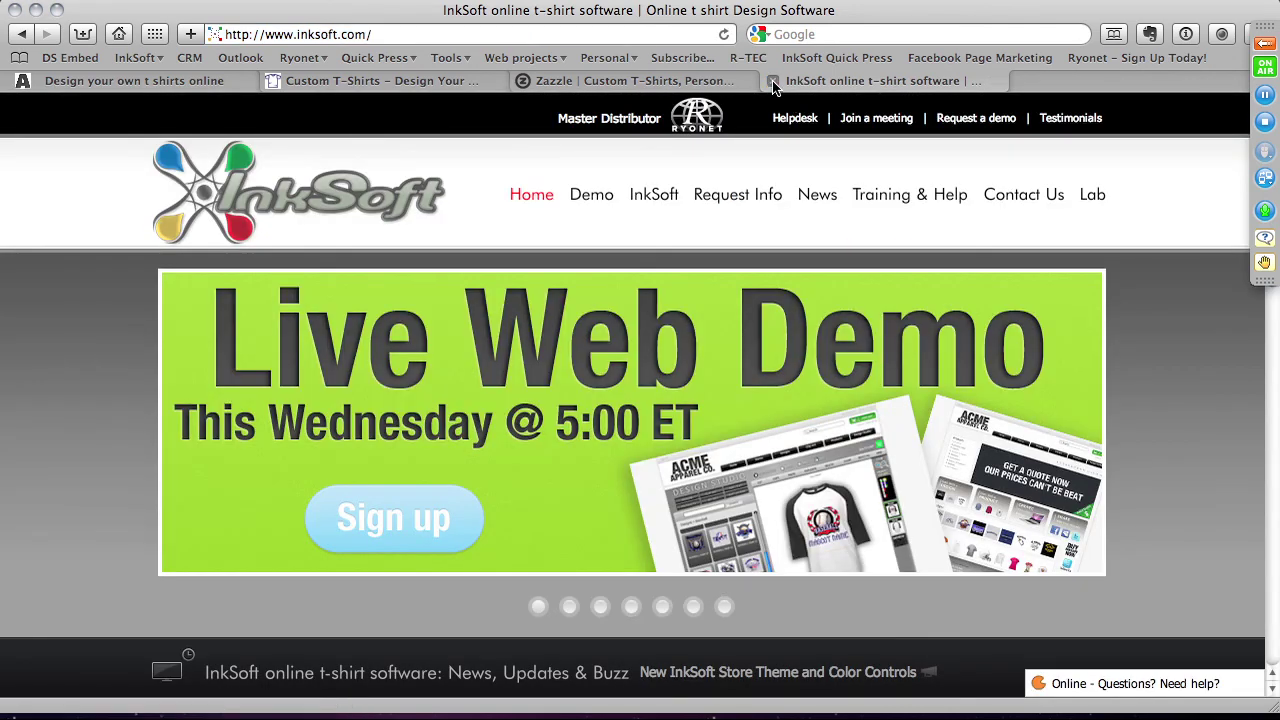
click(773, 80)
Switch back to the ACME Apparel demo store tab.
click(185, 88)
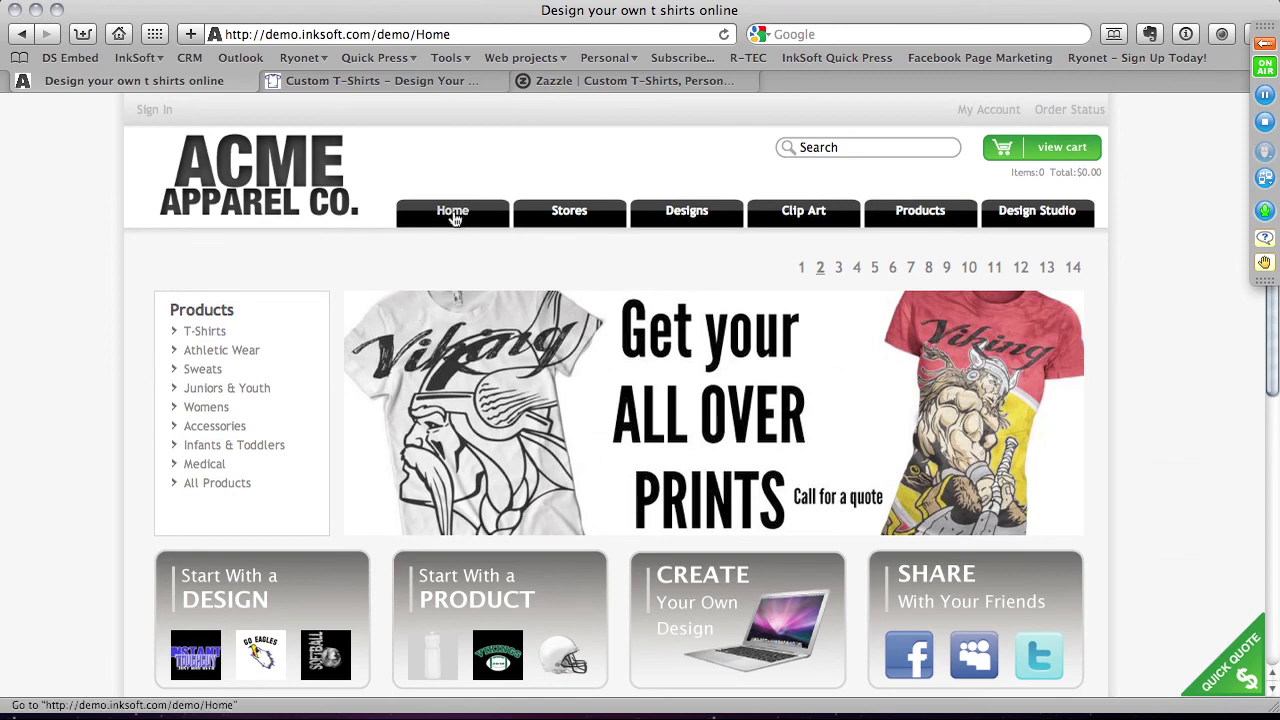
Scroll to the ACME home page footer and follow the InkSoft Blog link.
scroll(544, 328, down, 5)
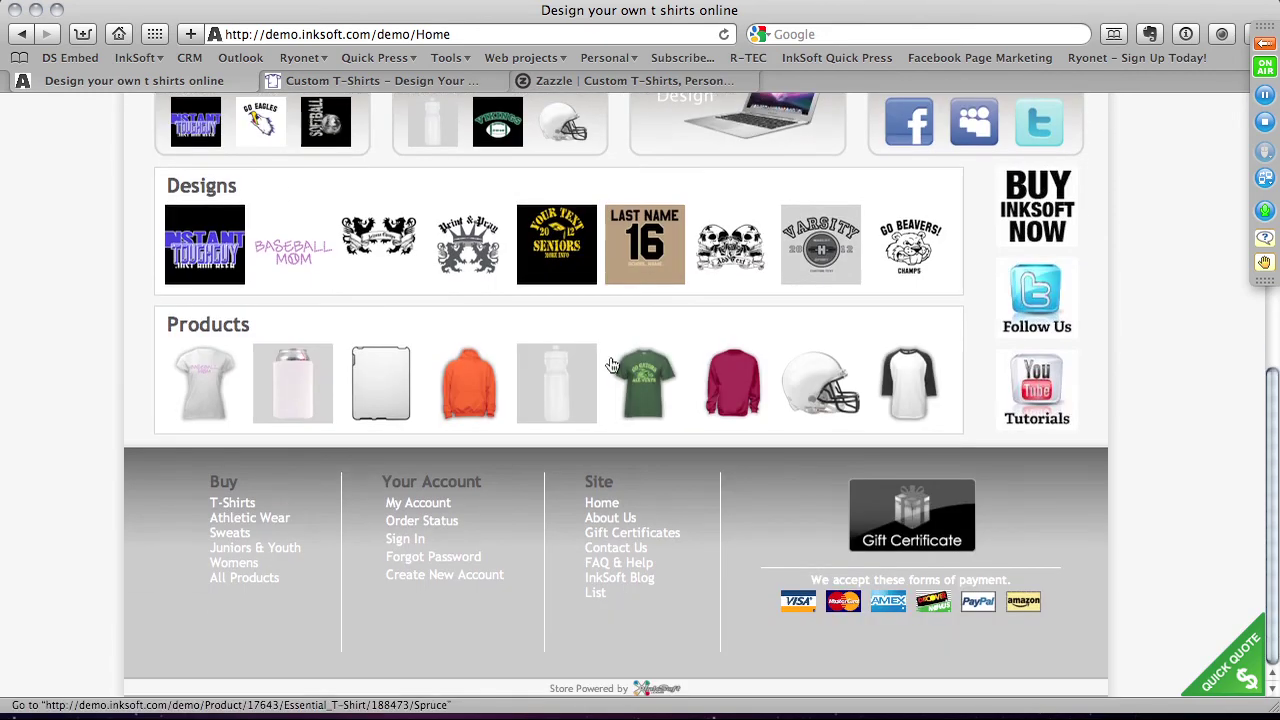
scroll(612, 365, up, 5)
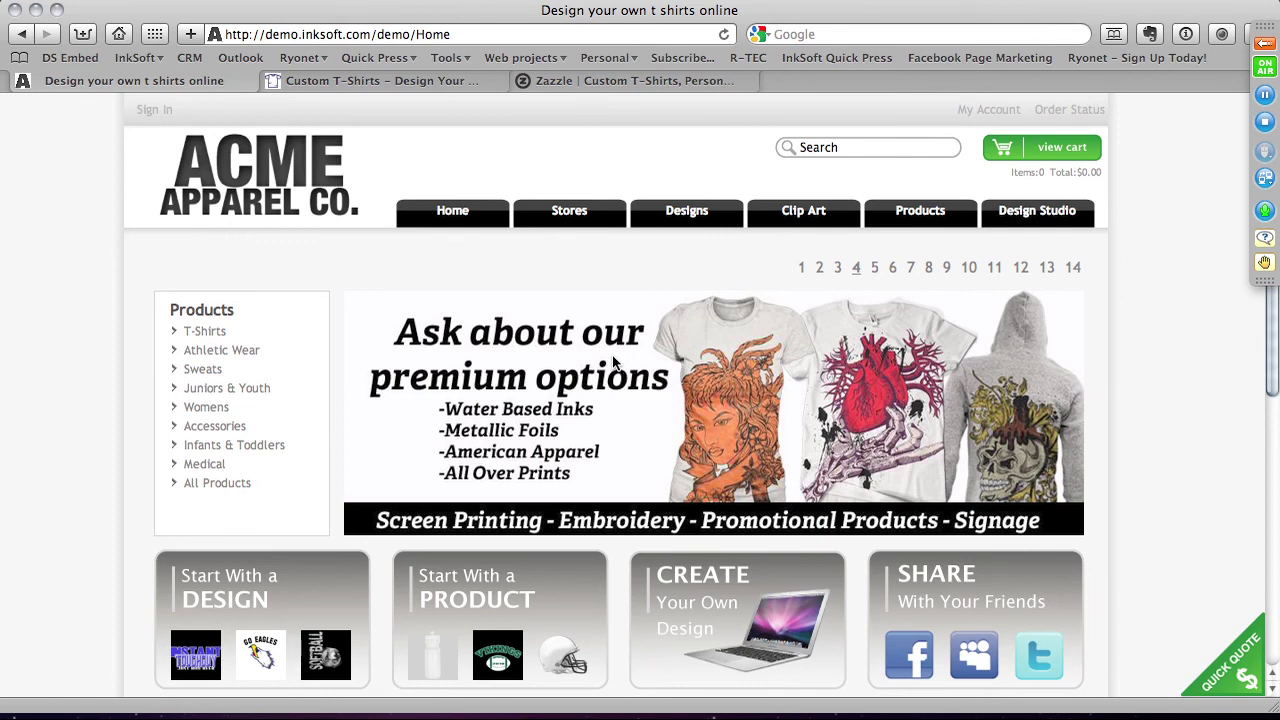
scroll(600, 340, down, 5)
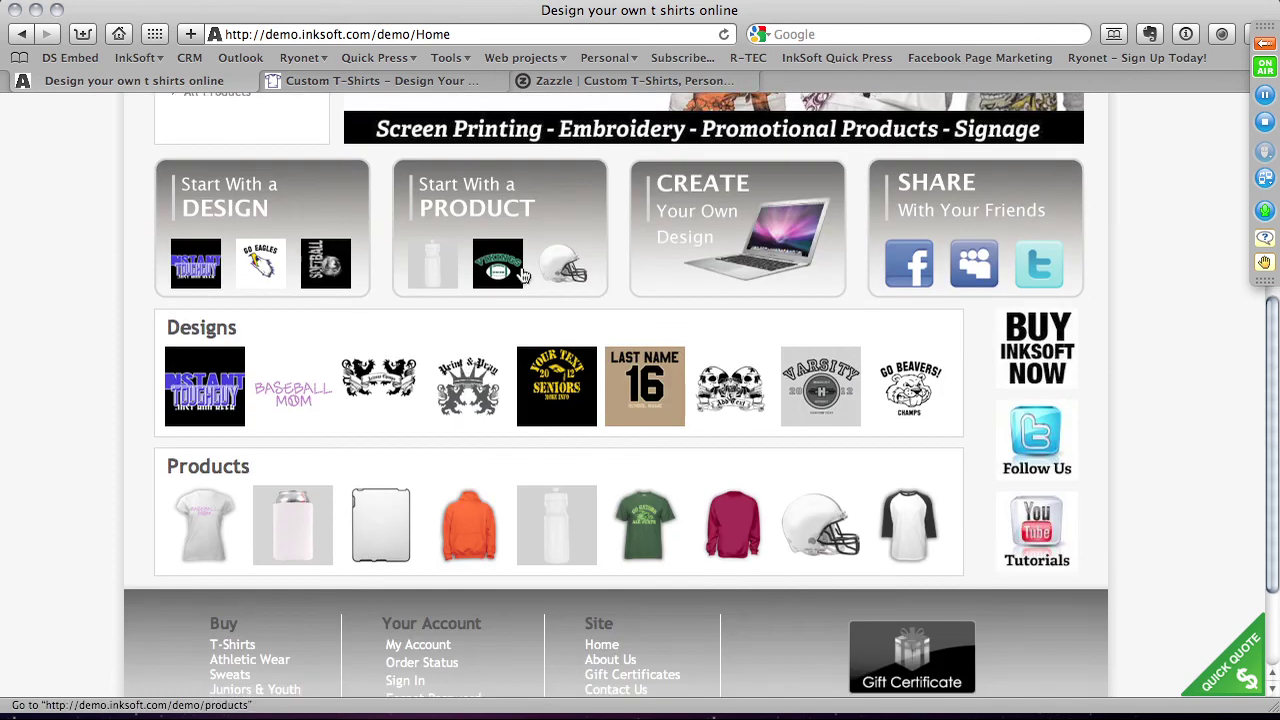
scroll(370, 170, up, 5)
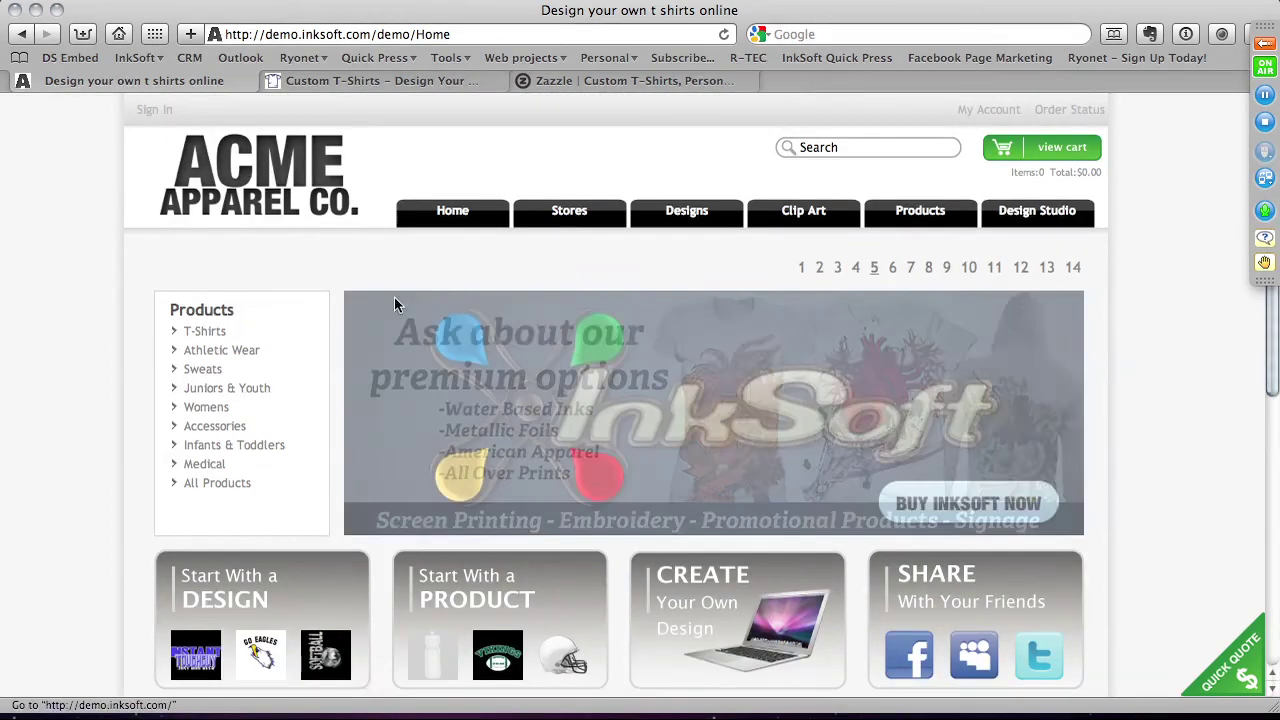
scroll(455, 350, down, 5)
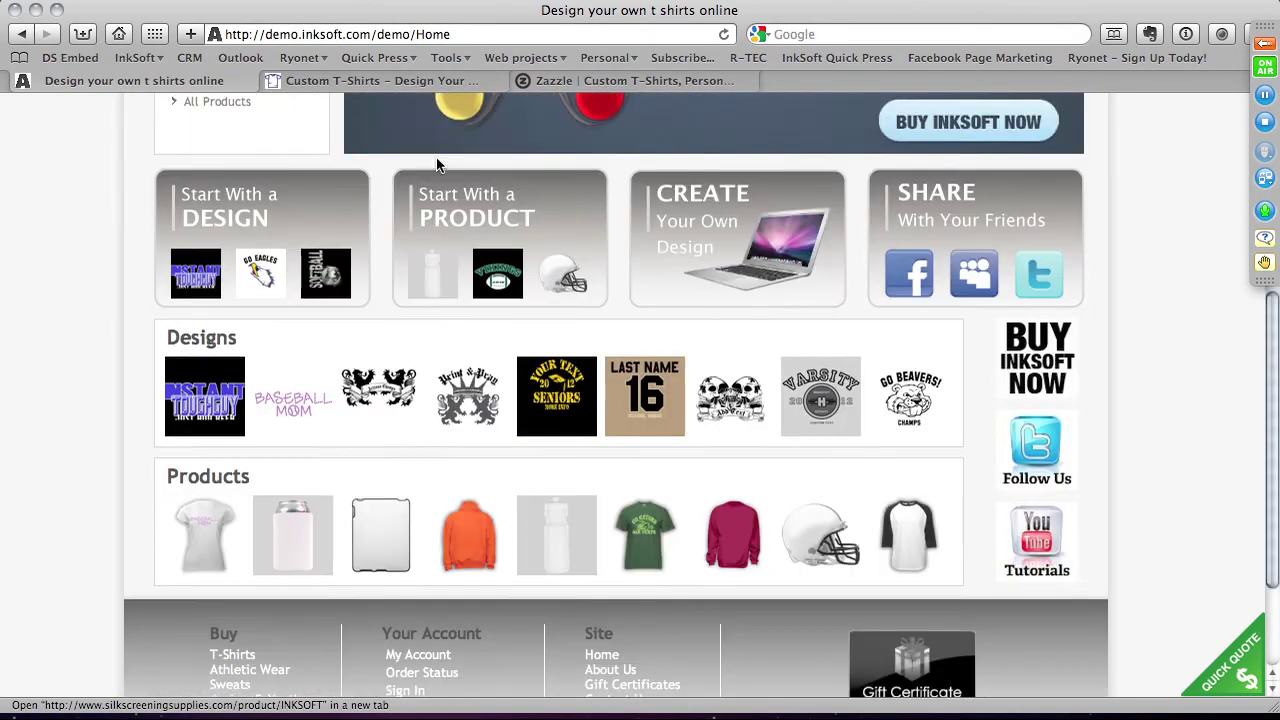
scroll(437, 165, down, 1)
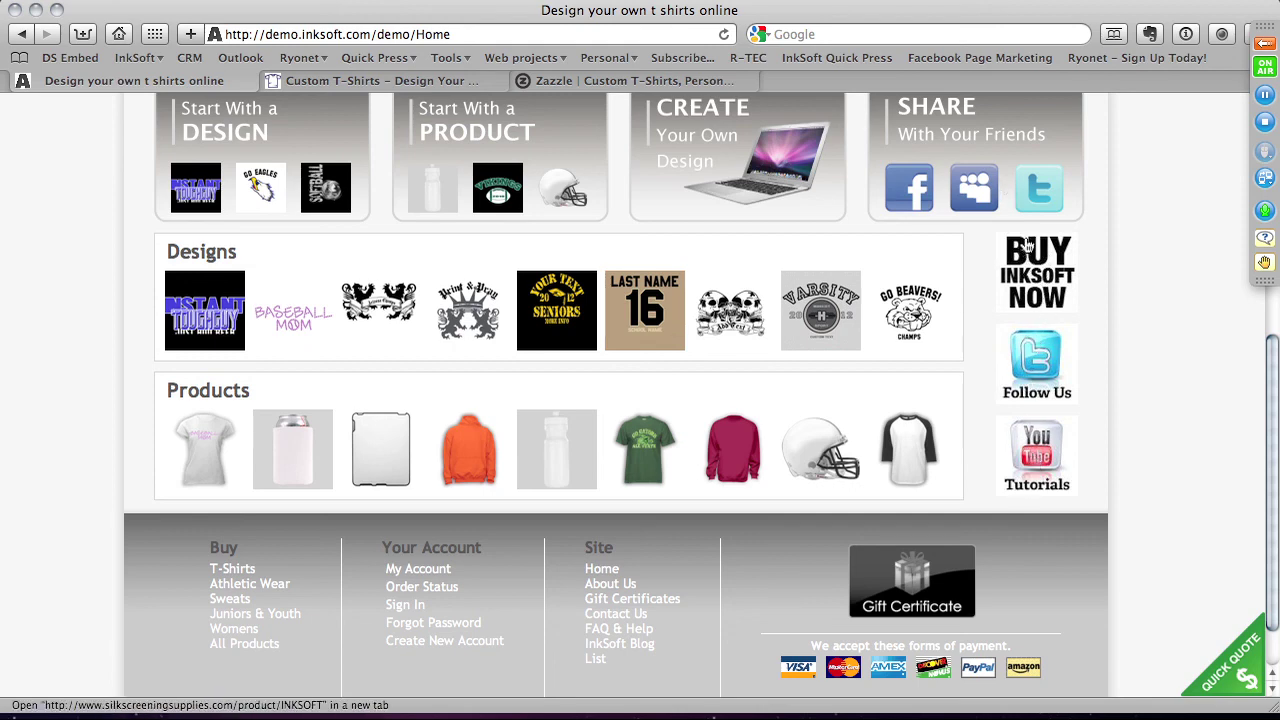
scroll(1025, 255, down, 2)
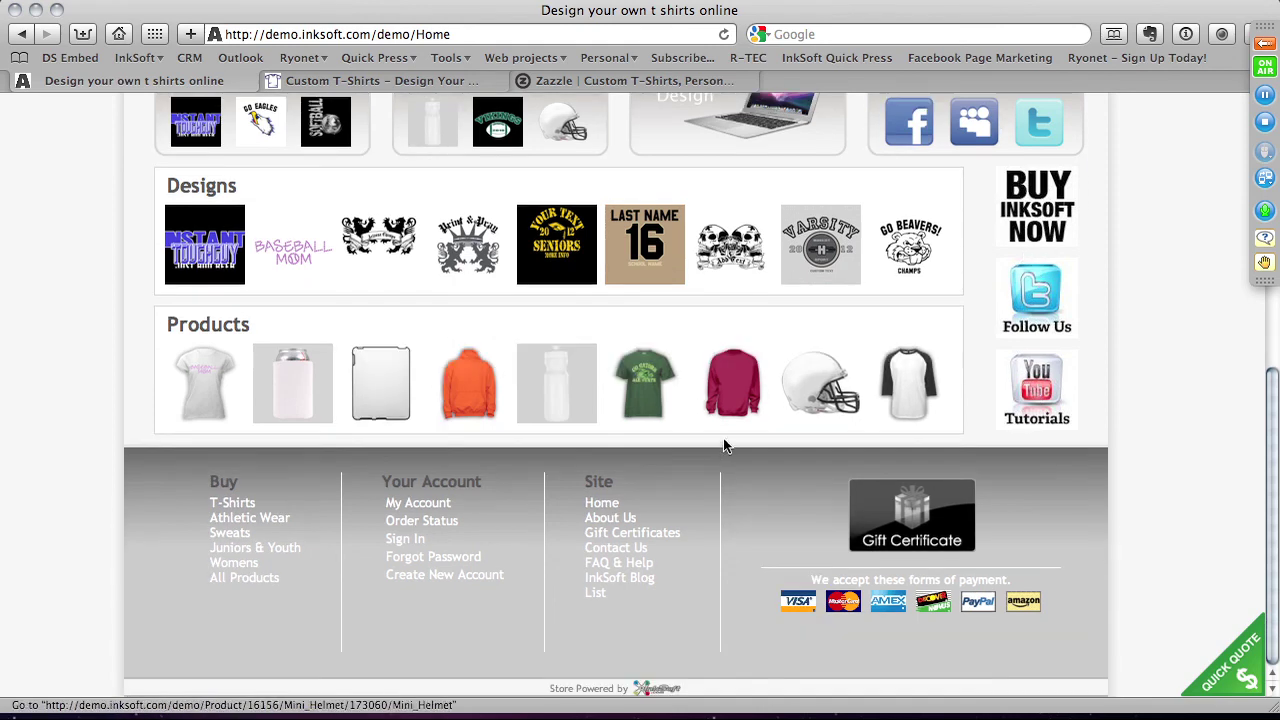
click(621, 582)
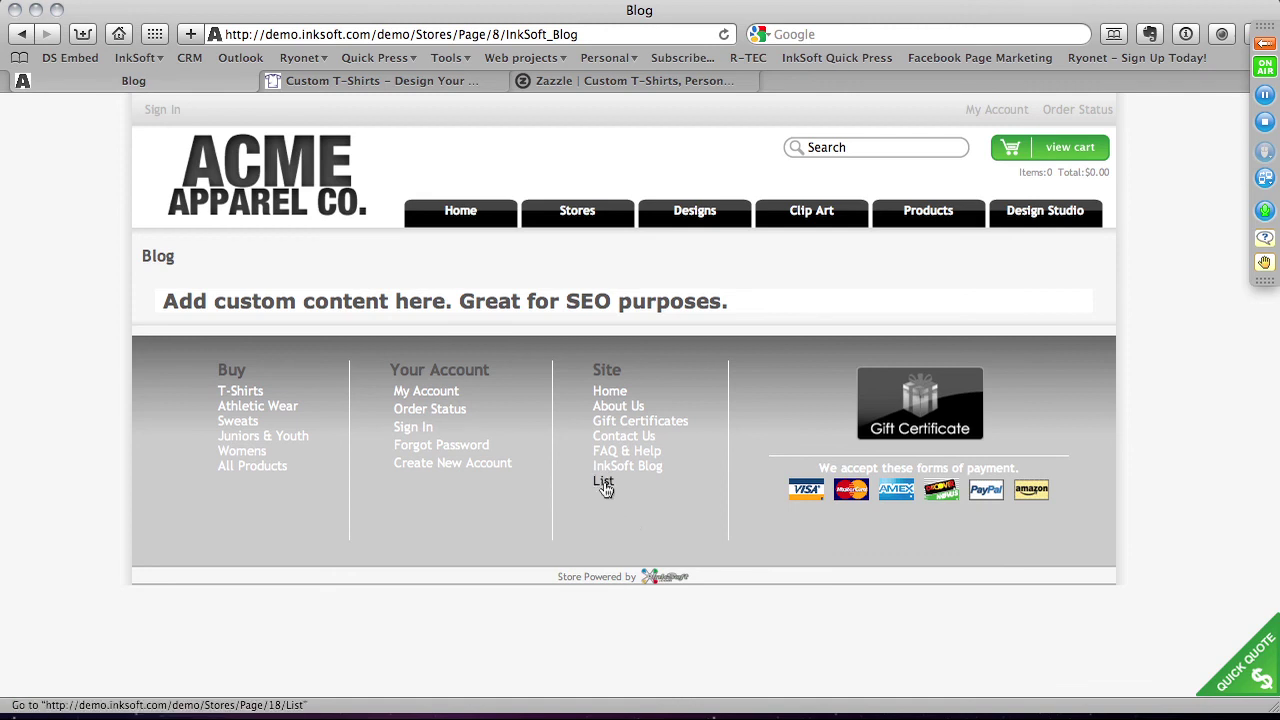
Browse the List page's InkSoft videos, then return home via the ACME Apparel Co. logo.
click(603, 482)
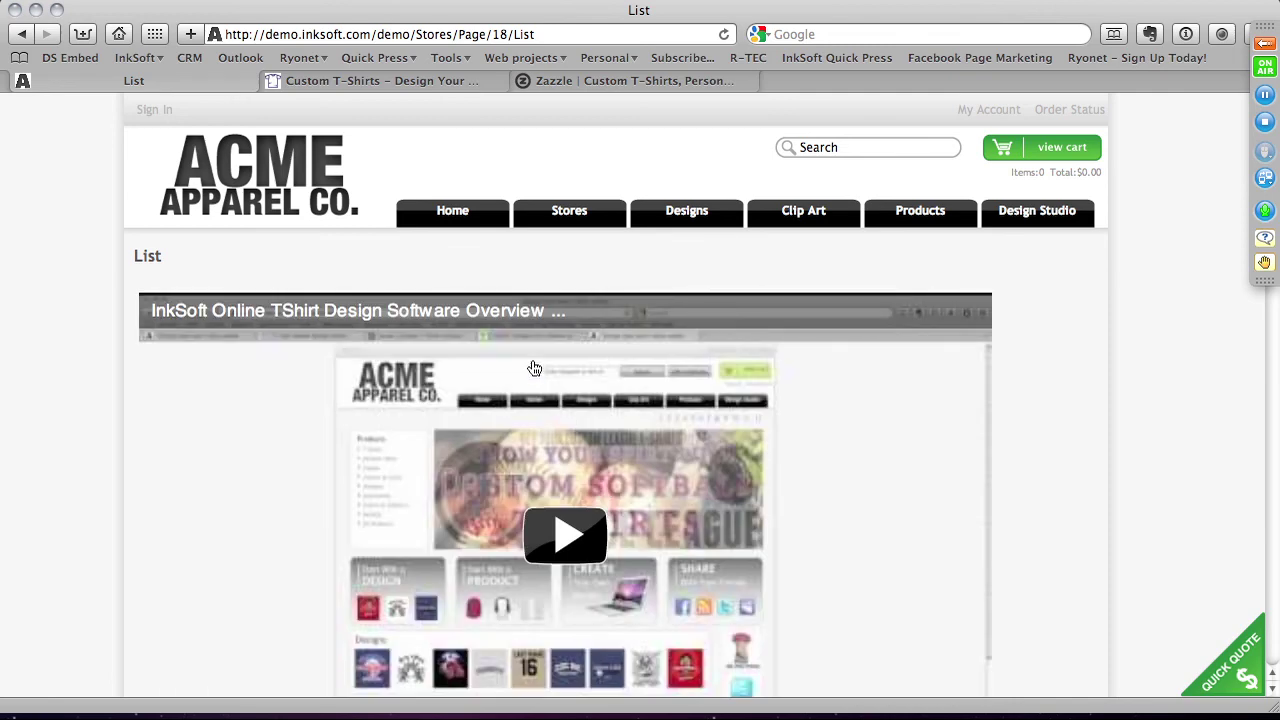
scroll(78, 354, down, 5)
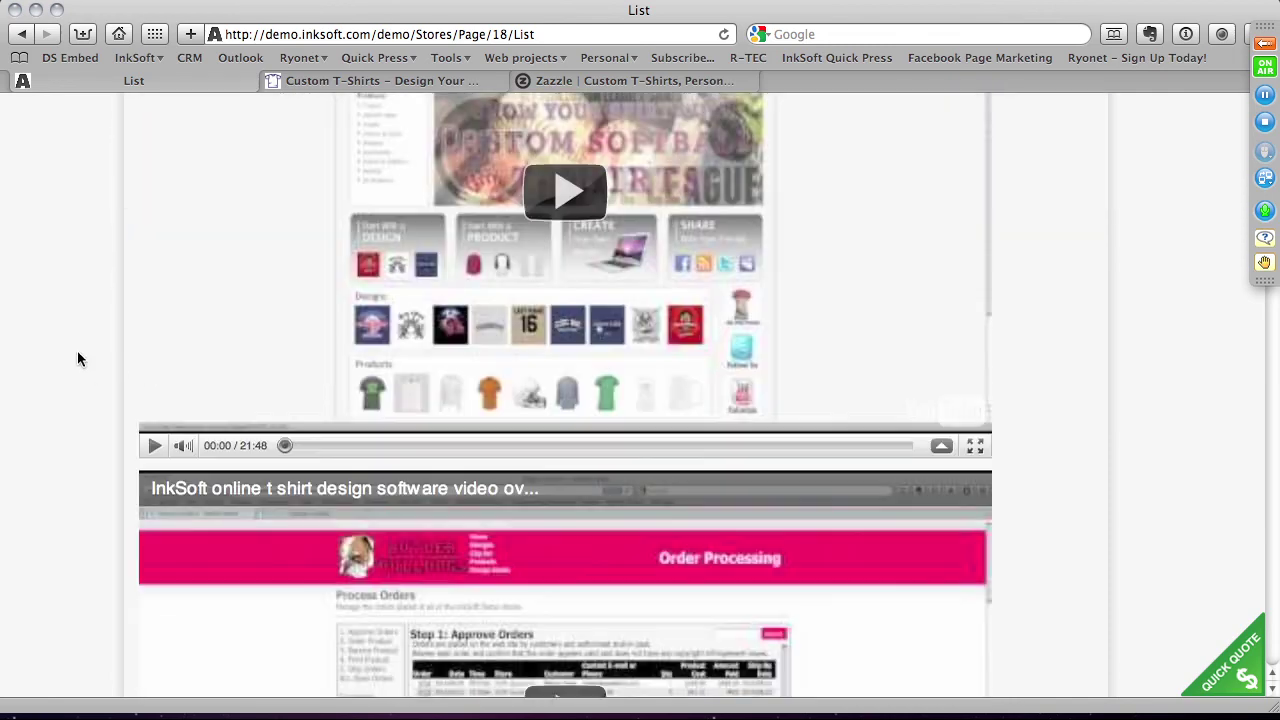
scroll(78, 354, down, 10)
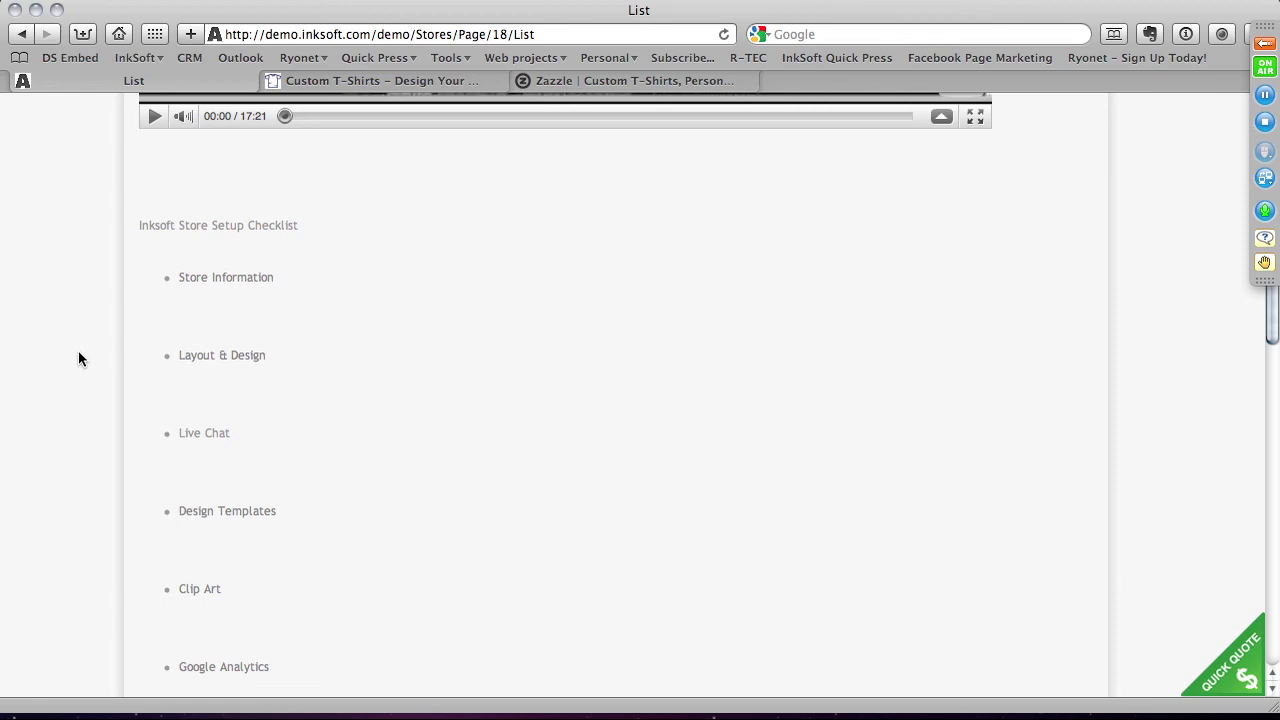
scroll(78, 350, up, 15)
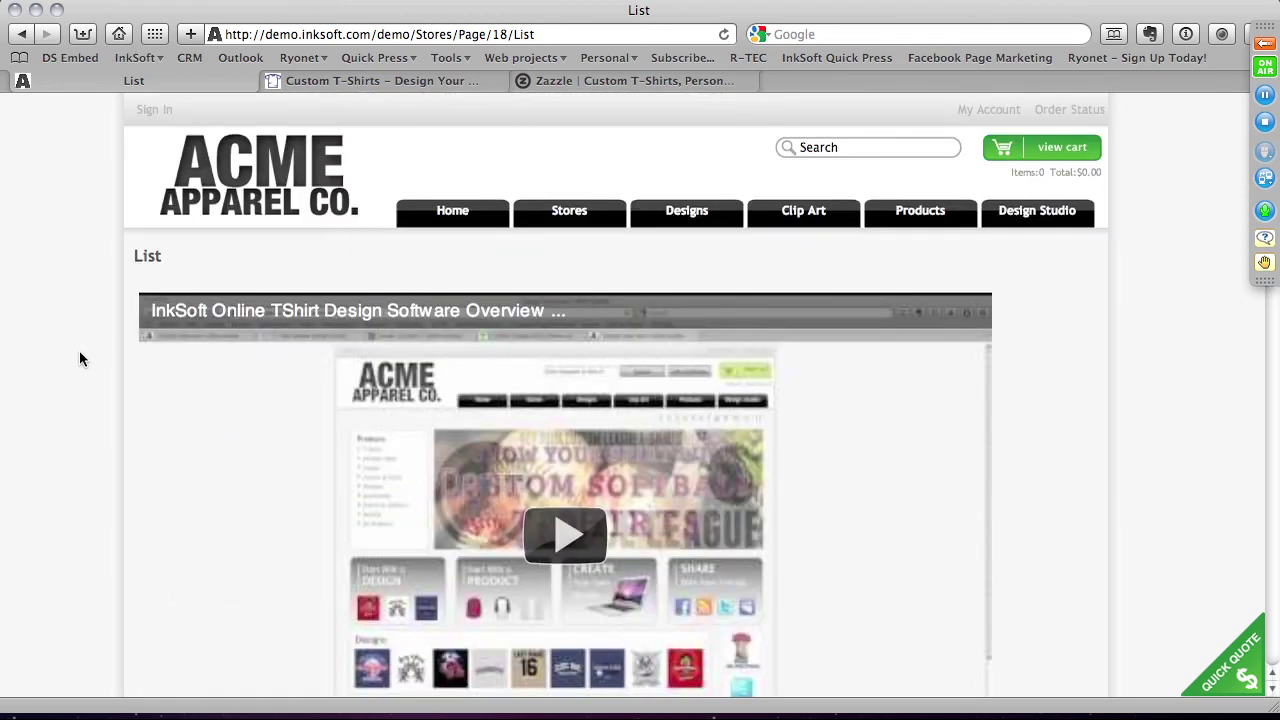
click(193, 205)
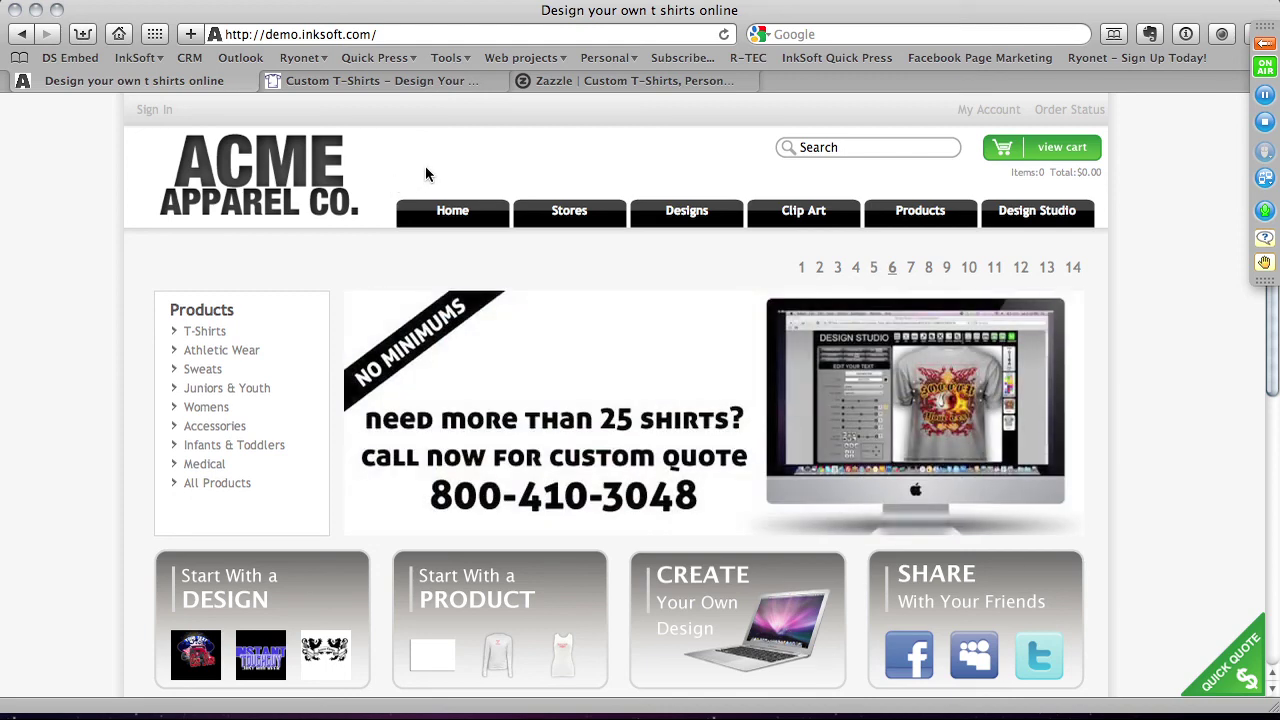
Browse the store's Clip Art library and its Mascots category.
click(783, 218)
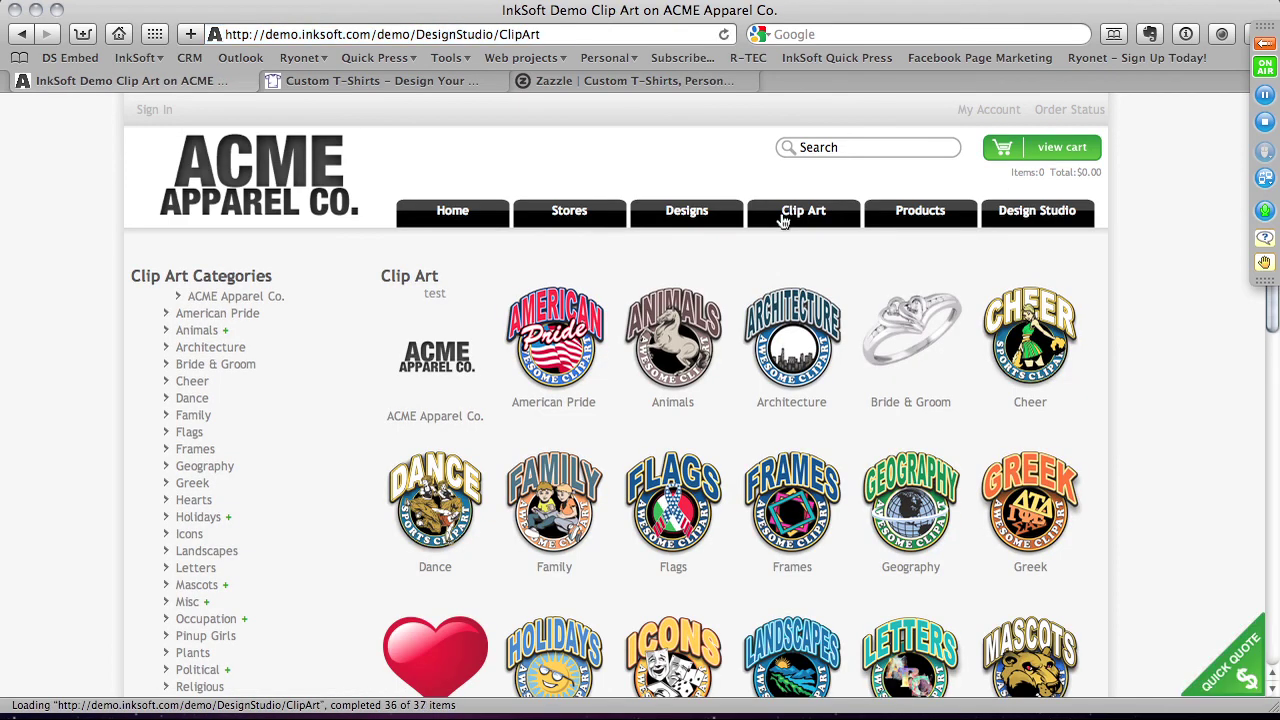
scroll(786, 214, down, 5)
scroll(818, 315, down, 4)
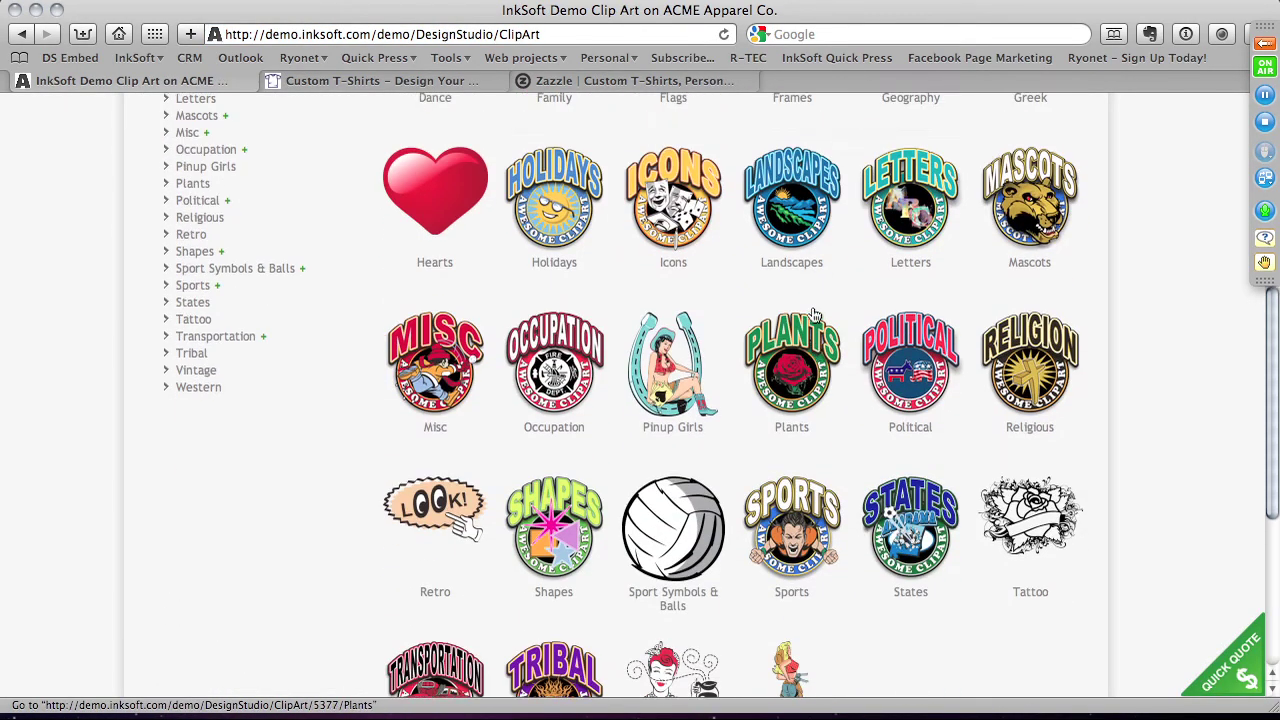
scroll(815, 315, up, 4)
click(1043, 380)
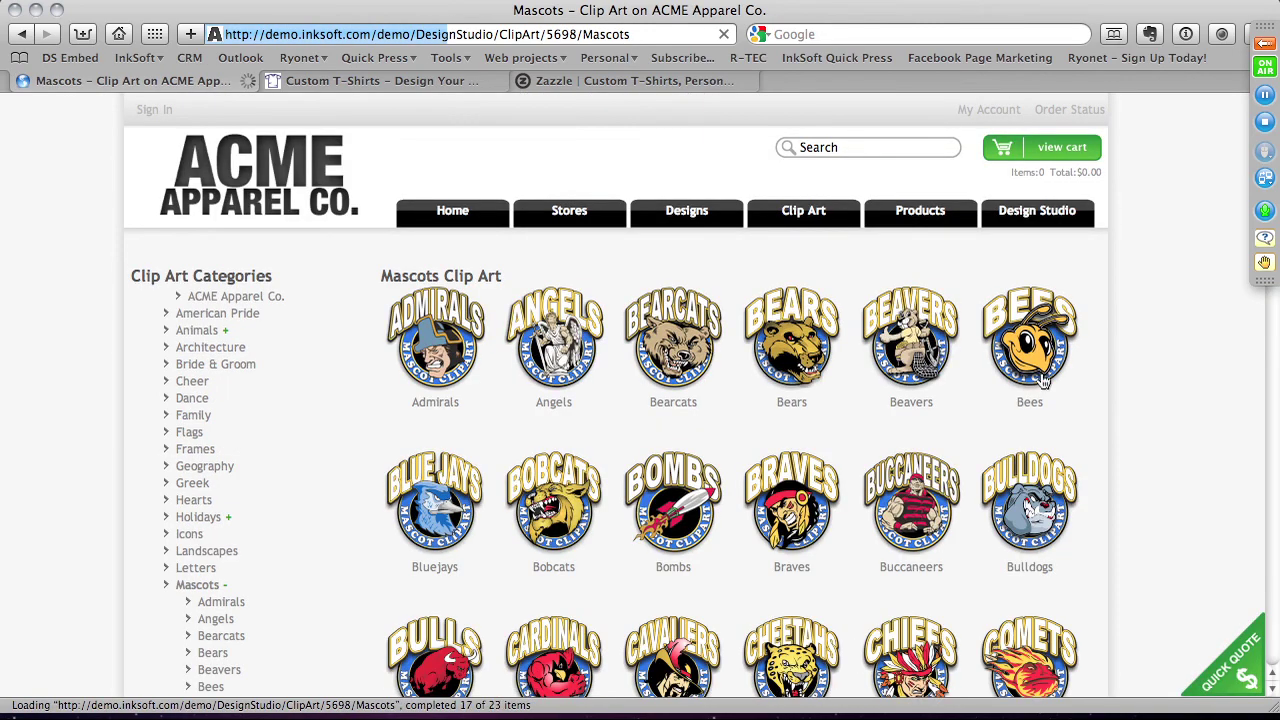
scroll(901, 382, down, 3)
scroll(901, 382, down, 8)
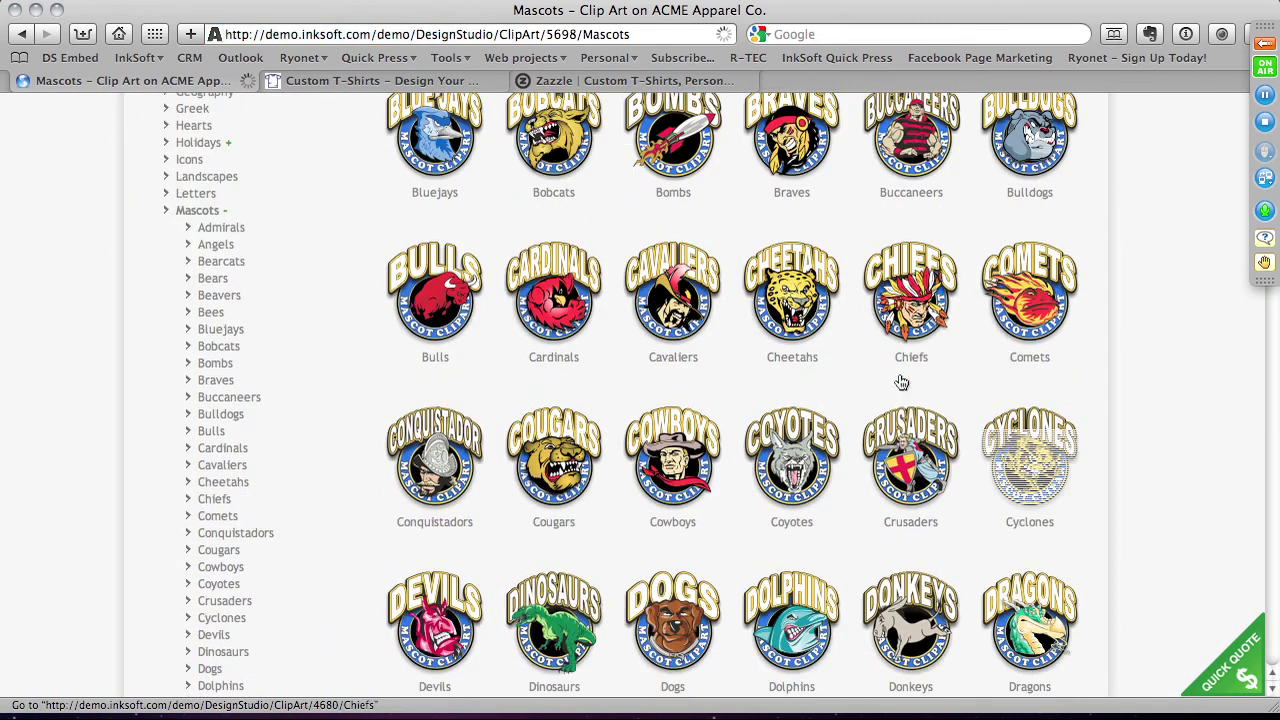
scroll(901, 382, down, 7)
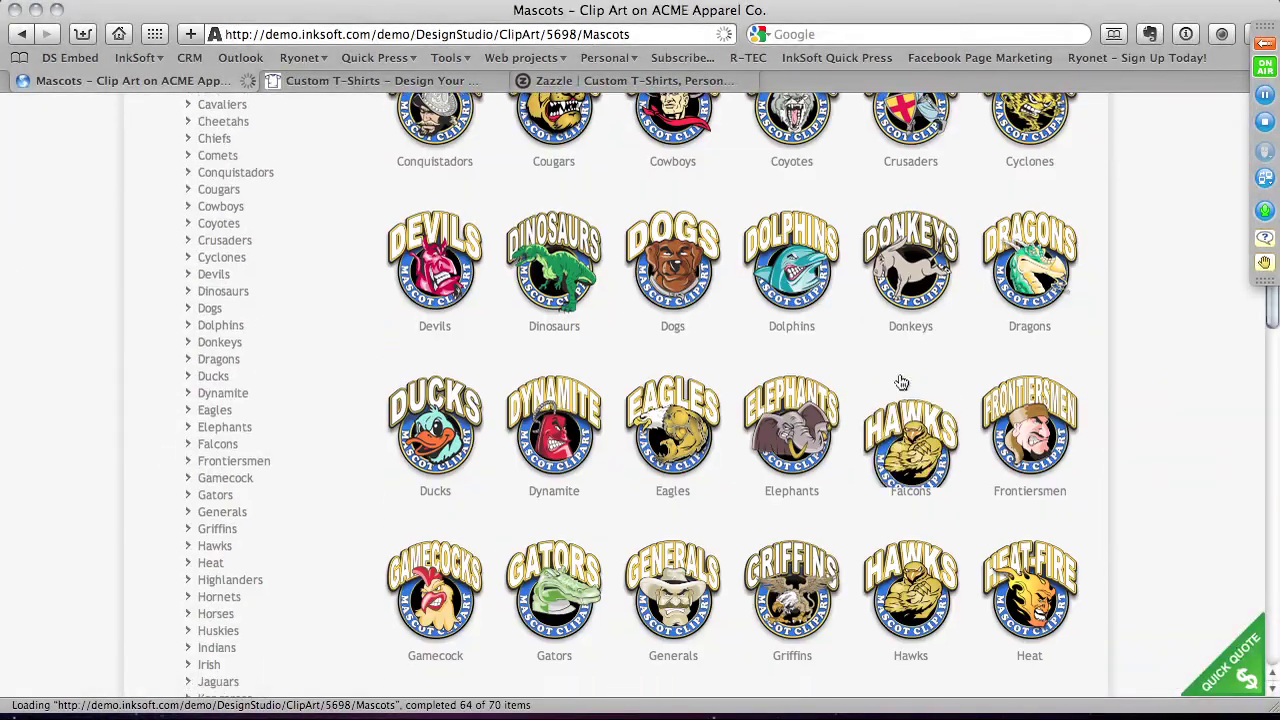
scroll(901, 382, down, 3)
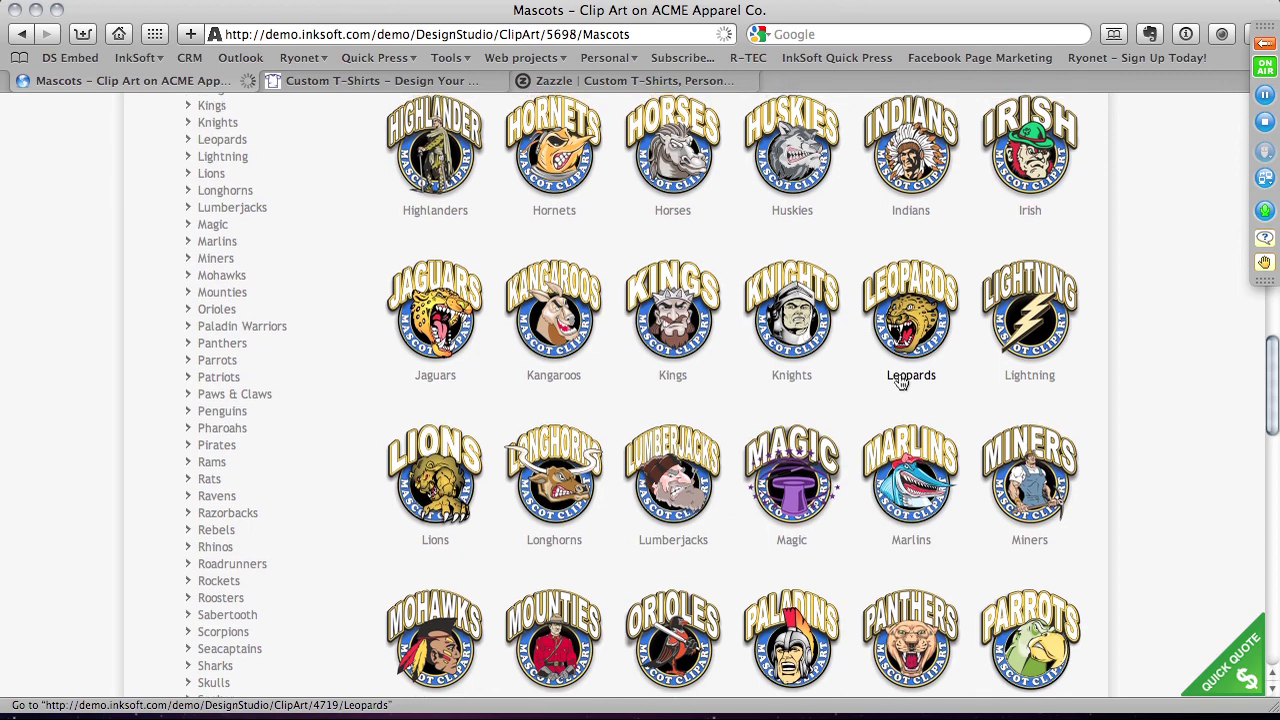
scroll(901, 382, up, 8)
scroll(900, 381, up, 8)
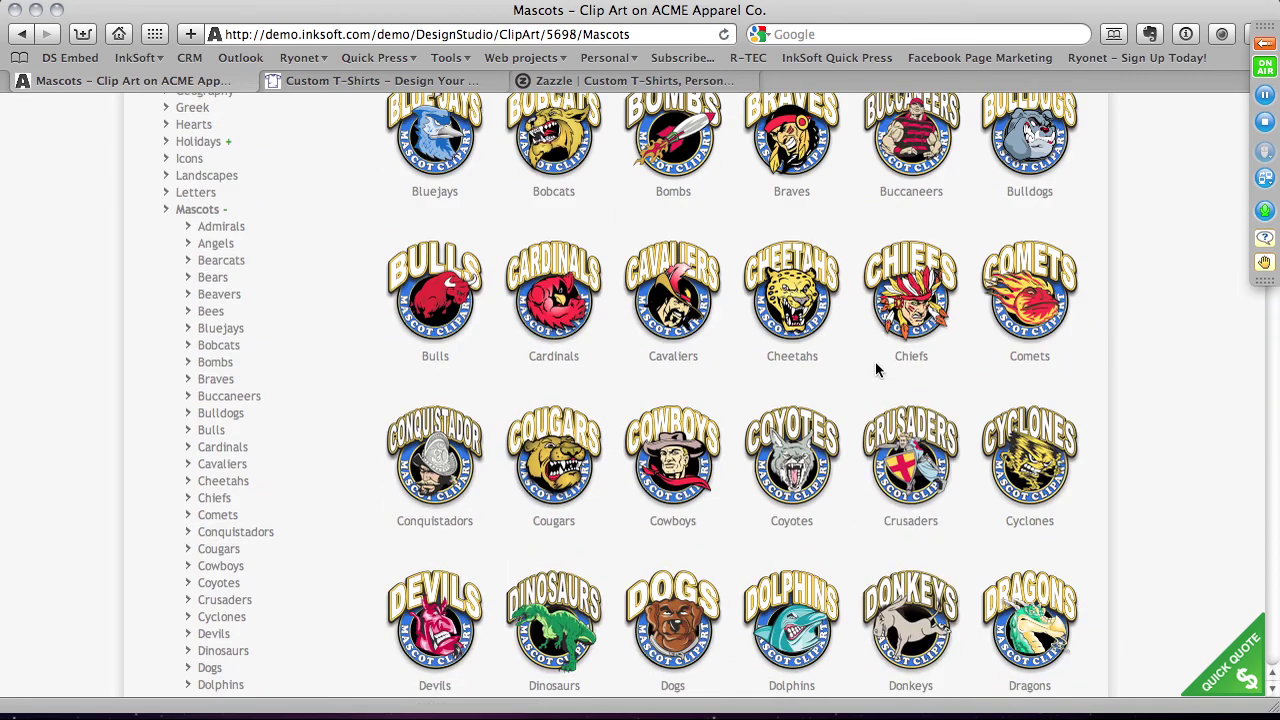
View the Cheetahs mascot clip art, then go to the Designs template catalog.
click(770, 290)
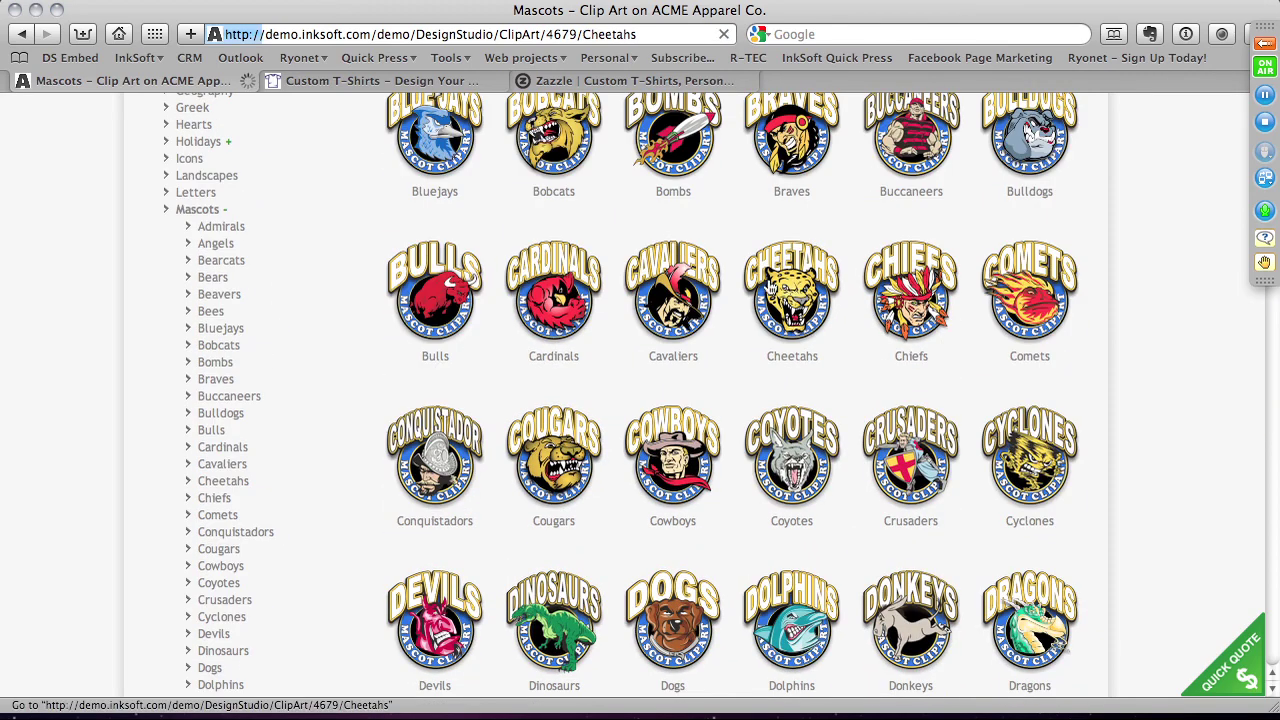
scroll(771, 289, down, 5)
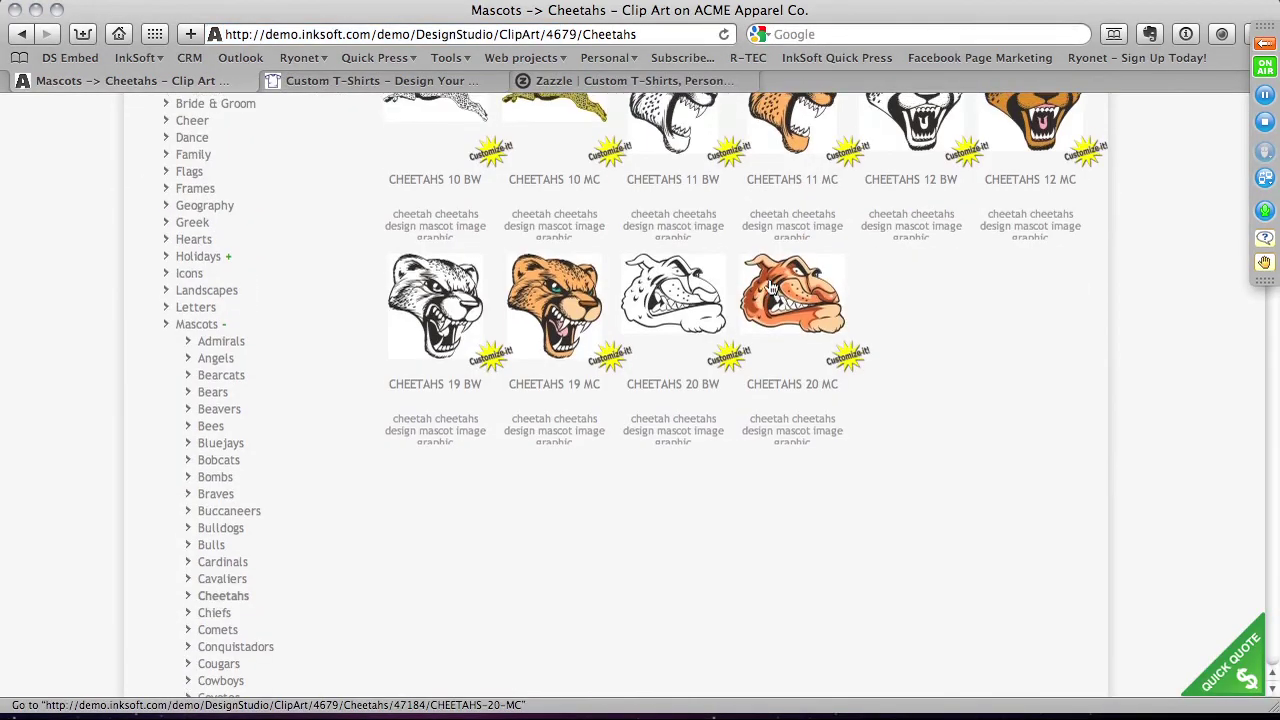
scroll(770, 290, up, 5)
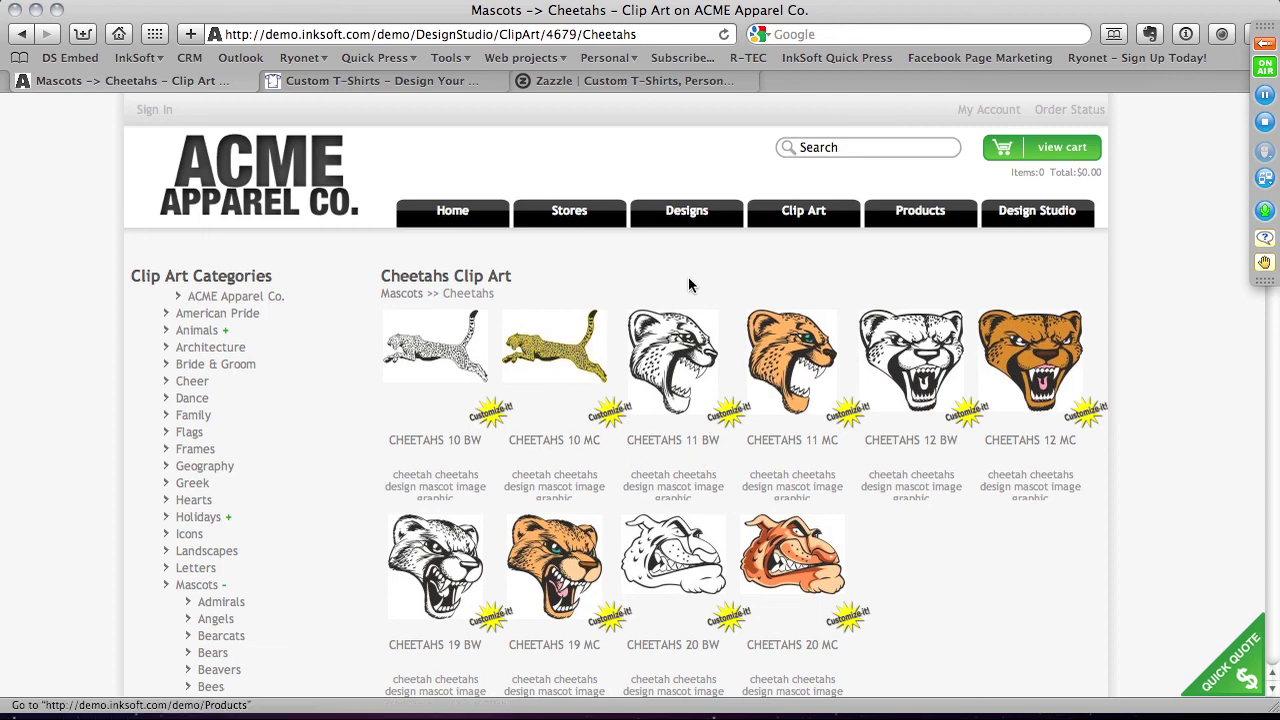
click(684, 214)
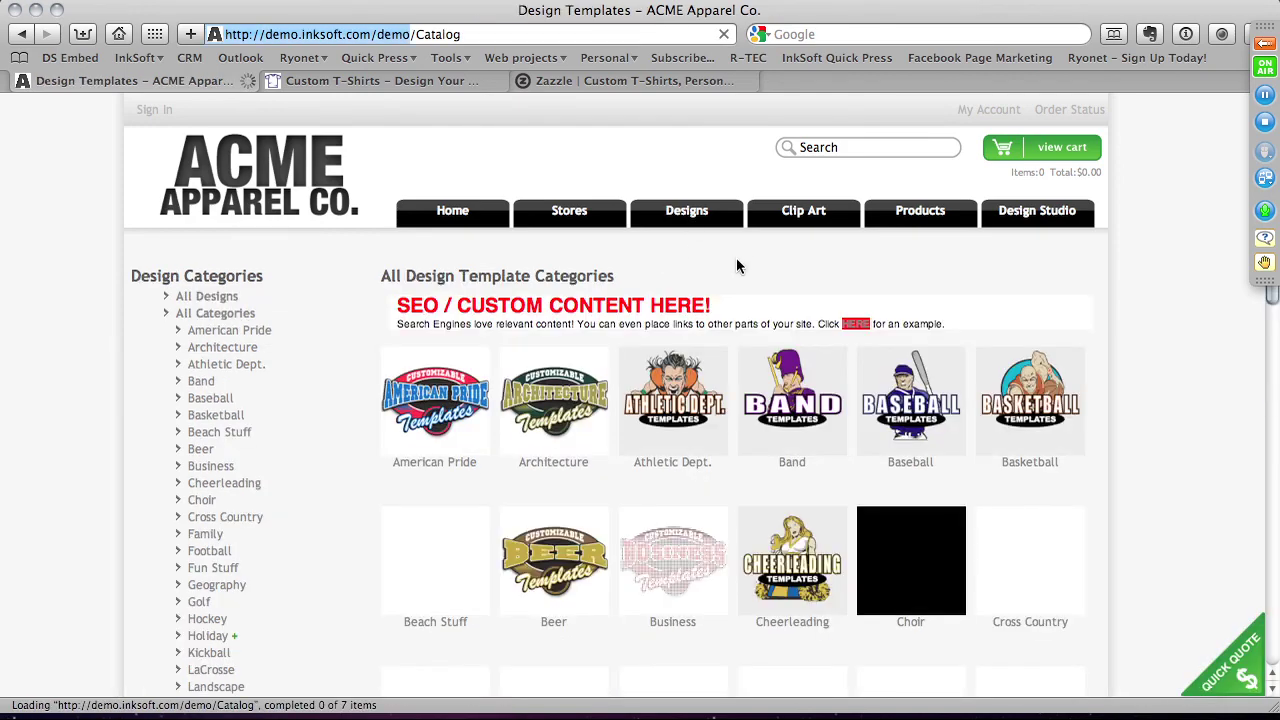
Scroll the design template categories and open Athletic Dept. templates.
scroll(662, 375, down, 2)
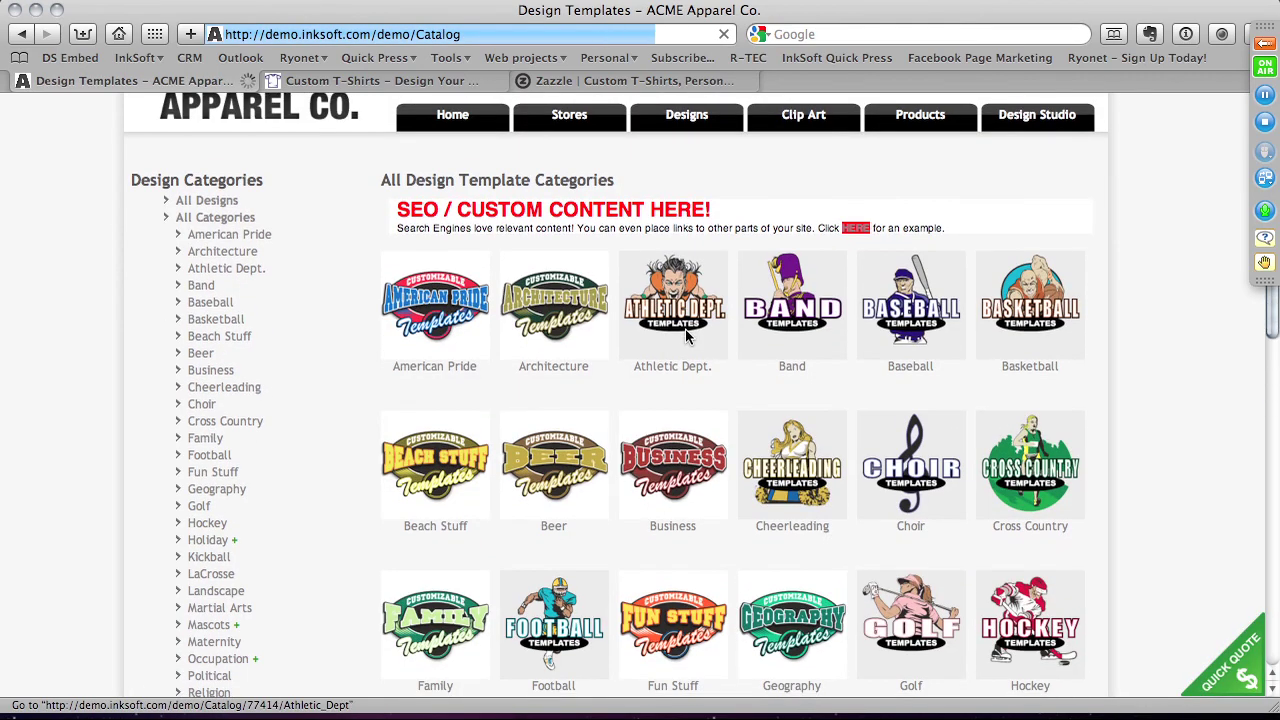
scroll(662, 375, down, 10)
scroll(686, 337, down, 4)
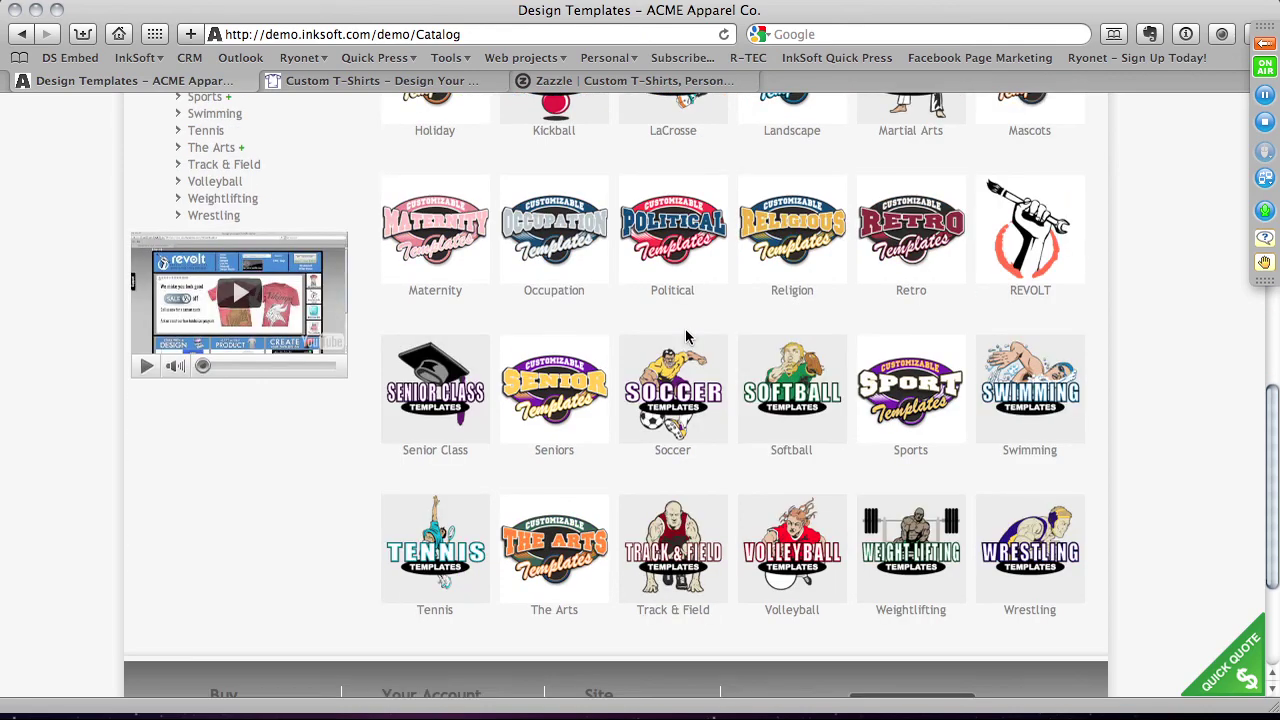
scroll(685, 330, up, 12)
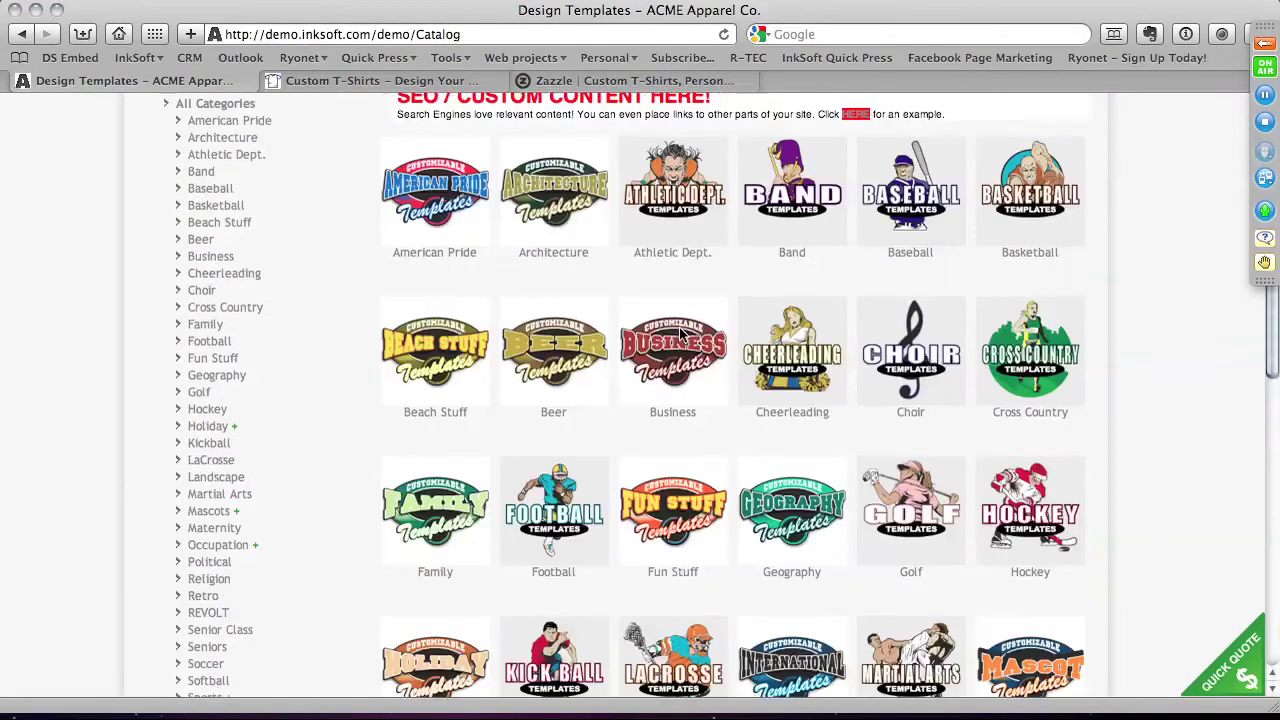
scroll(680, 336, up, 2)
click(686, 276)
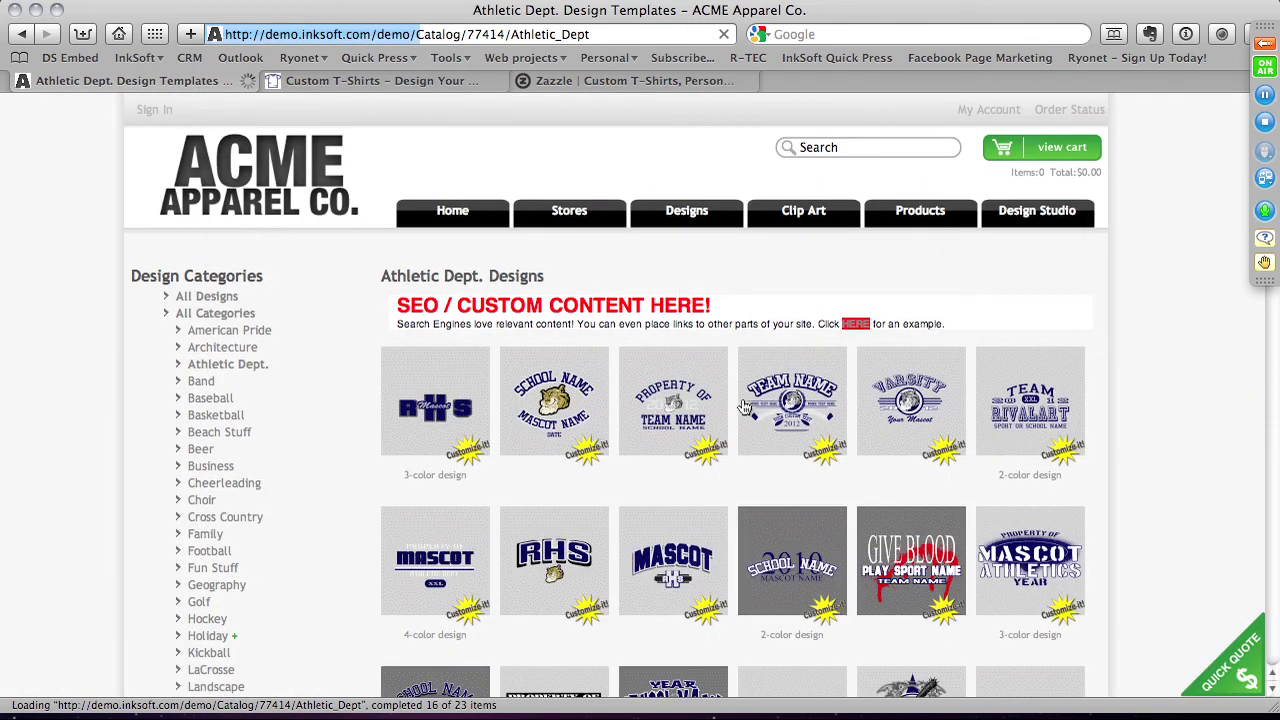
scroll(800, 395, down, 8)
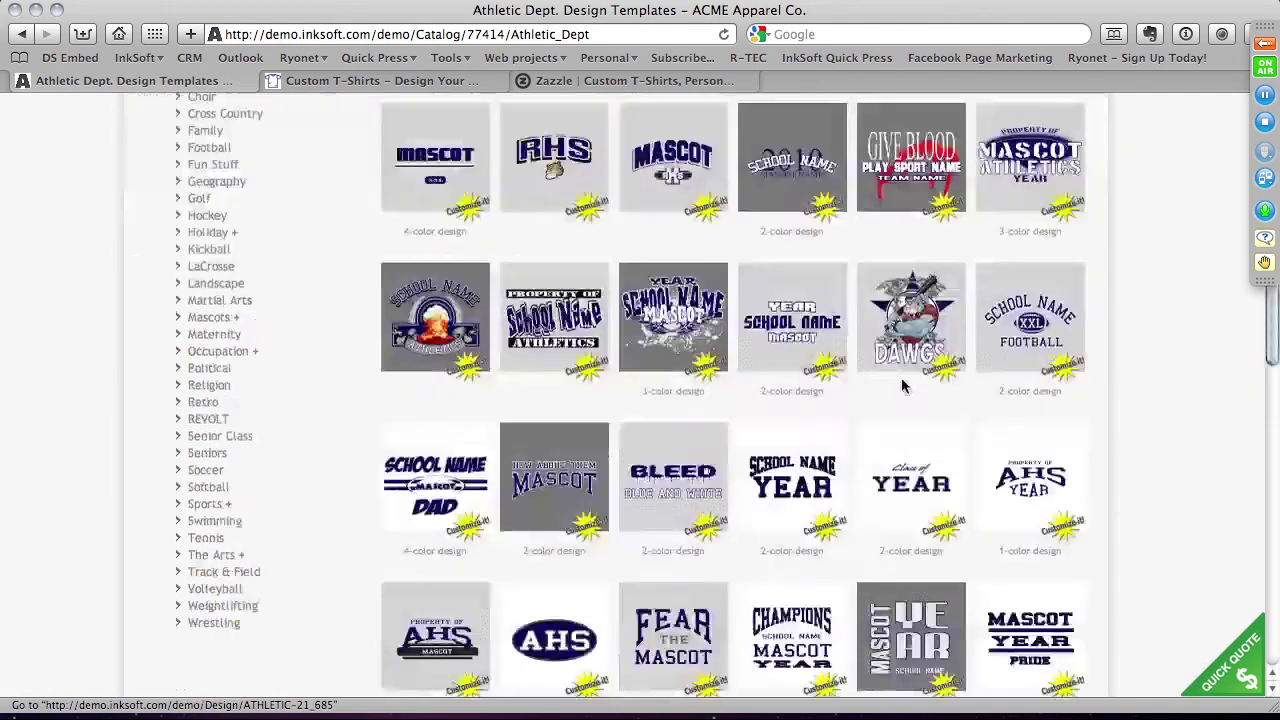
Open the SPORT TEMP 12 details for the PROPERTY OF MASCOT ATHLETICS YEAR template.
click(1009, 154)
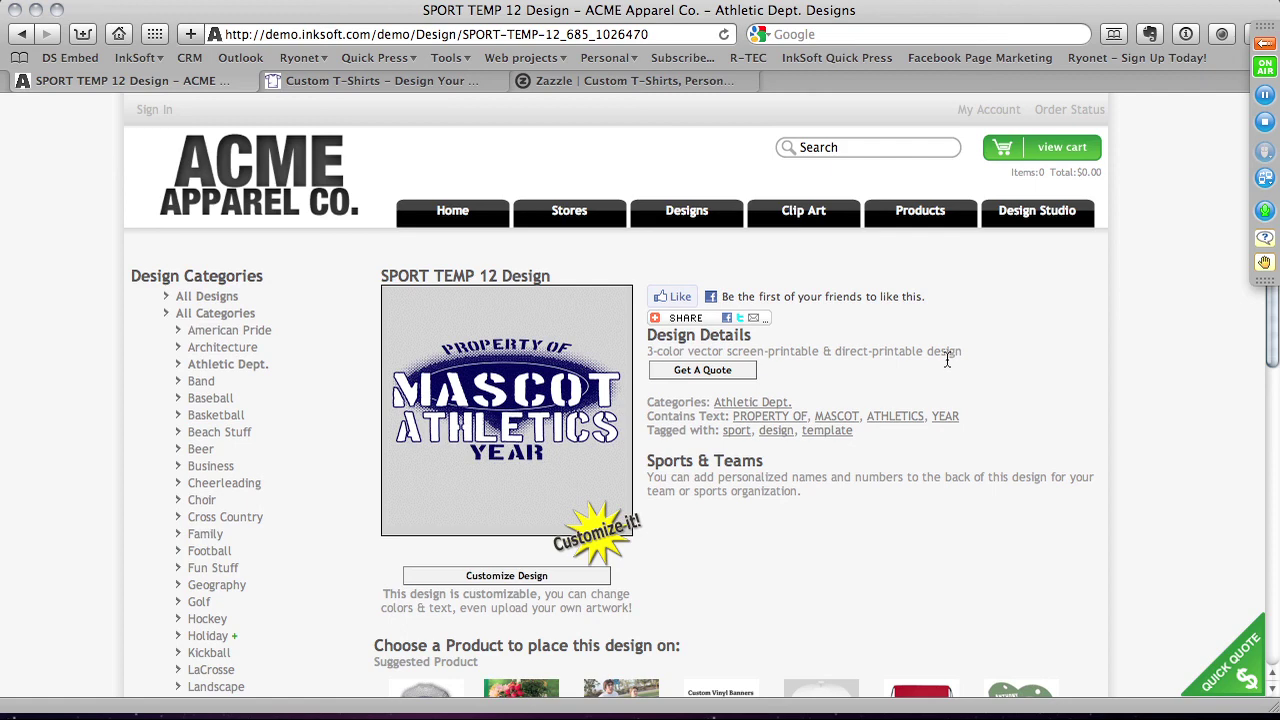
click(822, 148)
Search the store for 'trojans' and scroll down to the matching clip art results.
text(troajs)
key(BackSpace)
text(jans)
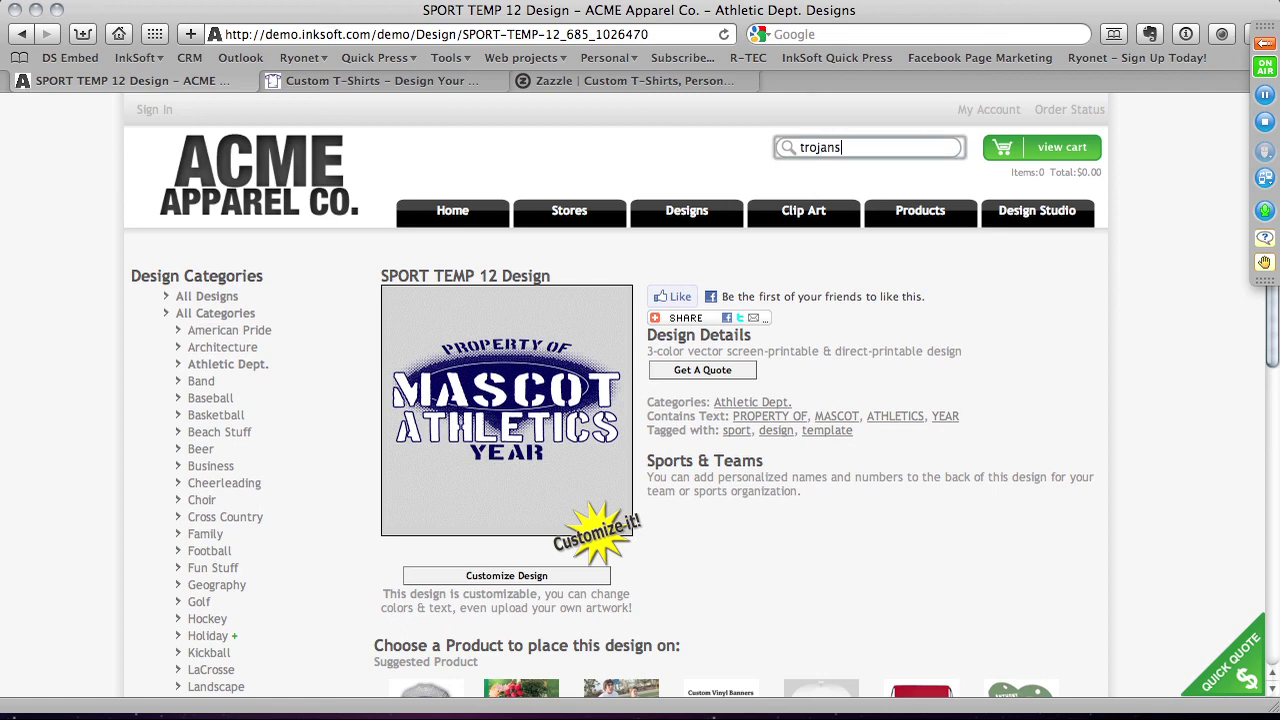
key(Return)
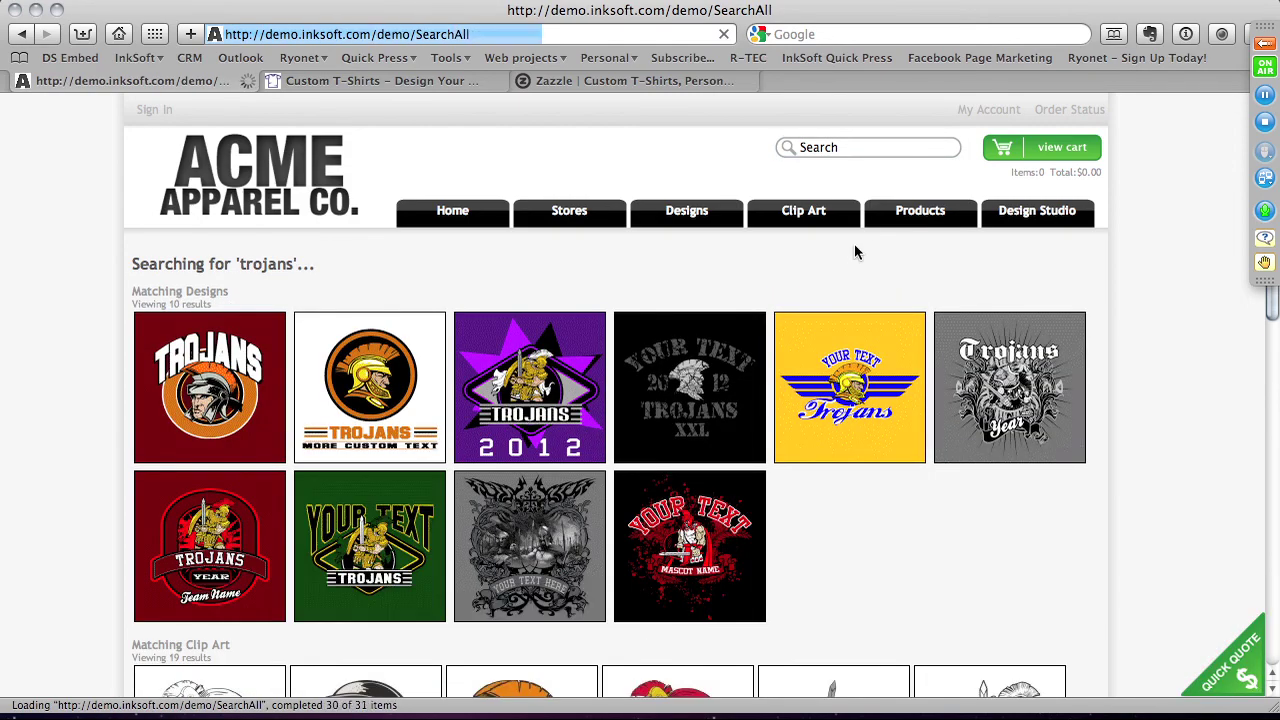
scroll(465, 187, down, 5)
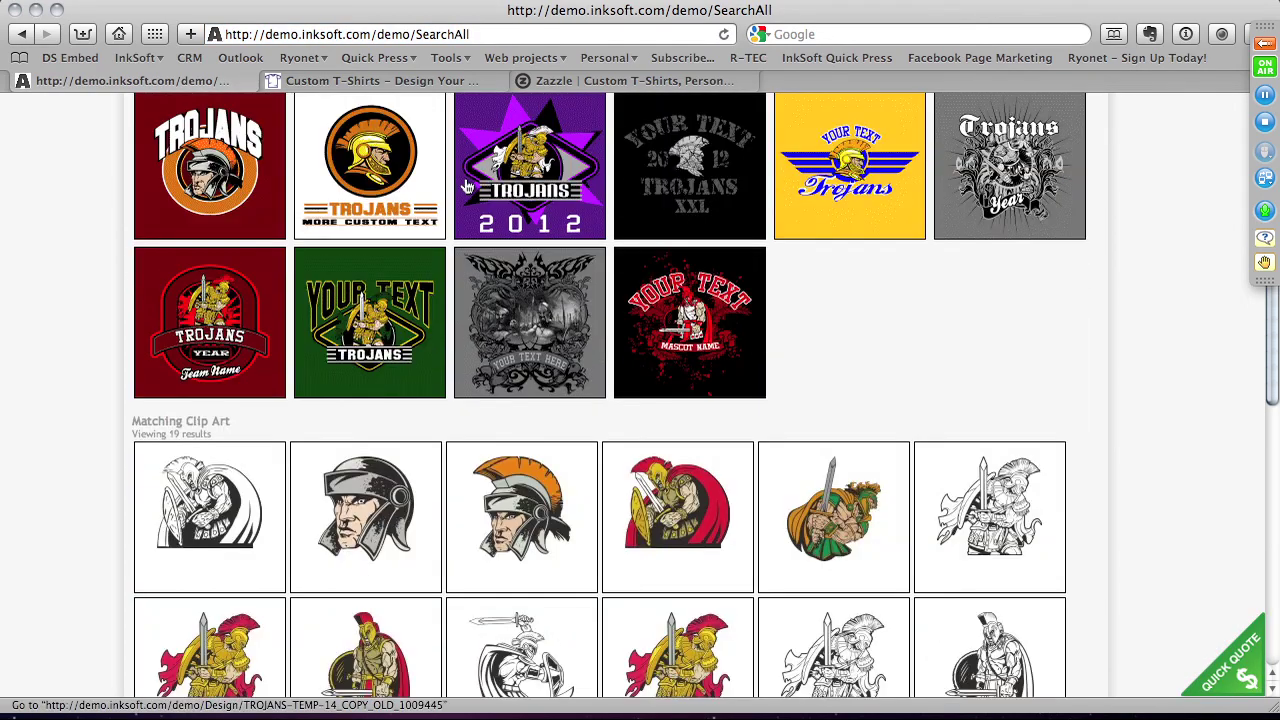
scroll(811, 287, down, 1)
scroll(811, 289, down, 5)
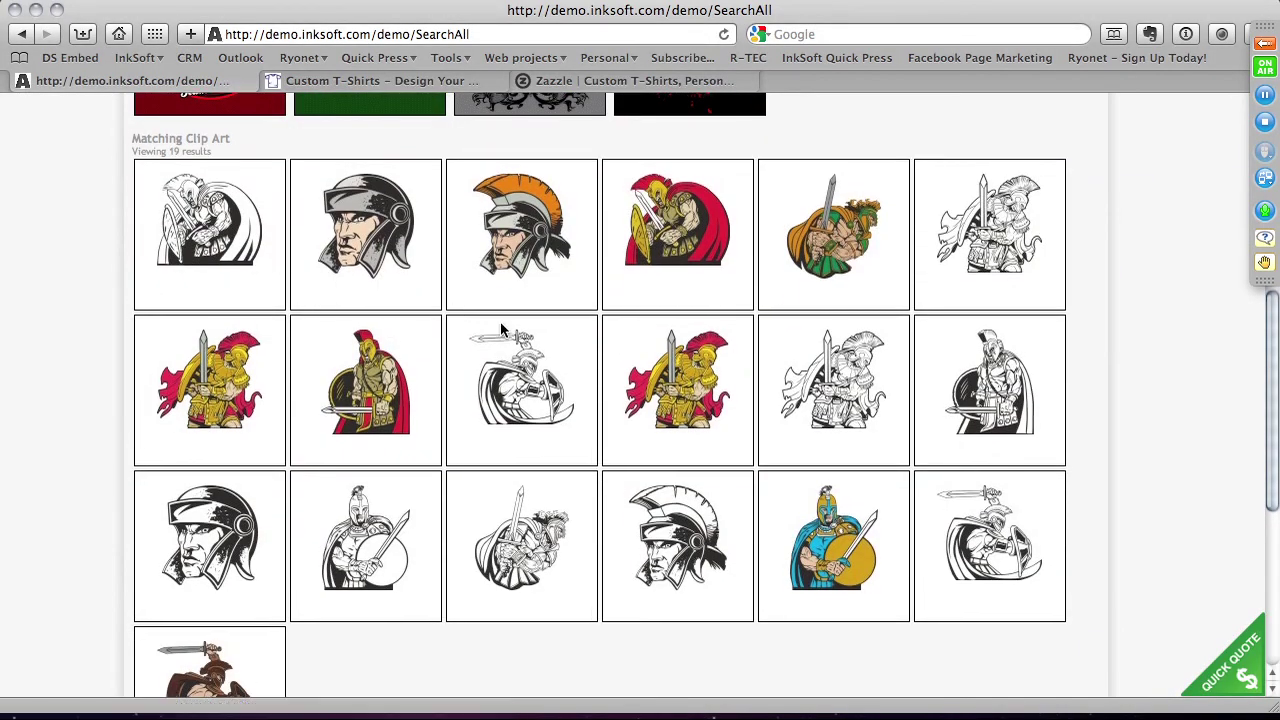
scroll(500, 321, up, 10)
click(834, 147)
text(soccer)
key(Return)
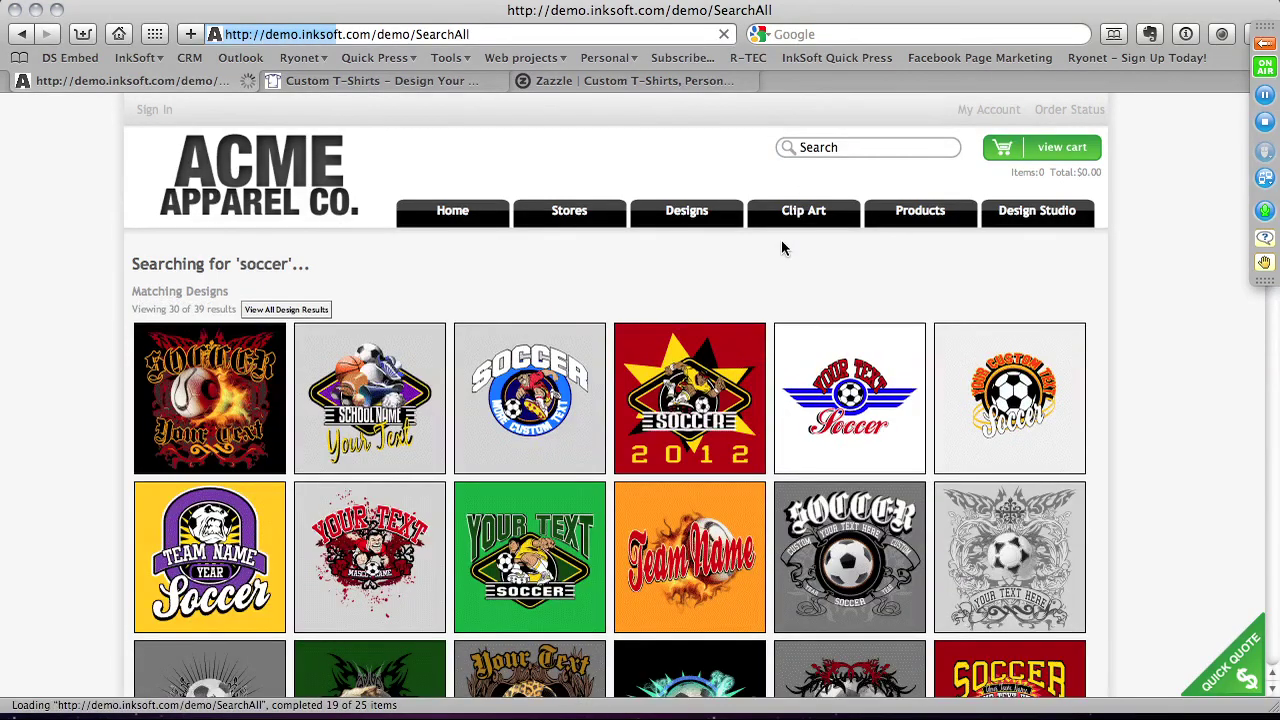
scroll(782, 244, down, 7)
scroll(783, 247, down, 7)
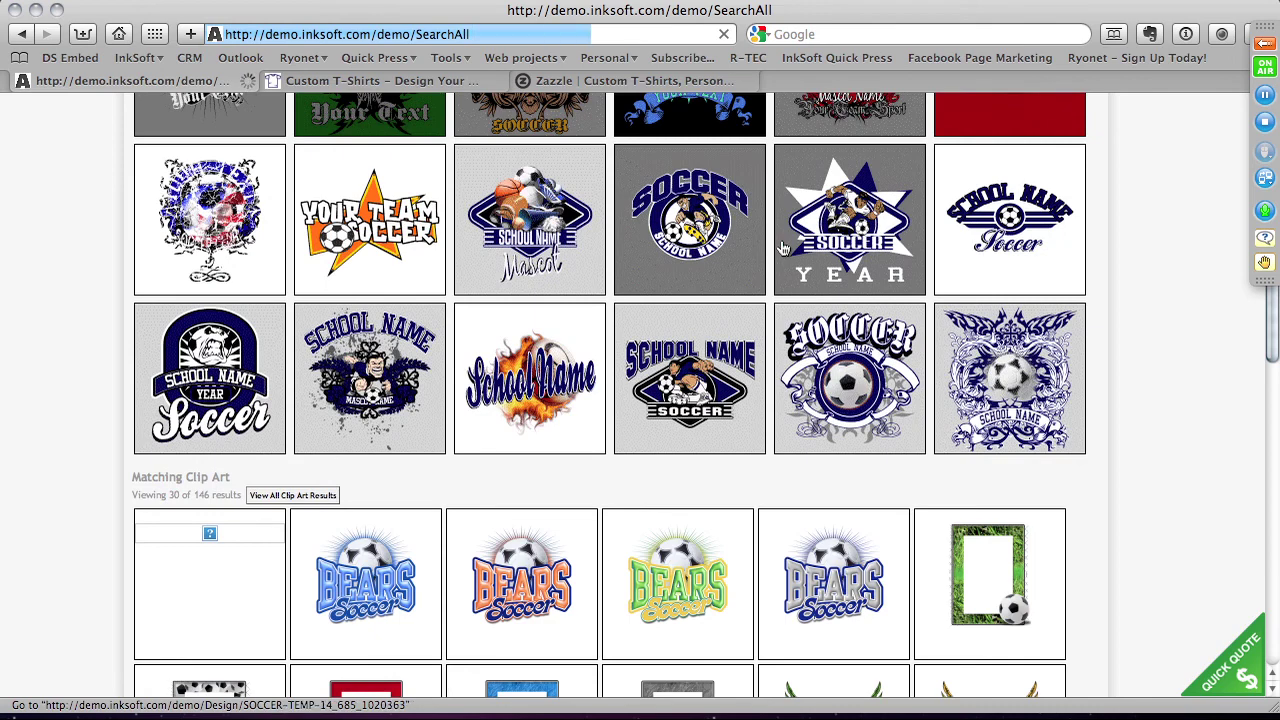
scroll(785, 250, down, 2)
scroll(785, 248, down, 18)
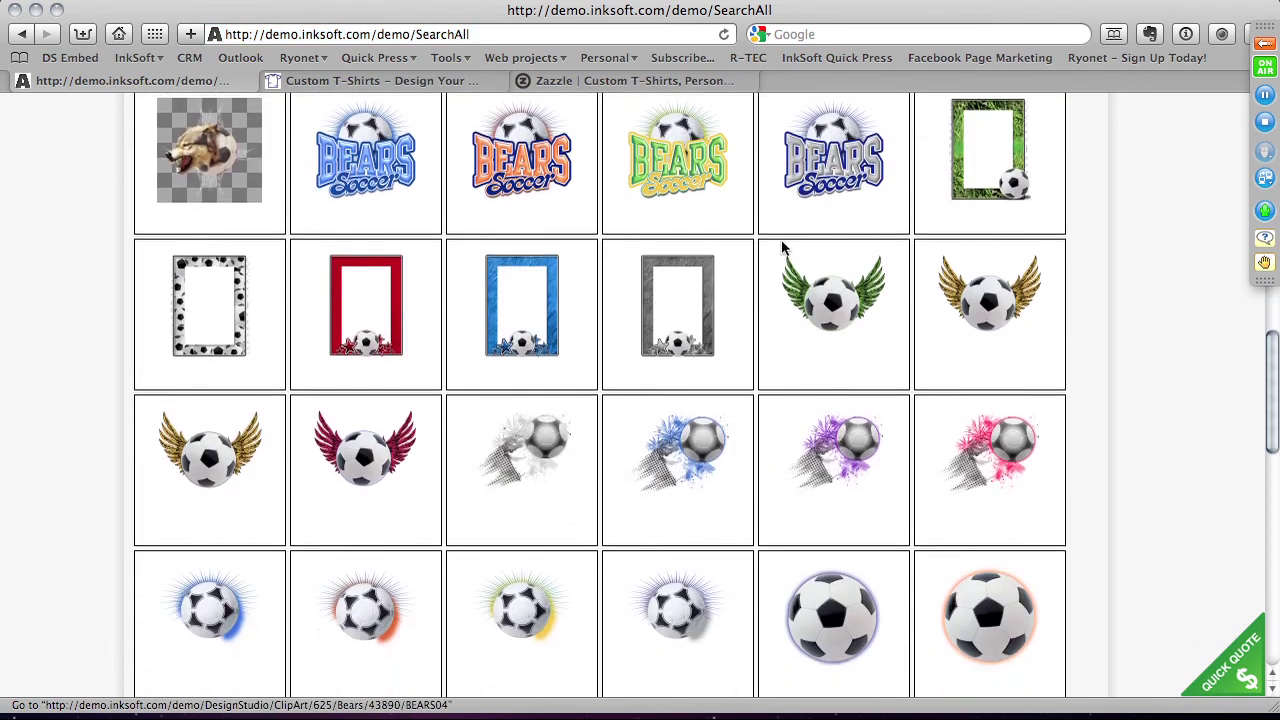
scroll(783, 248, down, 9)
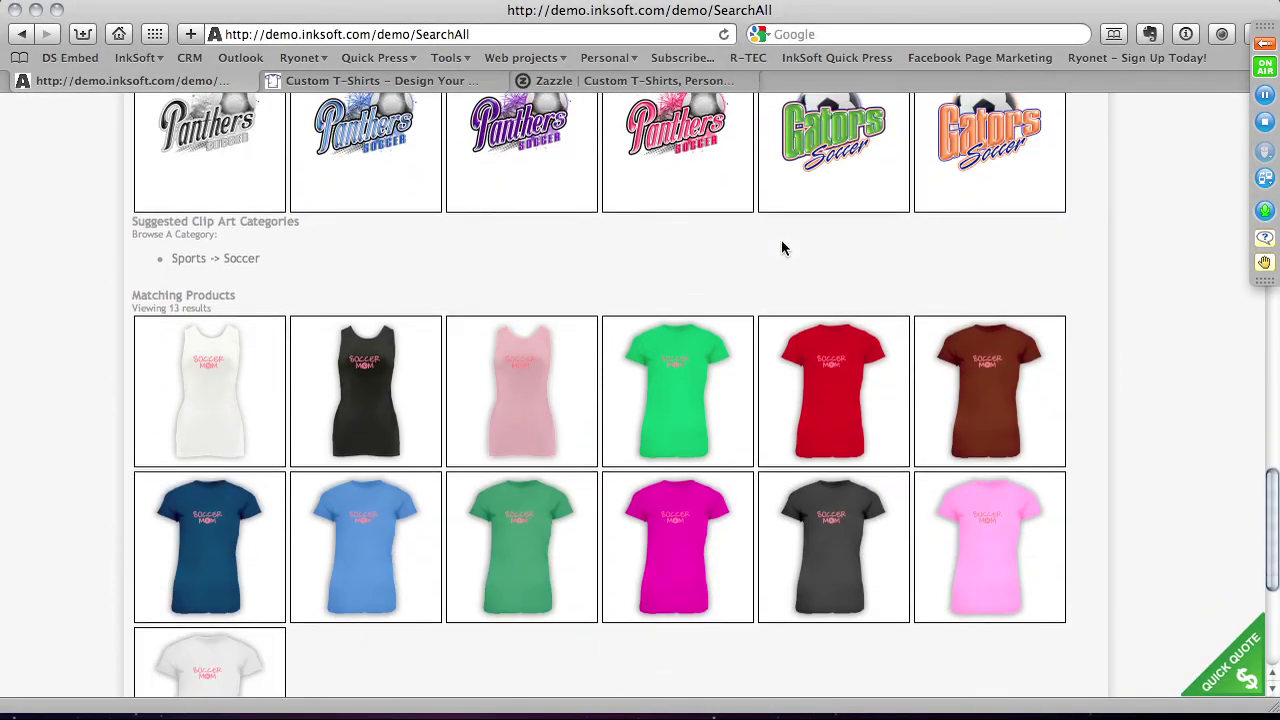
scroll(783, 248, up, 7)
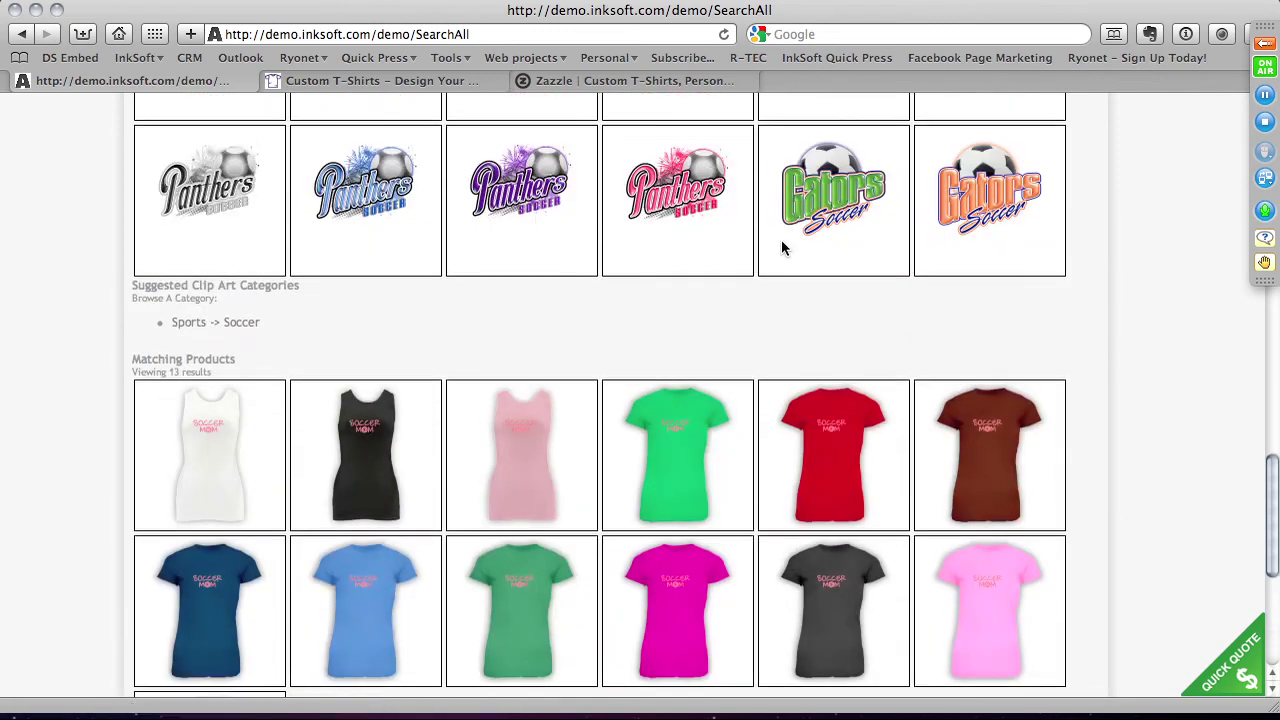
scroll(650, 438, down, 3)
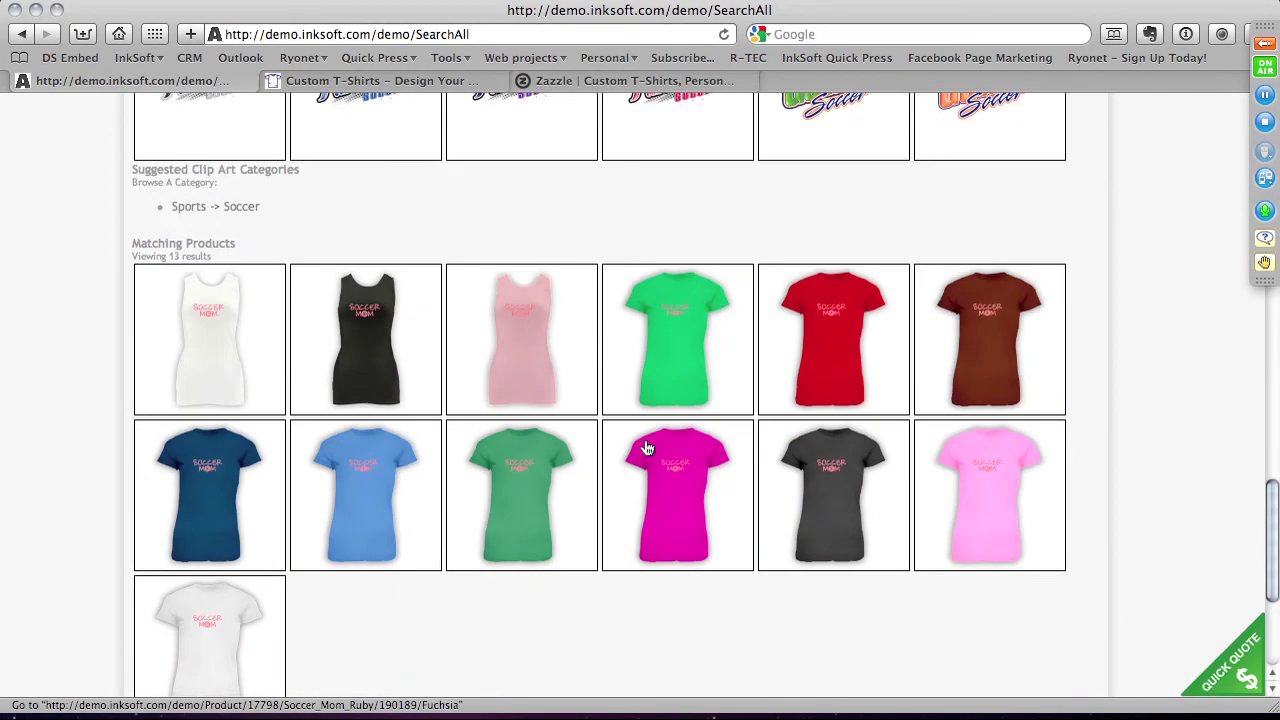
scroll(684, 435, down, 2)
scroll(684, 435, up, 4)
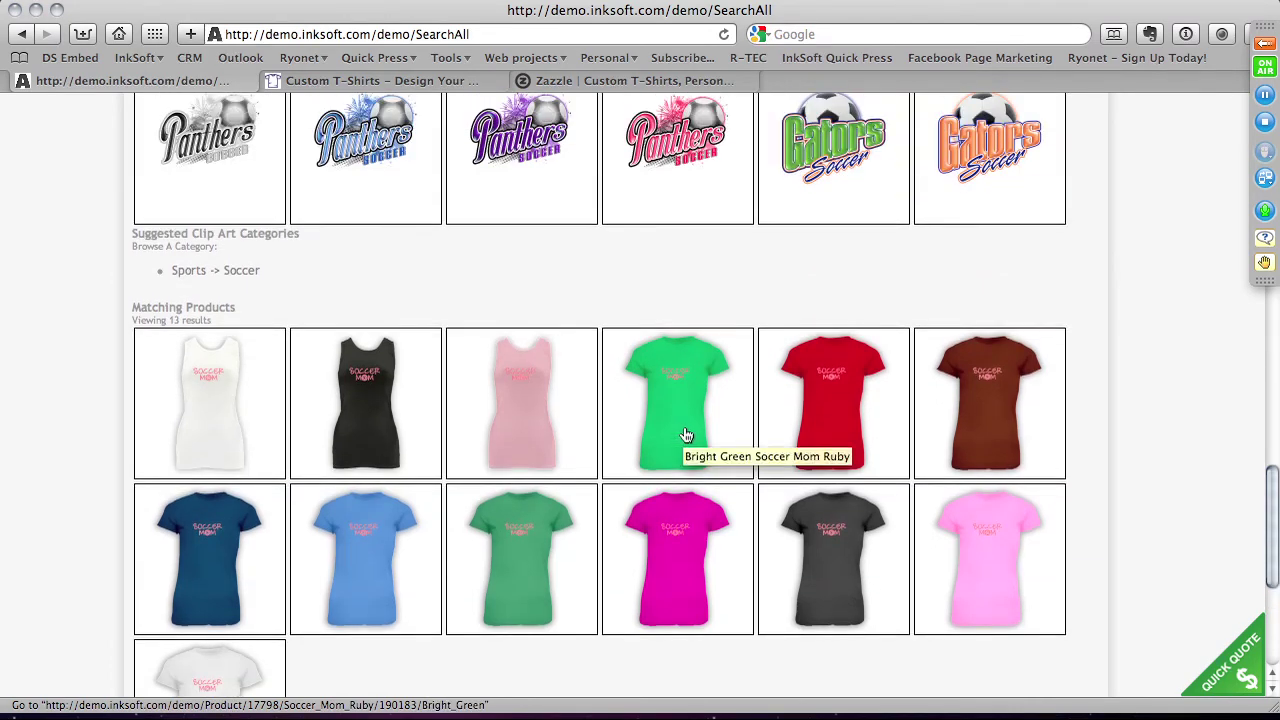
scroll(684, 435, up, 3)
scroll(684, 435, down, 10)
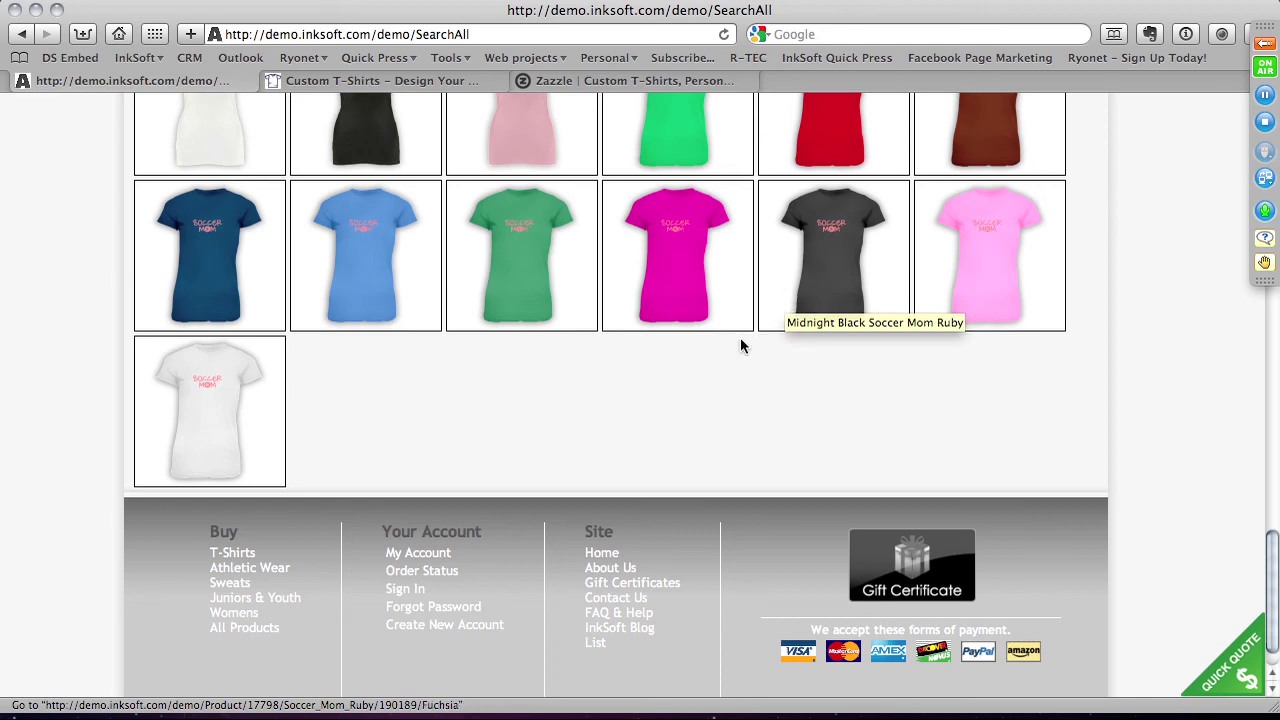
scroll(730, 380, up, 4)
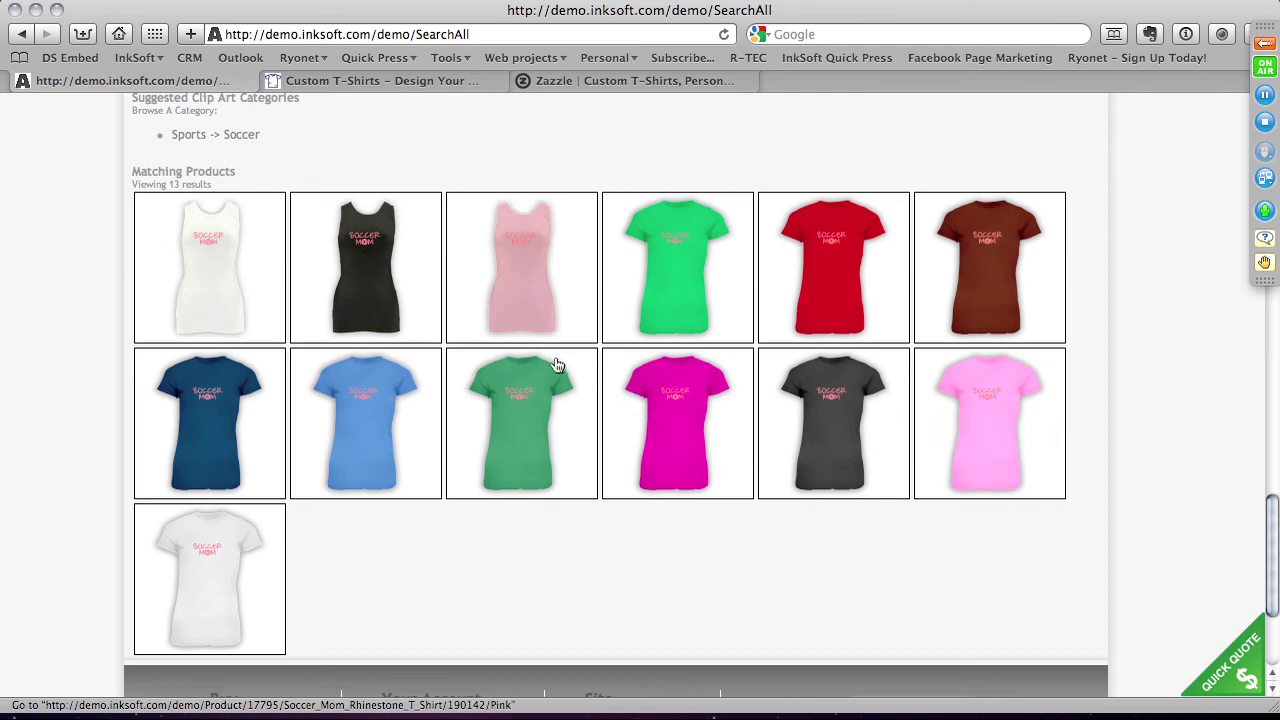
Open the white Soccer Mom Ruby shirt's product page and view its image separately.
click(218, 586)
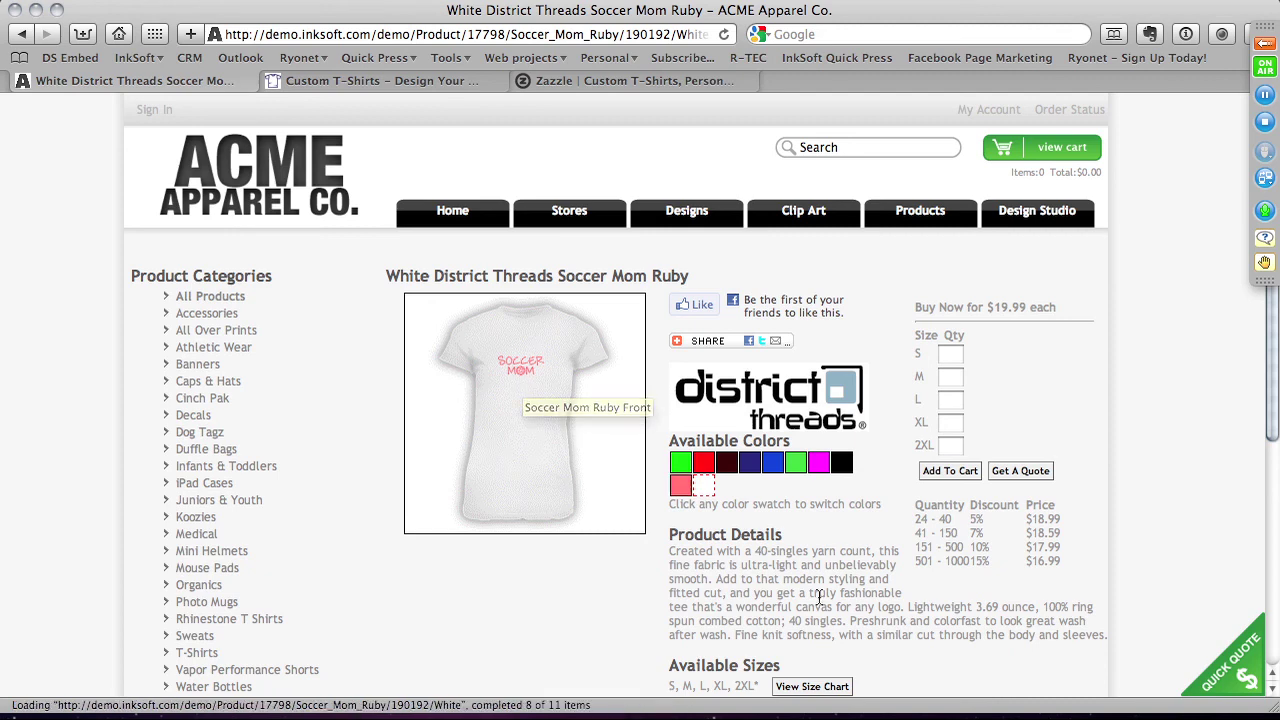
scroll(752, 453, down, 2)
scroll(752, 453, down, 4)
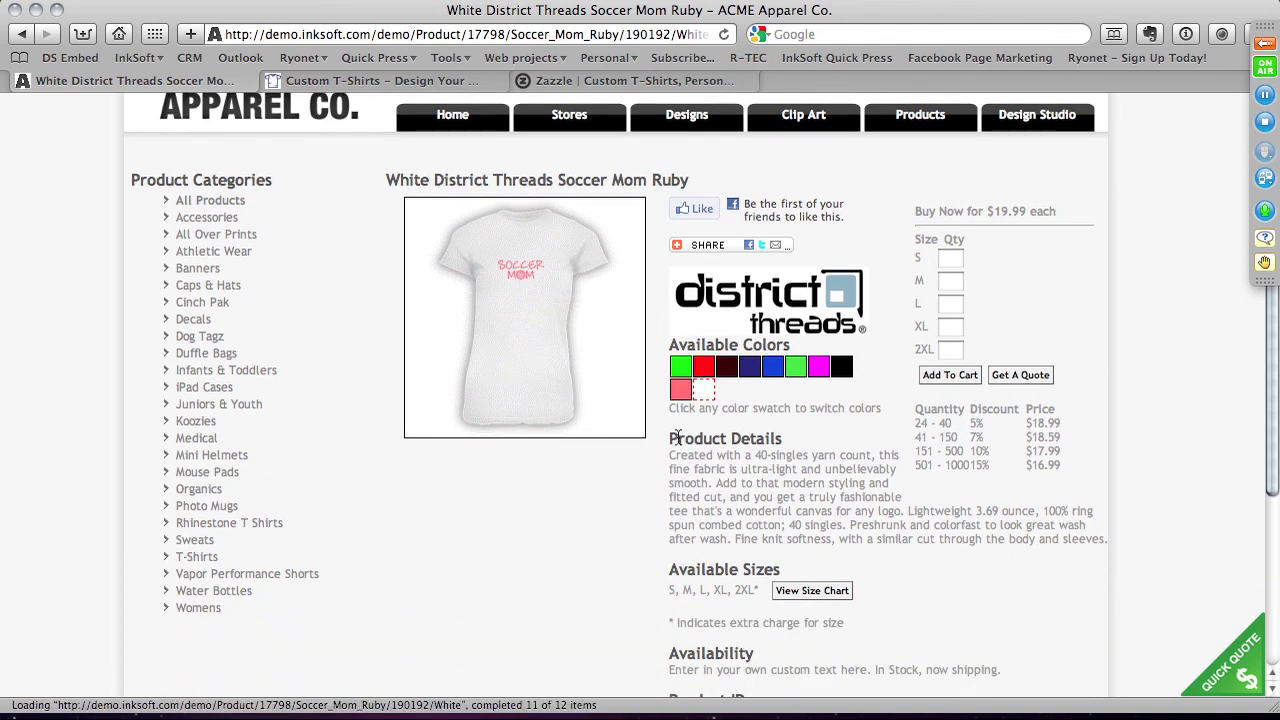
super+click(535, 378)
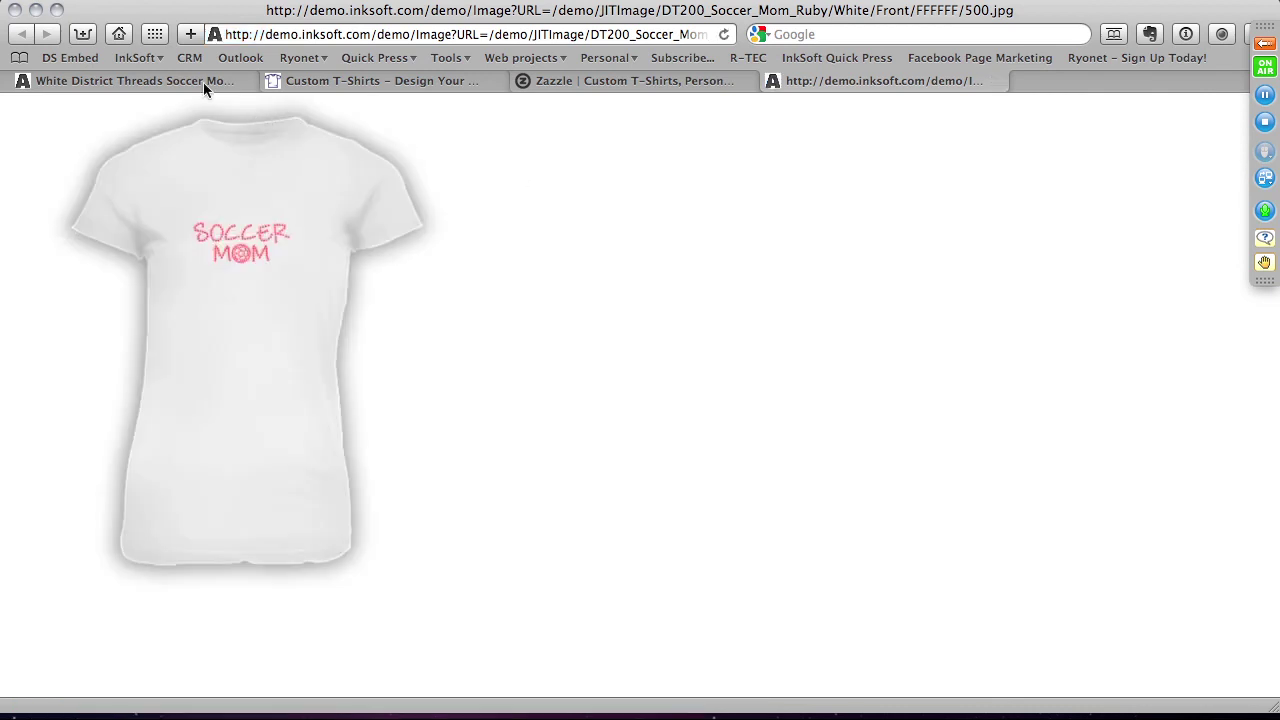
click(203, 82)
Preview the red, maroon and navy swatches, choose Deep Navy, then go back.
click(705, 370)
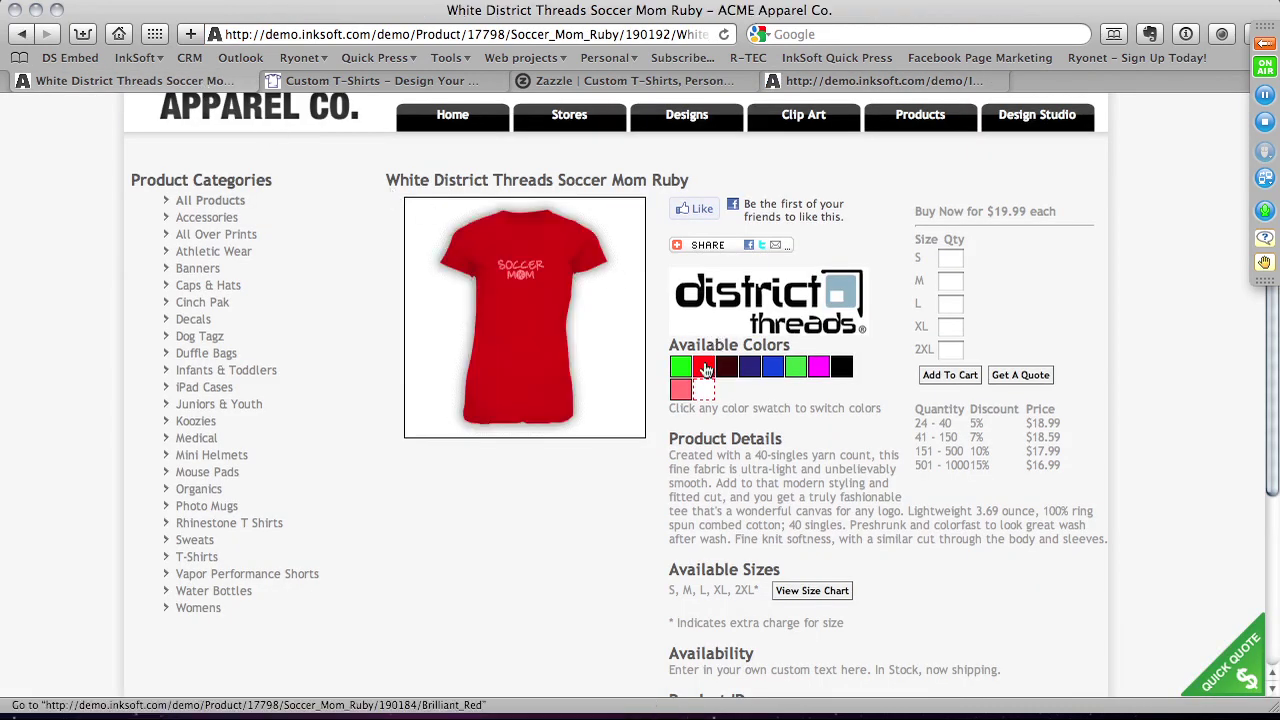
click(726, 369)
click(745, 371)
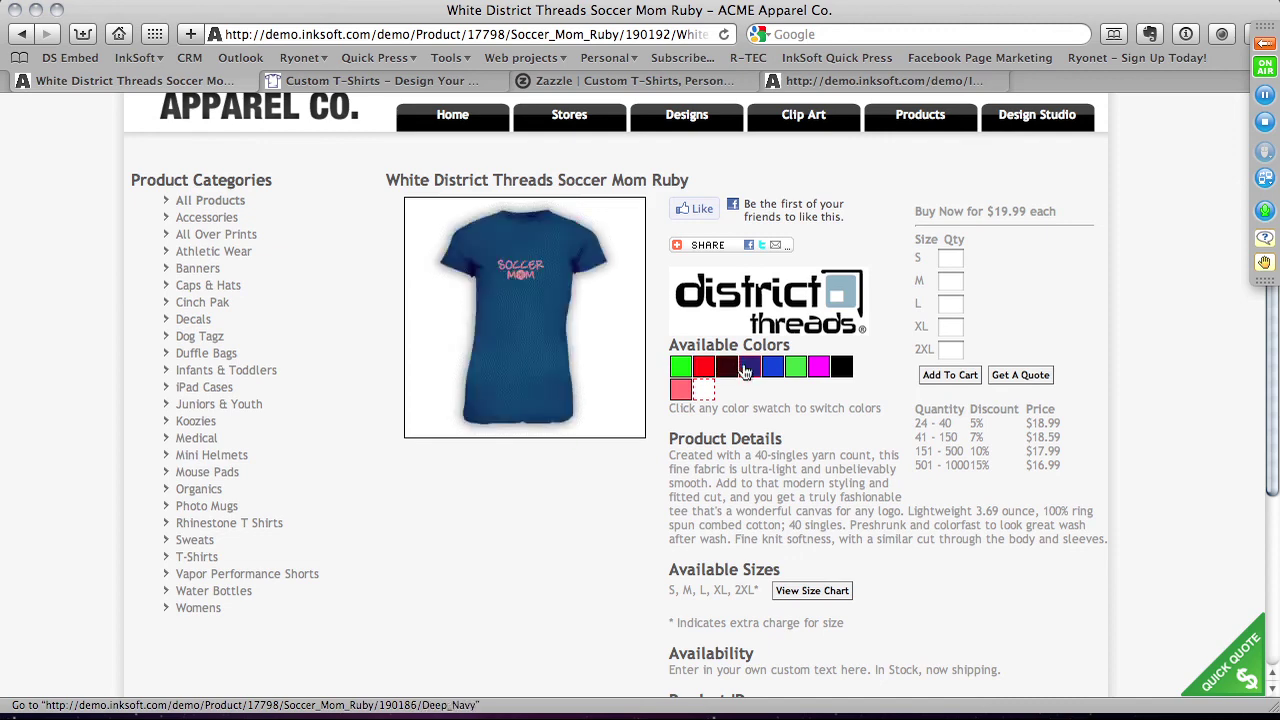
click(745, 371)
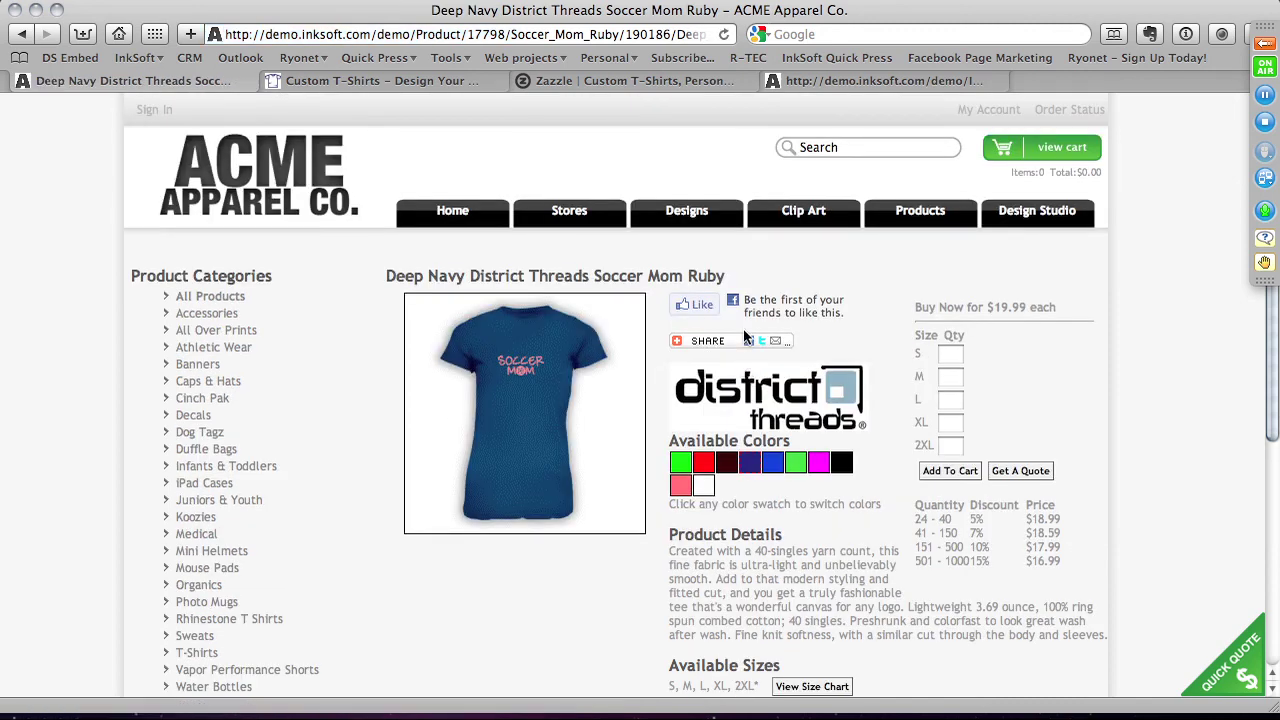
mouse_move(758, 341)
click(24, 35)
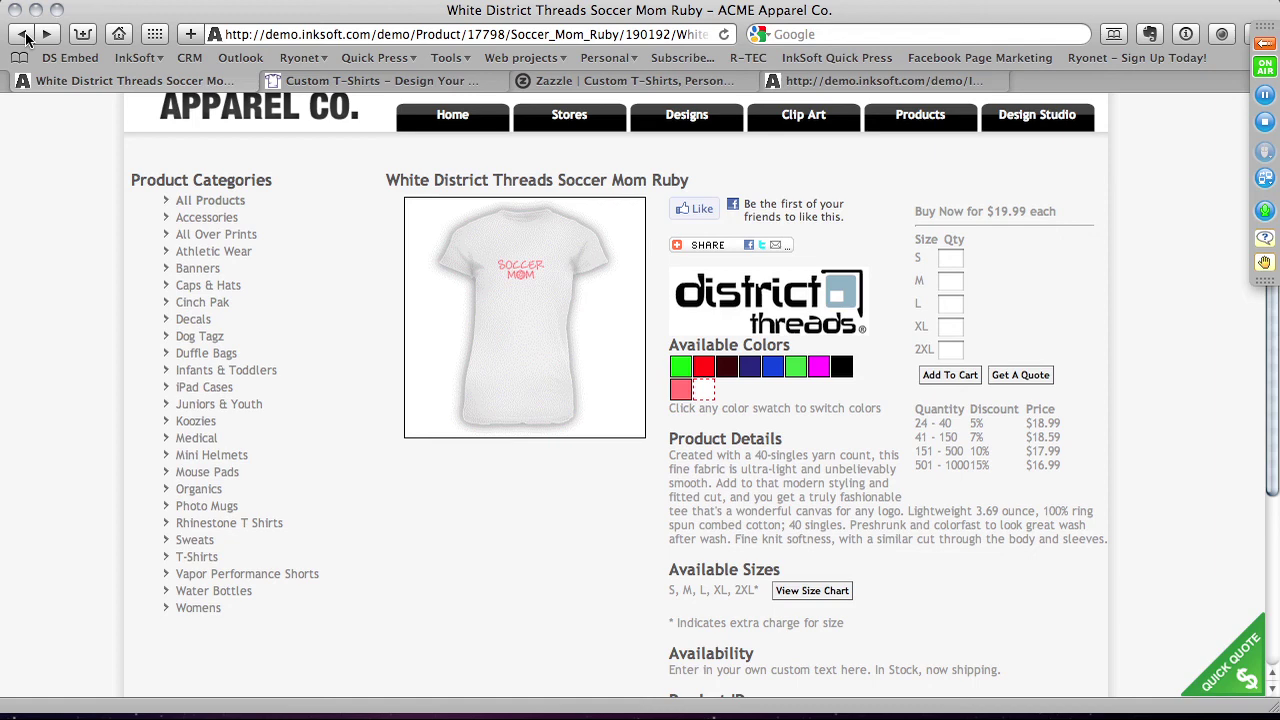
Go back twice, resending the form each time, and open the black Trojans XXL design.
click(20, 34)
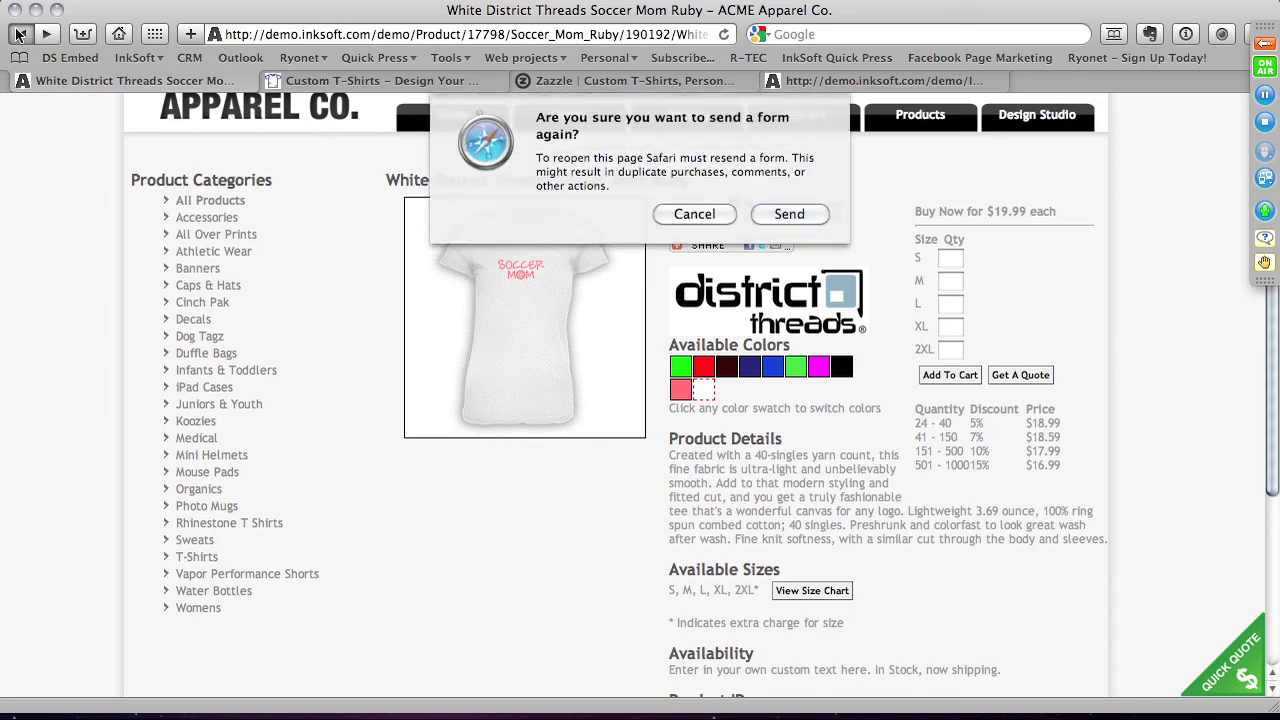
click(786, 214)
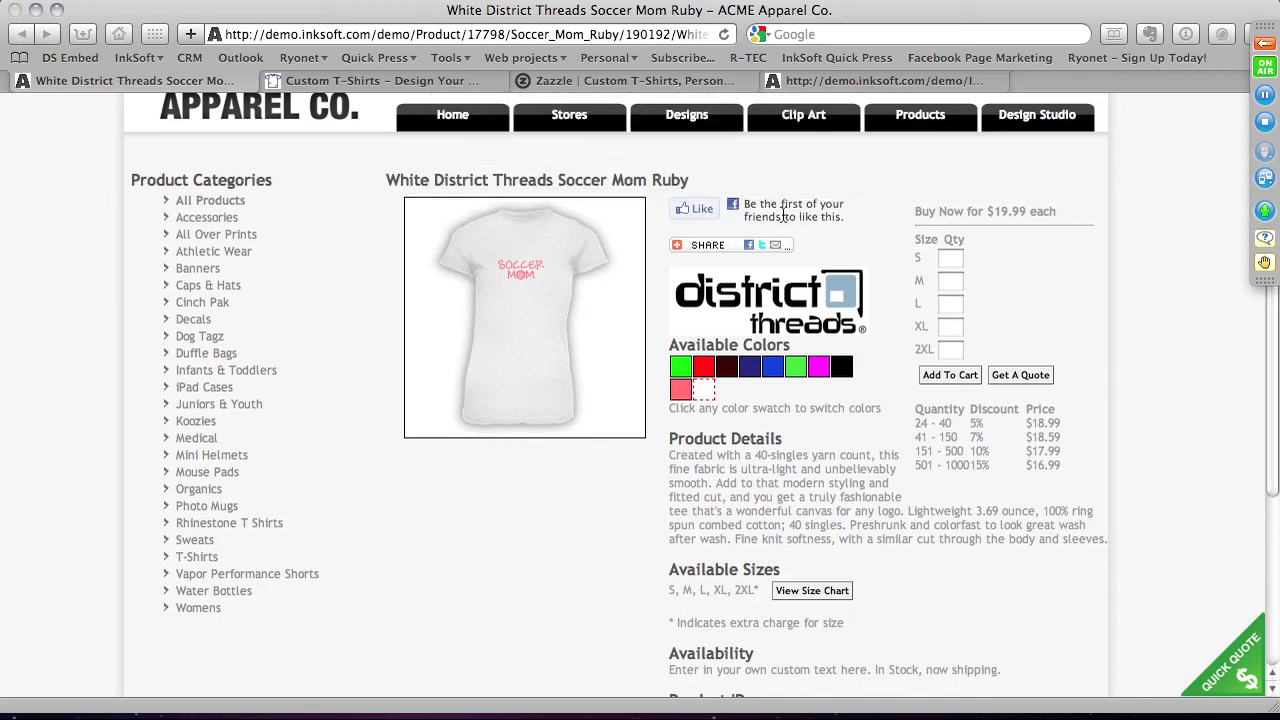
scroll(729, 267, up, 10)
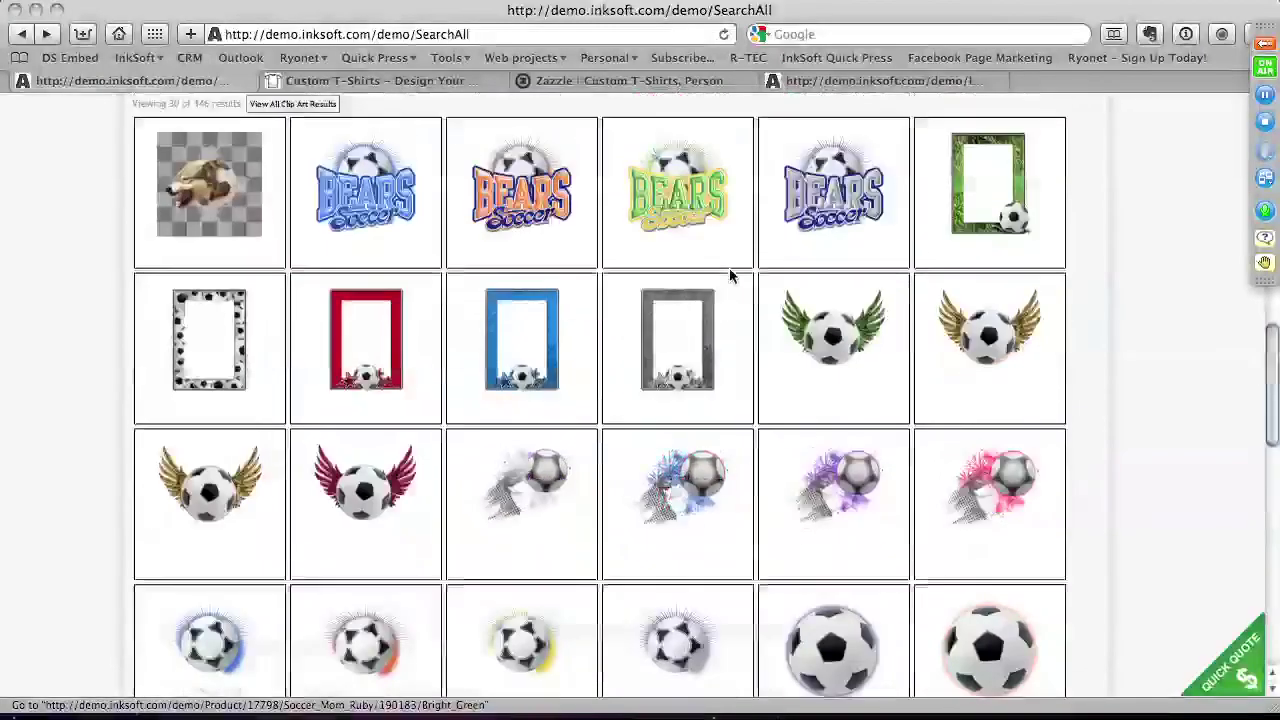
scroll(729, 268, up, 5)
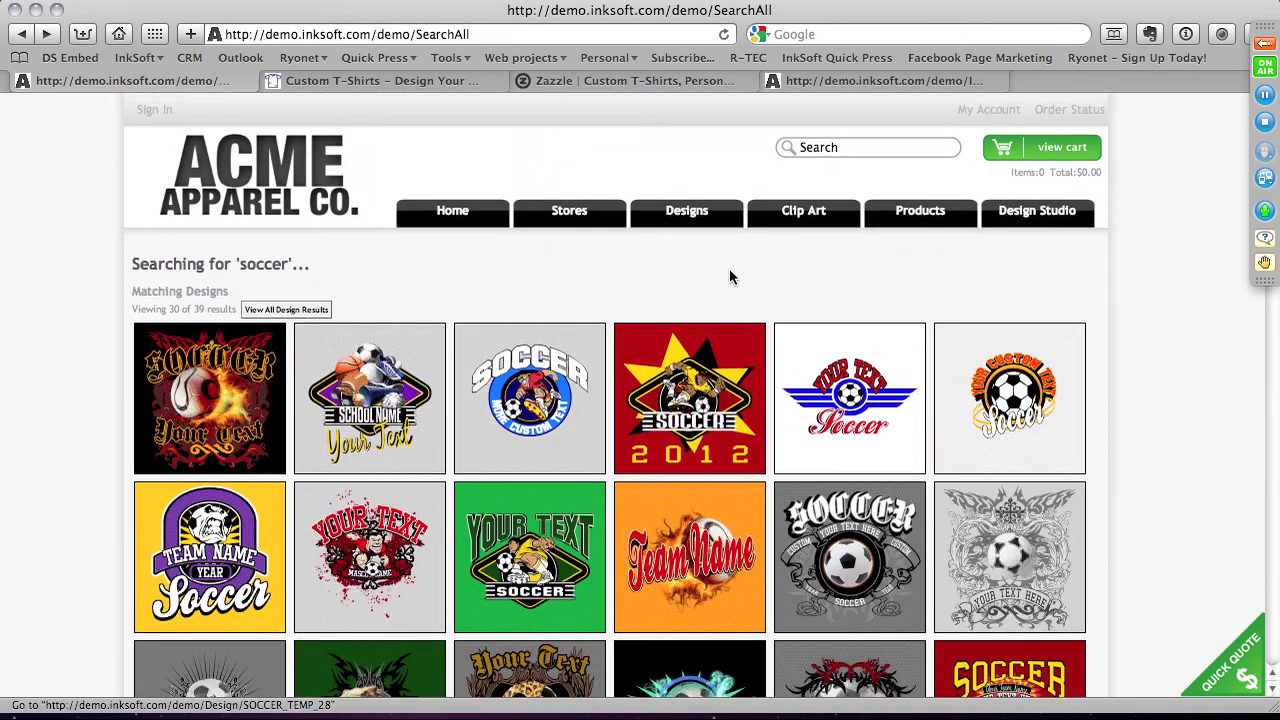
click(14, 34)
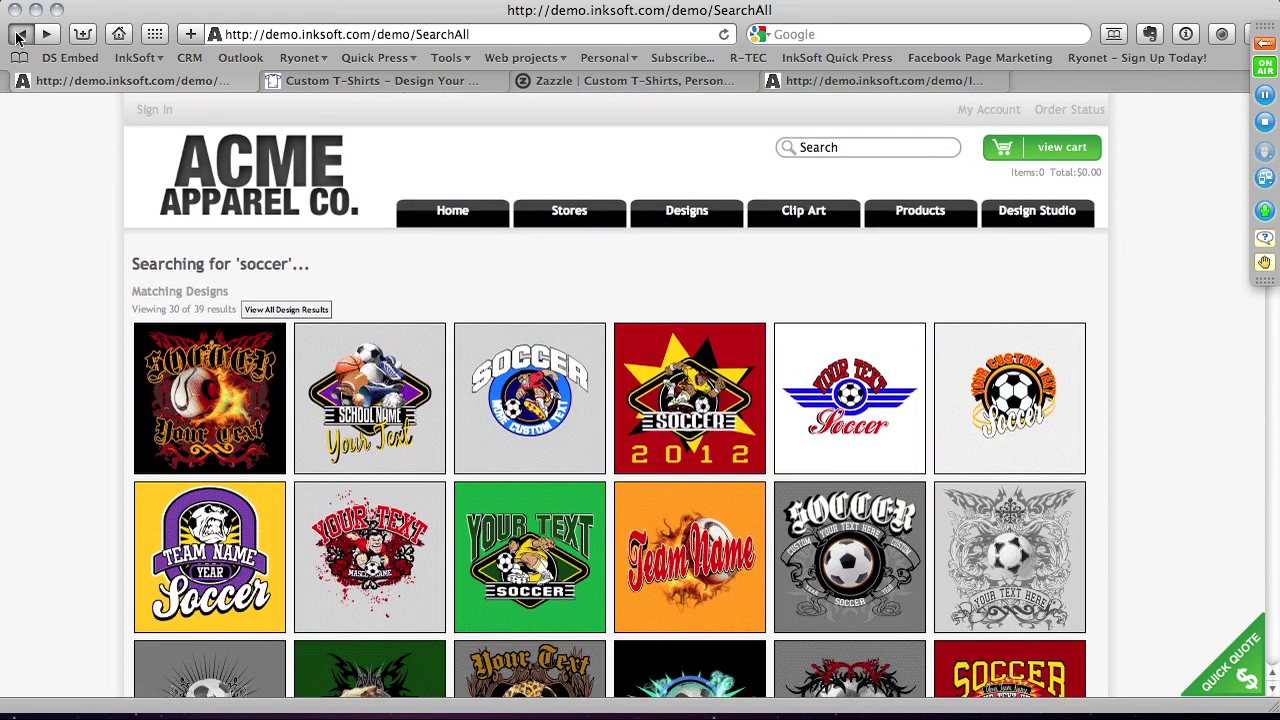
click(793, 221)
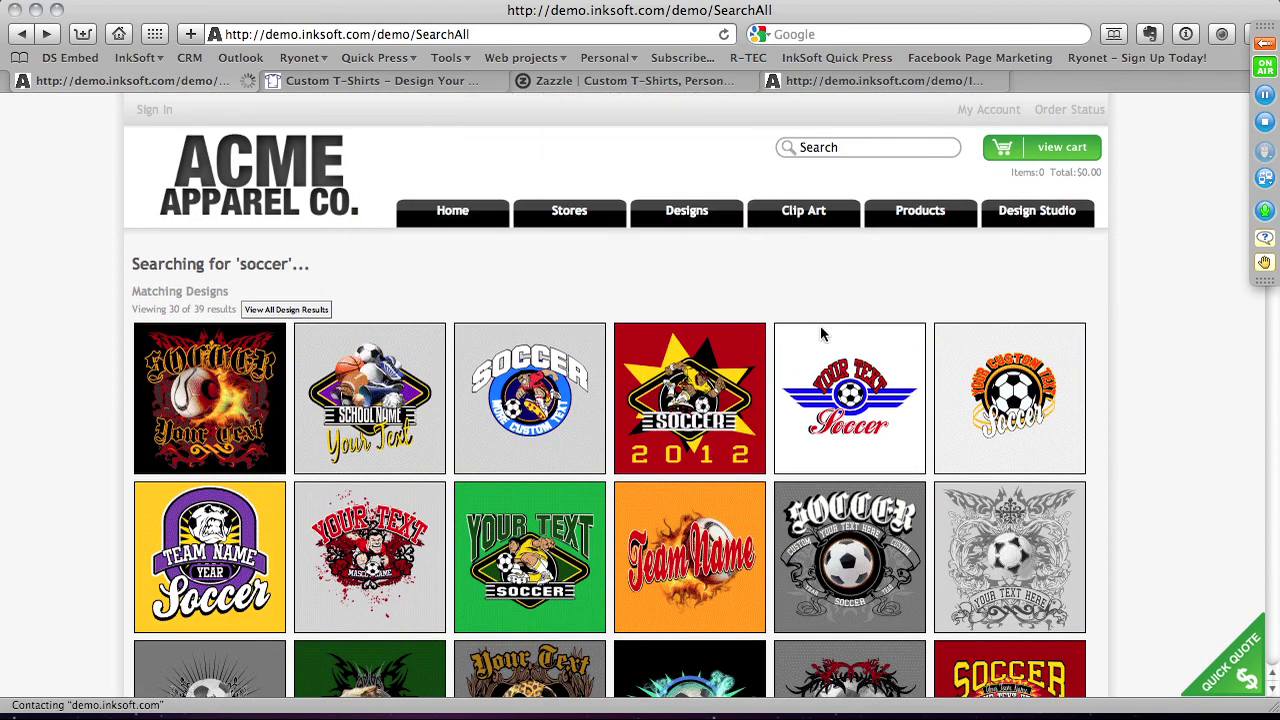
scroll(909, 466, down, 5)
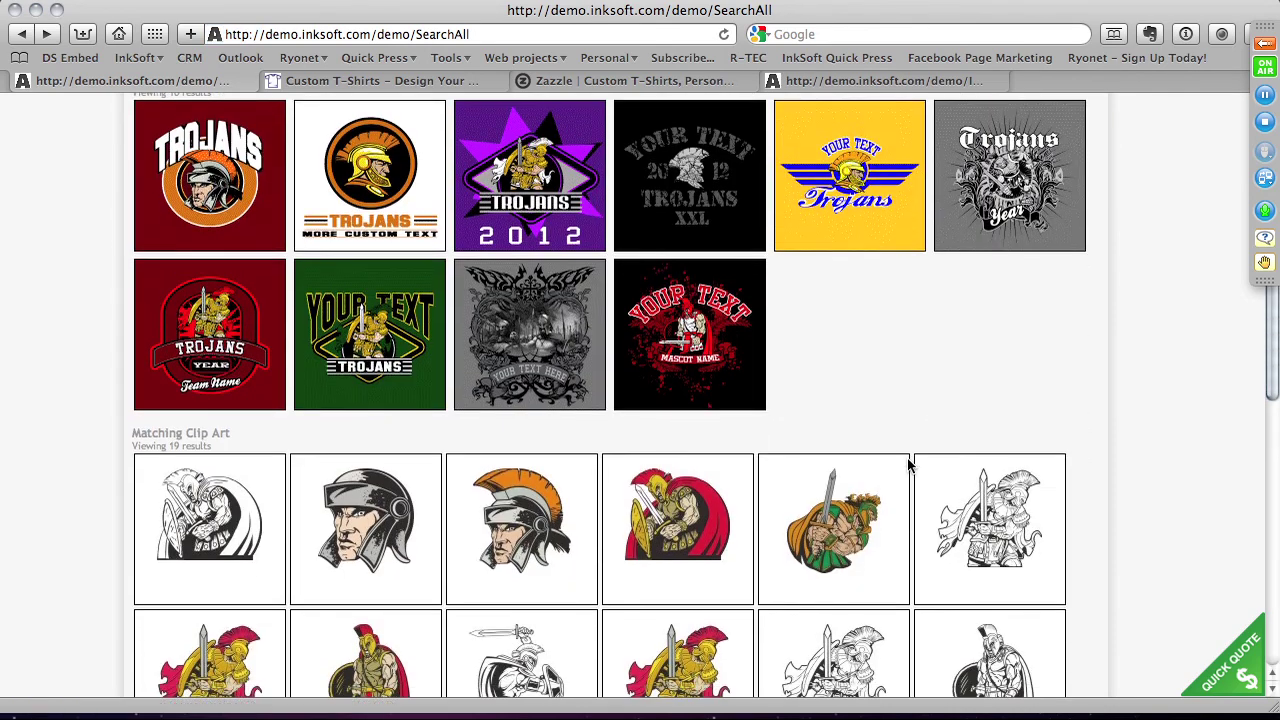
click(705, 198)
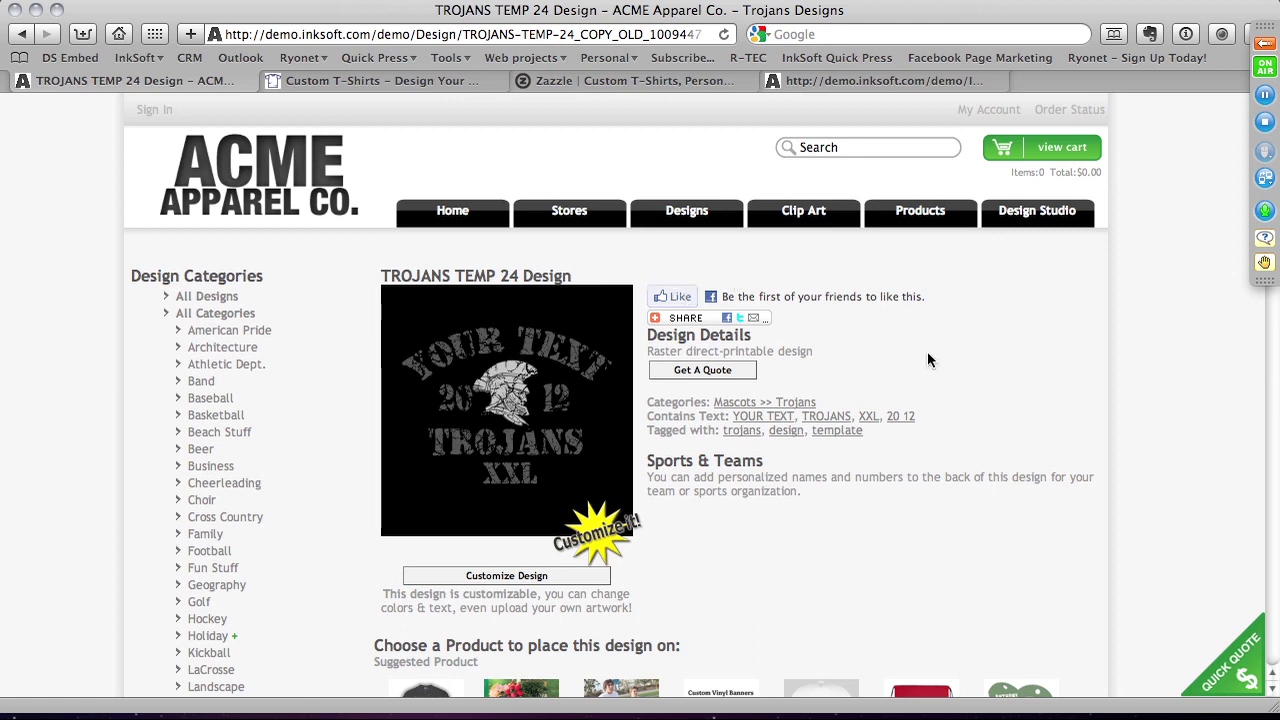
mouse_move(752, 318)
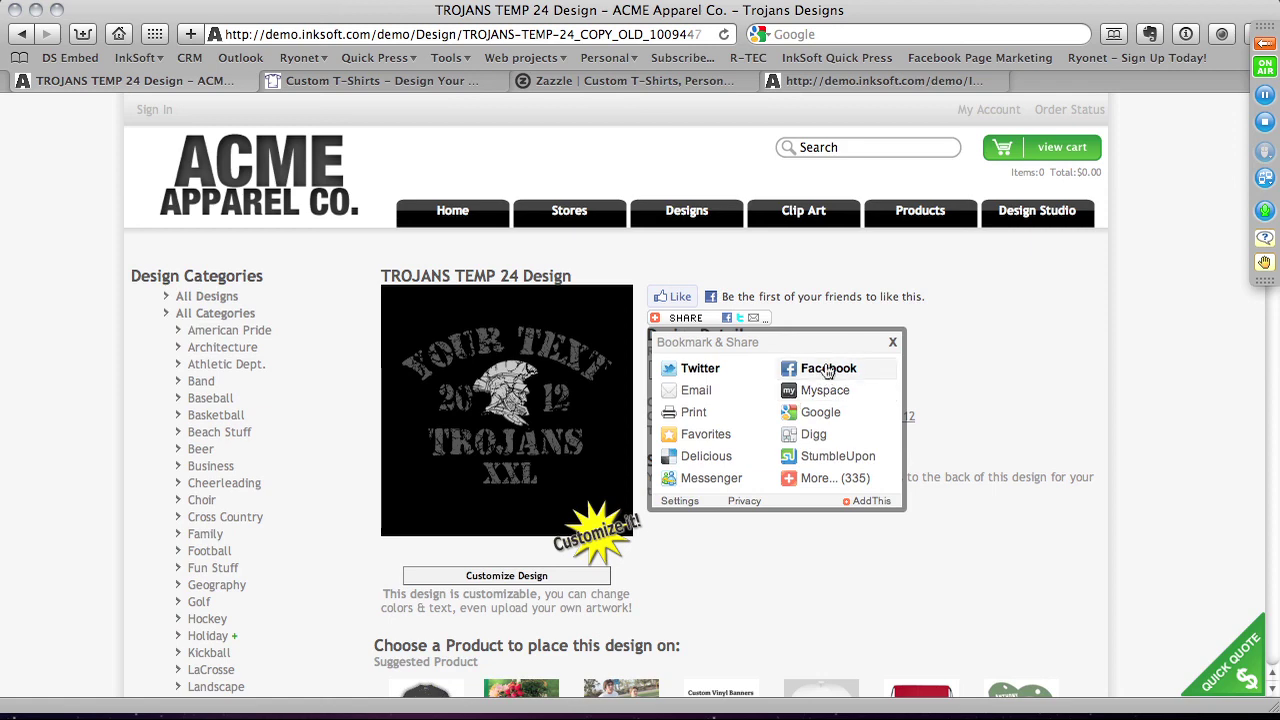
Share the Trojans design via Facebook and Twitter, returning to the design page after each.
click(826, 370)
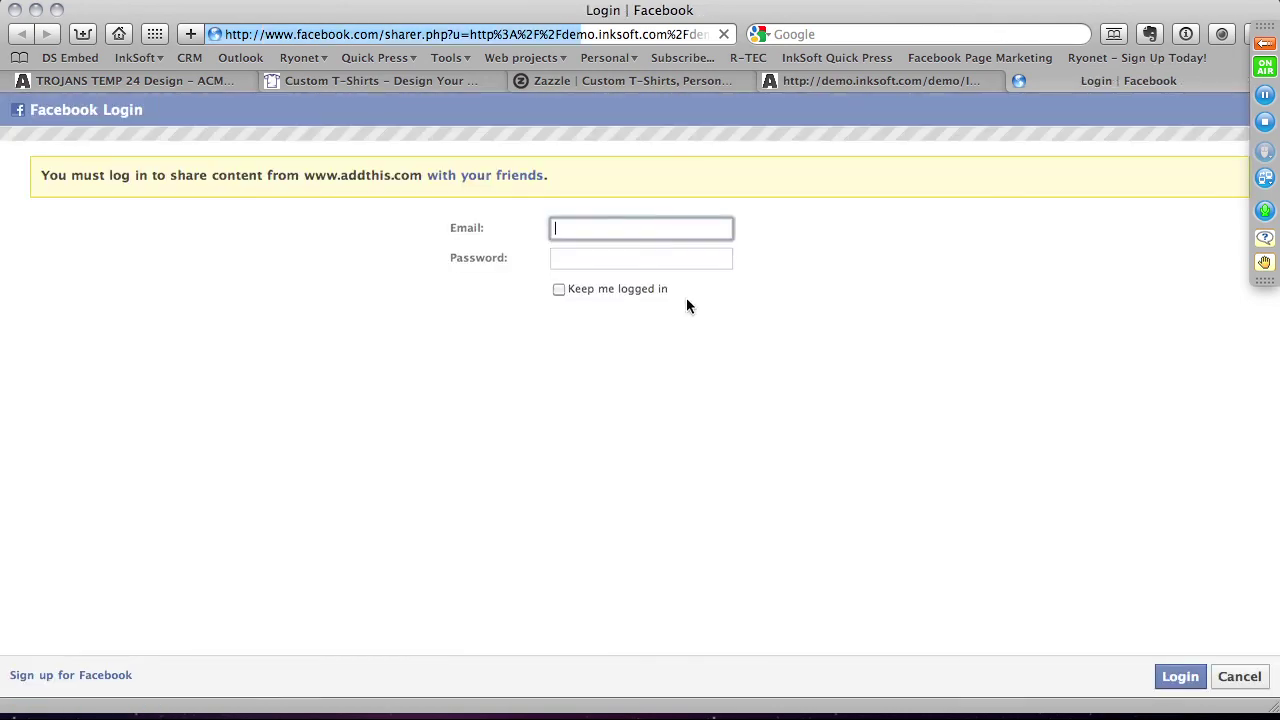
click(157, 84)
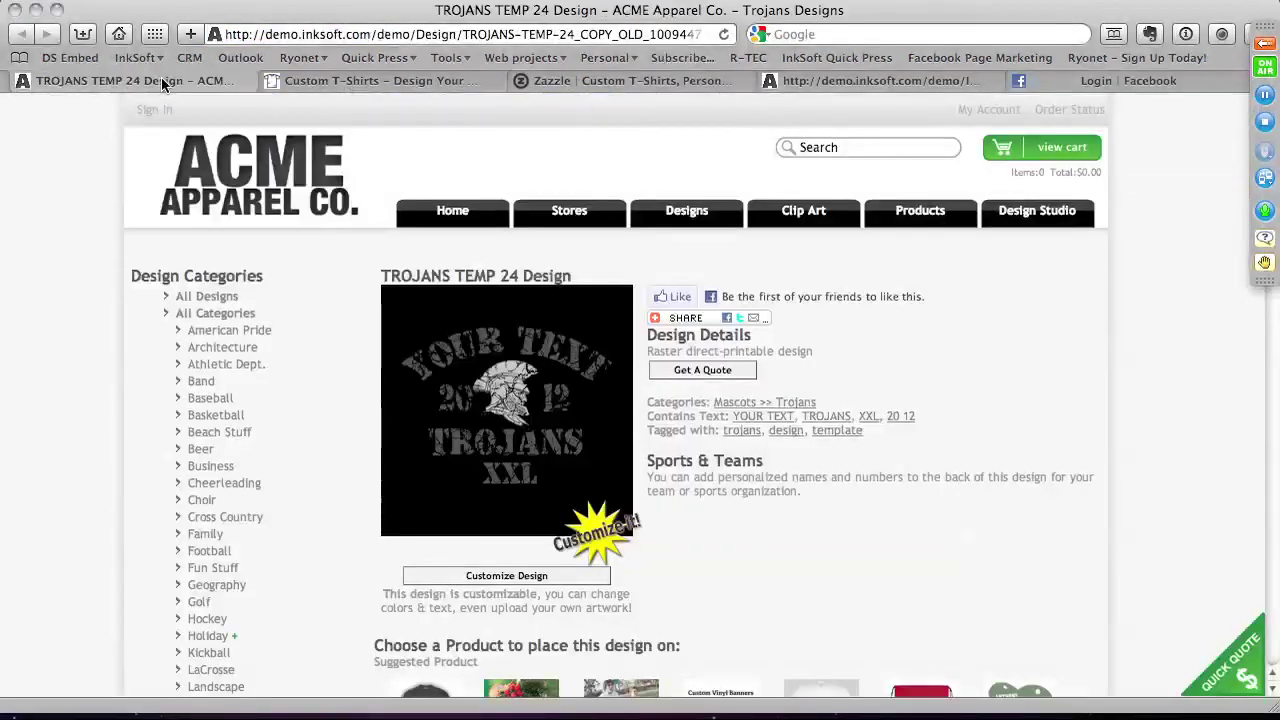
mouse_move(680, 317)
click(693, 370)
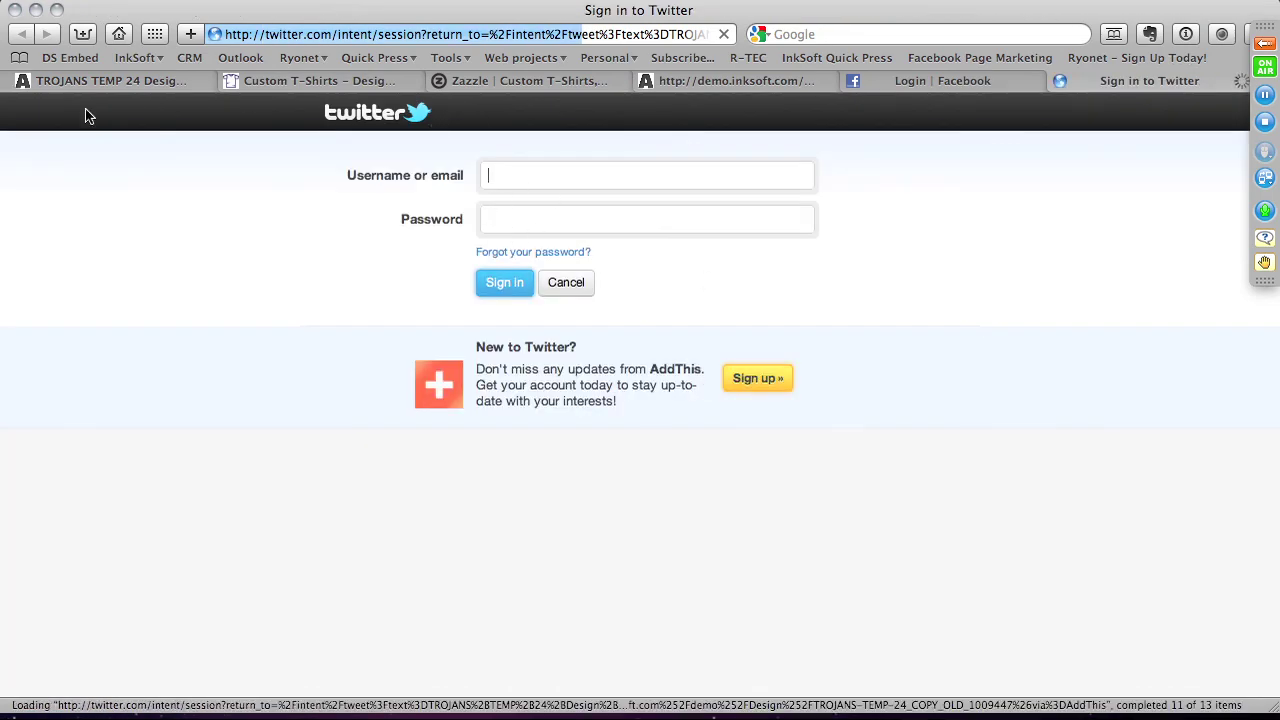
click(132, 80)
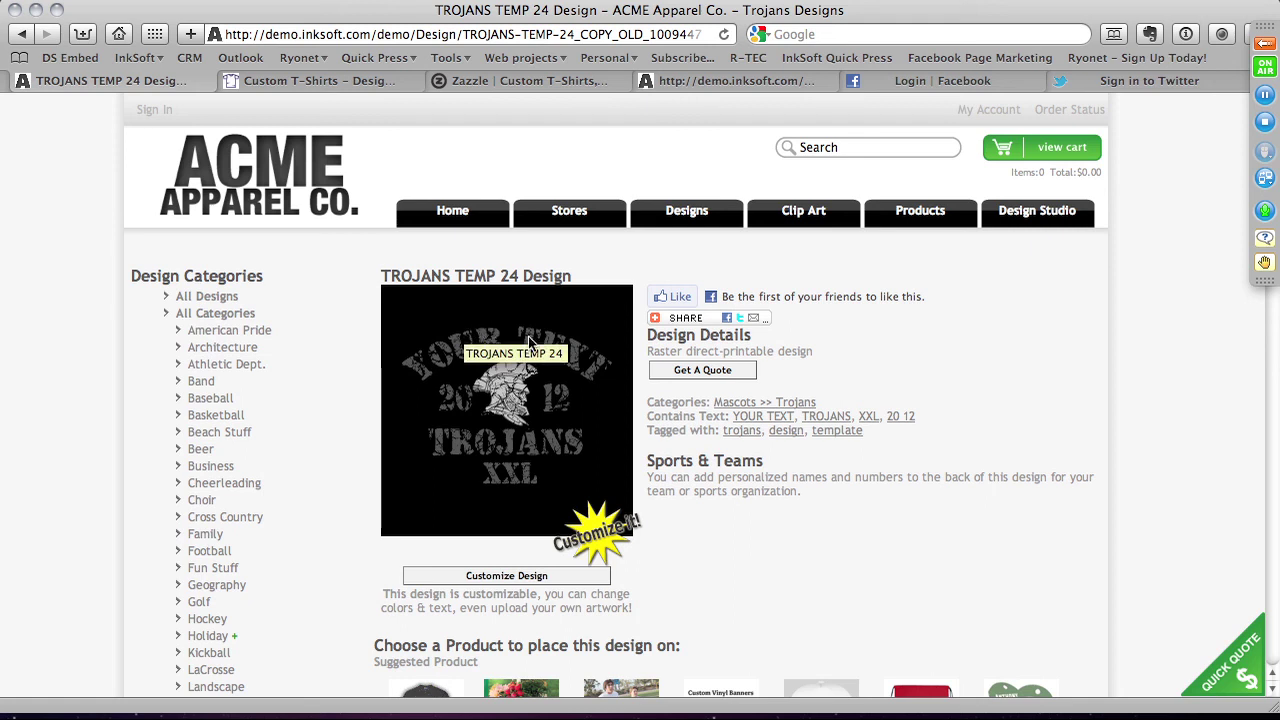
scroll(867, 477, down, 1)
scroll(867, 477, down, 2)
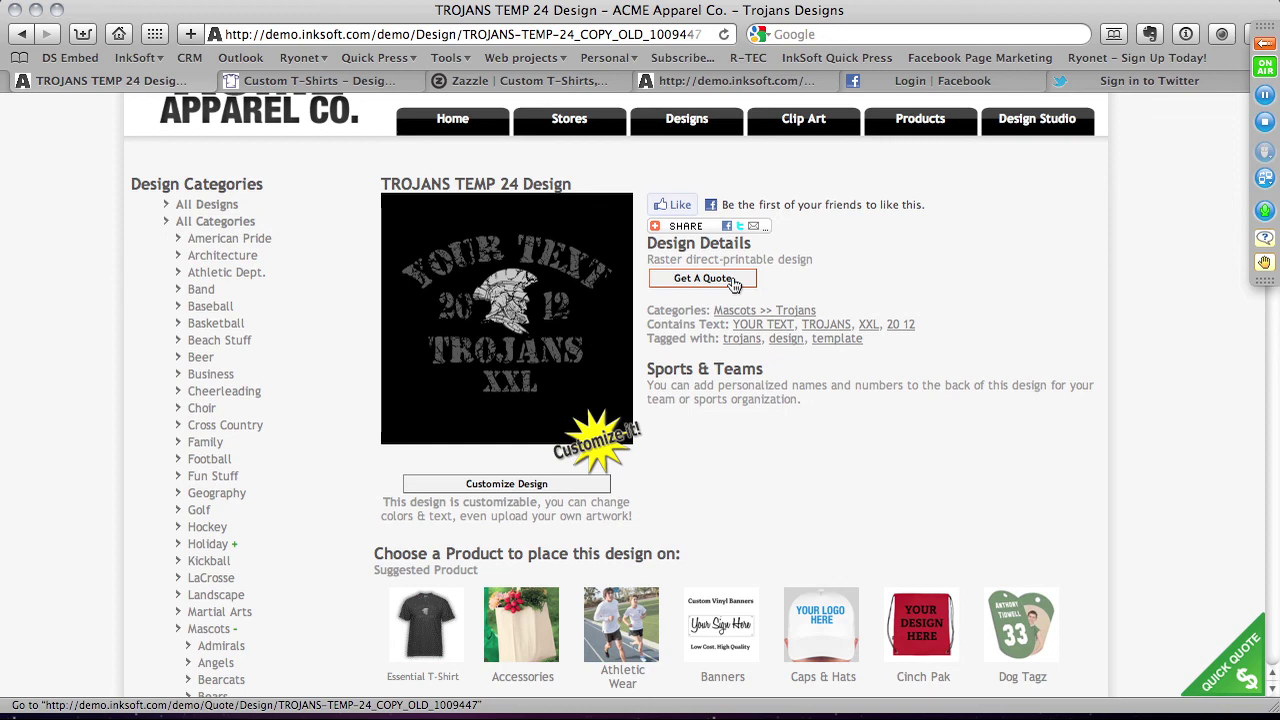
Open a quote for TROJANS-TEMP-24 on the Heather Gray Black Sport-Tek Raglan Jersey under Athletic Wear Jerseys.
click(733, 285)
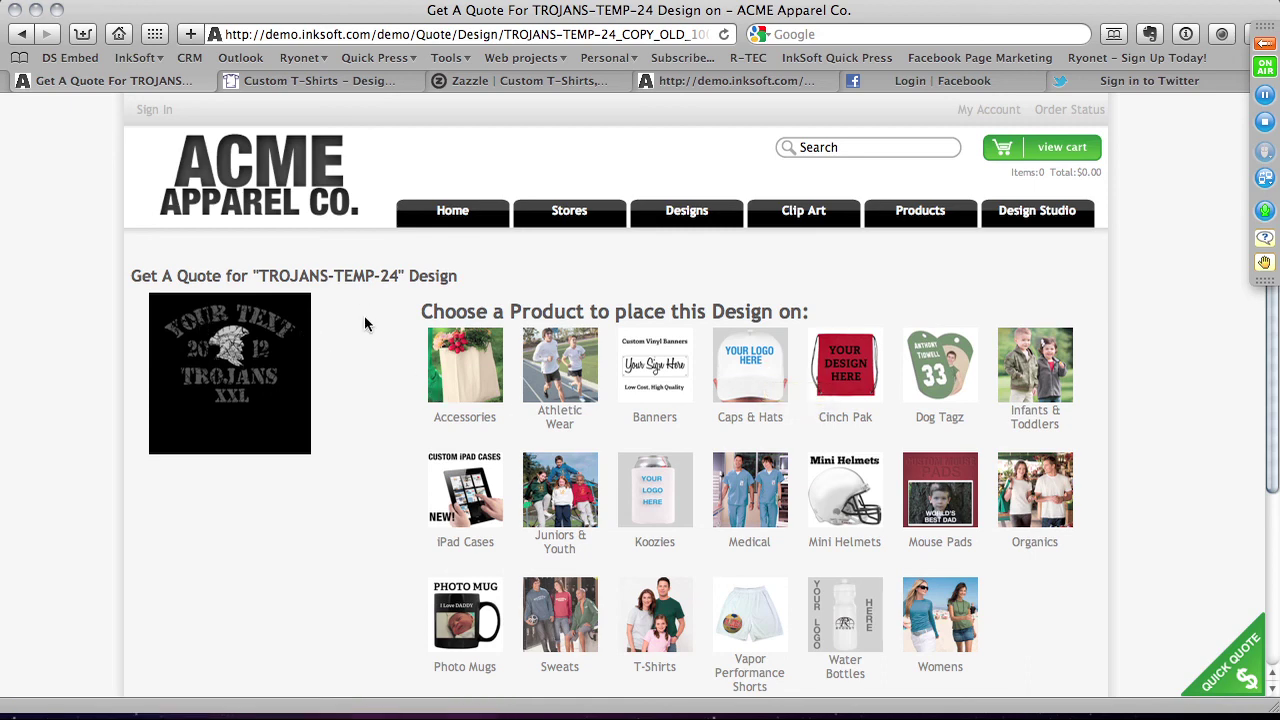
click(565, 368)
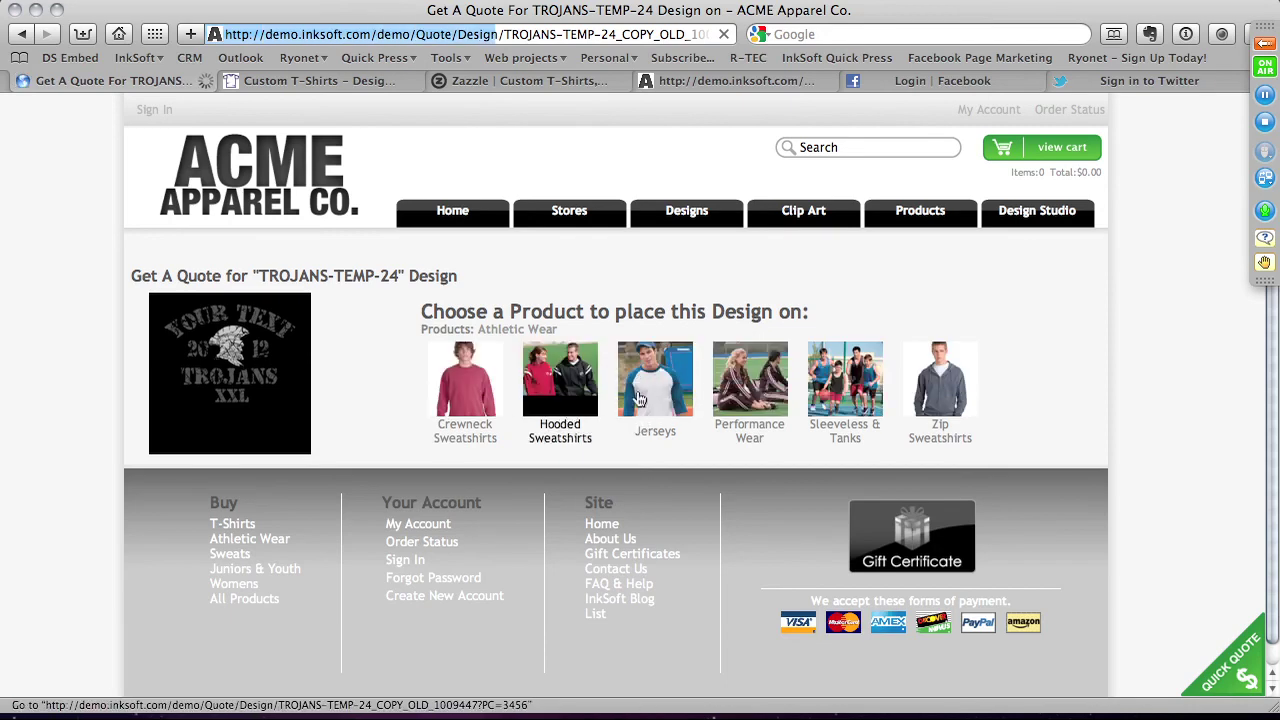
click(664, 395)
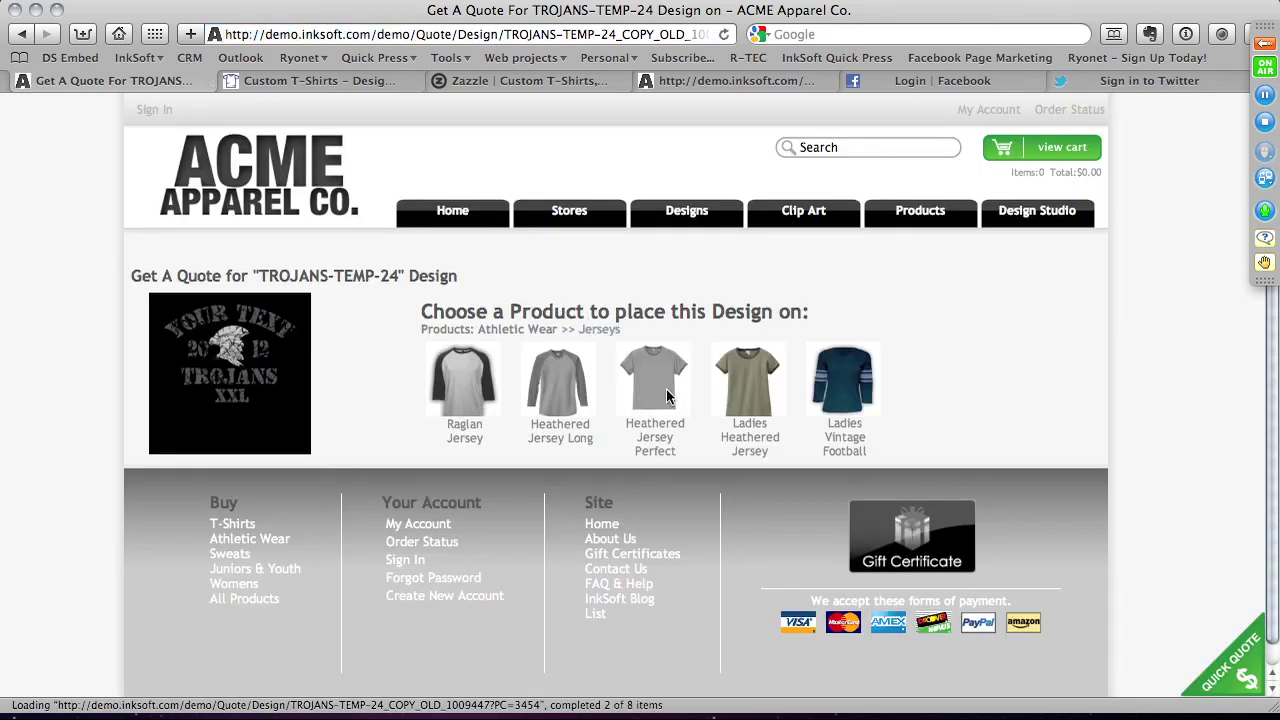
click(472, 399)
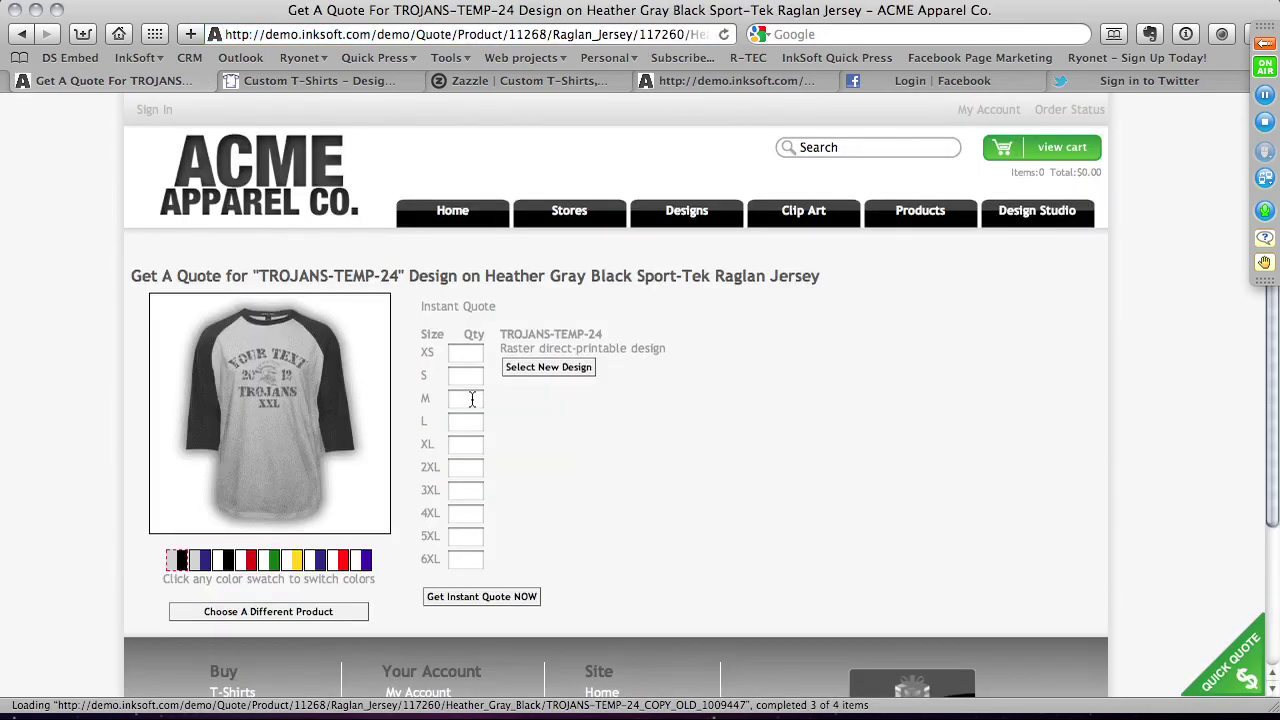
Get an instant quote for 12 size-L raglan jerseys, totalling $287.88.
click(472, 421)
text(12)
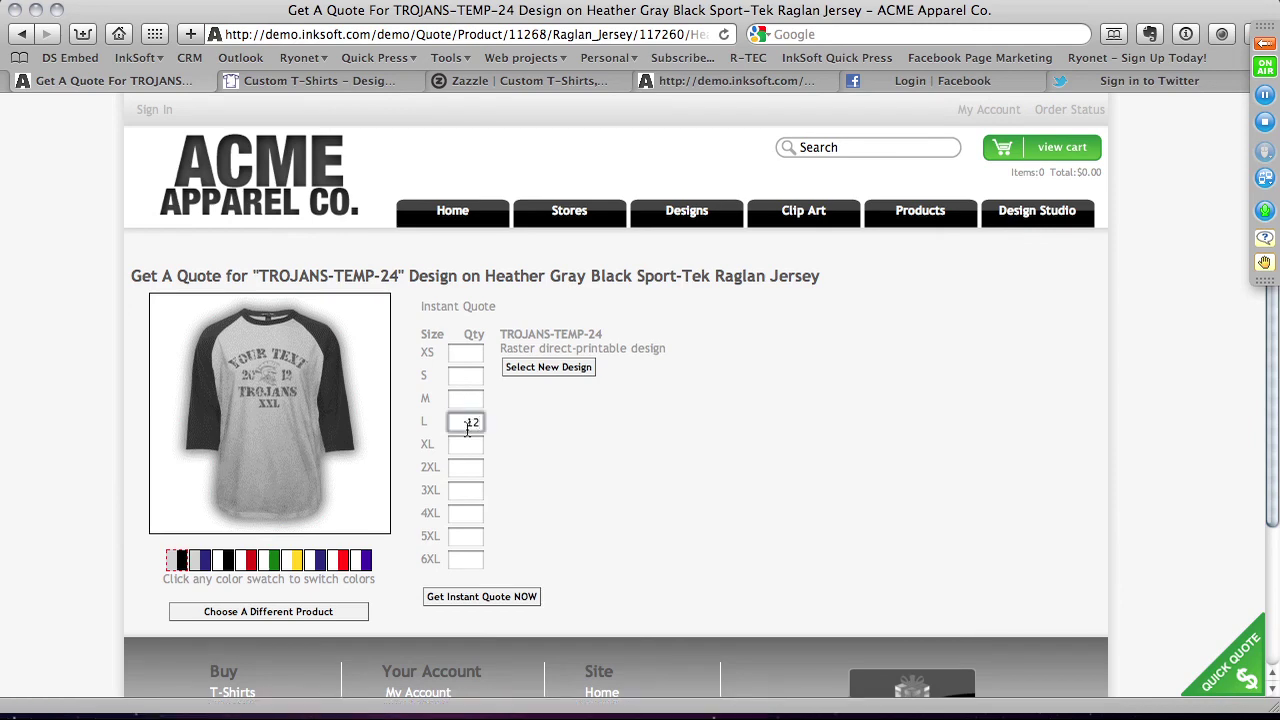
click(432, 594)
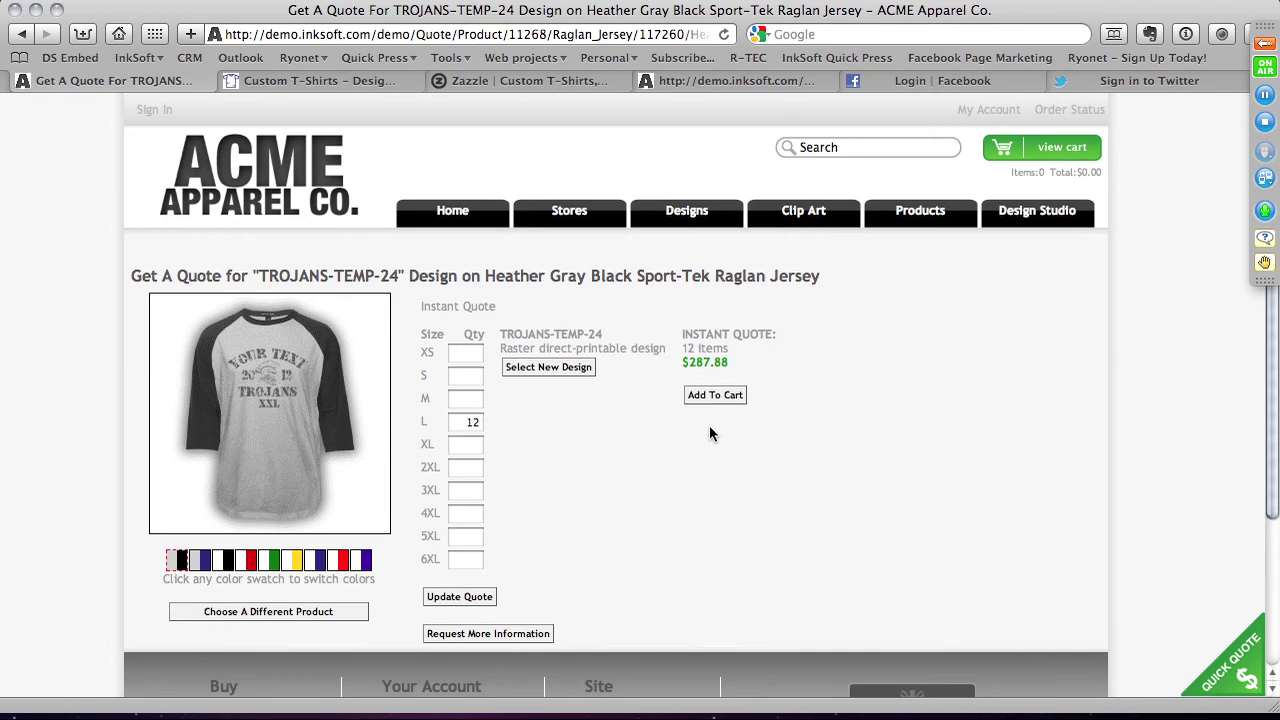
Open the Request More Information form below the quote and review it.
click(487, 633)
scroll(601, 497, down, 5)
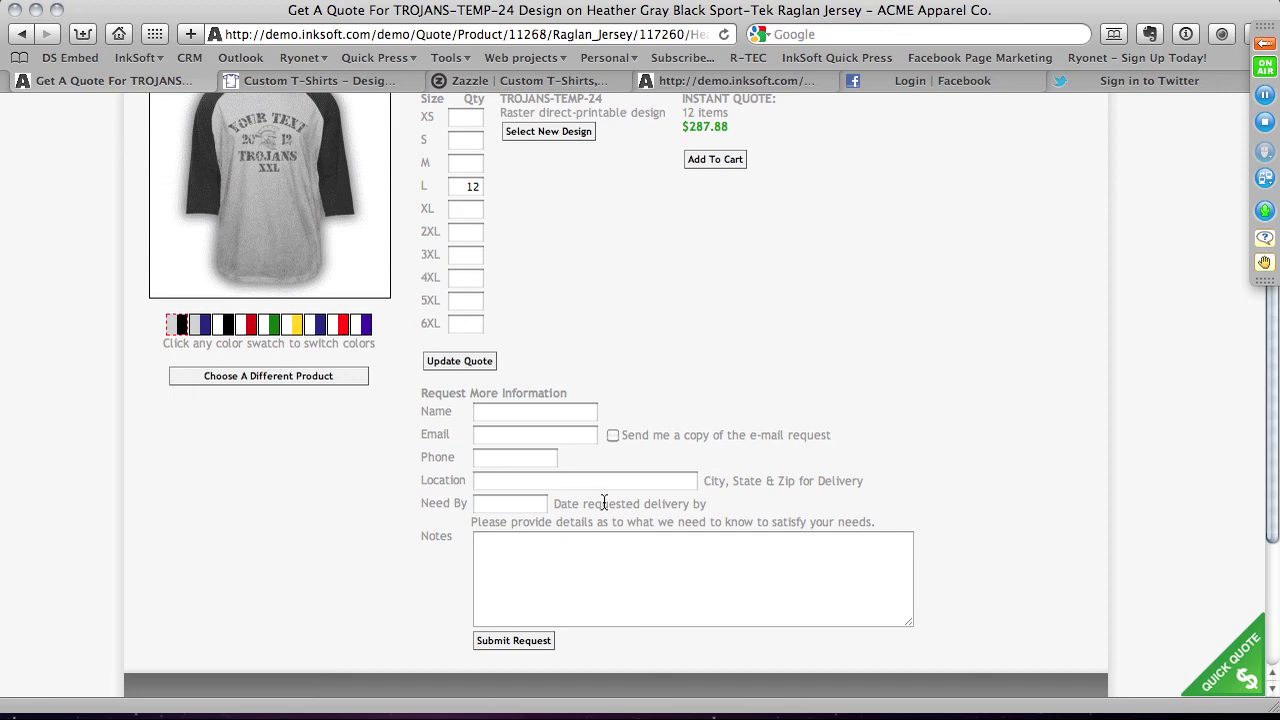
scroll(570, 435, up, 3)
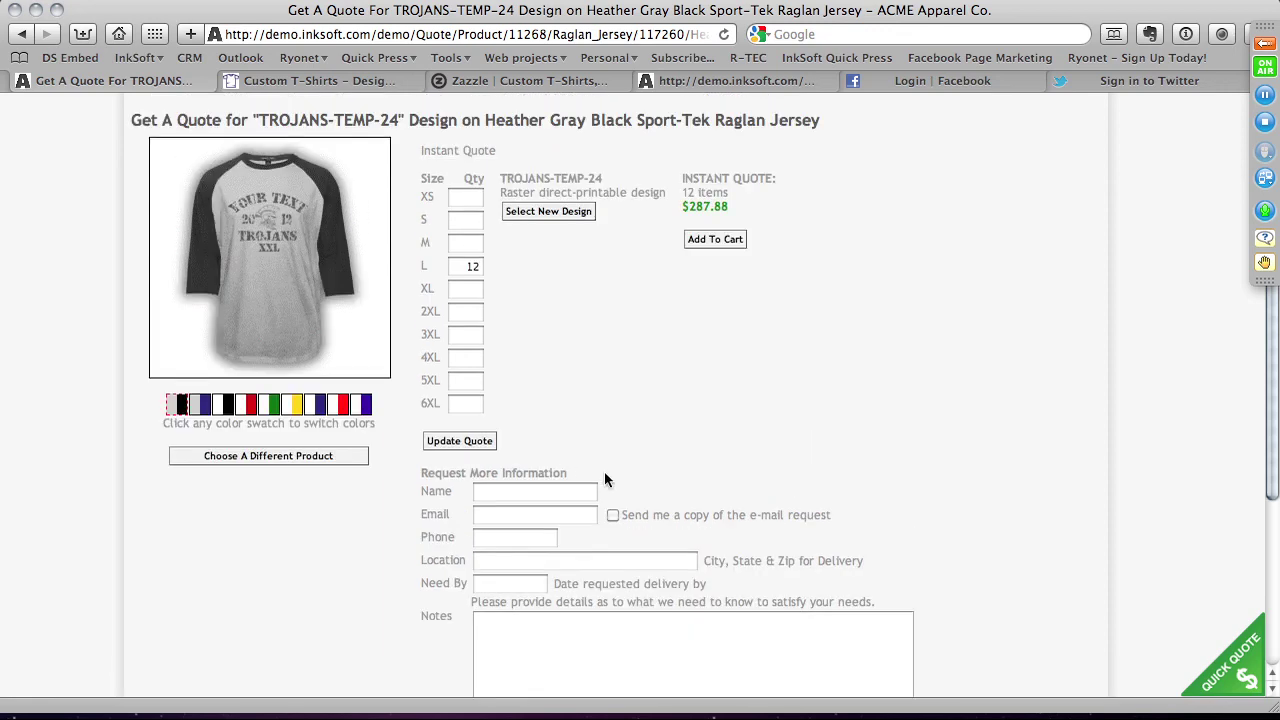
scroll(544, 517, down, 3)
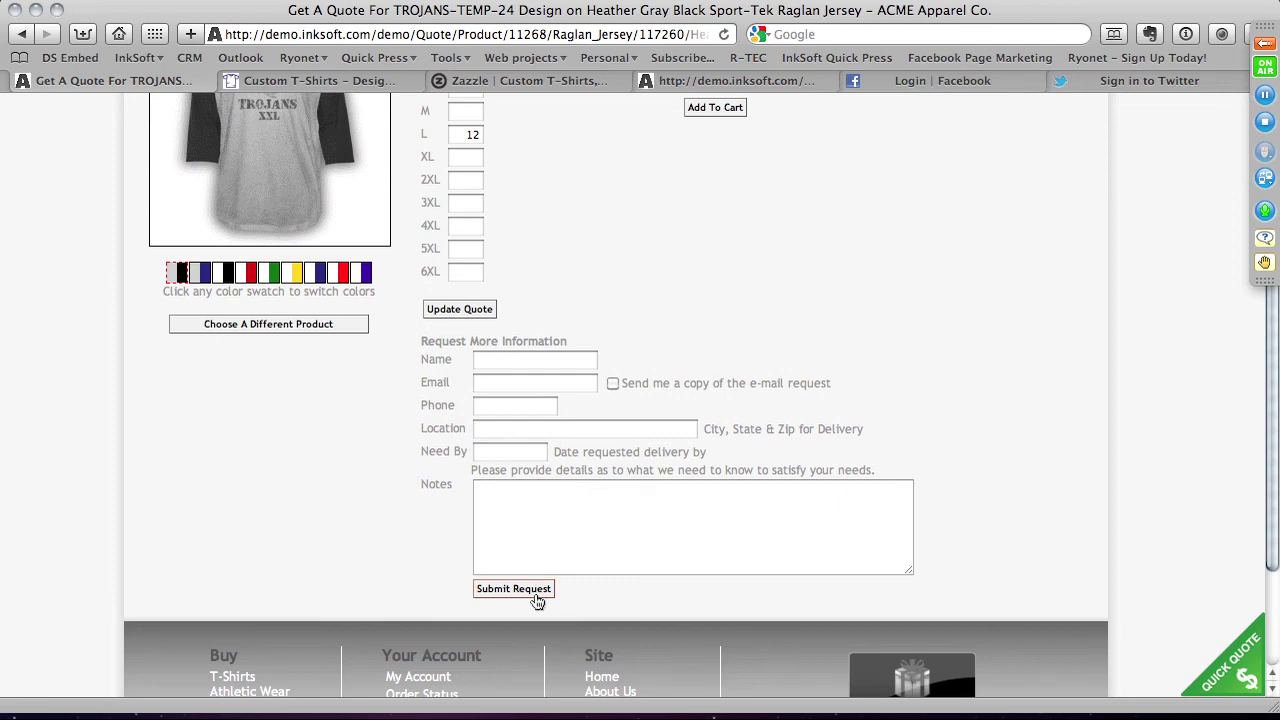
scroll(537, 508, up, 3)
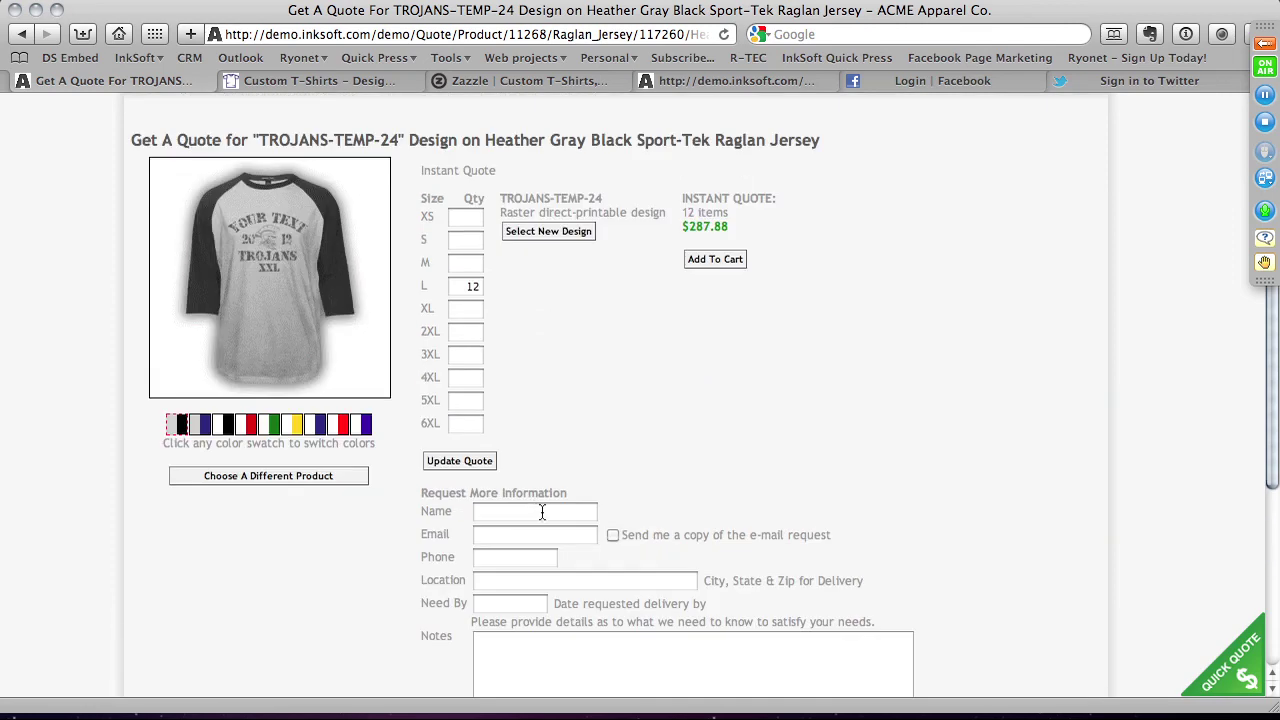
Switch the jersey to White Cardinal and view its product page at $23.99 each.
click(251, 425)
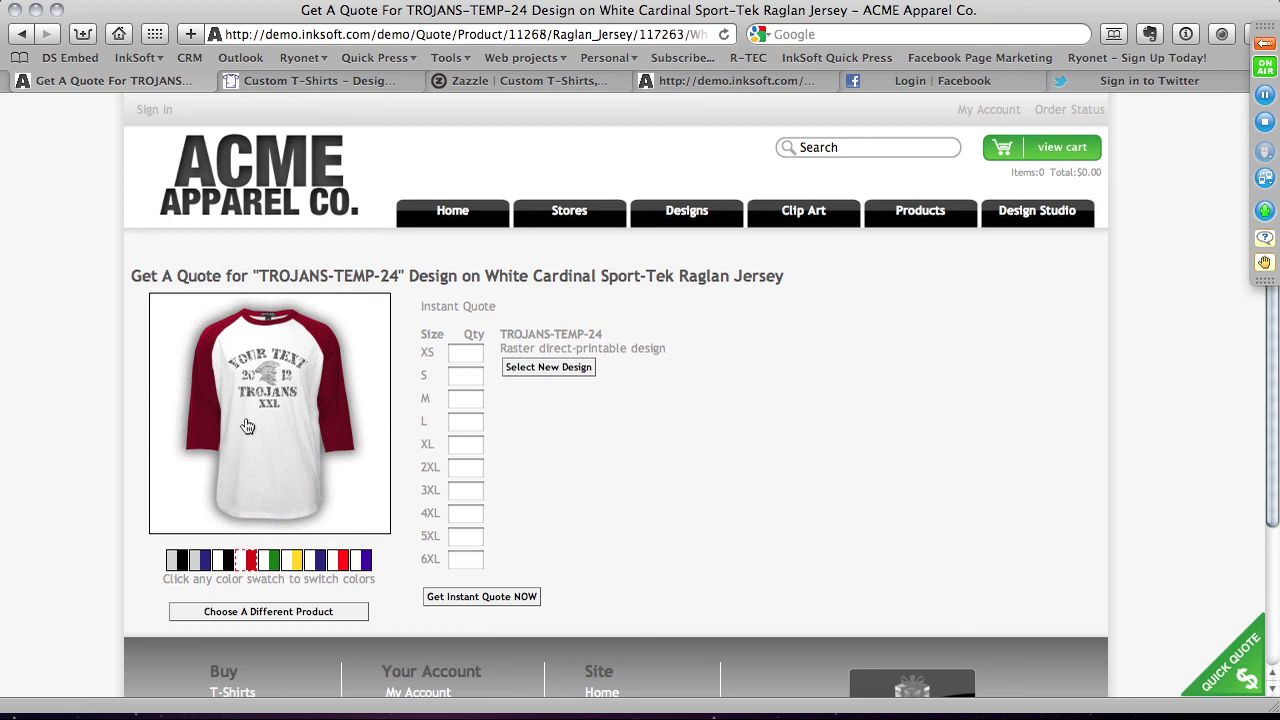
click(279, 449)
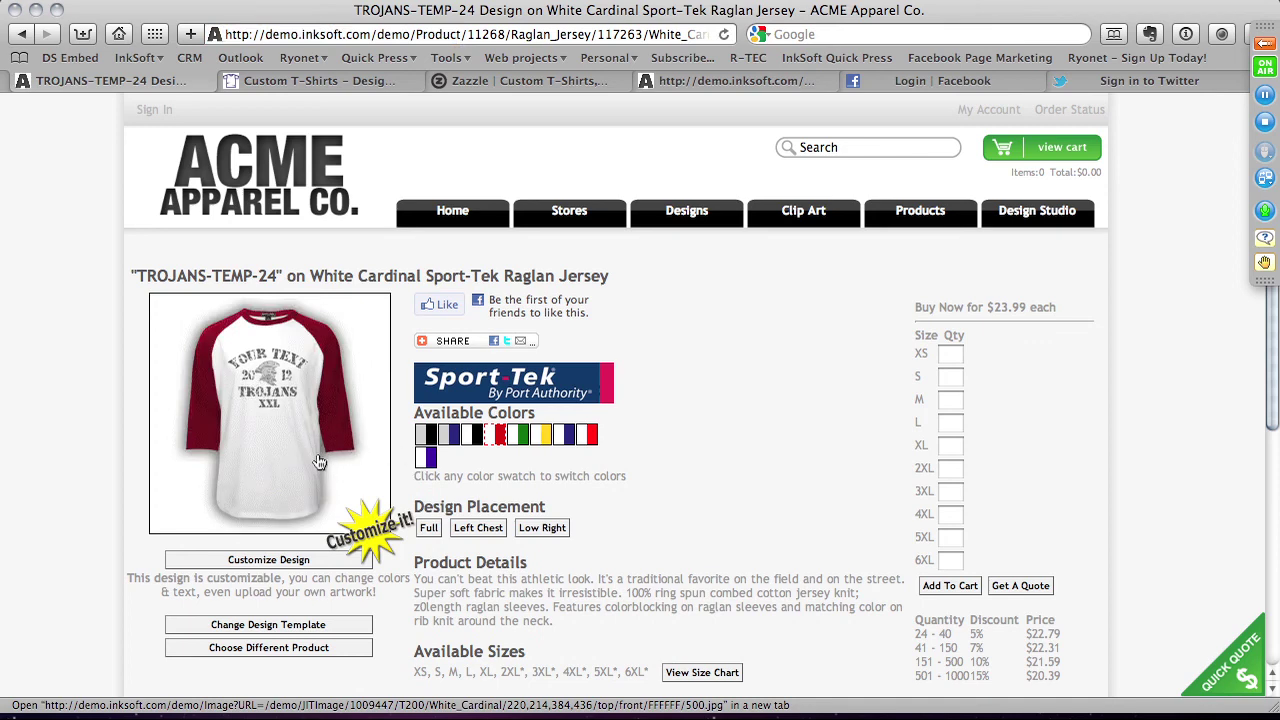
scroll(318, 462, down, 2)
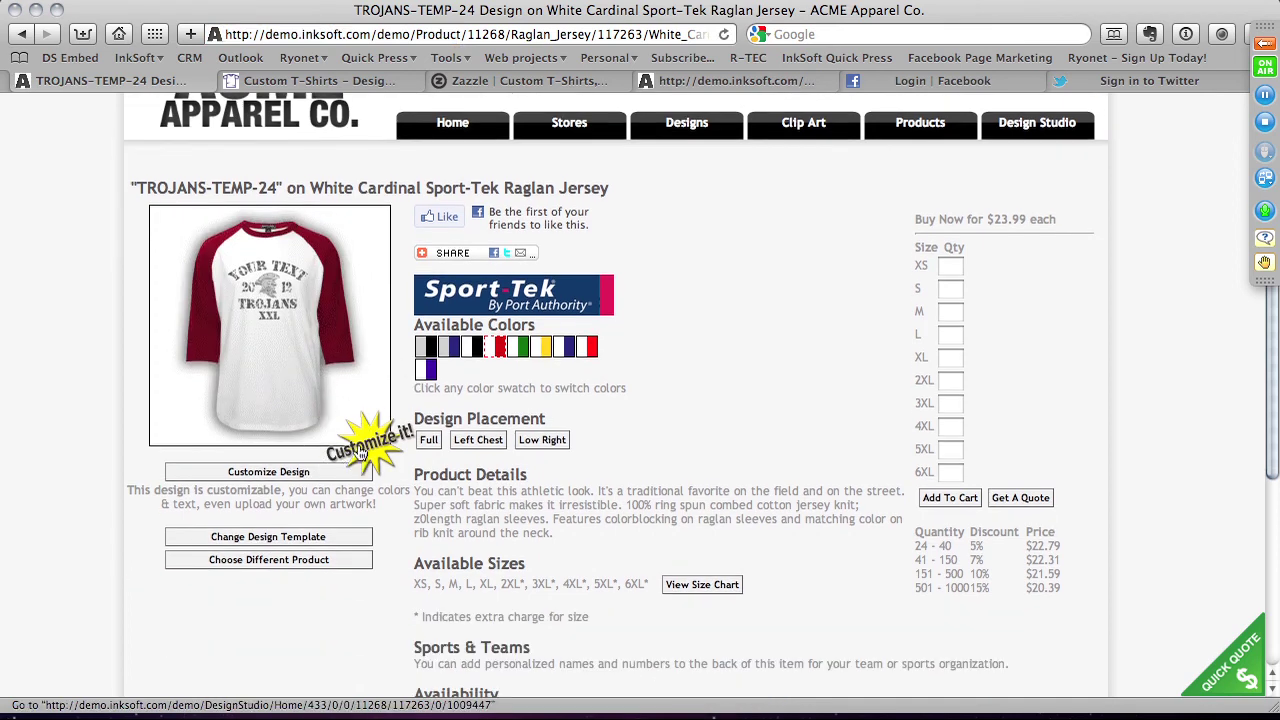
Choose a different product and browse the Athletic Wear Jerseys list with the TROJANS-TEMP-24 preview.
click(265, 566)
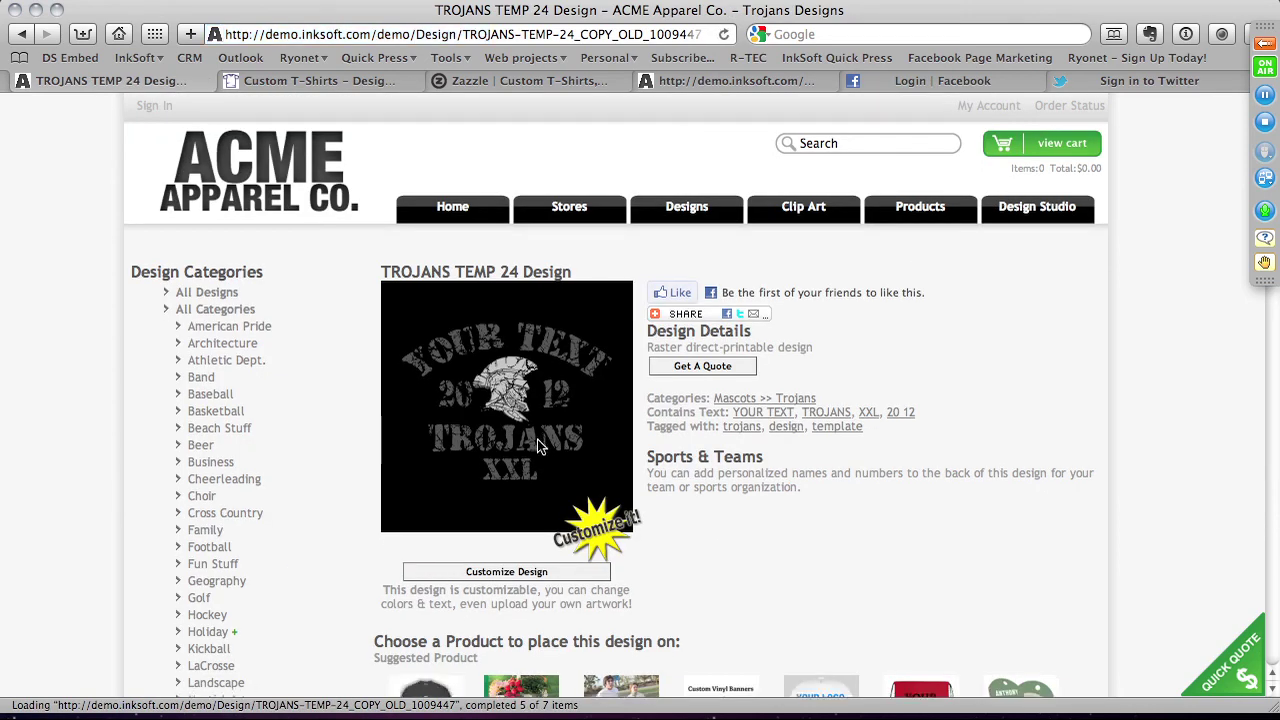
scroll(537, 445, down, 5)
click(620, 405)
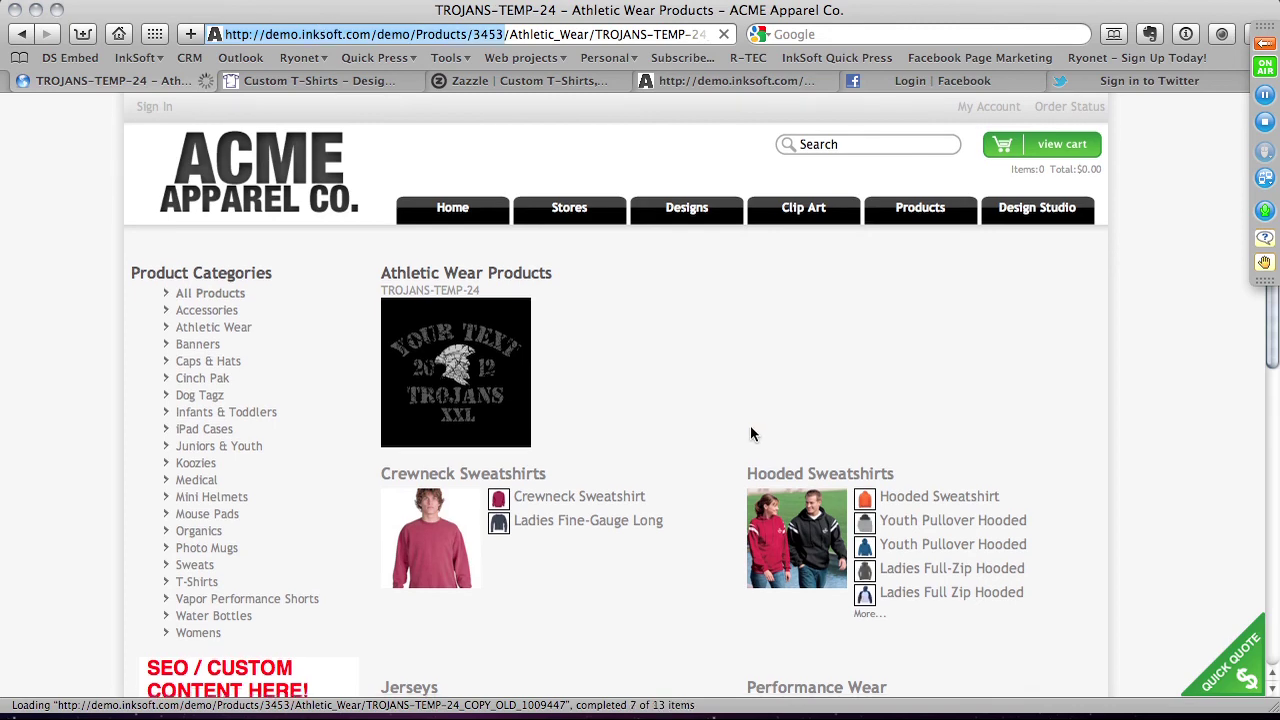
scroll(752, 434, down, 2)
click(409, 572)
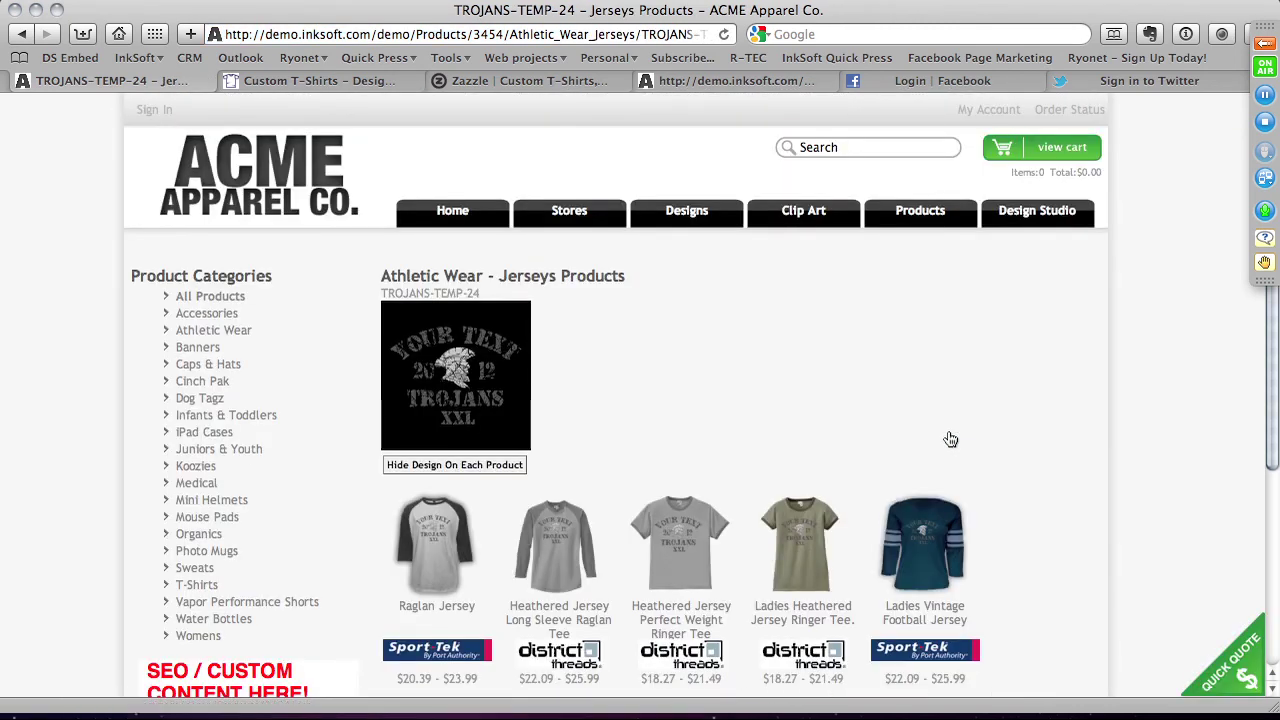
scroll(851, 409, down, 3)
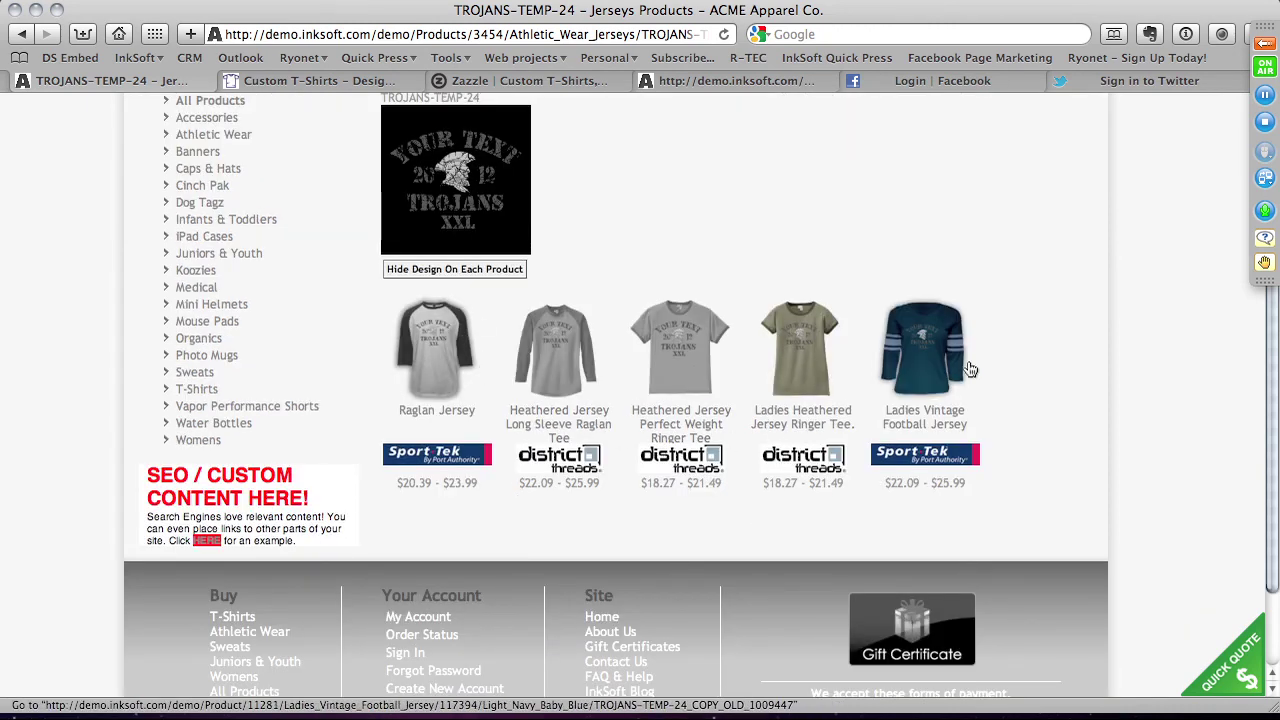
Show the Raglan Jersey in White/Red with the design at Full front placement after trying Left Chest.
click(431, 333)
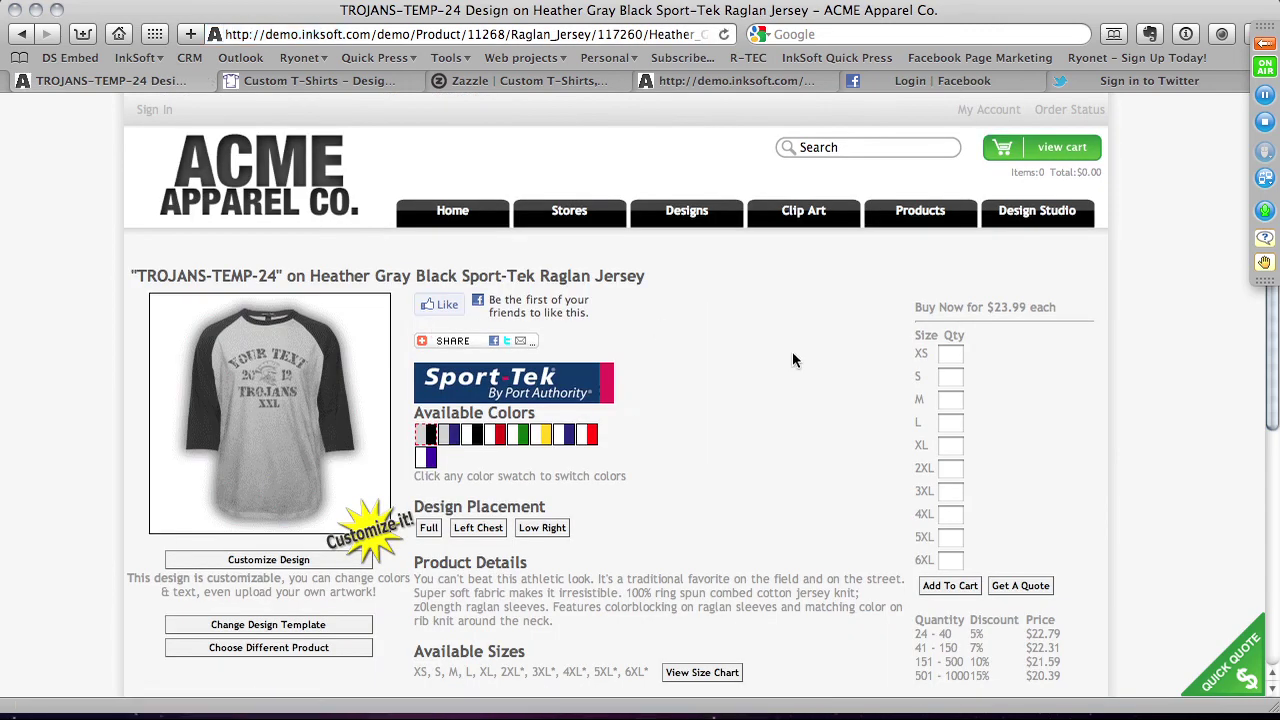
click(495, 434)
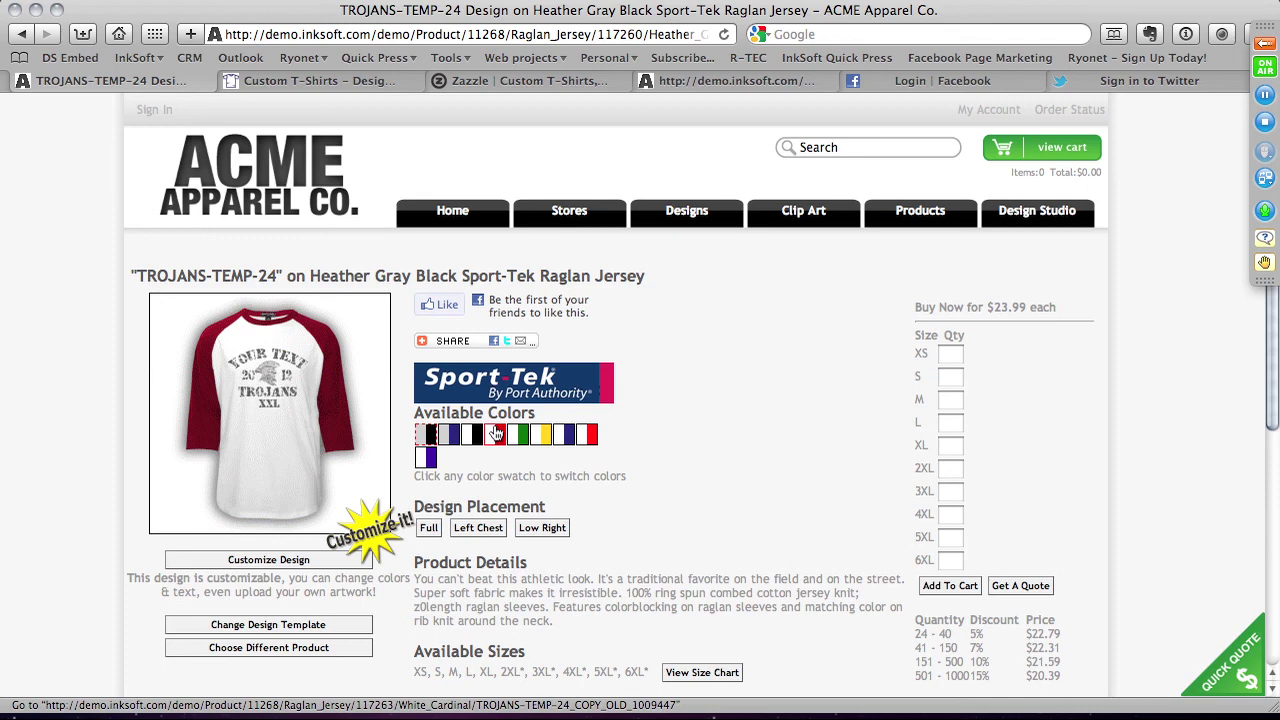
click(581, 433)
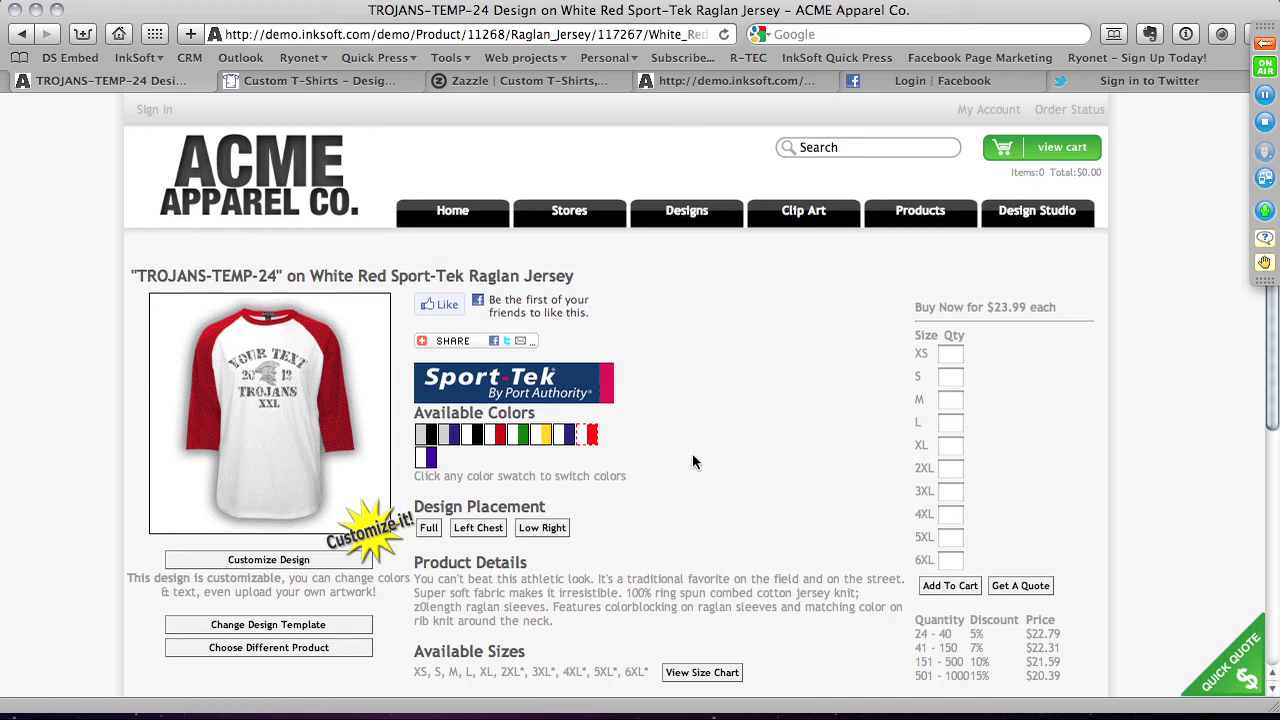
scroll(693, 460, down, 5)
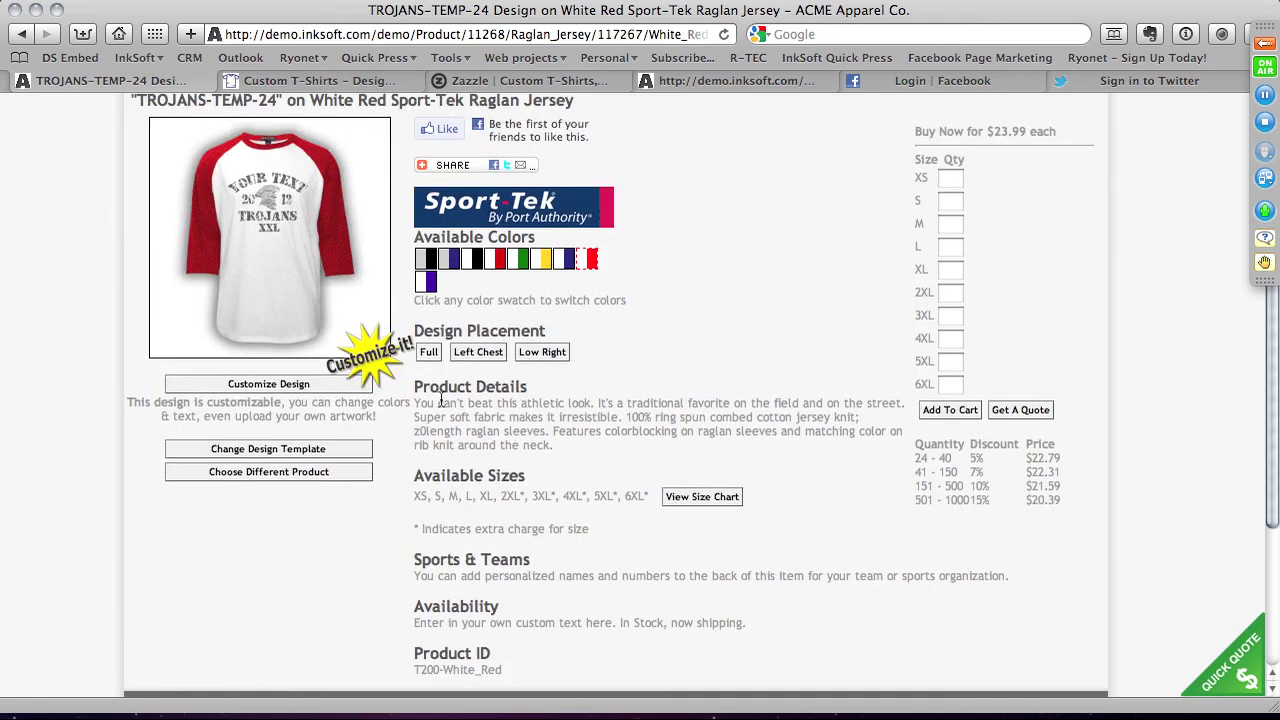
click(478, 352)
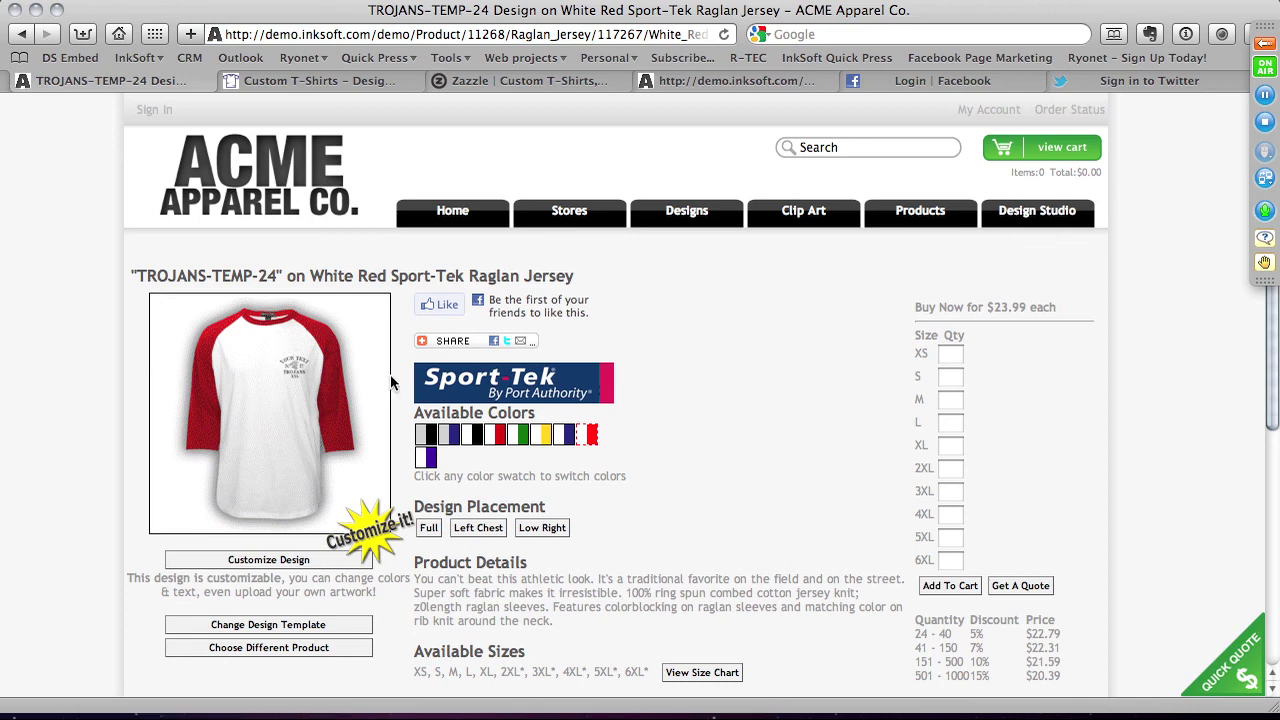
click(429, 530)
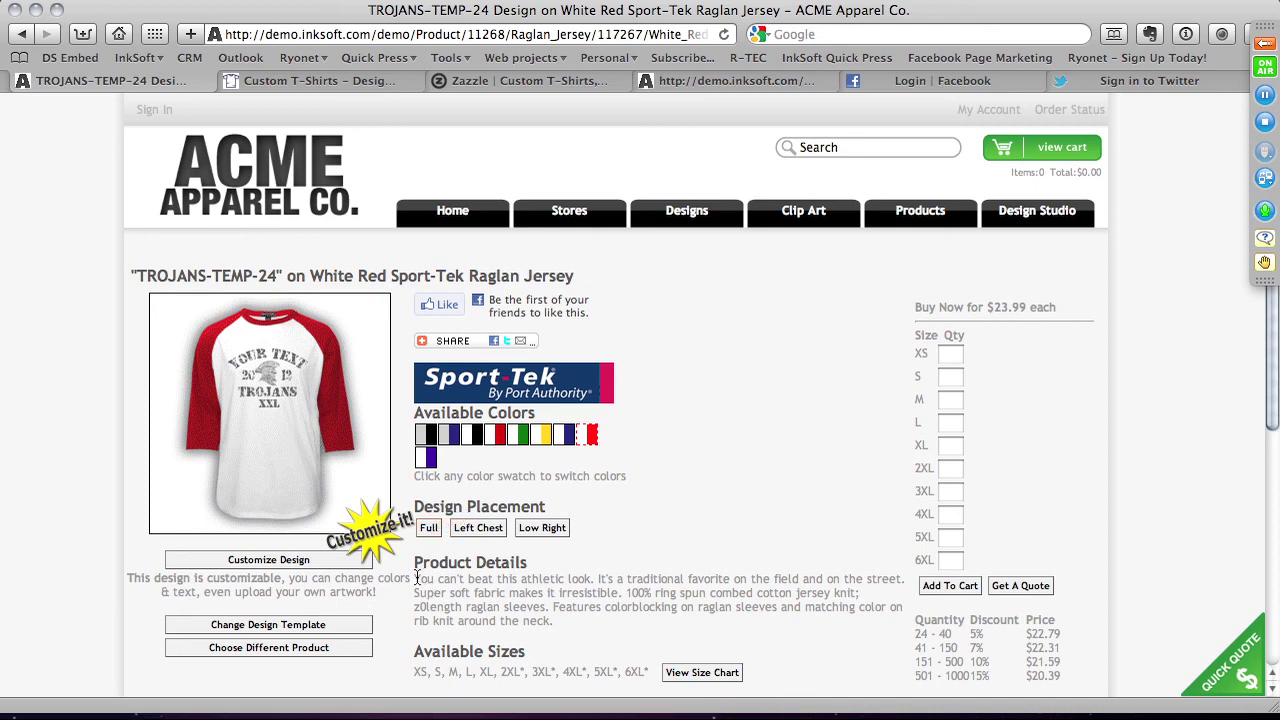
Load the white-and-red raglan jersey with the Your Text 2012 Trojans XXL design into the Design Studio.
click(370, 537)
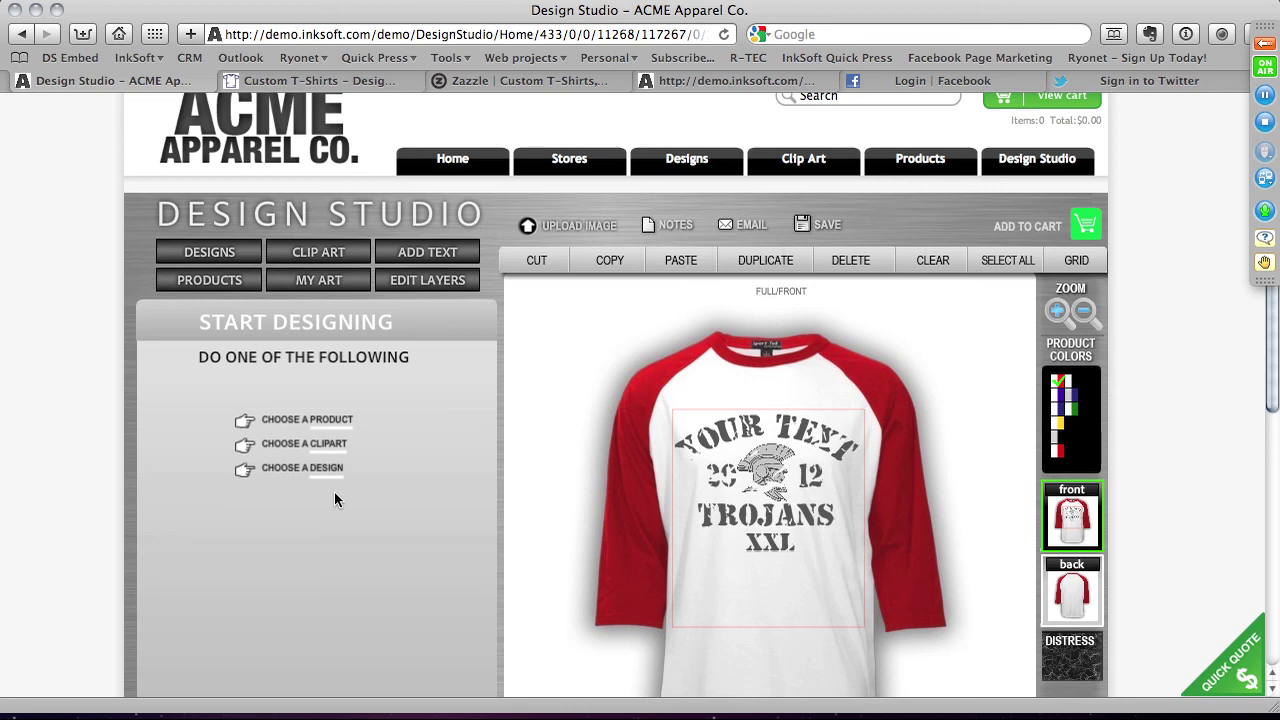
scroll(297, 550, down, 1)
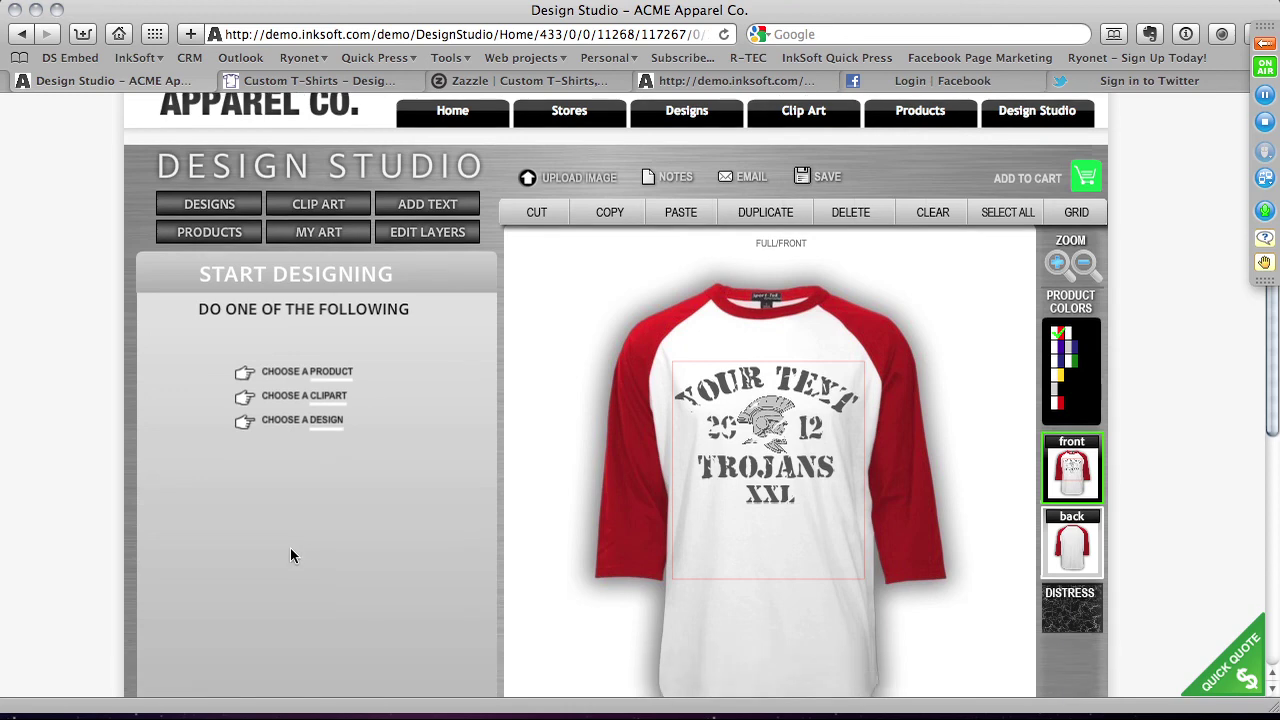
scroll(304, 560, down, 1)
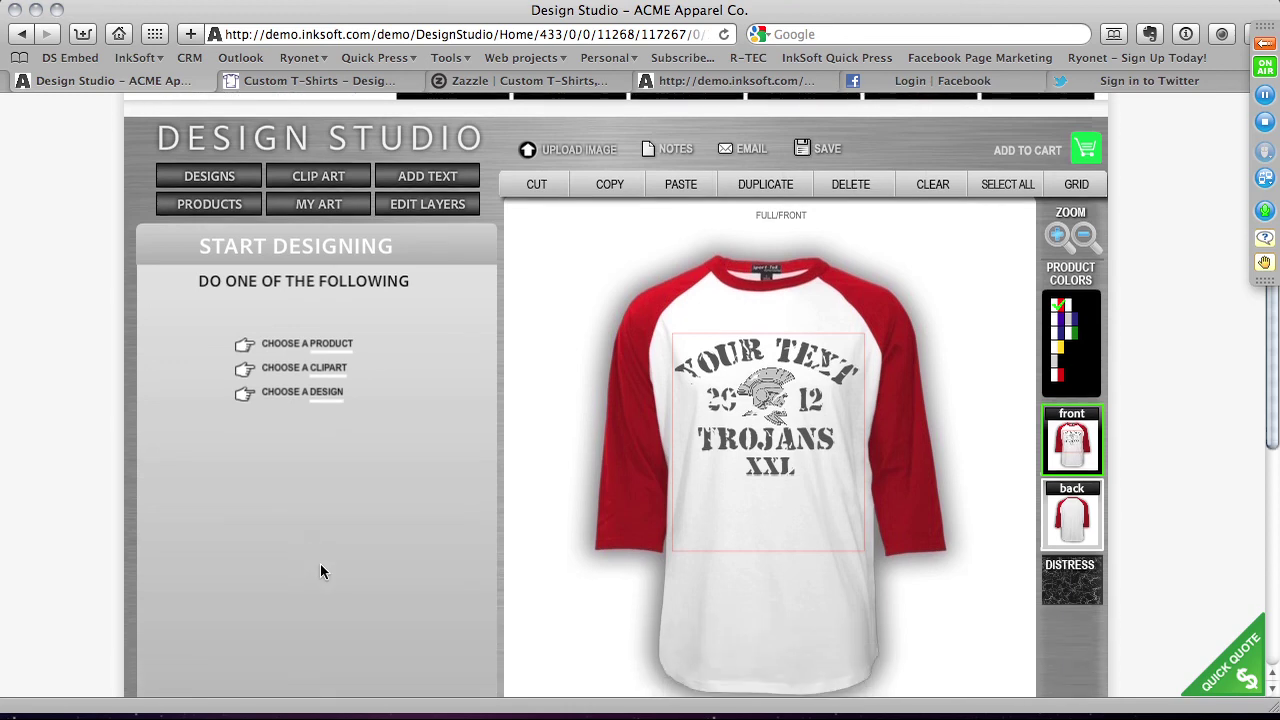
scroll(322, 569, down, 1)
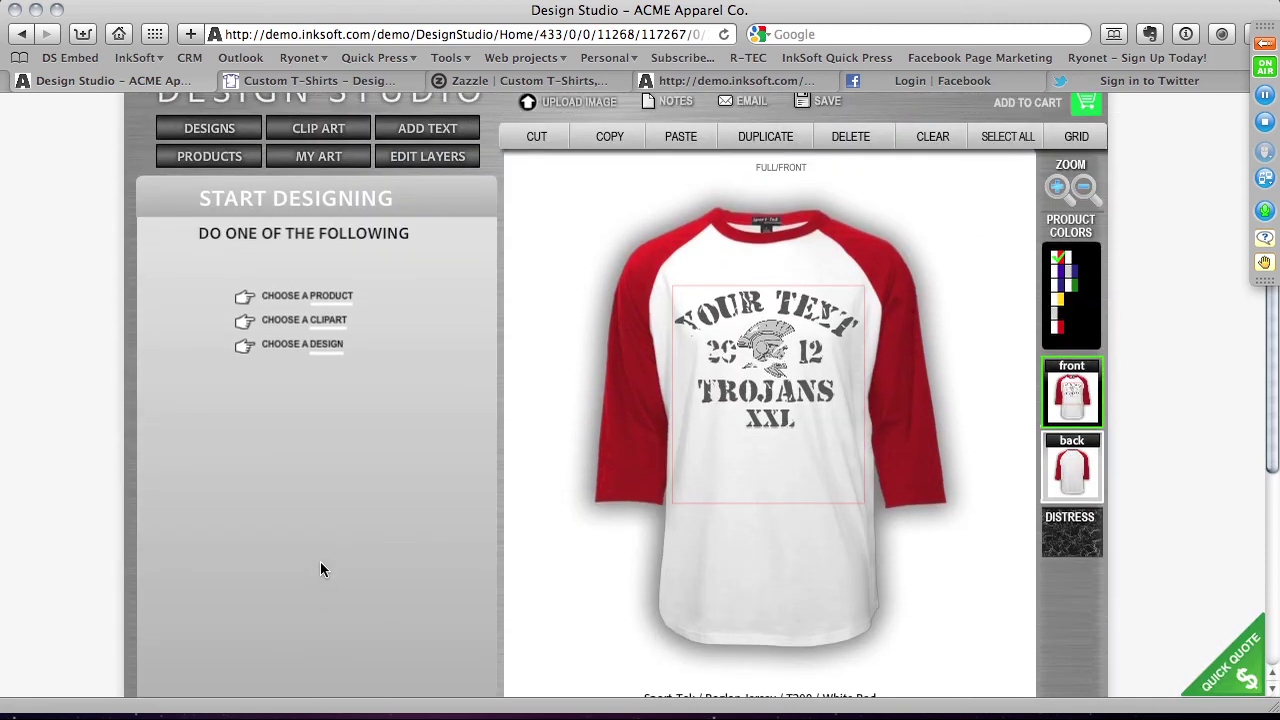
scroll(320, 565, up, 1)
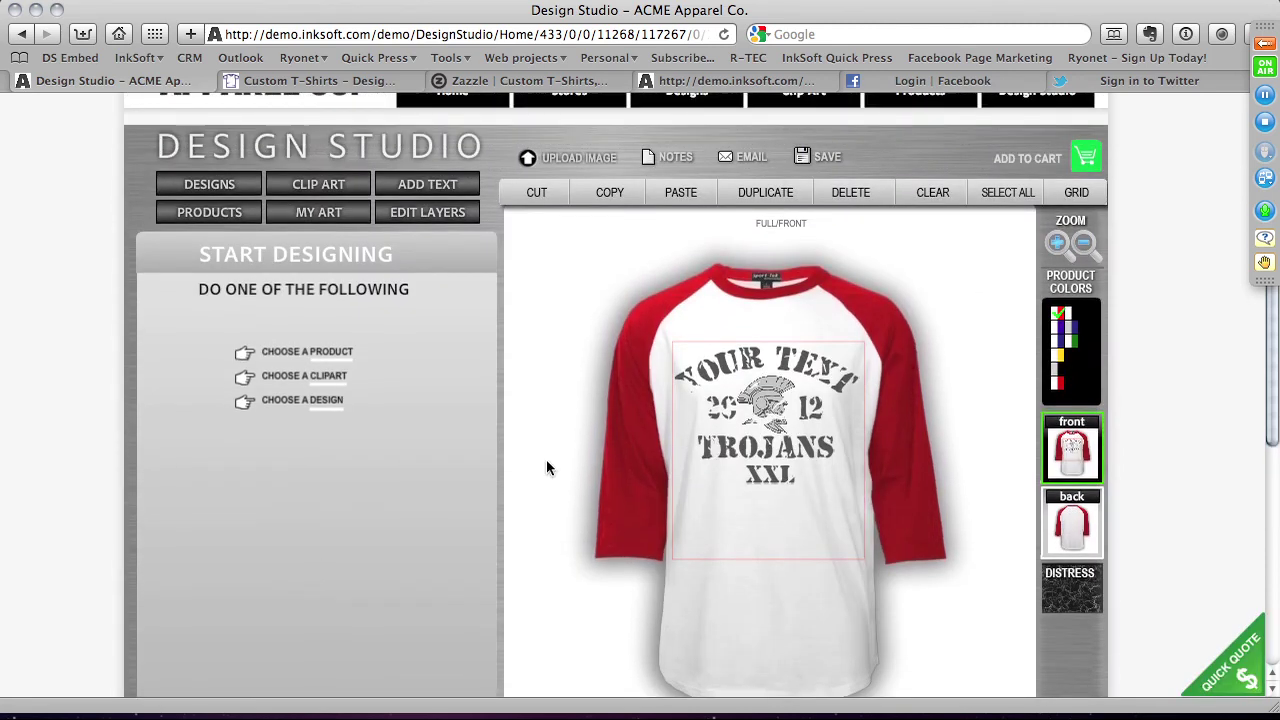
Zoom in on the shirt, select the YOUR TEXT line, and show the design categories.
click(1056, 245)
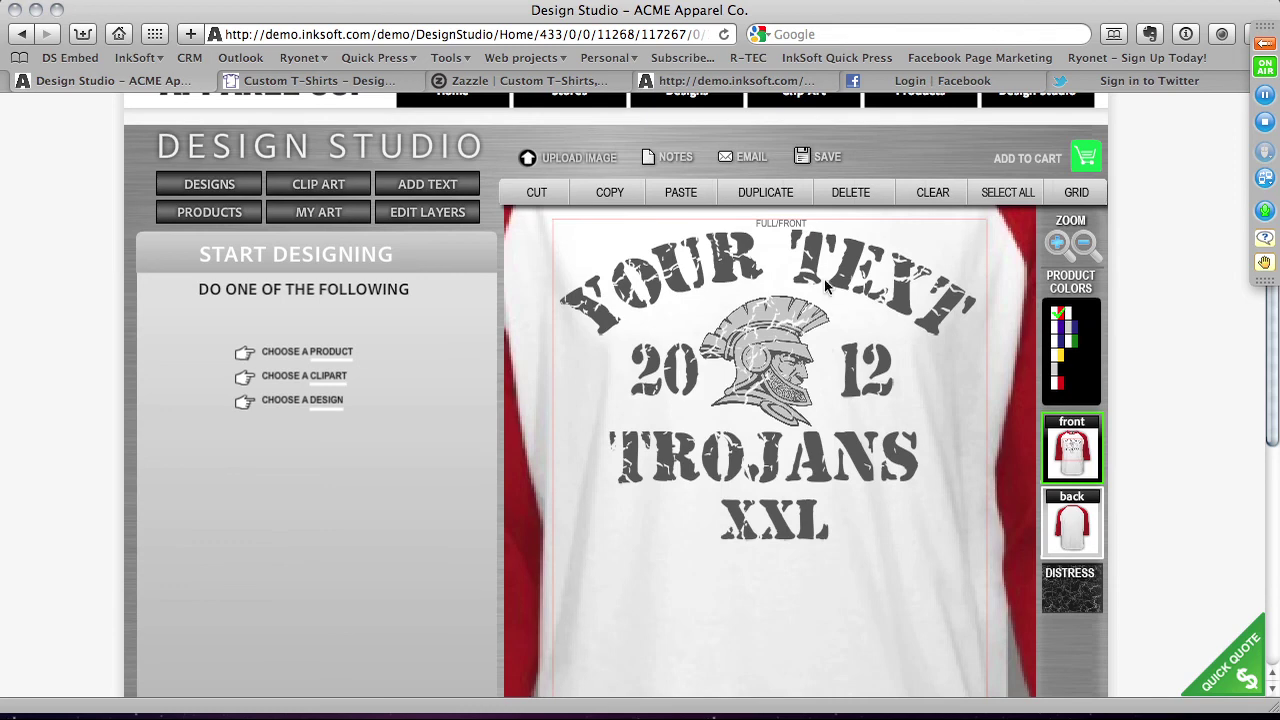
click(818, 280)
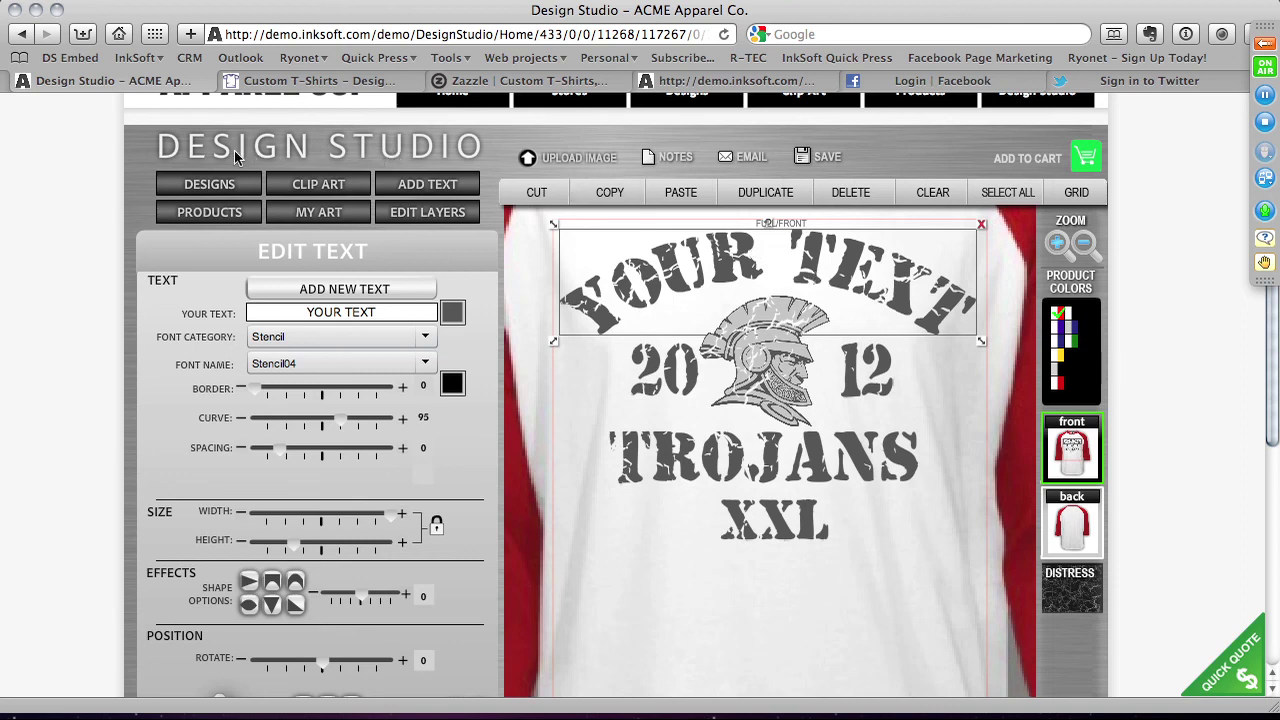
click(226, 190)
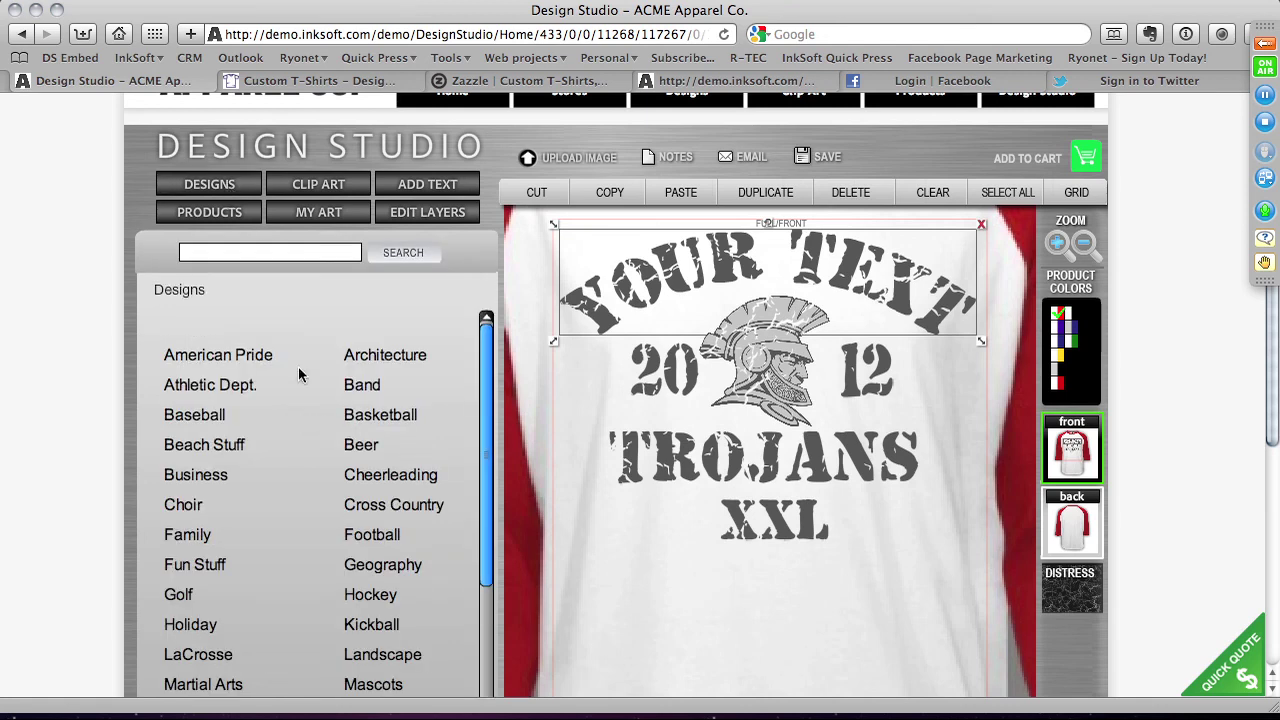
Replace the Trojans design with the Athletic Dept. New Template (Year / School Name / Mascot splatter).
click(187, 385)
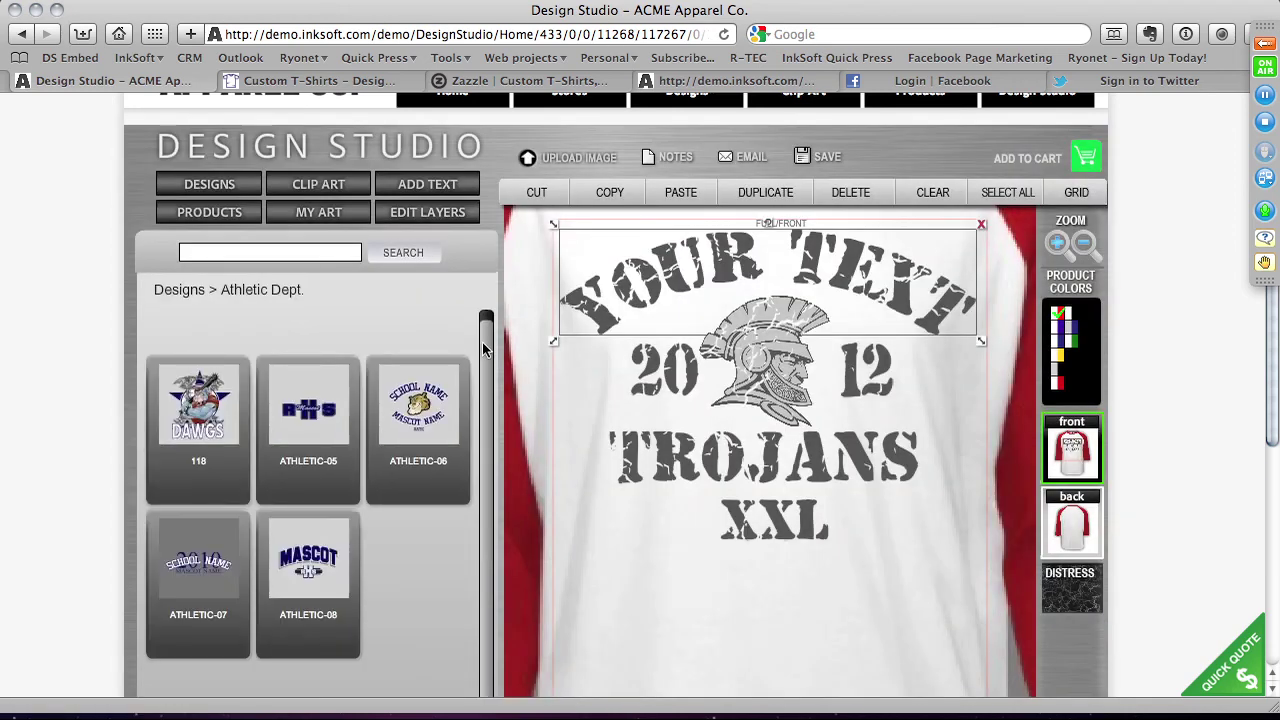
scroll(481, 443, down, 1)
scroll(468, 540, down, 5)
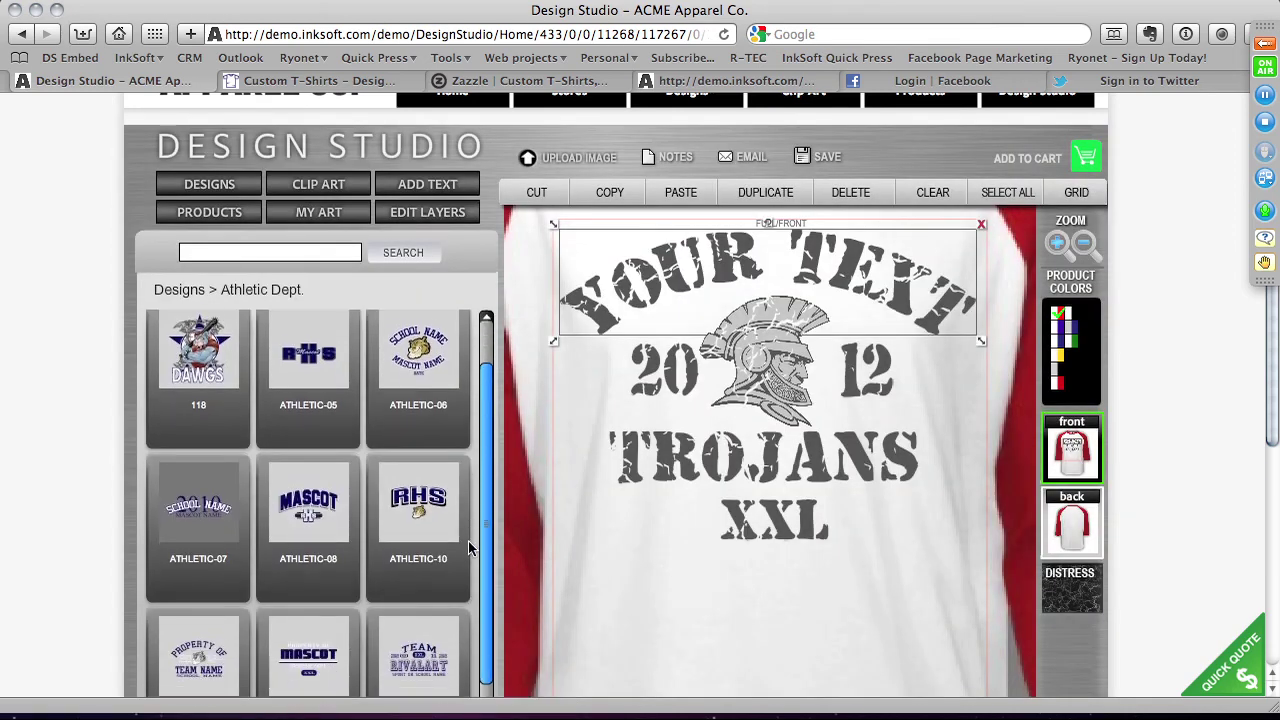
scroll(474, 591, down, 5)
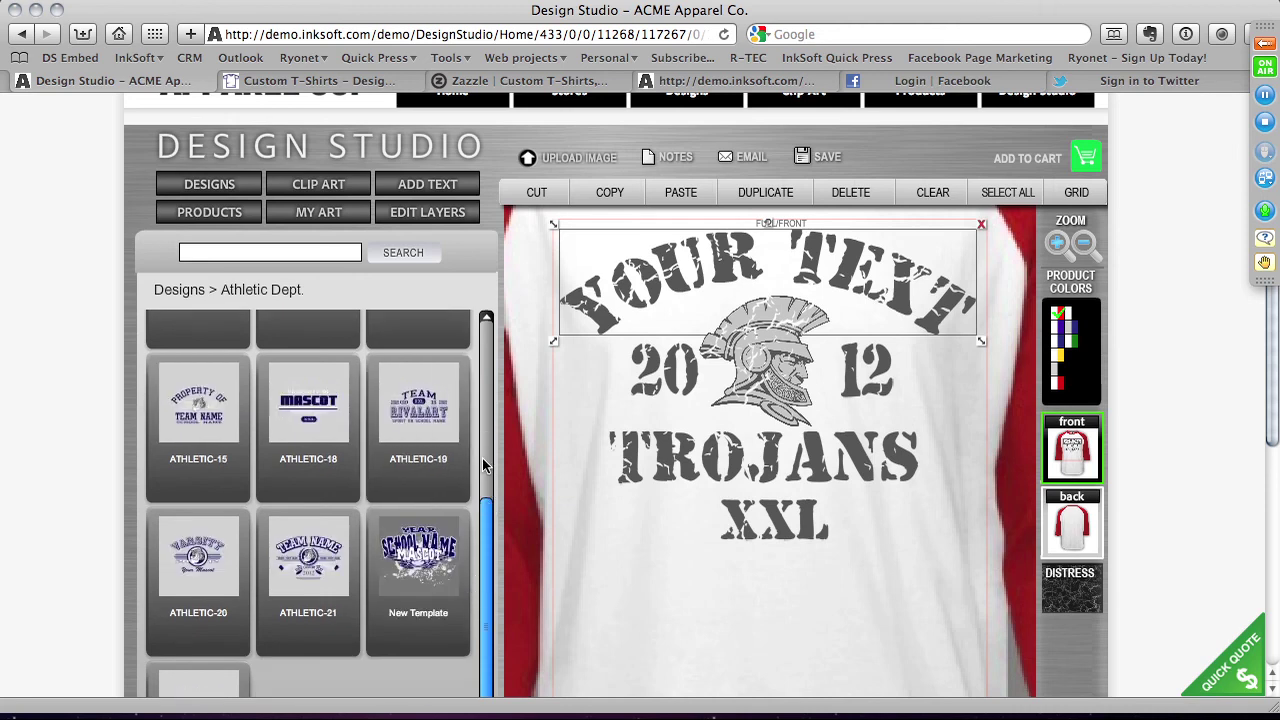
click(421, 556)
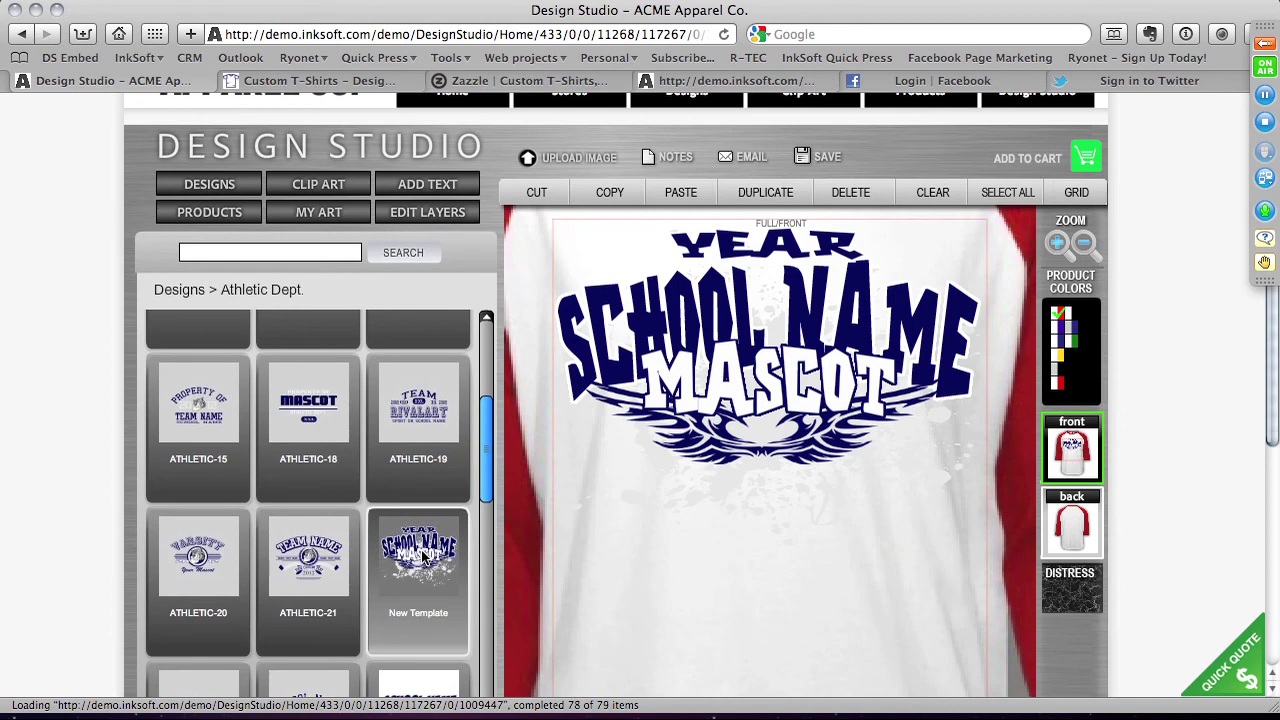
click(285, 252)
Search the clip art library for 'soccer' and browse the Bears, Eagles and Panthers results.
click(295, 185)
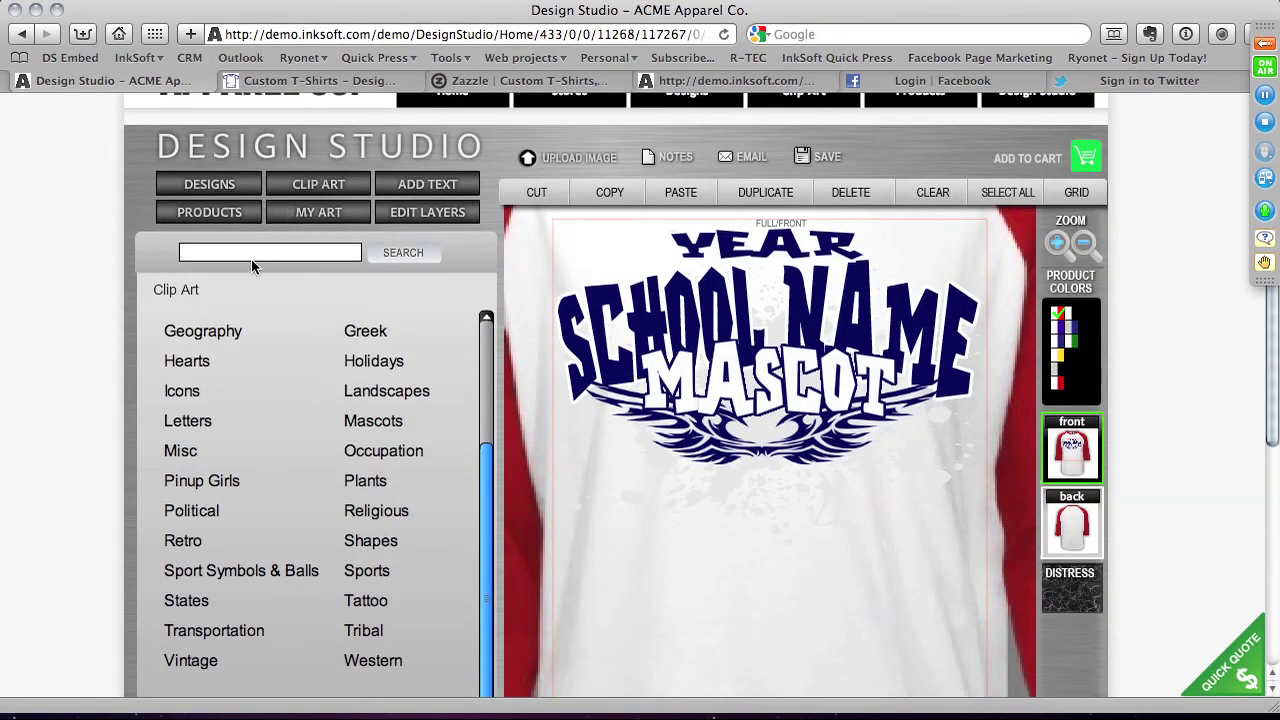
text(soccer)
key(Return)
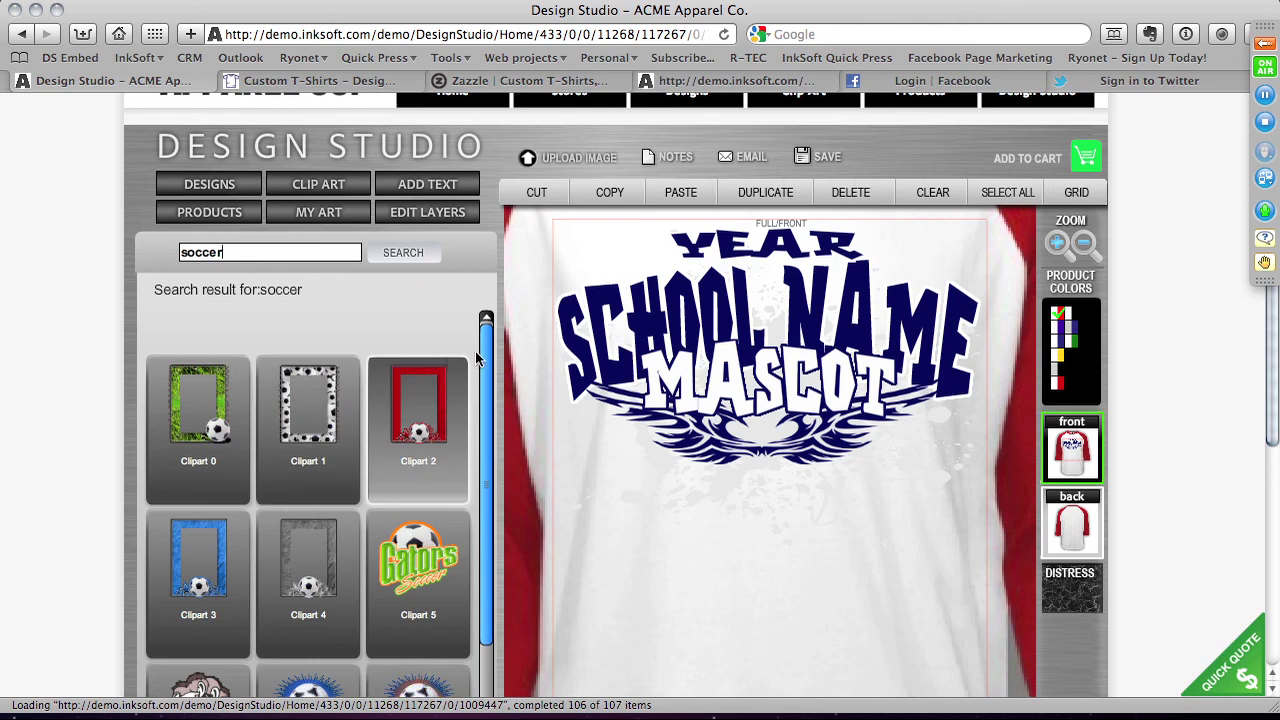
scroll(479, 560, down, 3)
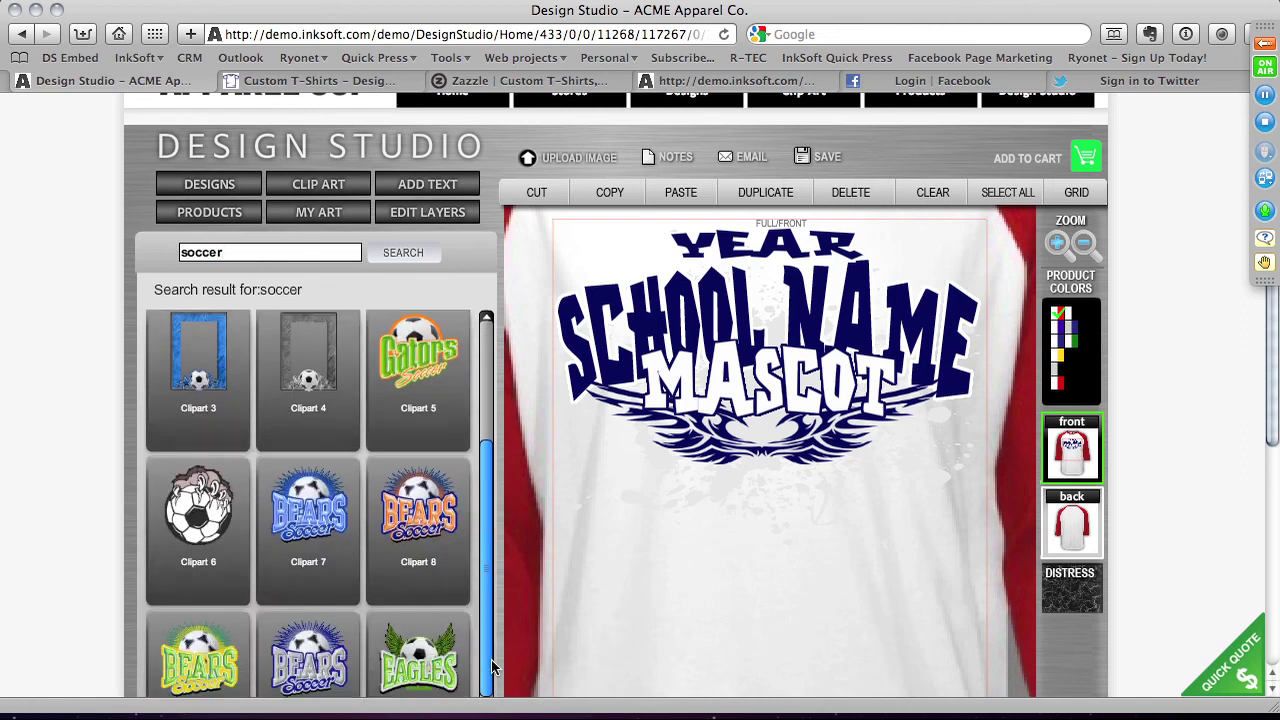
scroll(484, 643, down, 1)
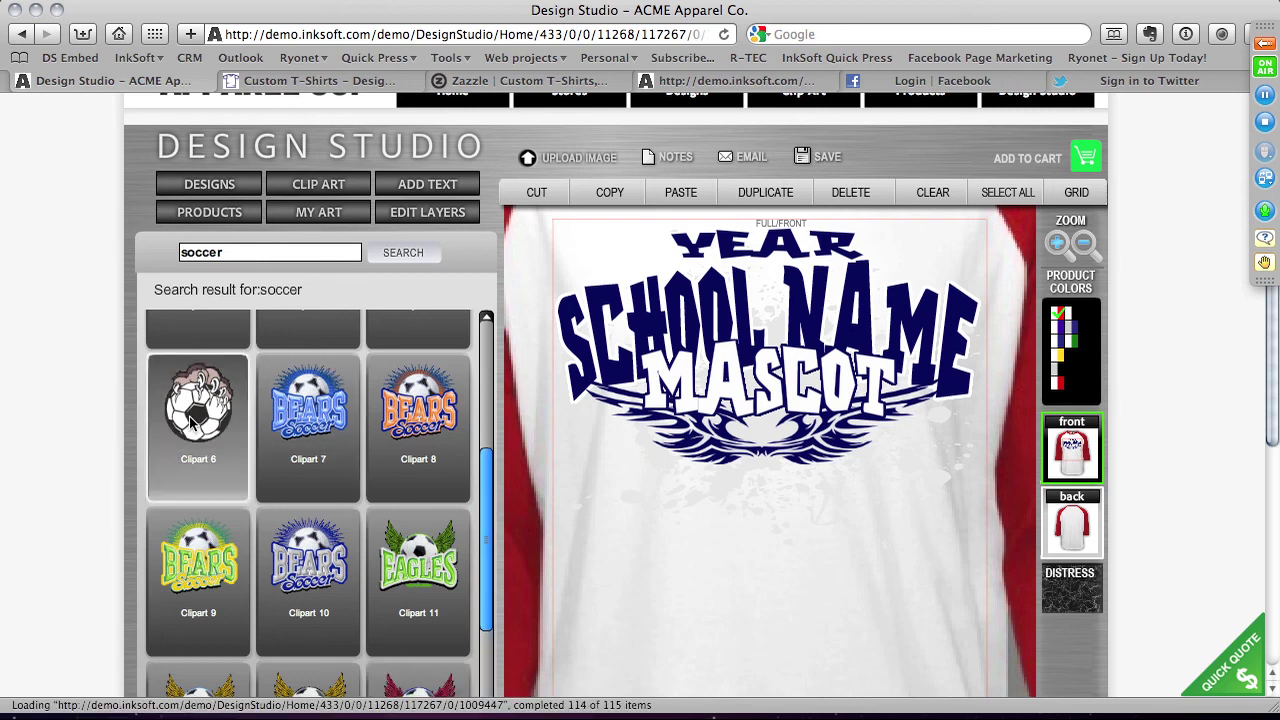
scroll(493, 594, down, 4)
scroll(493, 594, down, 8)
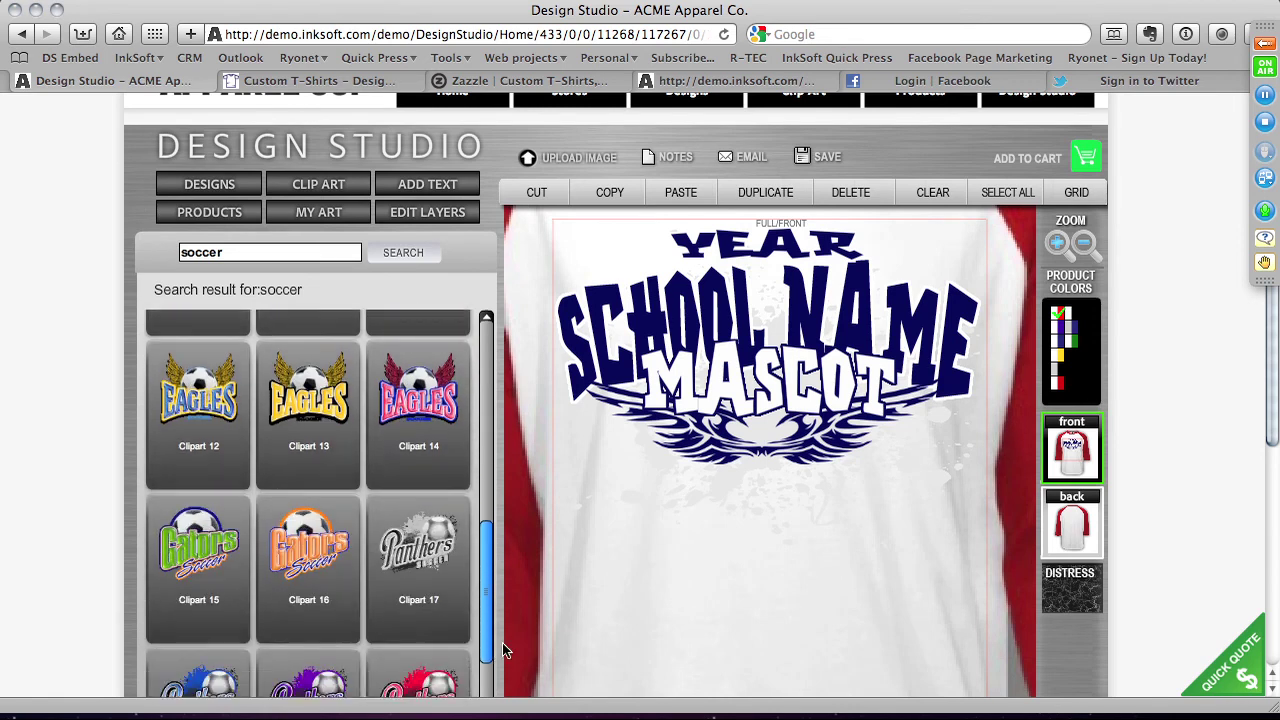
scroll(493, 568, down, 7)
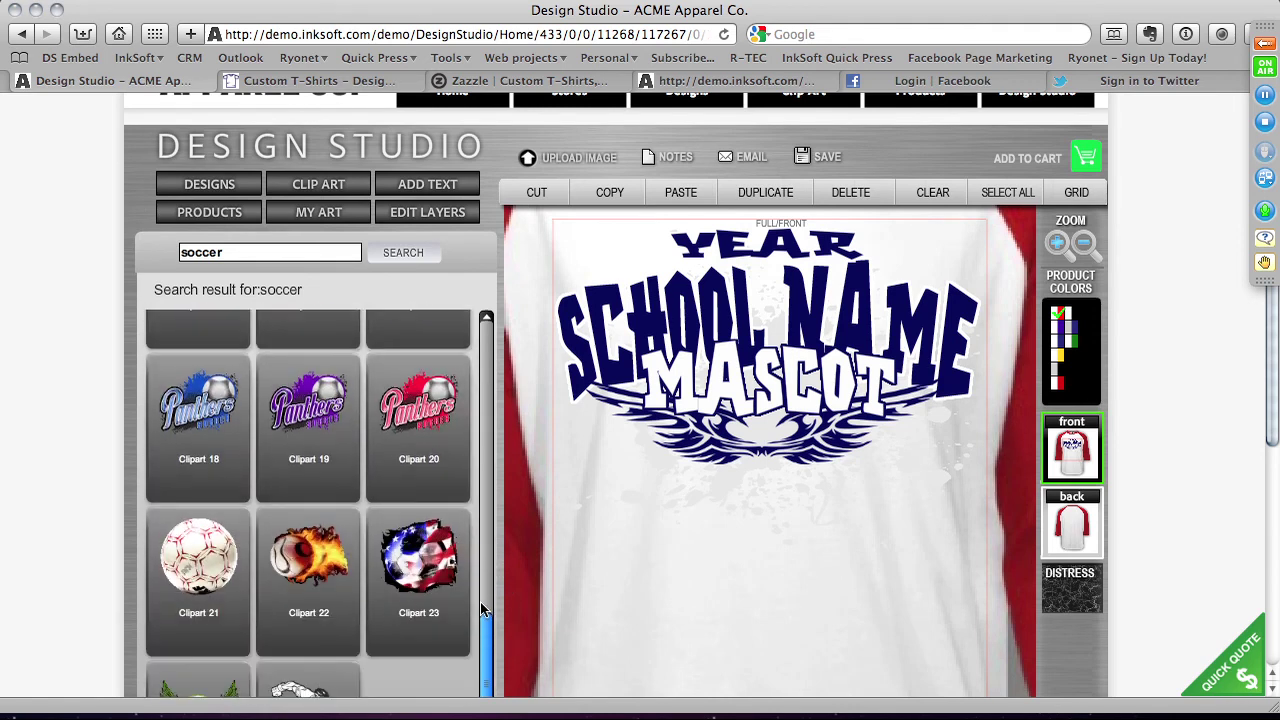
scroll(487, 620, down, 3)
scroll(487, 618, down, 3)
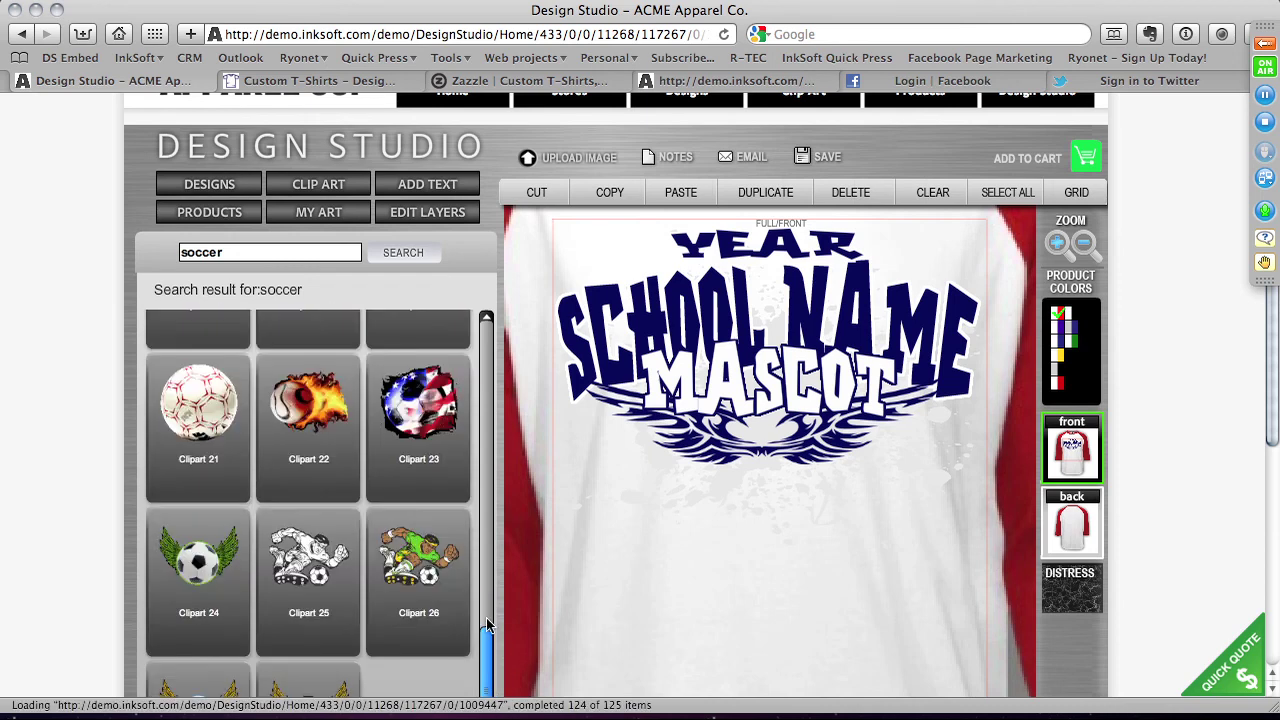
scroll(484, 633, down, 3)
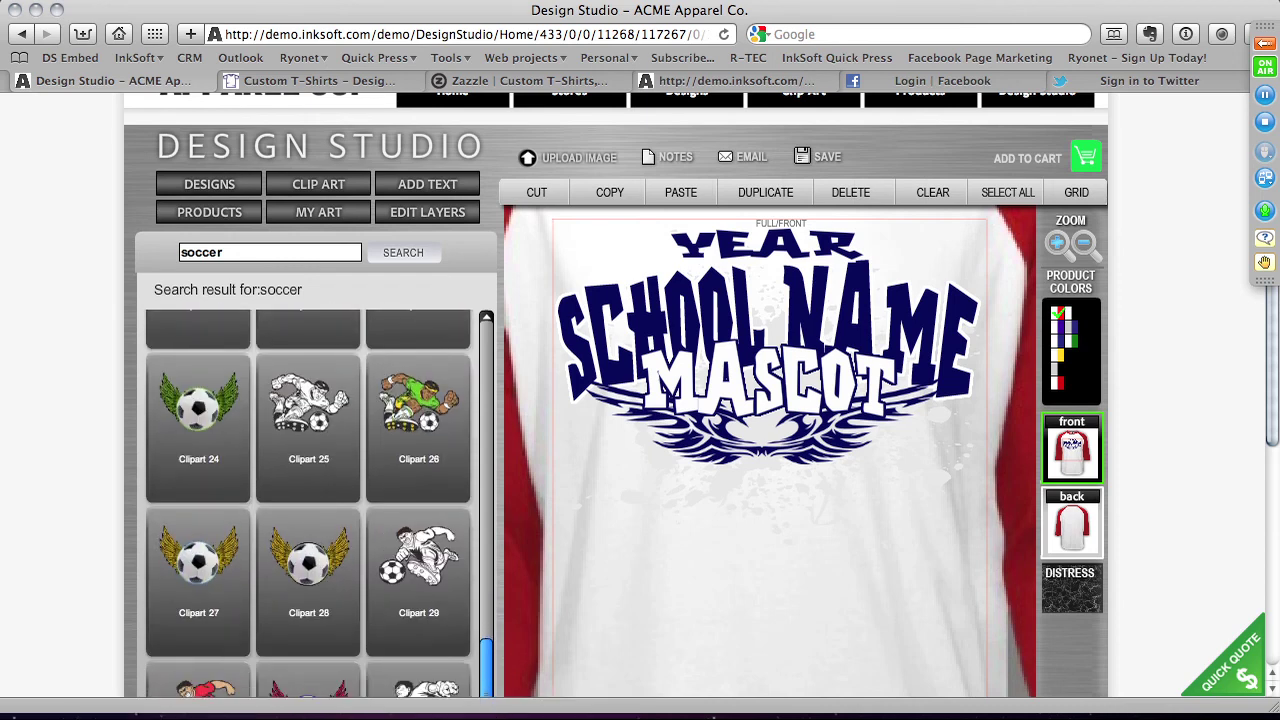
scroll(490, 640, down, 10)
scroll(480, 560, up, 10)
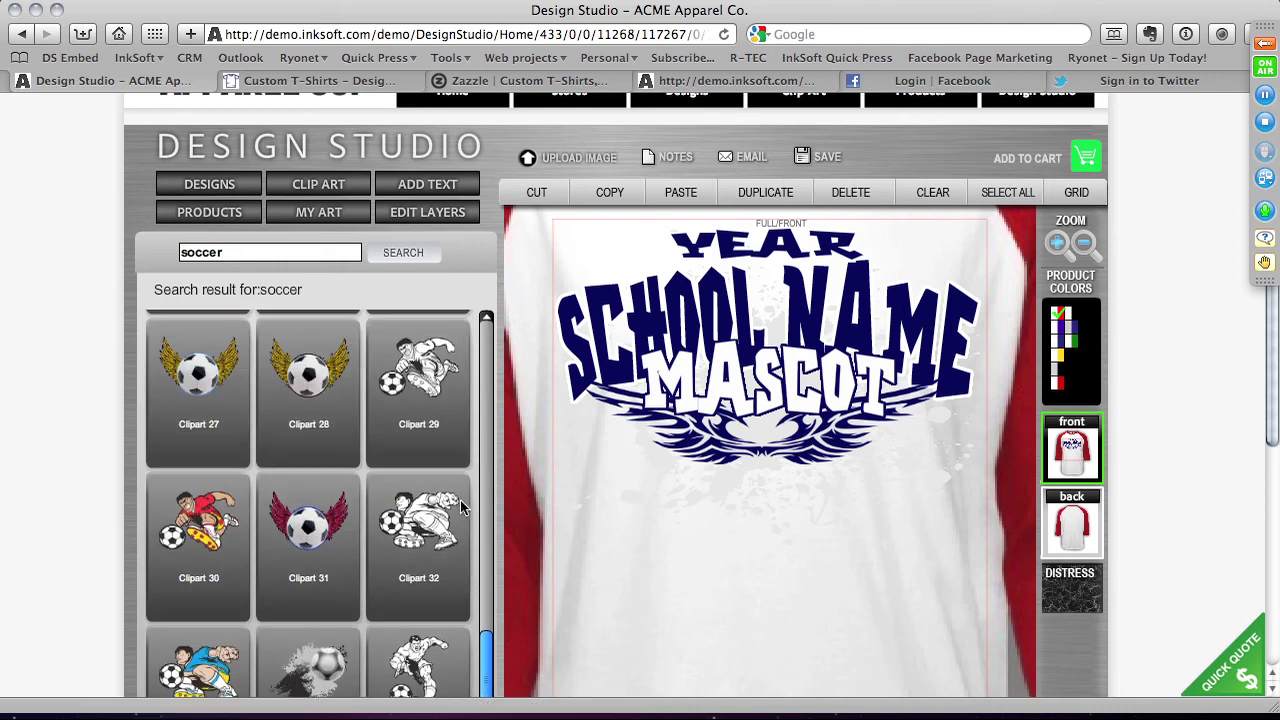
scroll(471, 420, up, 6)
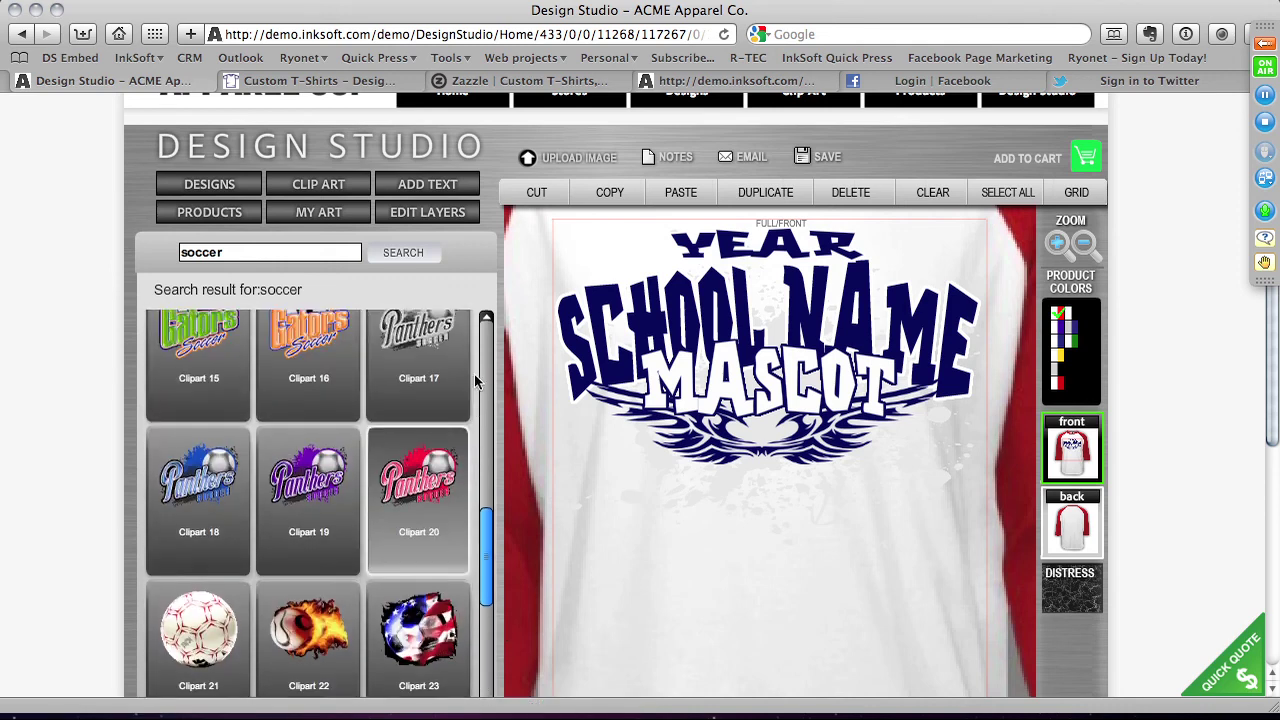
scroll(489, 334, up, 5)
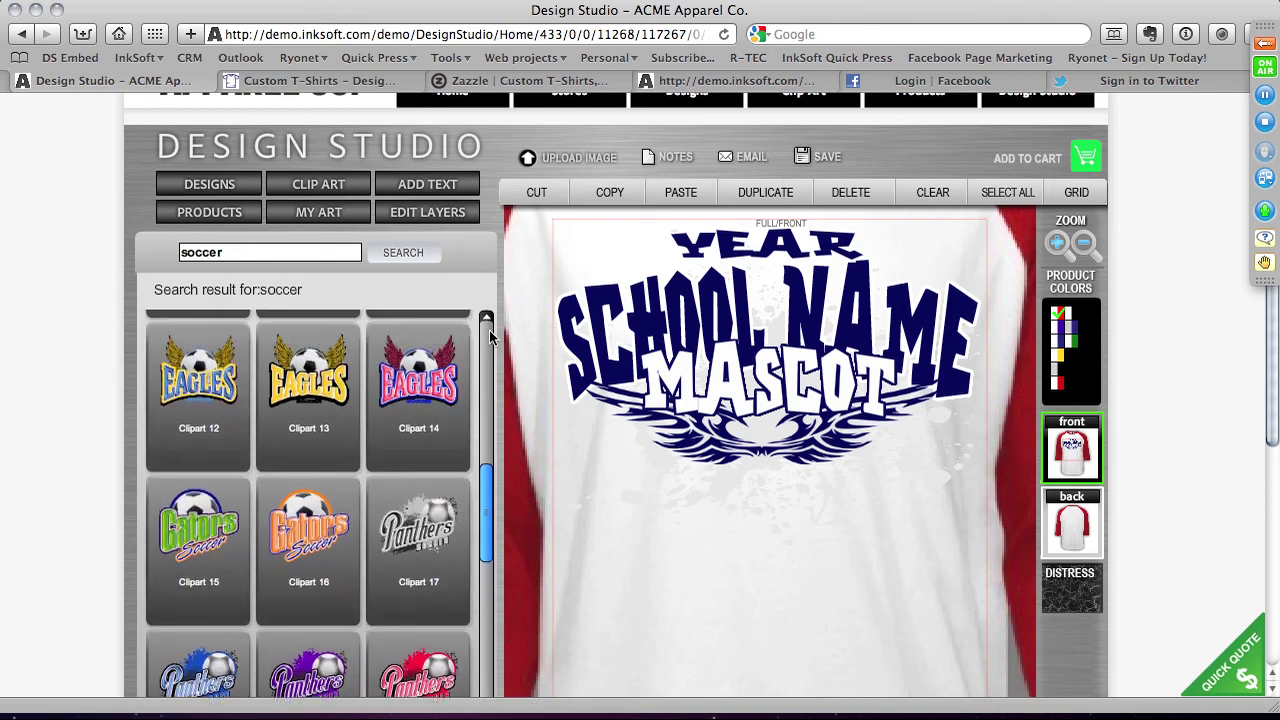
scroll(487, 436, up, 3)
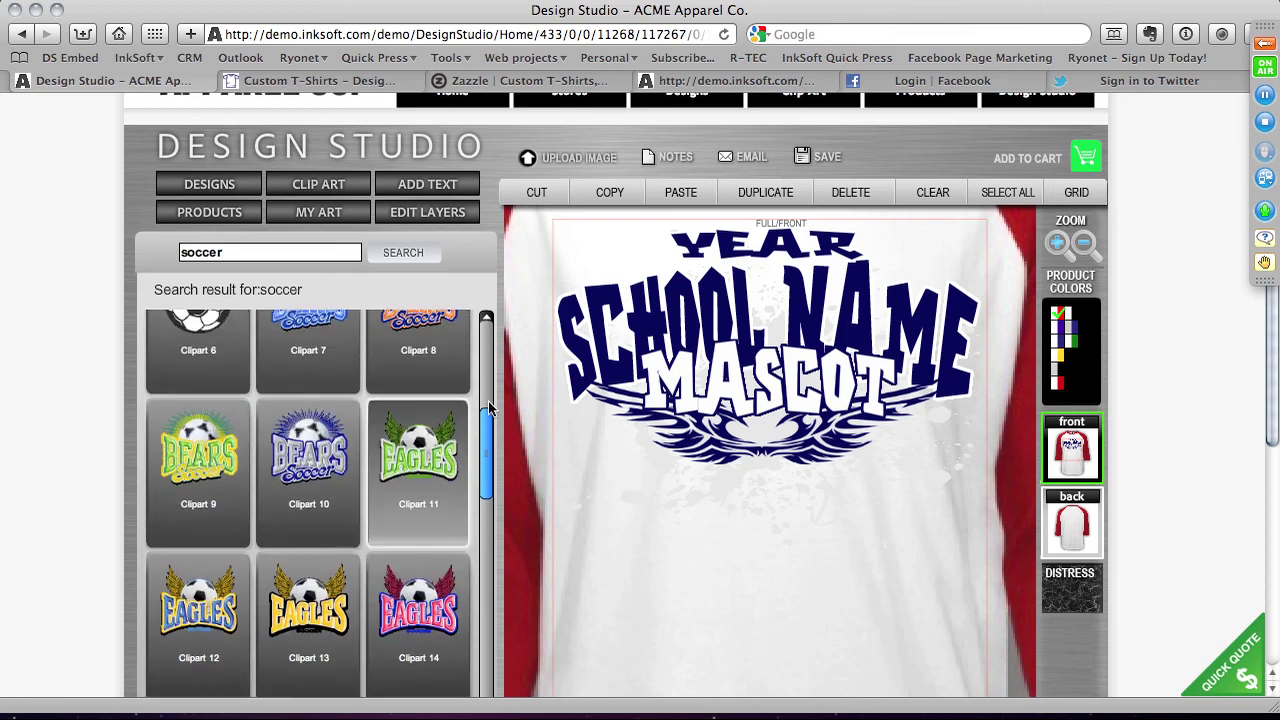
scroll(296, 432, up, 3)
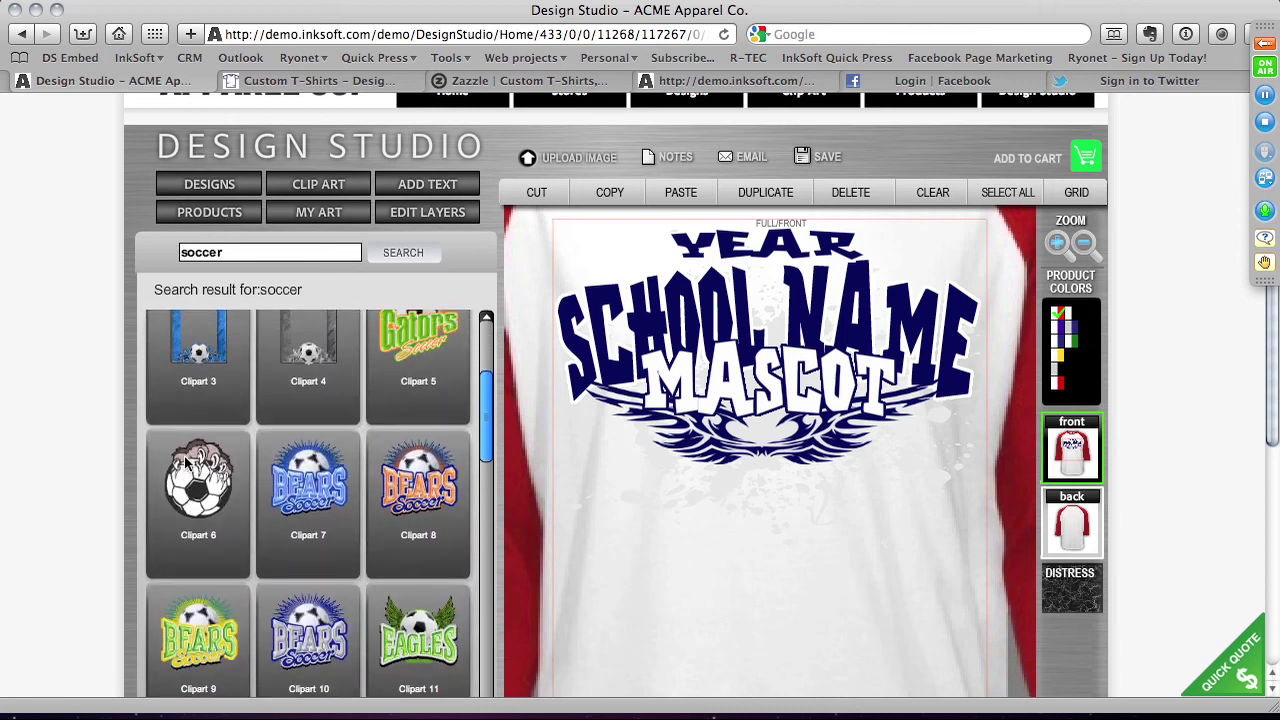
scroll(197, 588, up, 2)
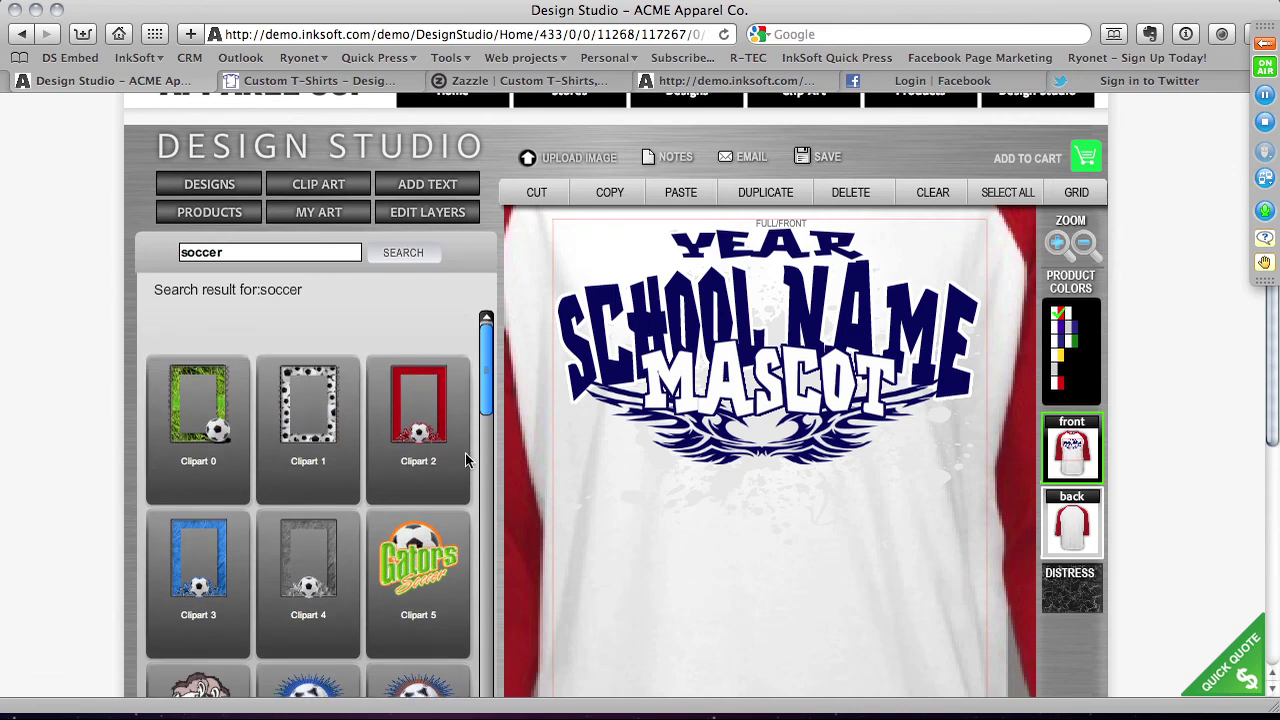
scroll(482, 380, down, 4)
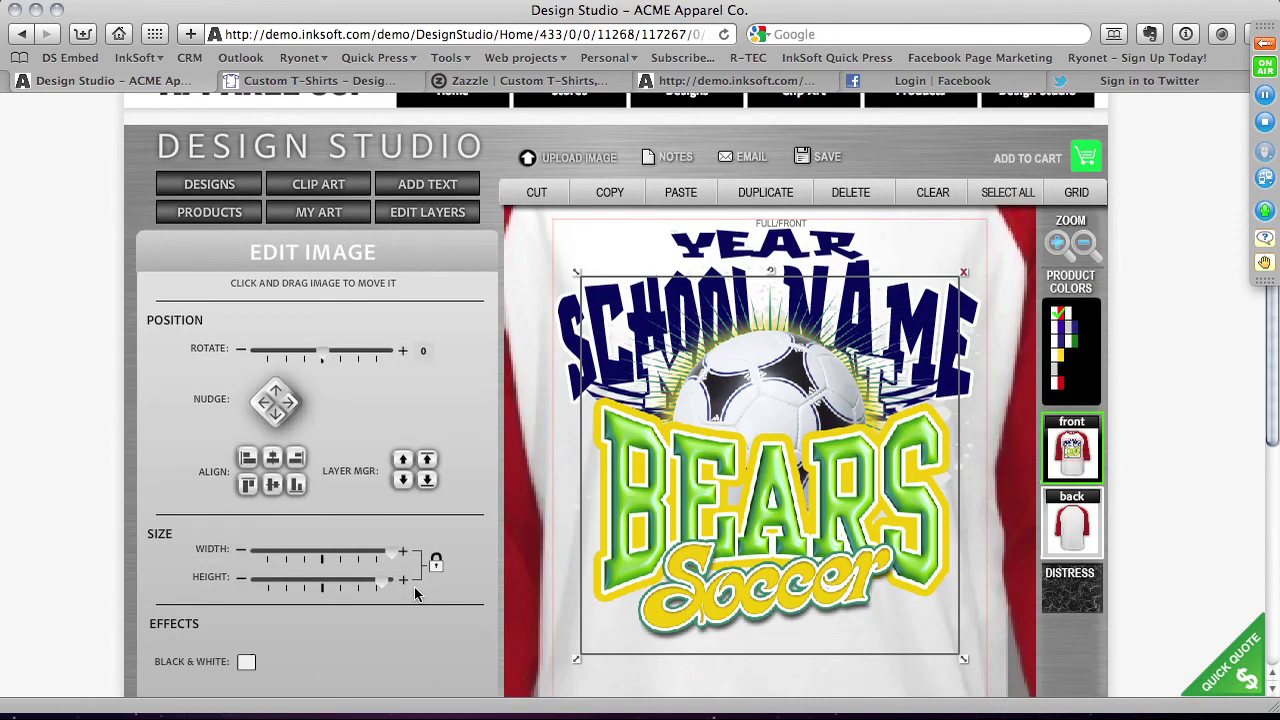
Shrink the trial Bears Soccer clip art on the shirt, then delete it.
drag(965, 657, 885, 555)
click(923, 456)
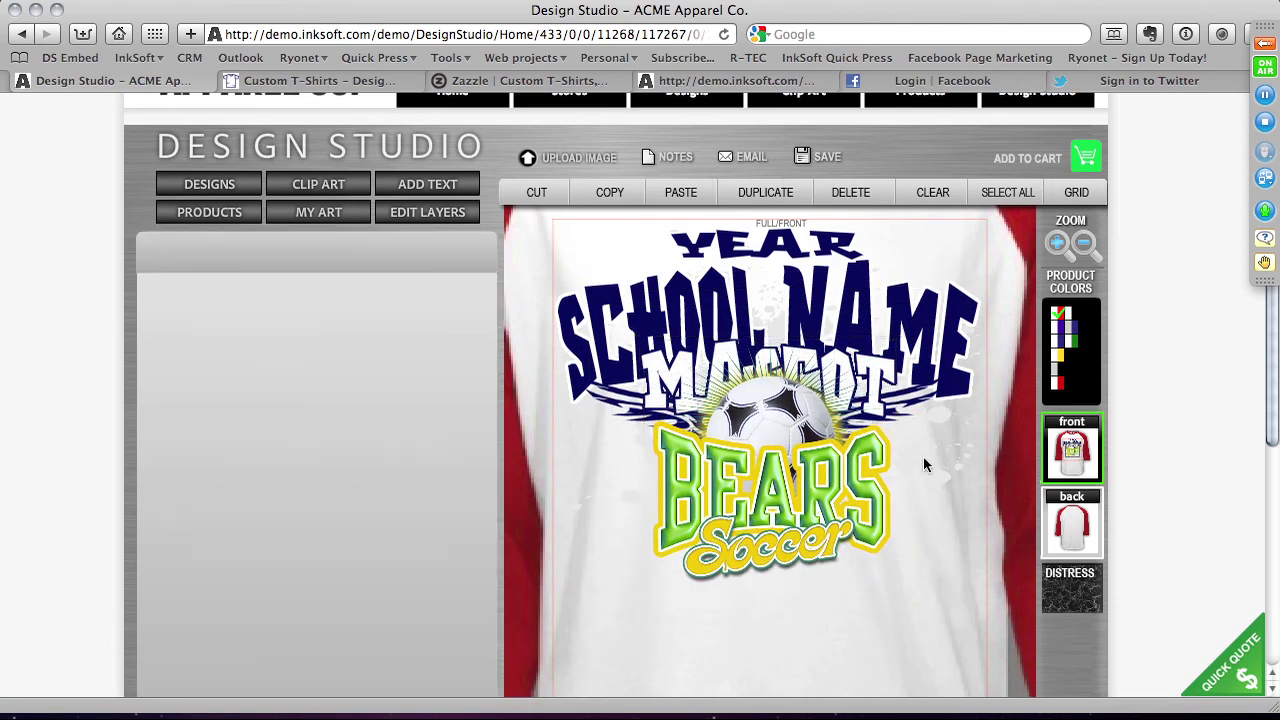
click(839, 464)
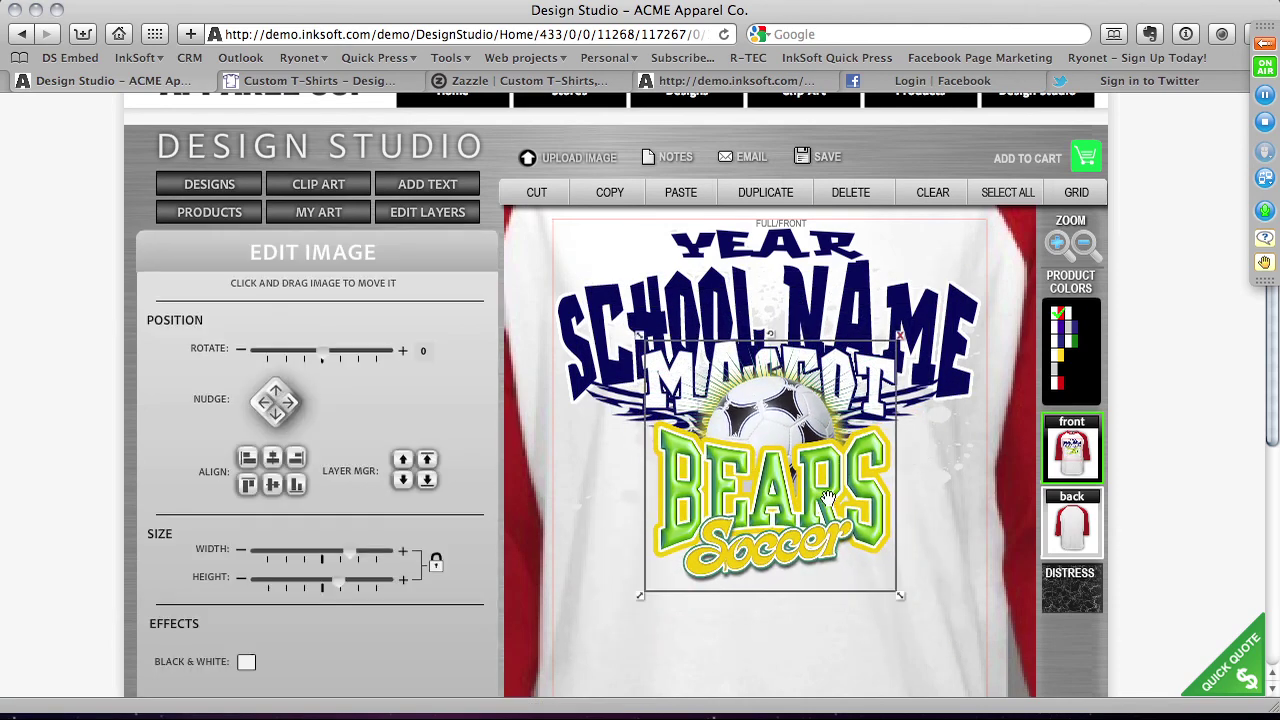
click(900, 340)
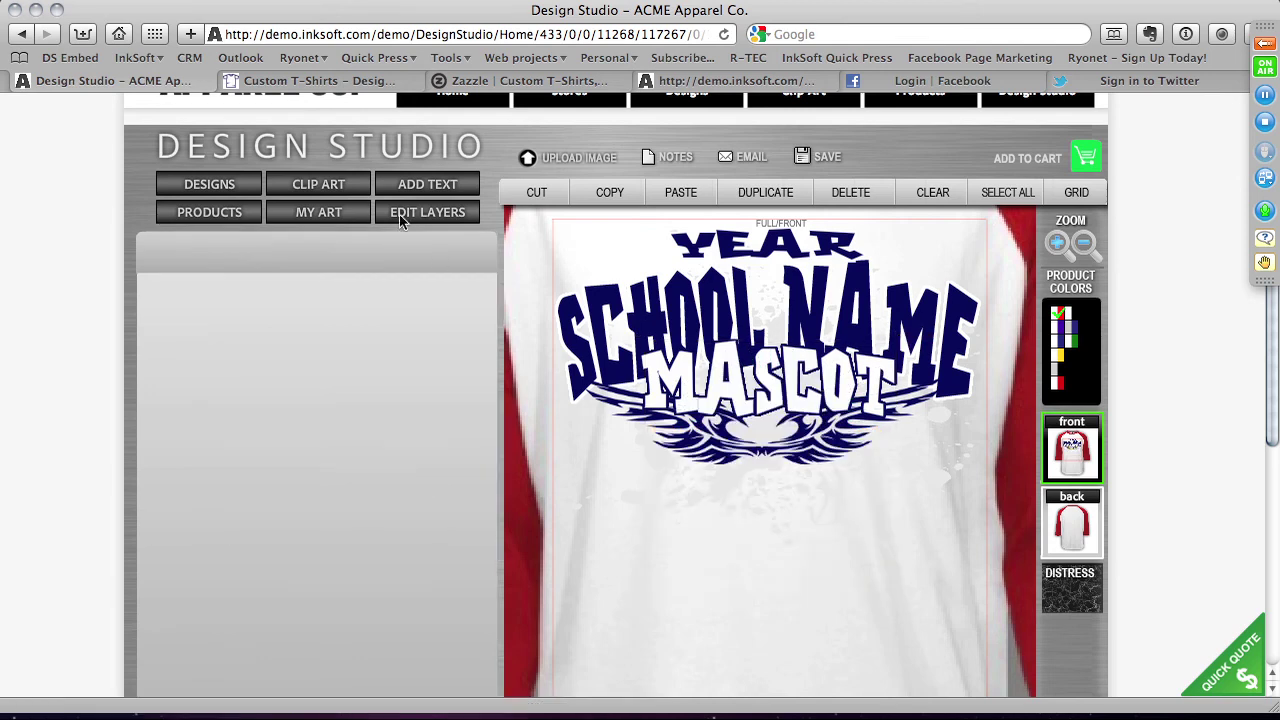
click(337, 211)
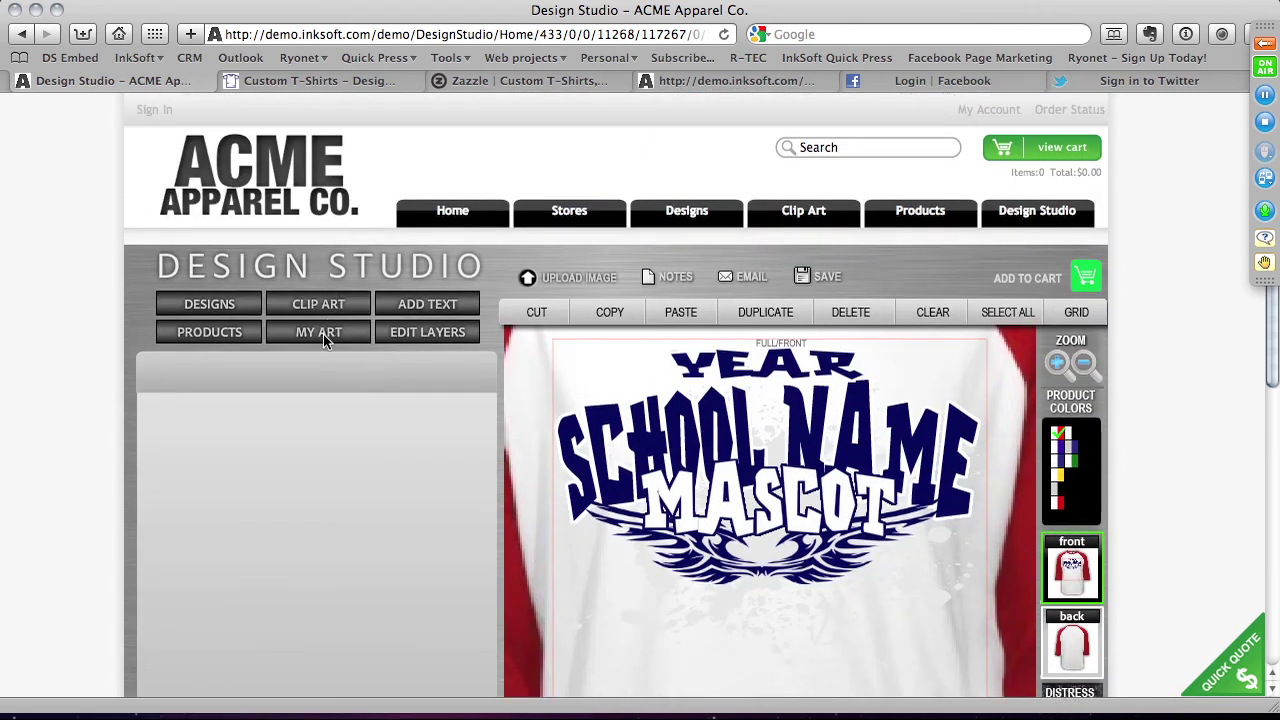
click(323, 335)
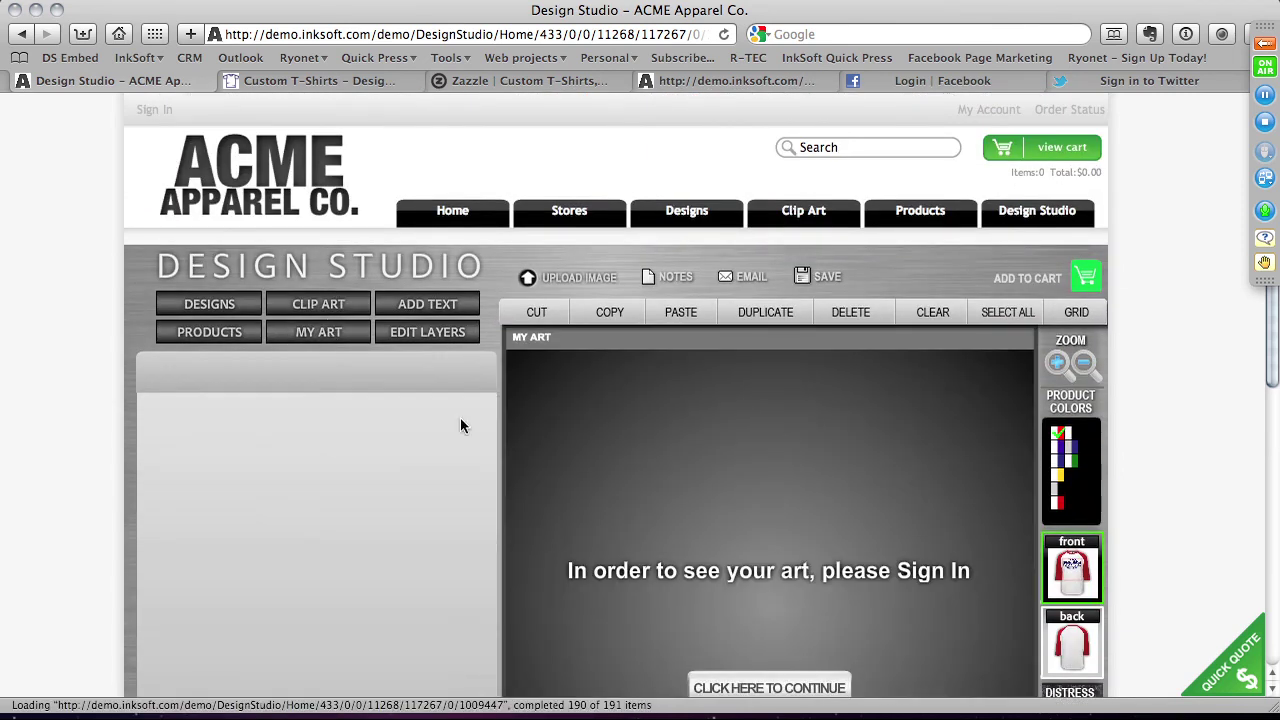
scroll(736, 540, down, 3)
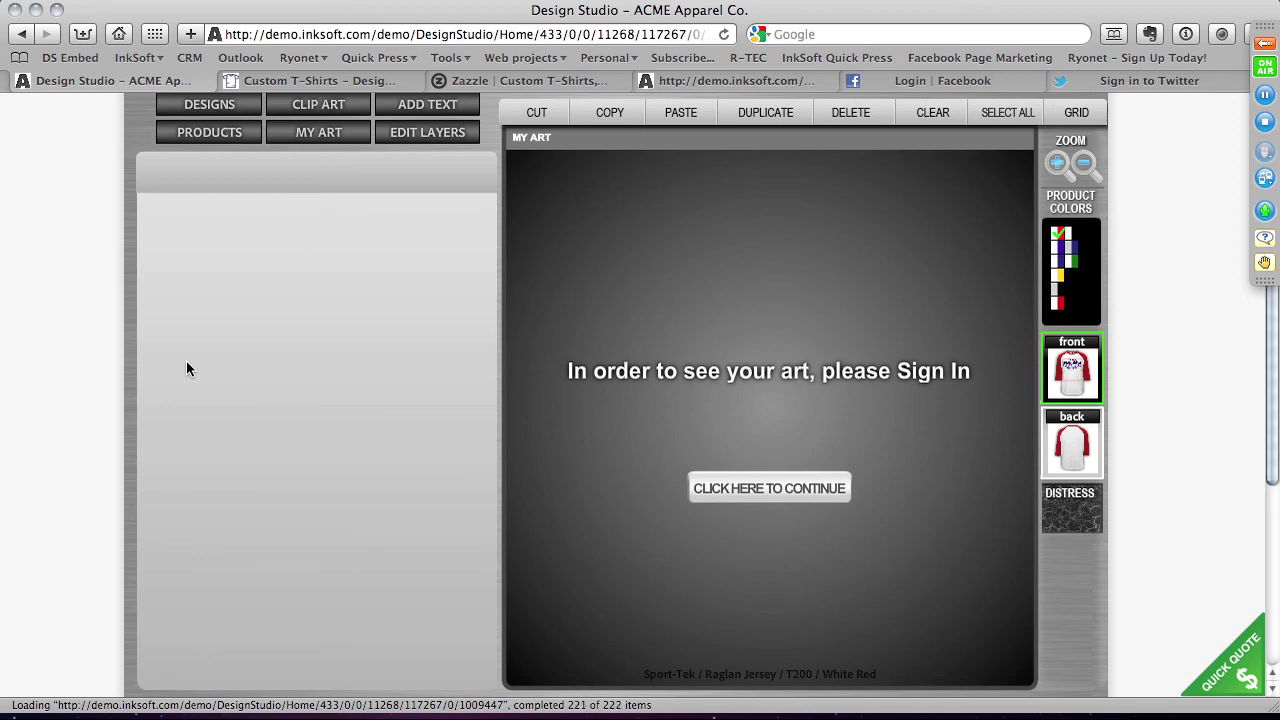
click(769, 488)
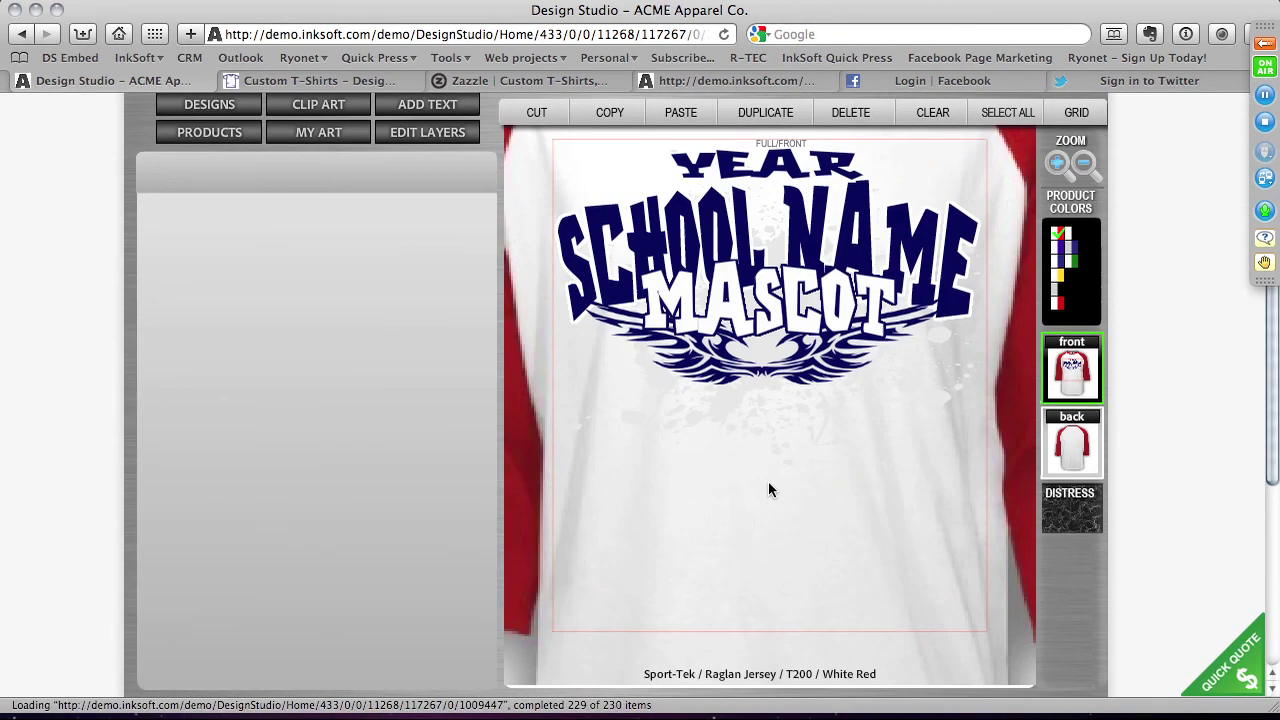
scroll(454, 391, up, 4)
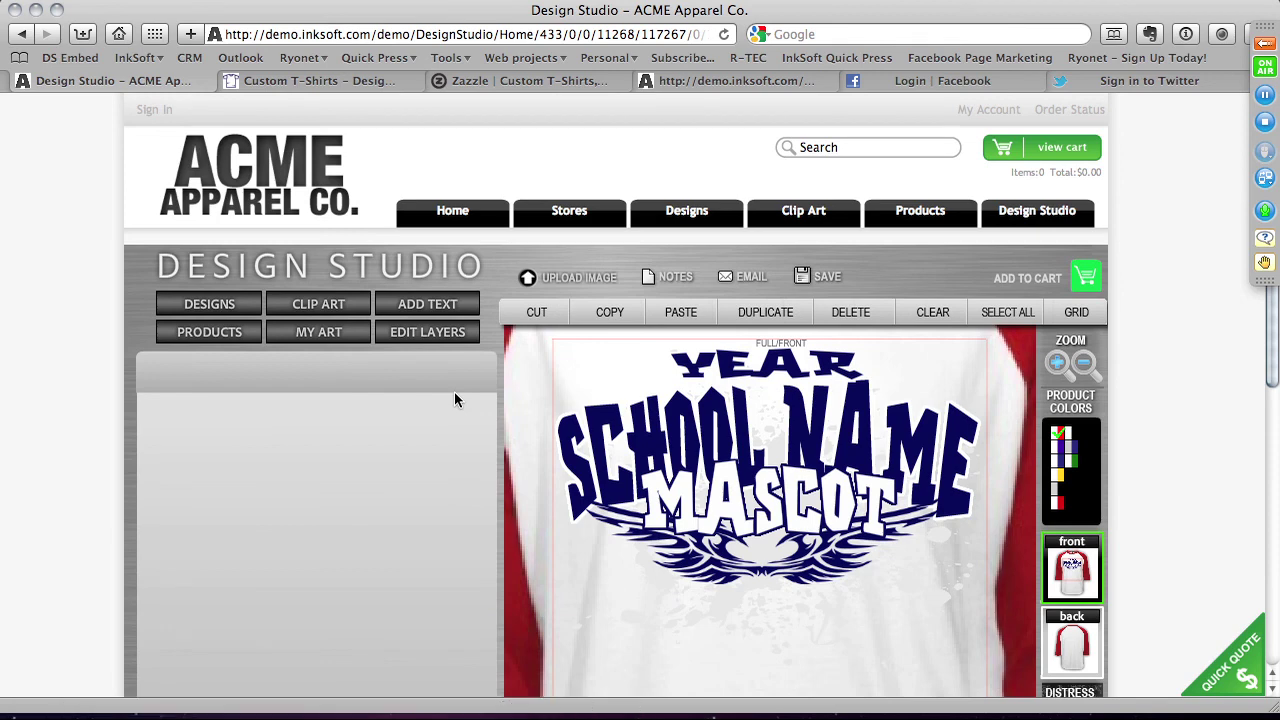
Replace the Year, School Name and Mascot placeholders with 'state', 'champs' and 'eagles'.
click(756, 362)
drag(387, 432, 268, 430)
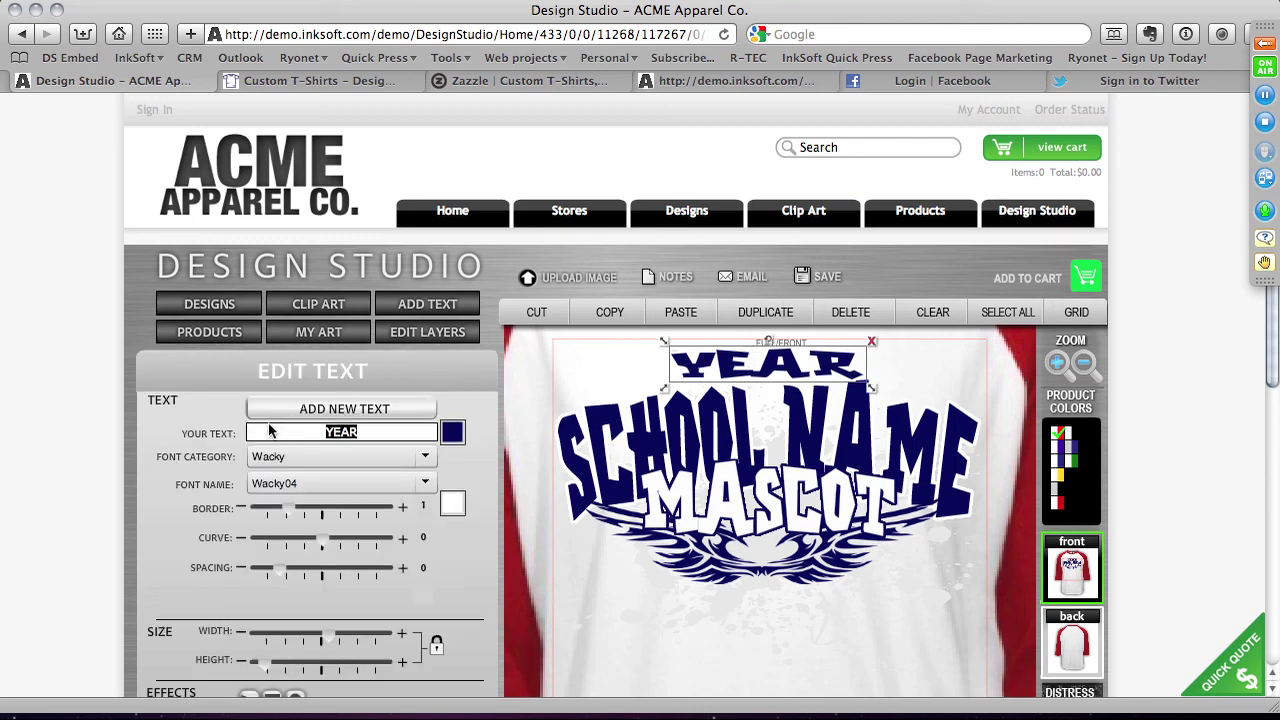
text(state)
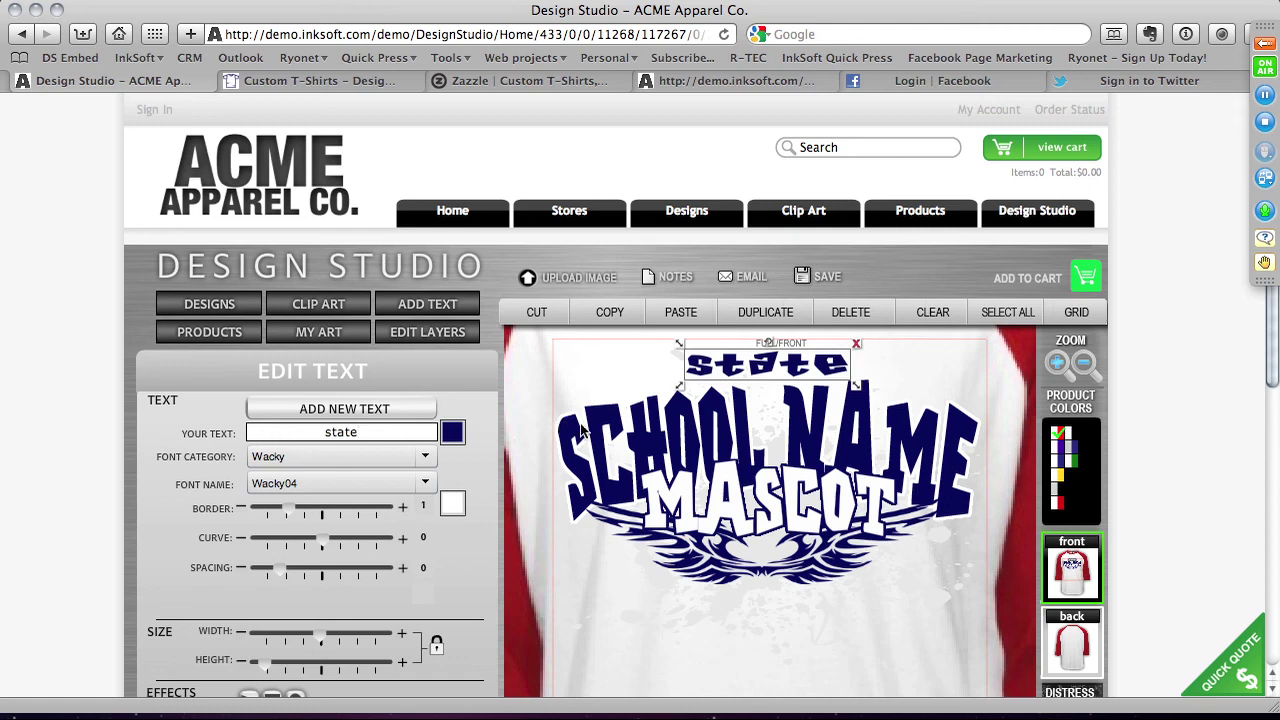
click(712, 488)
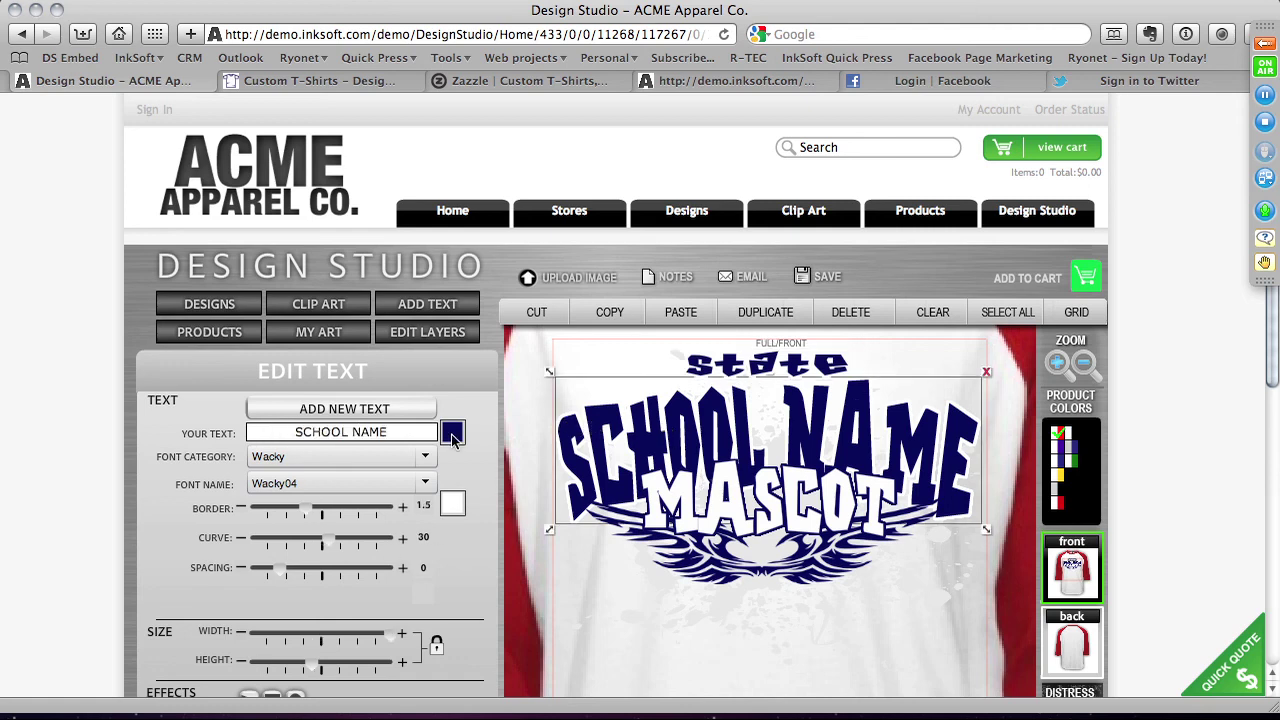
triple_click(367, 440)
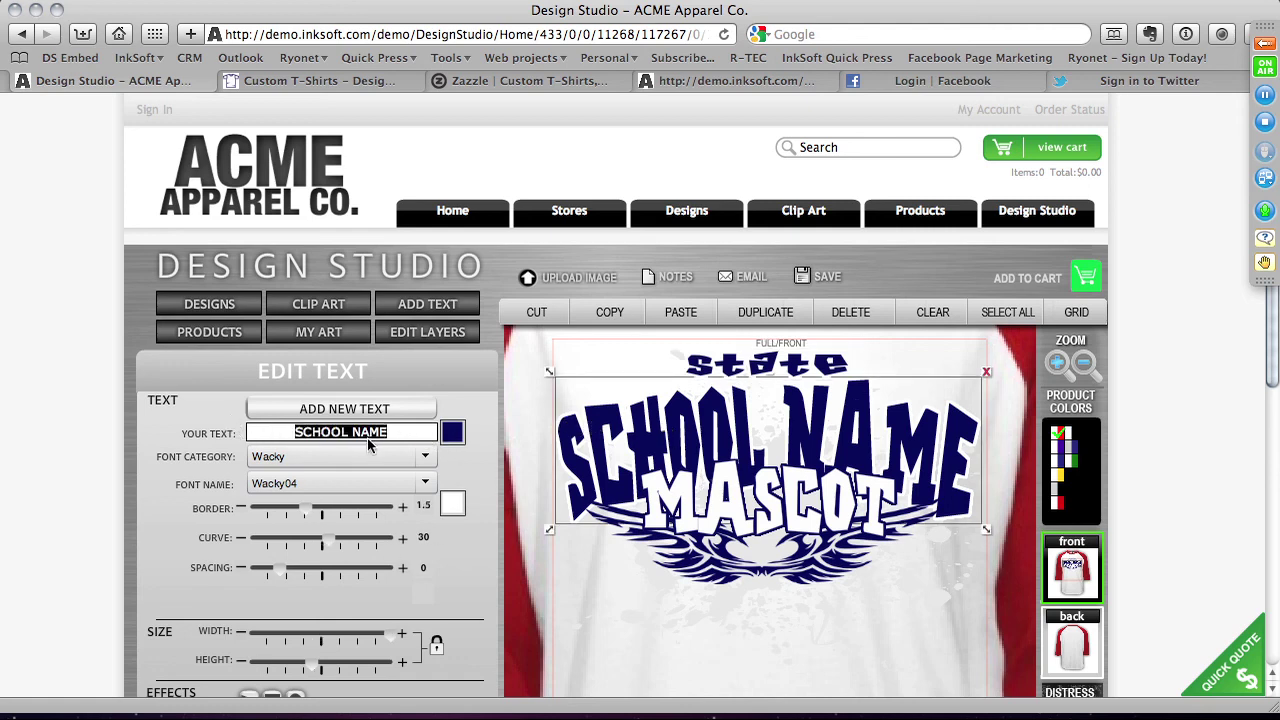
text(champs)
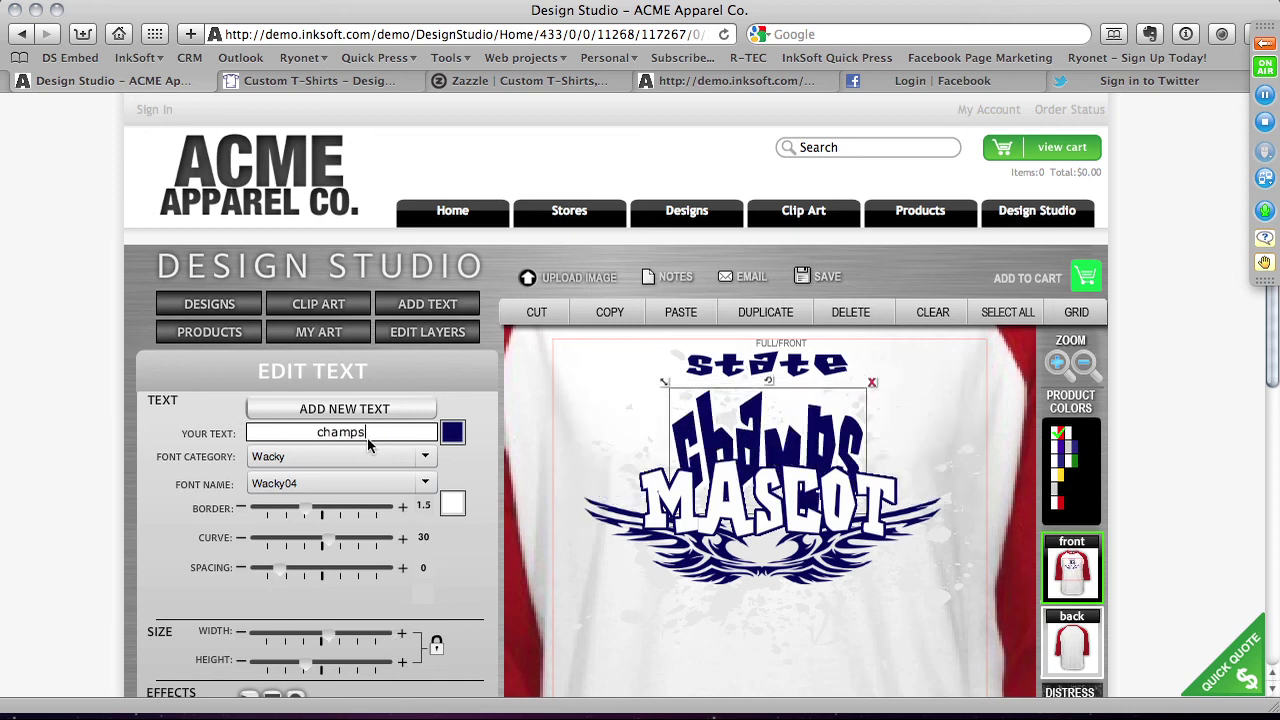
click(700, 502)
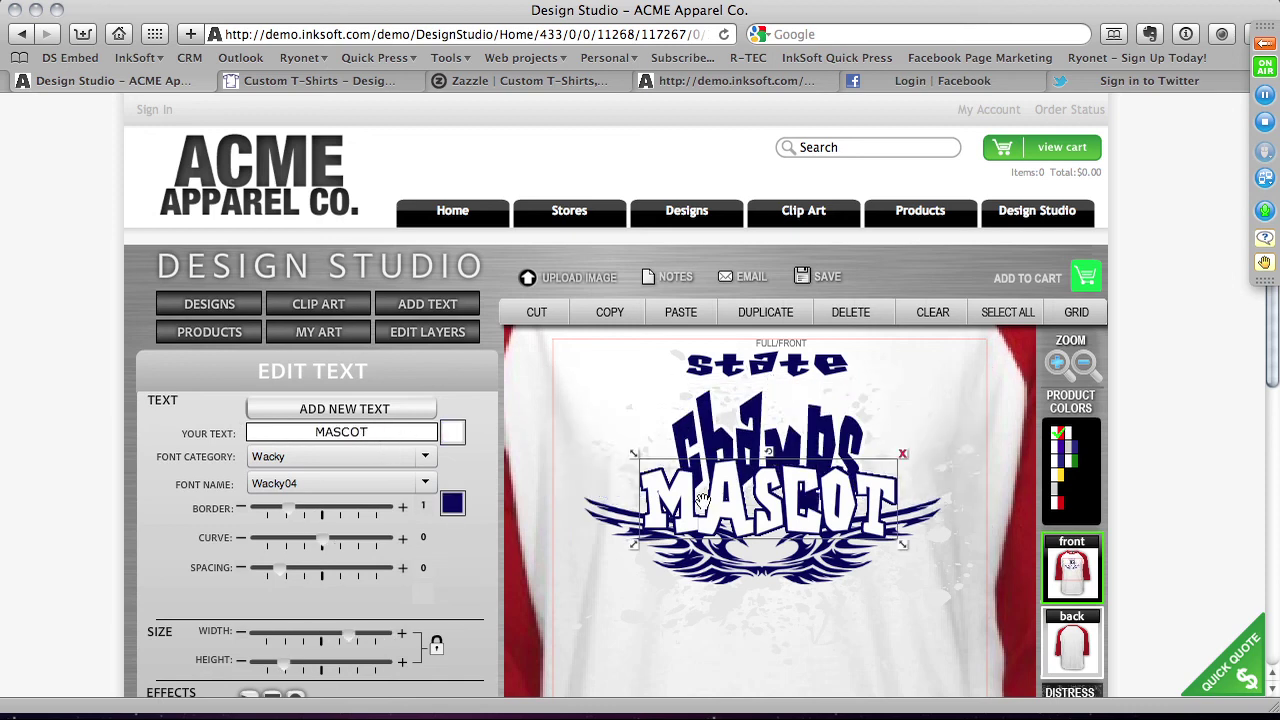
double_click(383, 433)
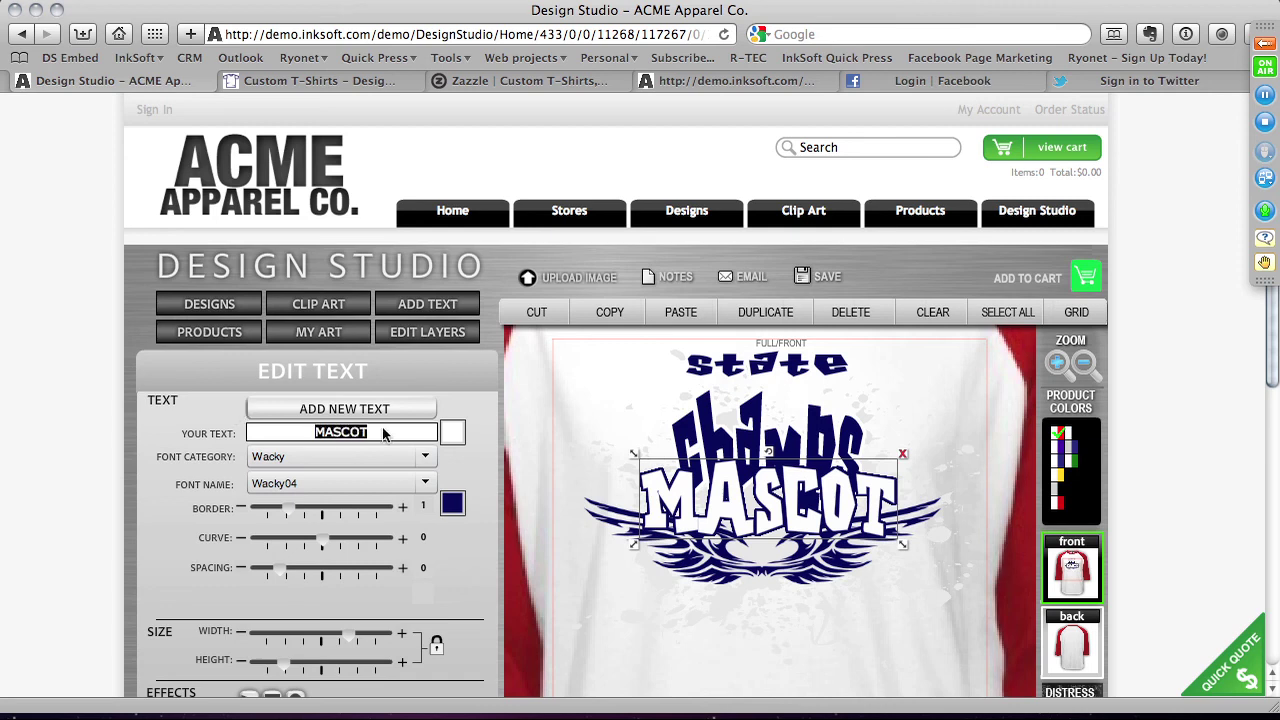
text(eagel)
key(BackSpace)
key(BackSpace)
text(les)
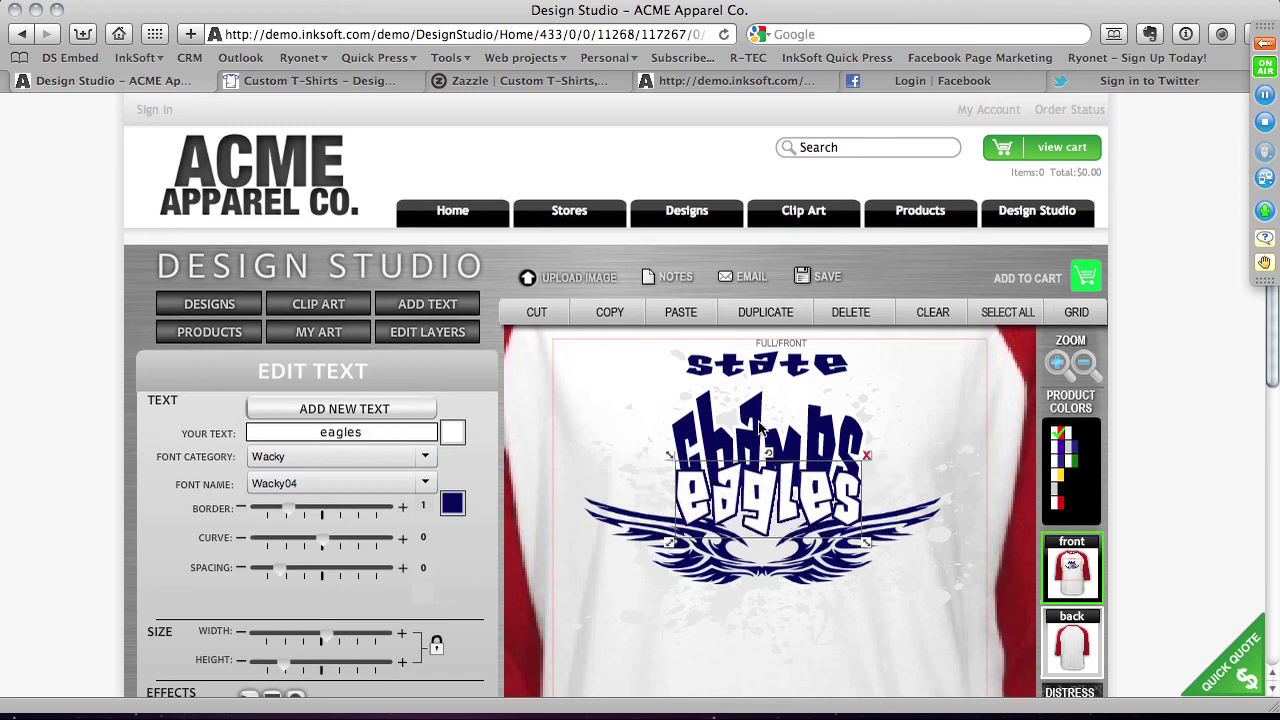
Change the champs line to read 'state champs'.
click(752, 420)
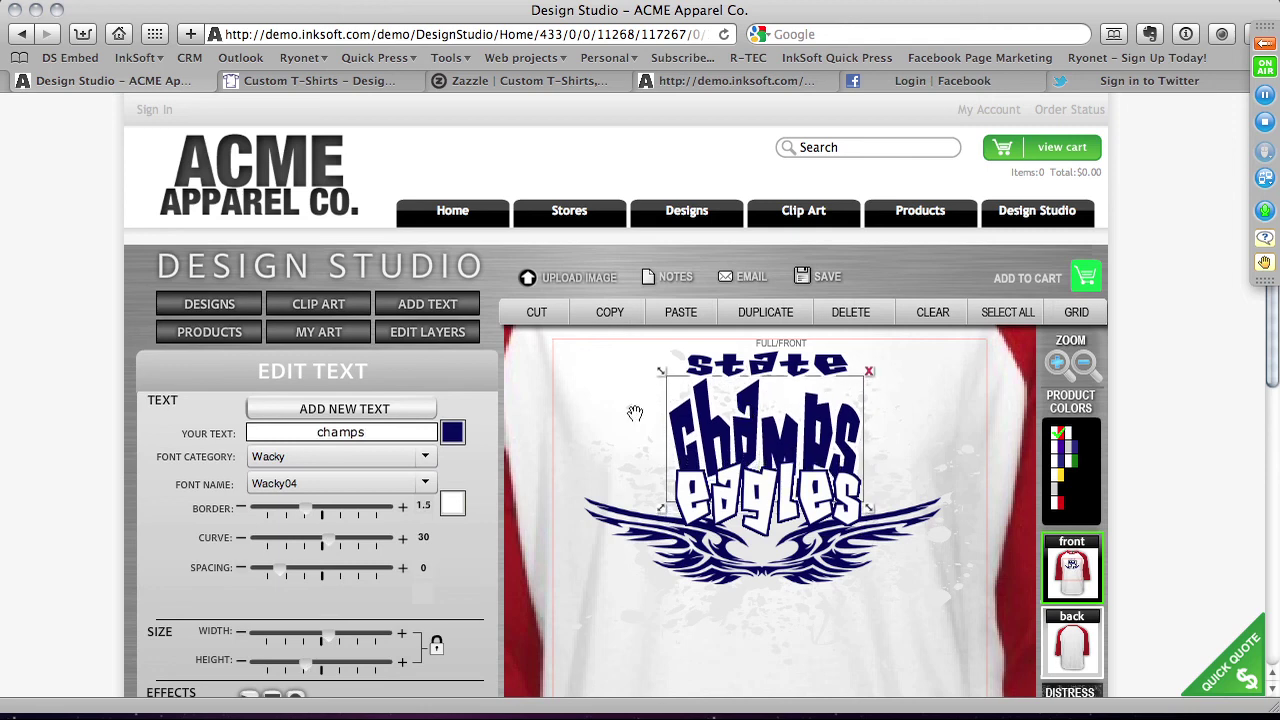
drag(368, 432, 280, 425)
key(Right)
text(state)
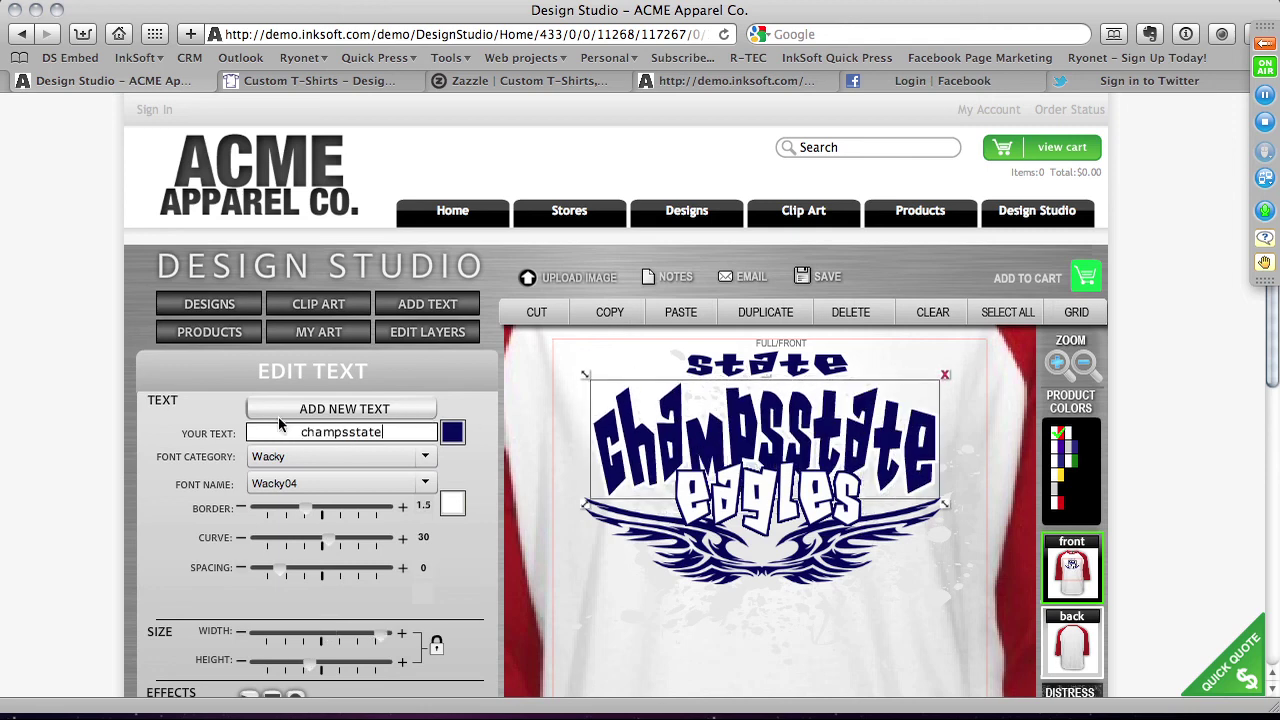
key(BackSpace)
key(BackSpace)
key(BackSpace)
key(BackSpace)
key(BackSpace)
key(BackSpace)
key(BackSpace)
key(BackSpace)
key(BackSpace)
key(BackSpace)
key(BackSpace)
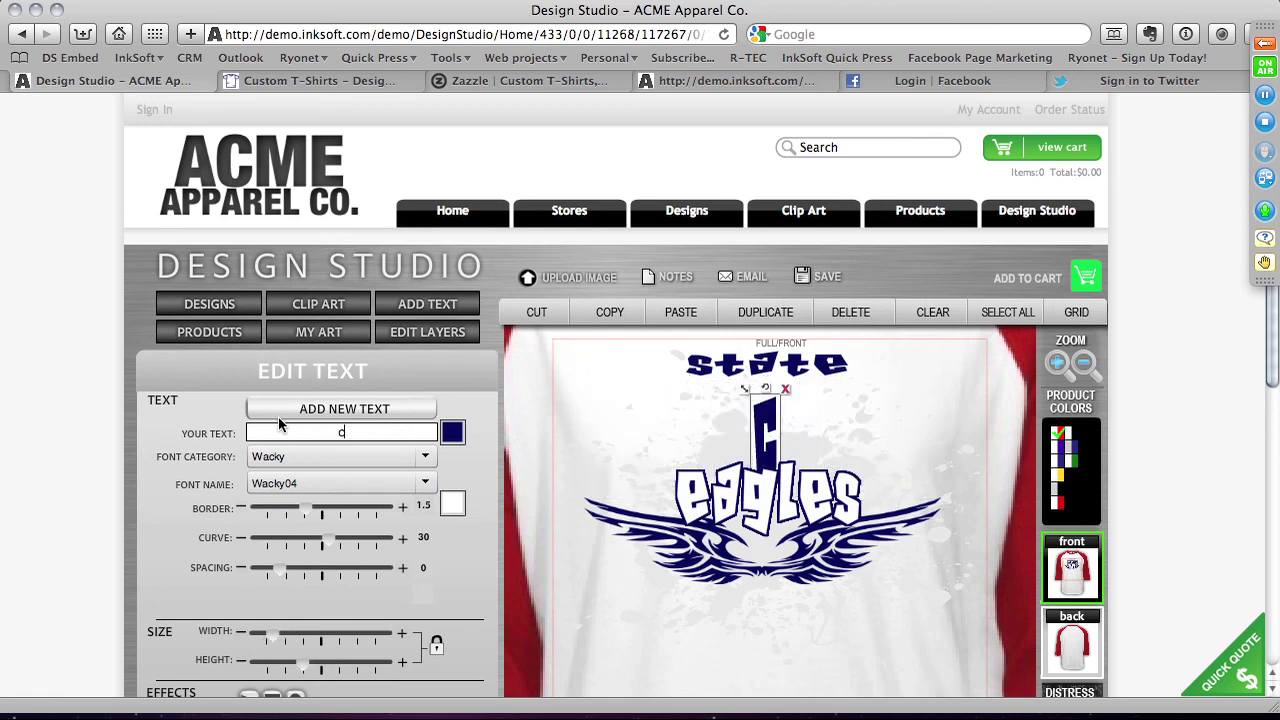
text(state ch)
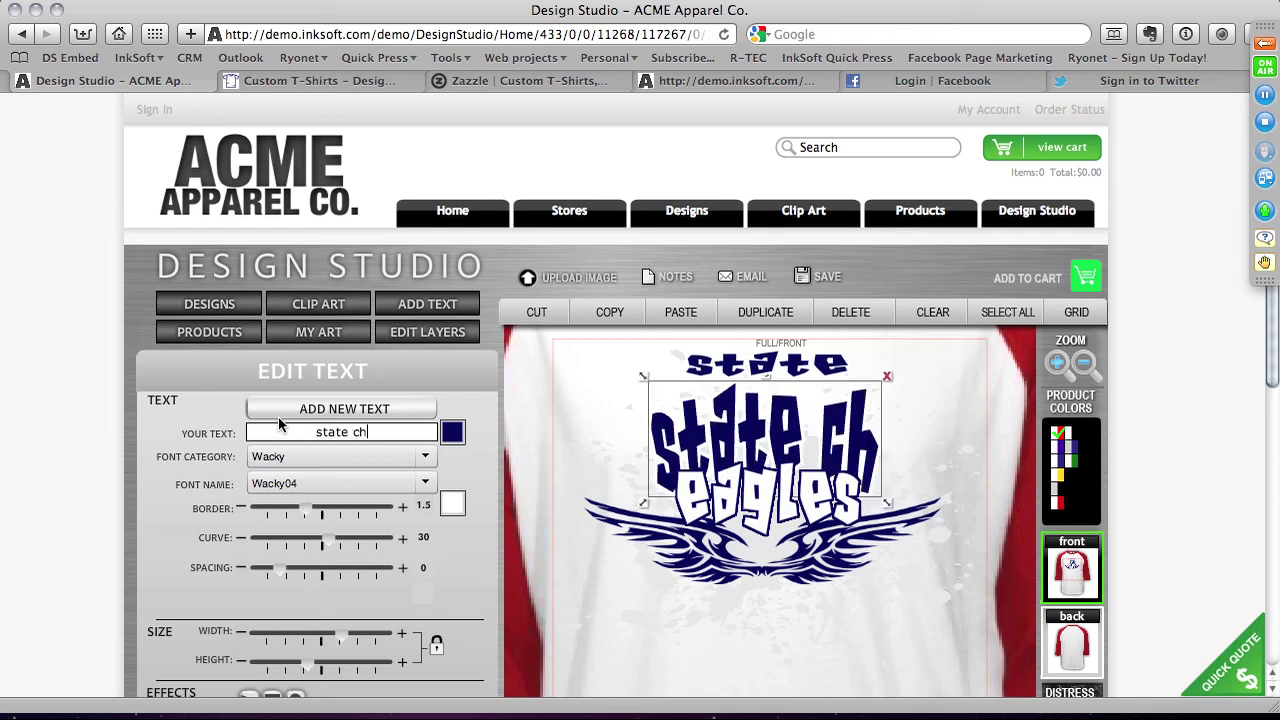
text(am)
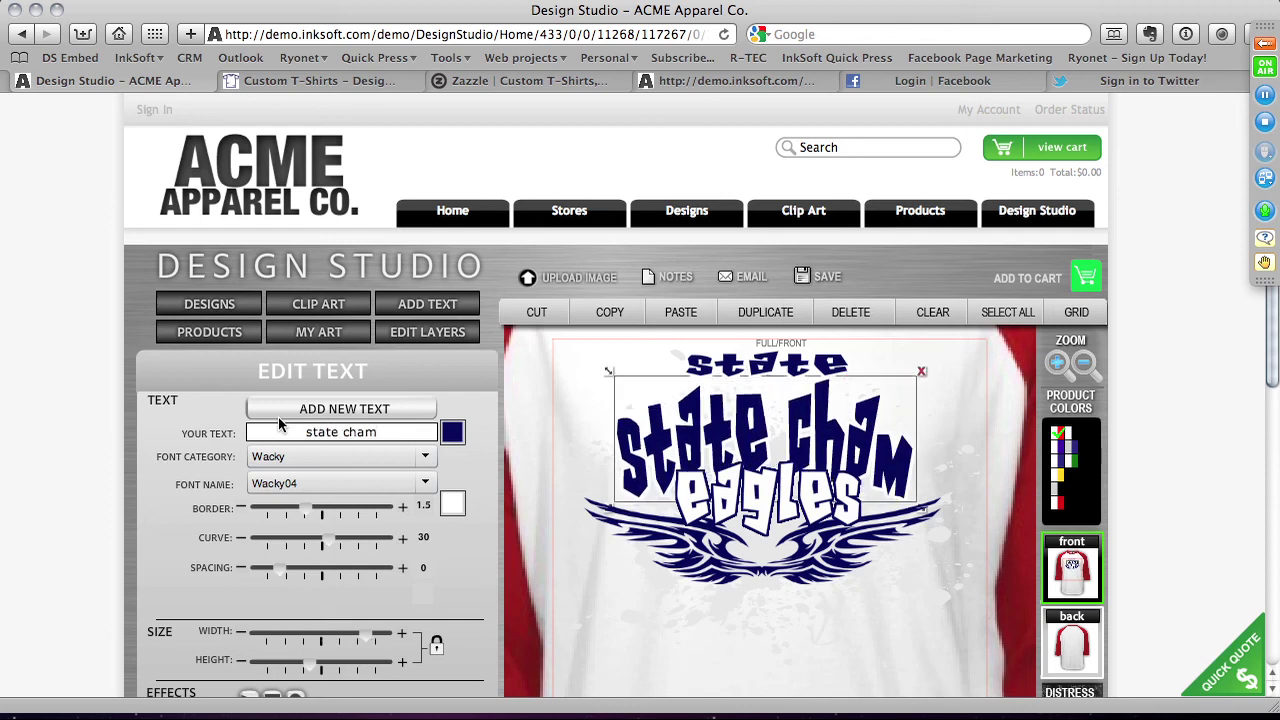
text(ps)
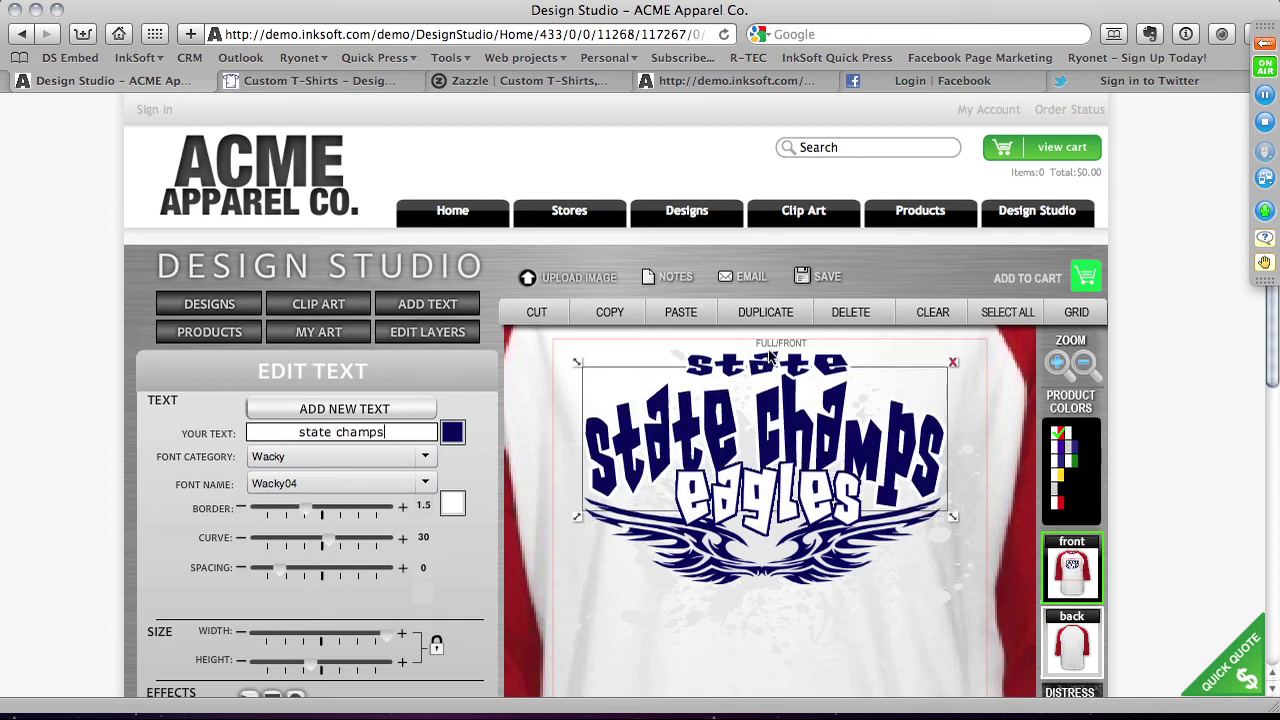
Replace the small top 'state' text with '2011'.
click(818, 360)
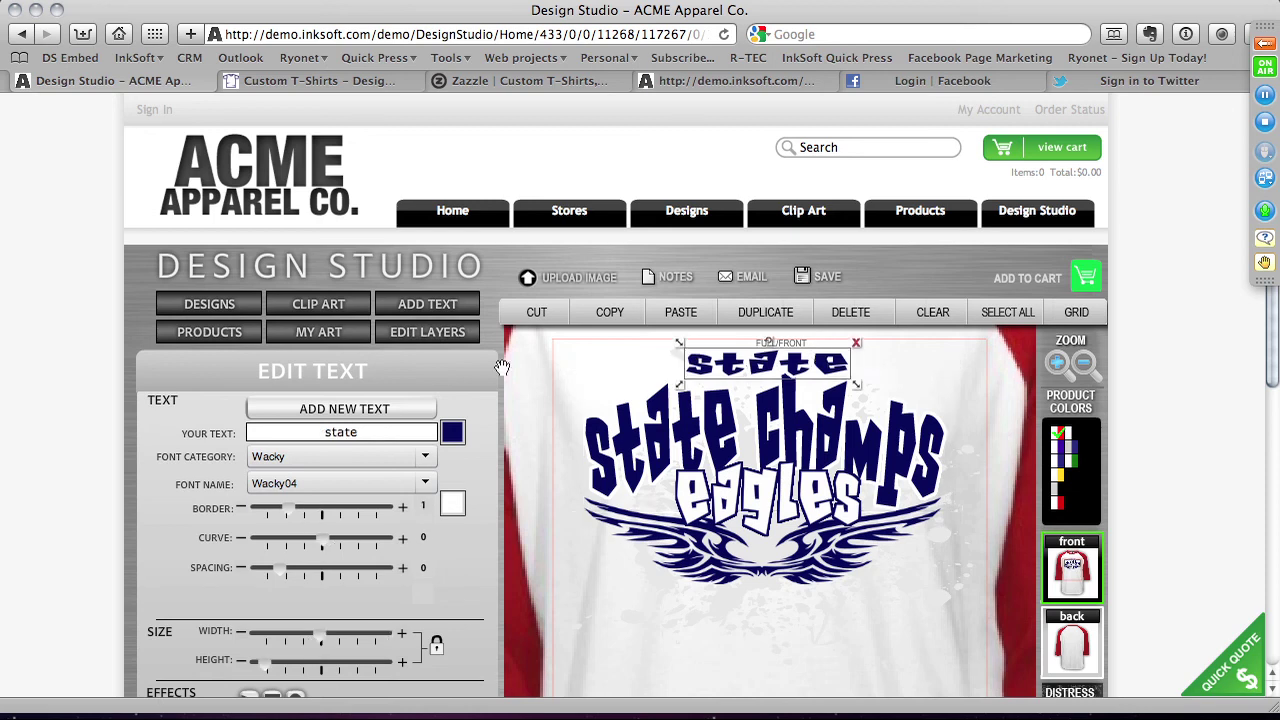
double_click(394, 436)
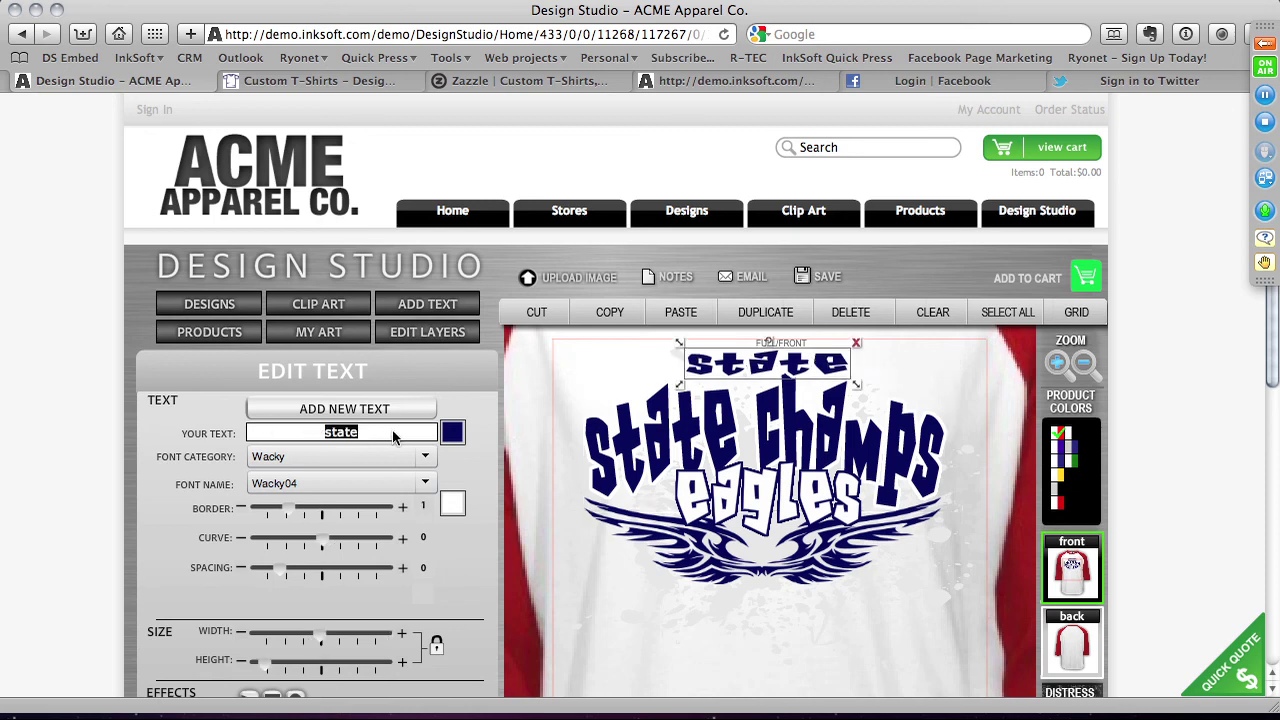
text(2011)
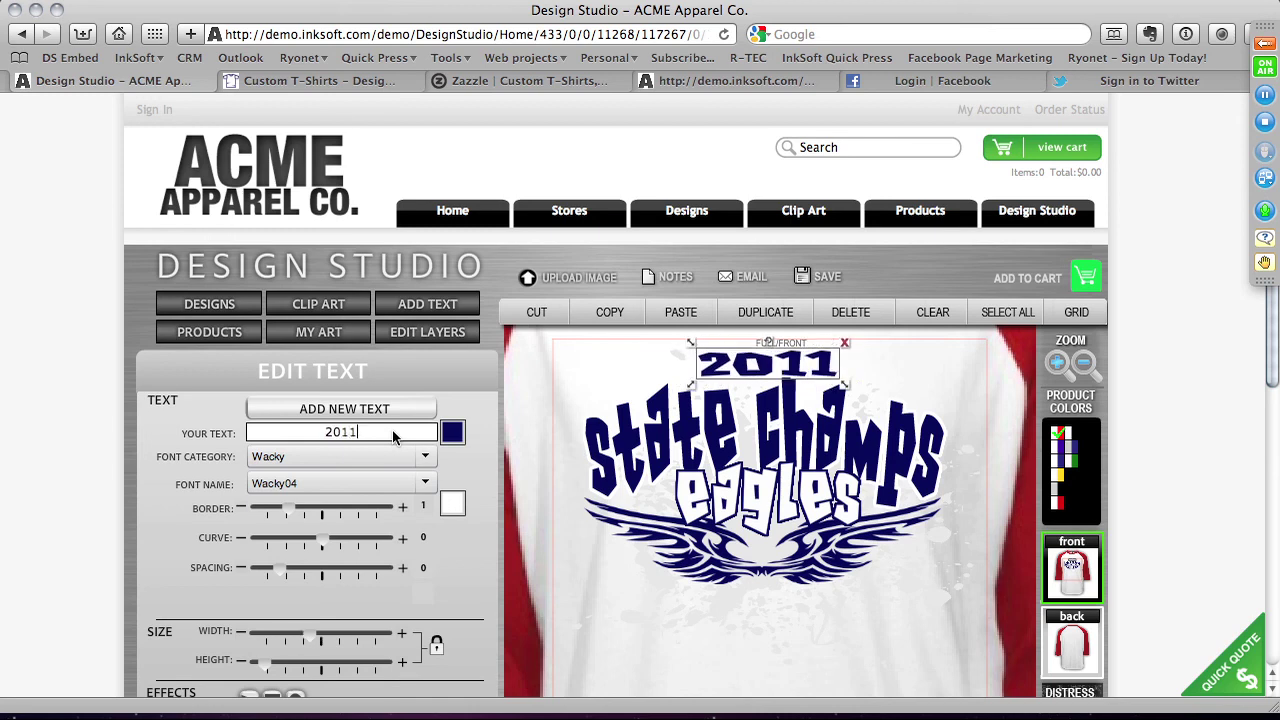
click(711, 414)
click(714, 426)
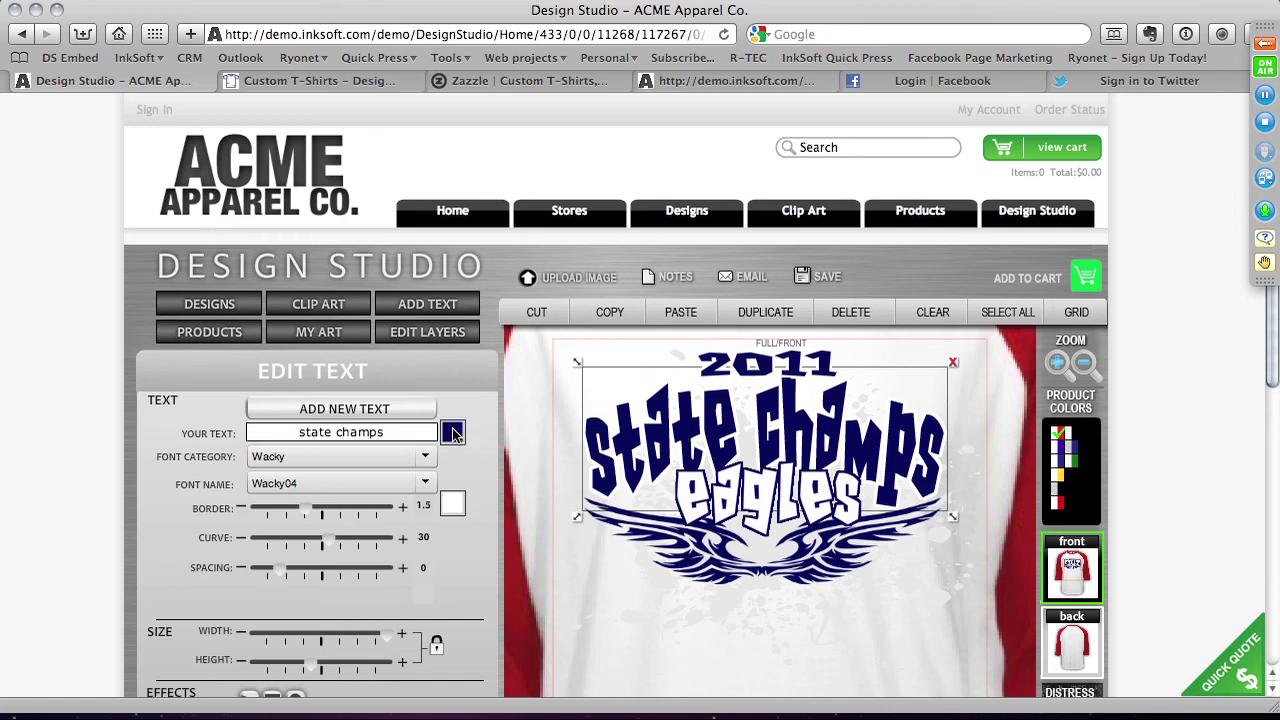
Make the state champs text white with a black outline.
click(453, 432)
click(479, 482)
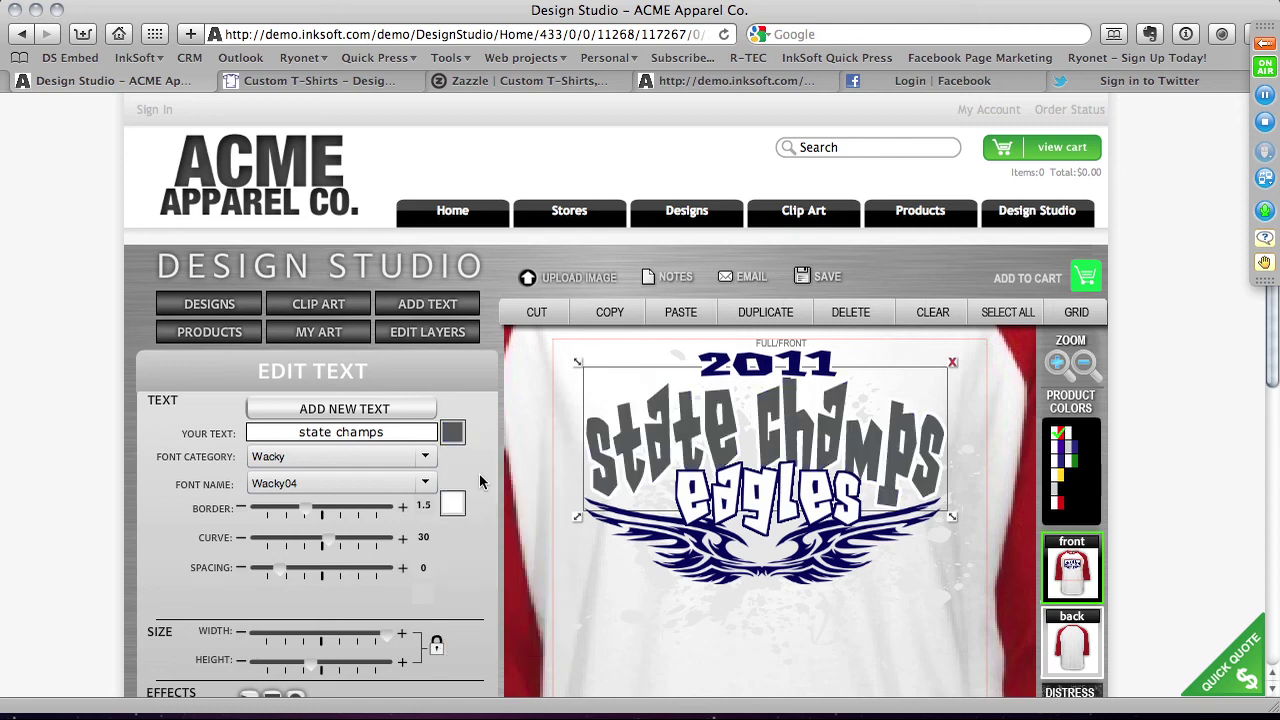
click(456, 436)
click(465, 505)
click(458, 507)
click(453, 543)
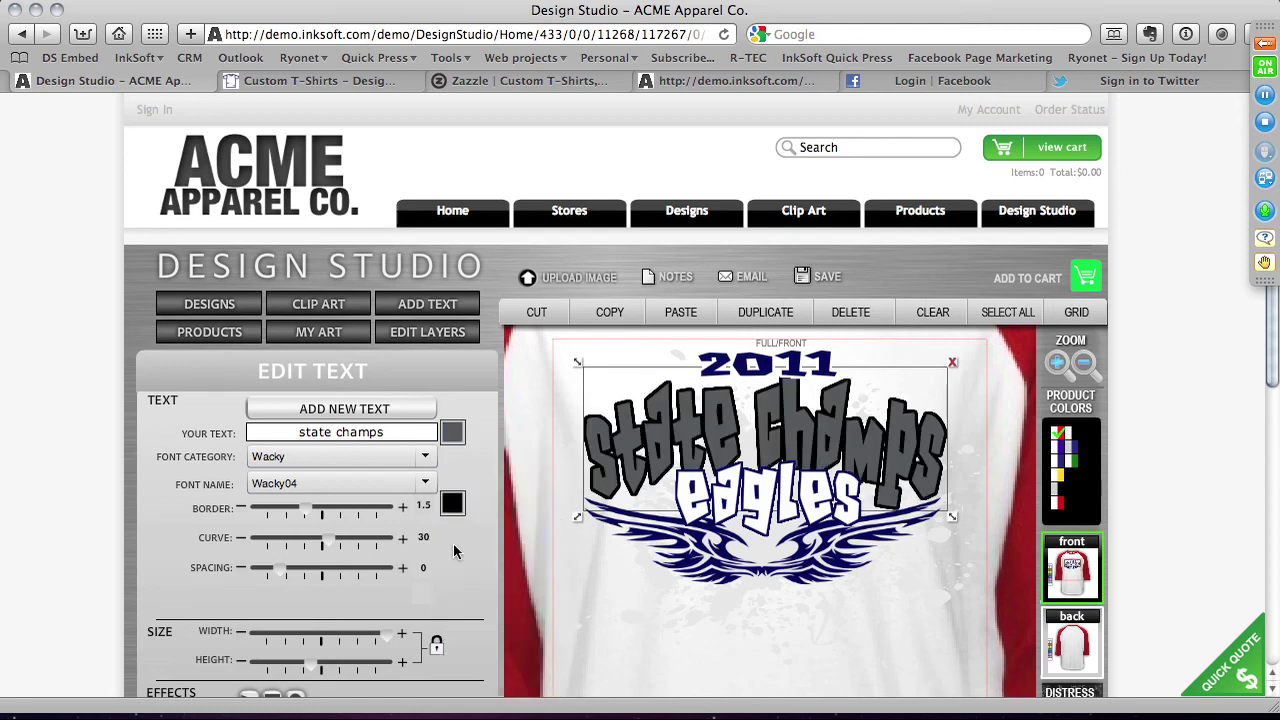
click(455, 433)
click(551, 473)
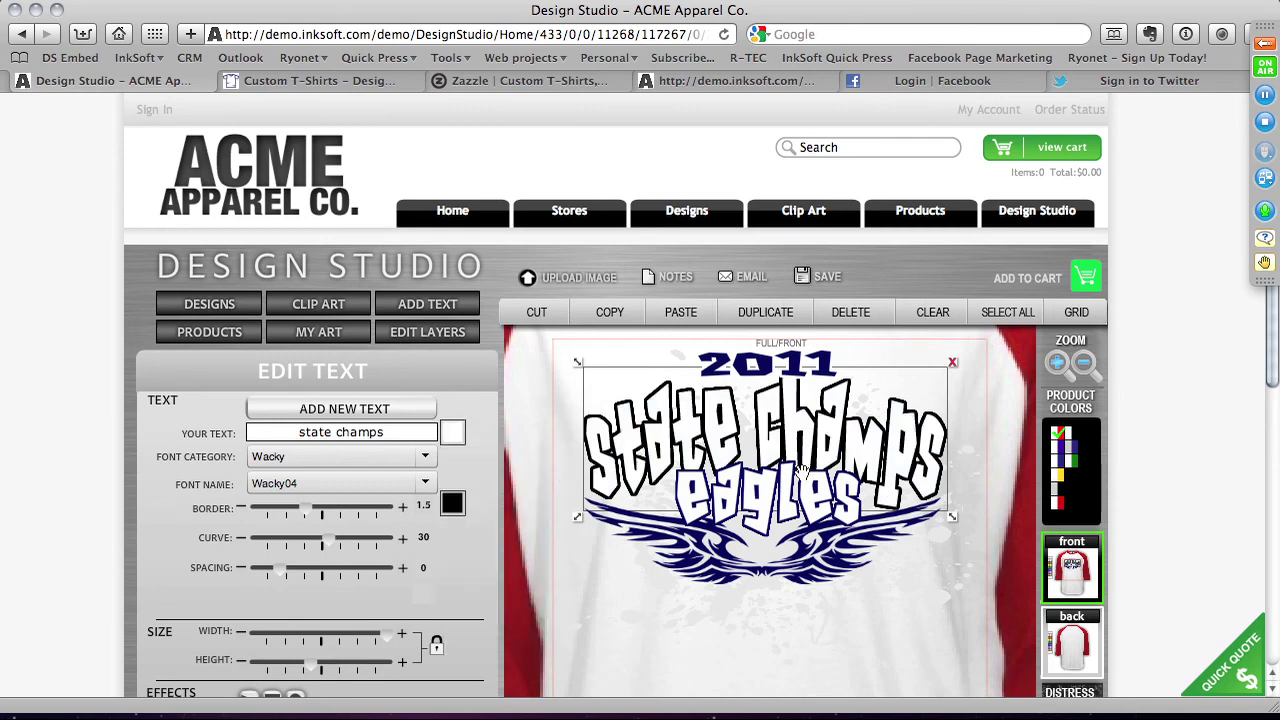
Make eagles white with a thicker black outline.
click(780, 495)
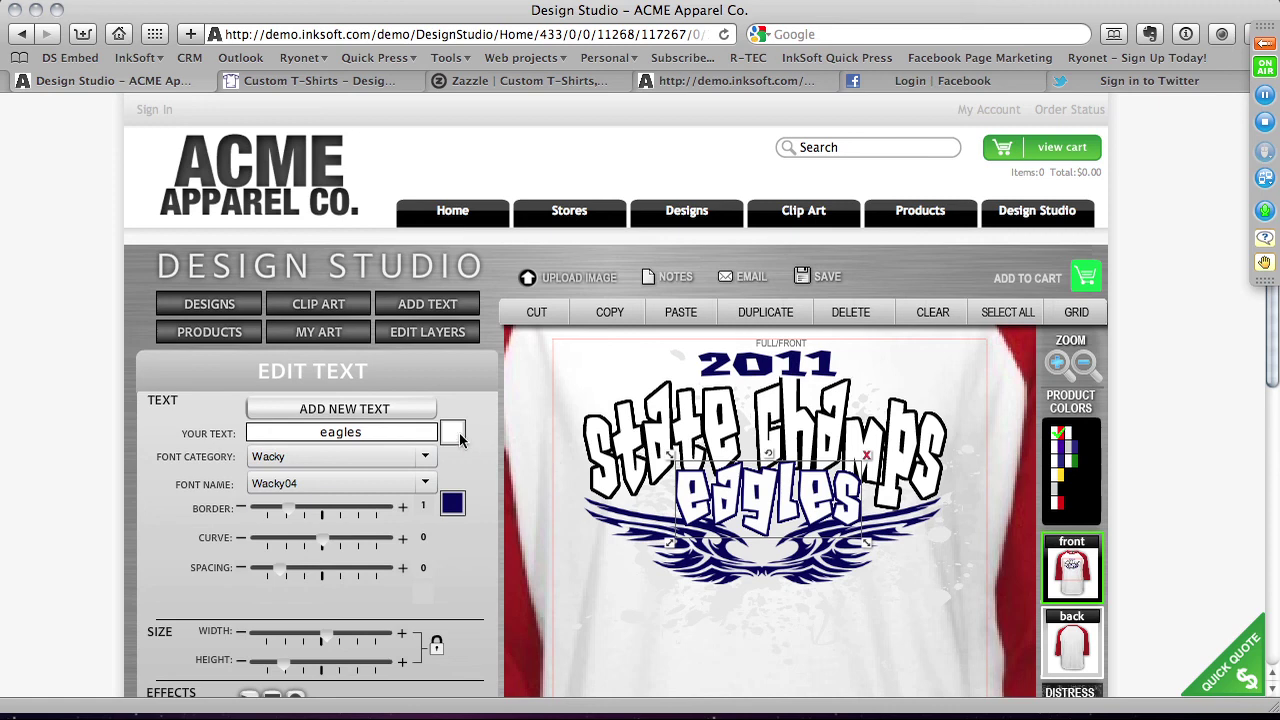
click(453, 433)
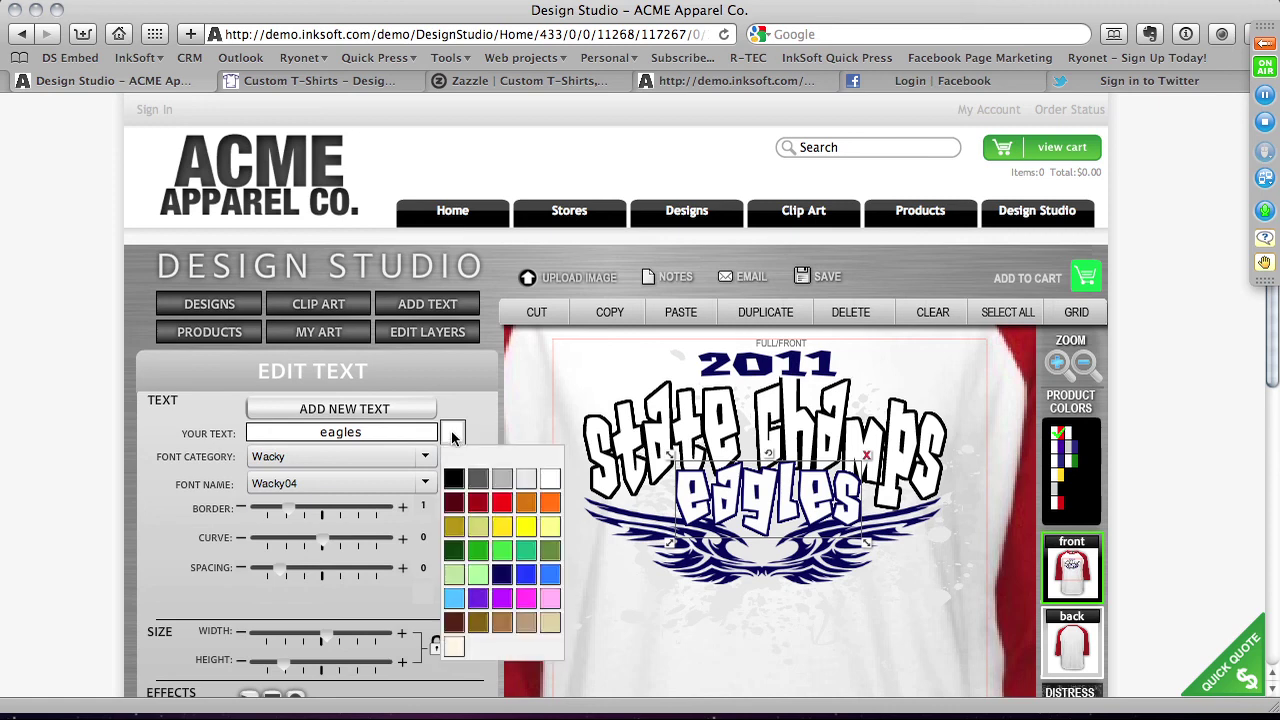
click(555, 480)
click(452, 503)
click(453, 549)
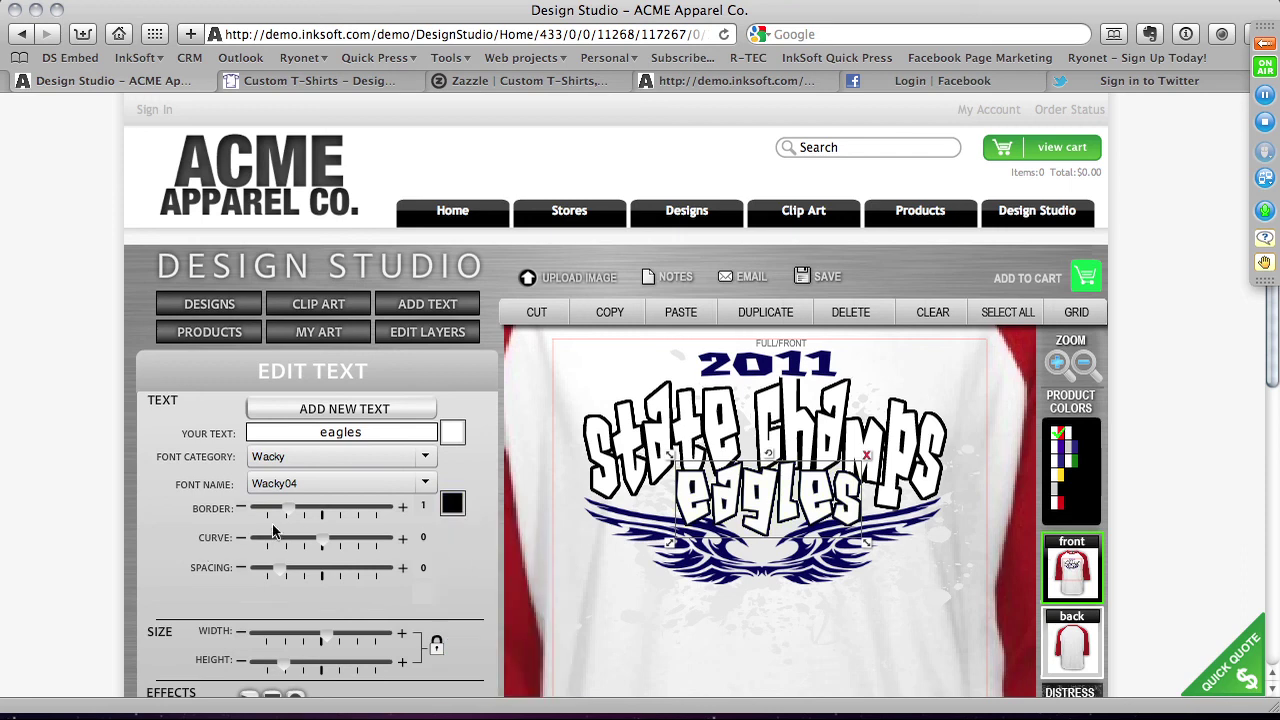
drag(300, 510, 324, 510)
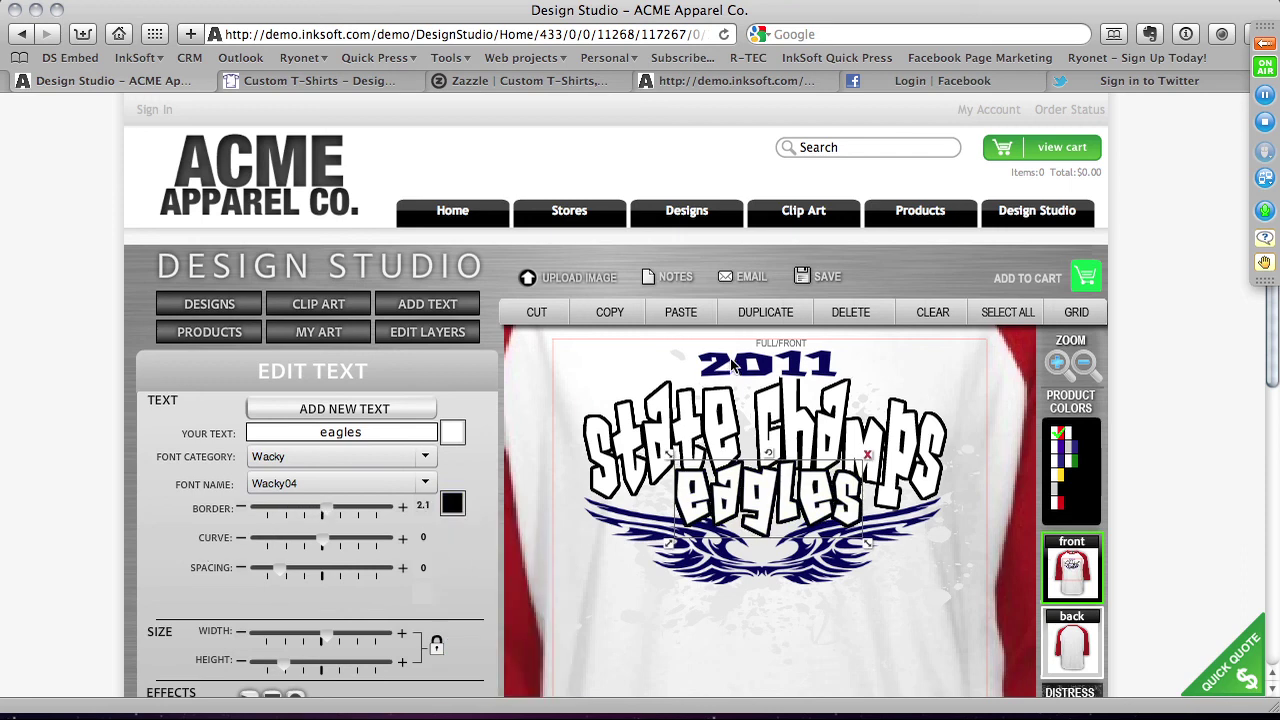
Make the 2011 text white with a black outline.
click(733, 366)
click(452, 432)
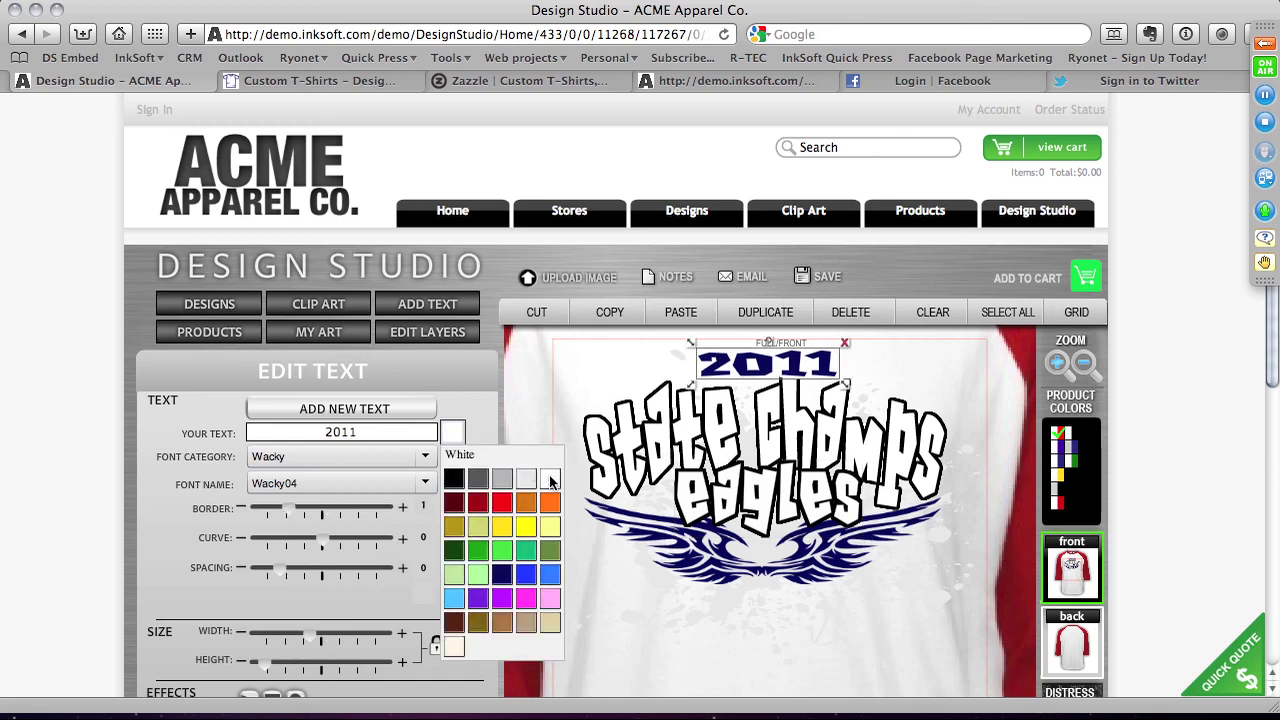
click(550, 478)
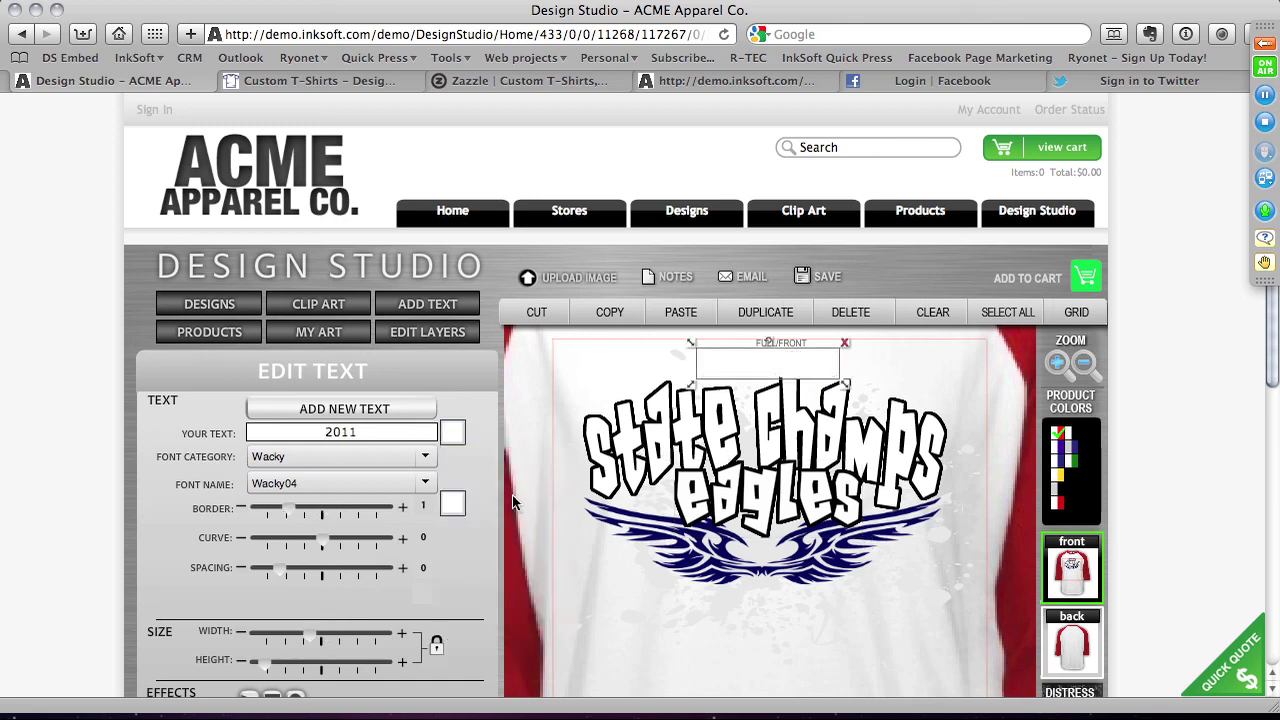
click(453, 432)
click(455, 432)
click(455, 512)
click(456, 545)
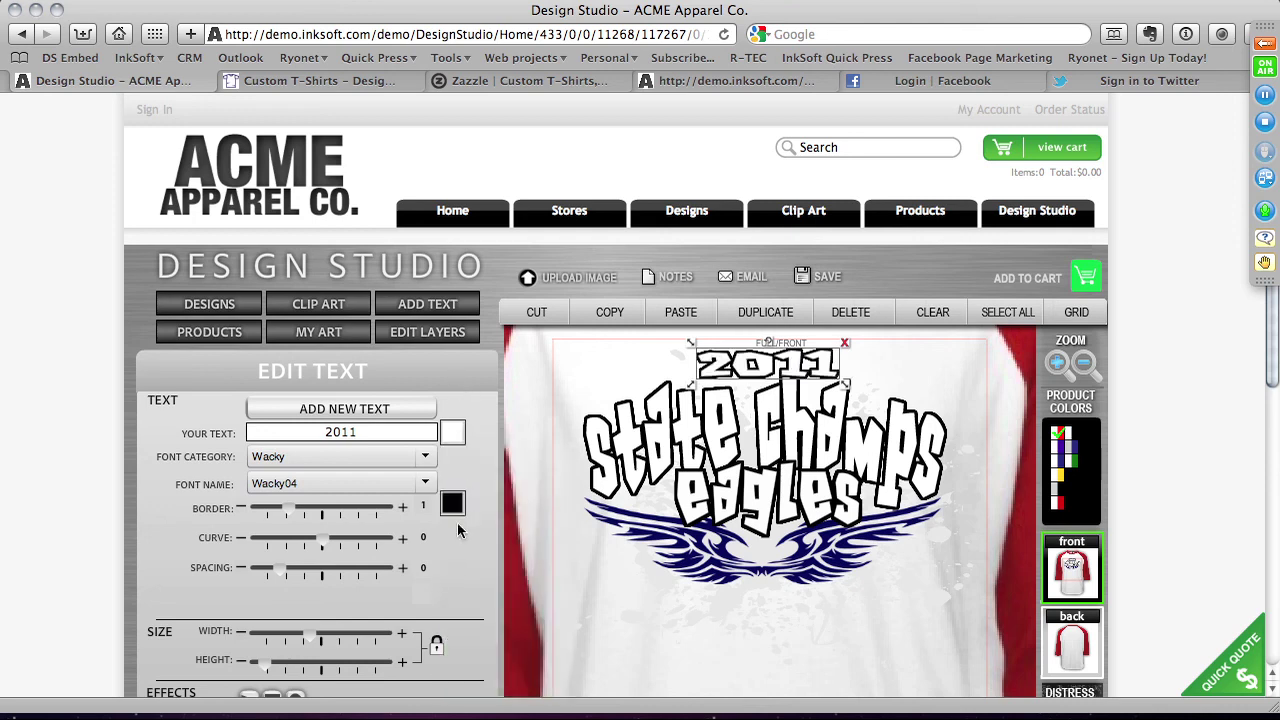
click(822, 567)
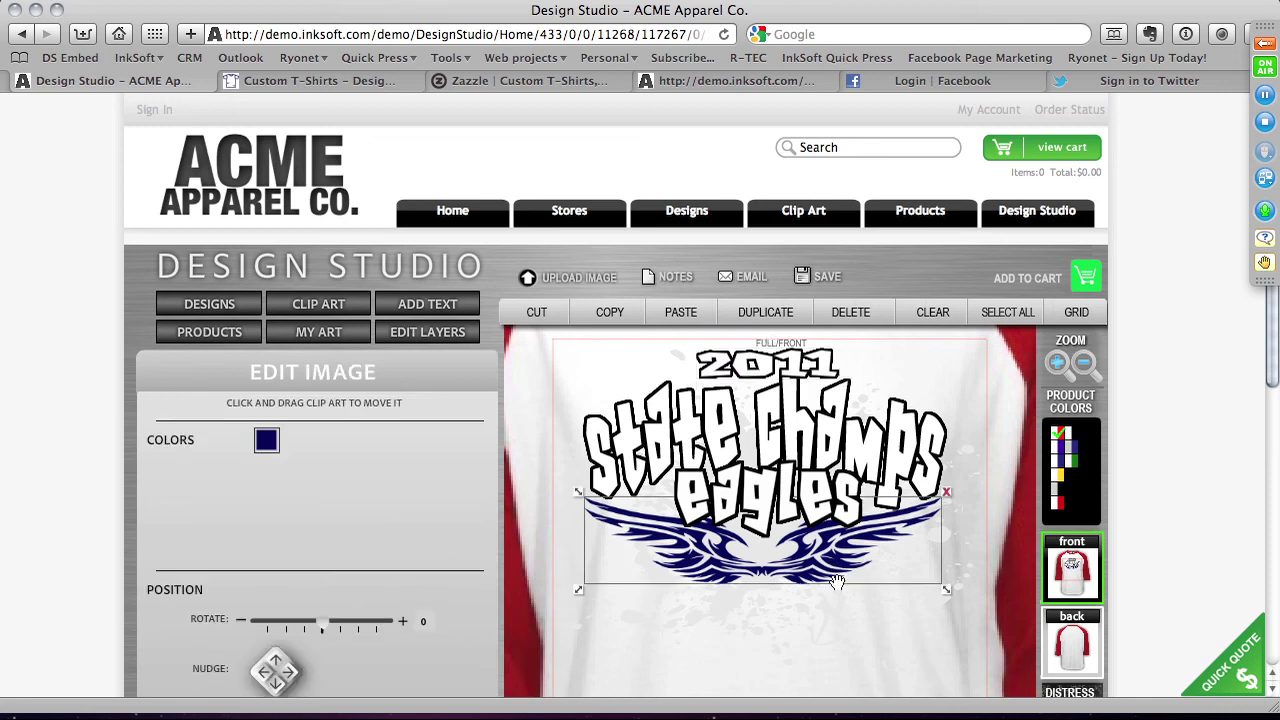
Delete the eagle wings clip art and make the splatter background black.
click(532, 315)
click(705, 606)
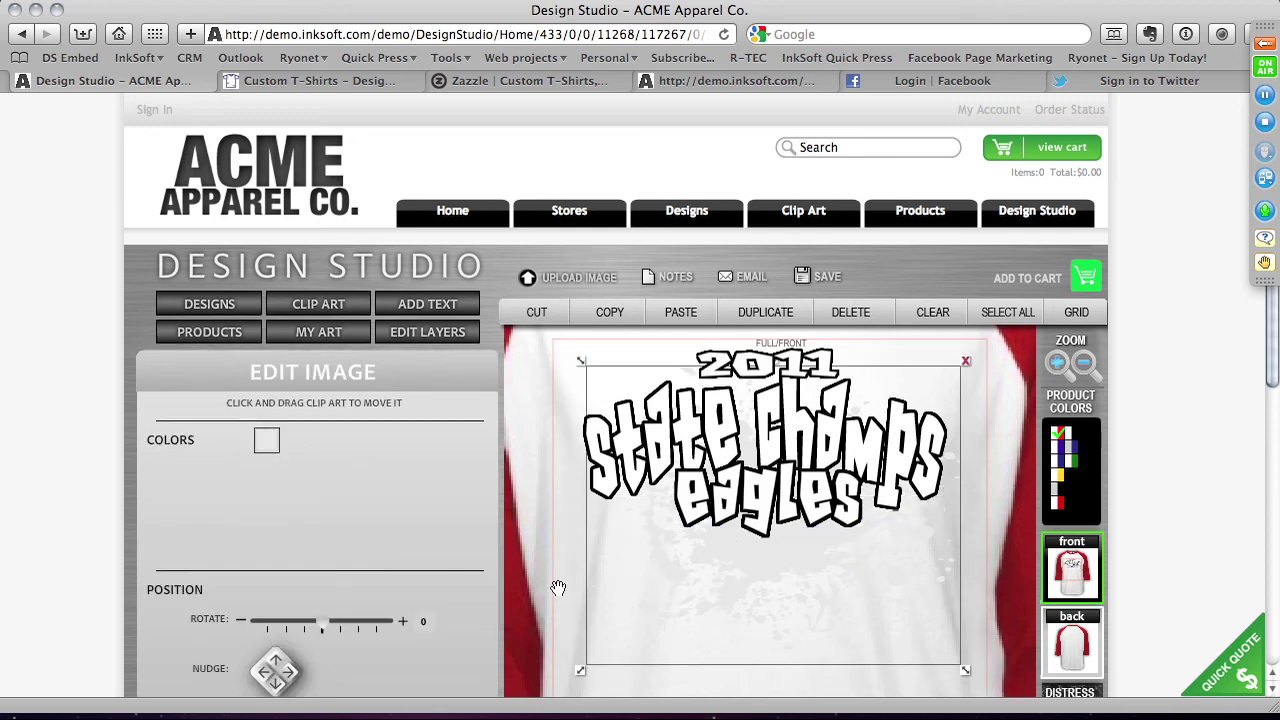
click(273, 447)
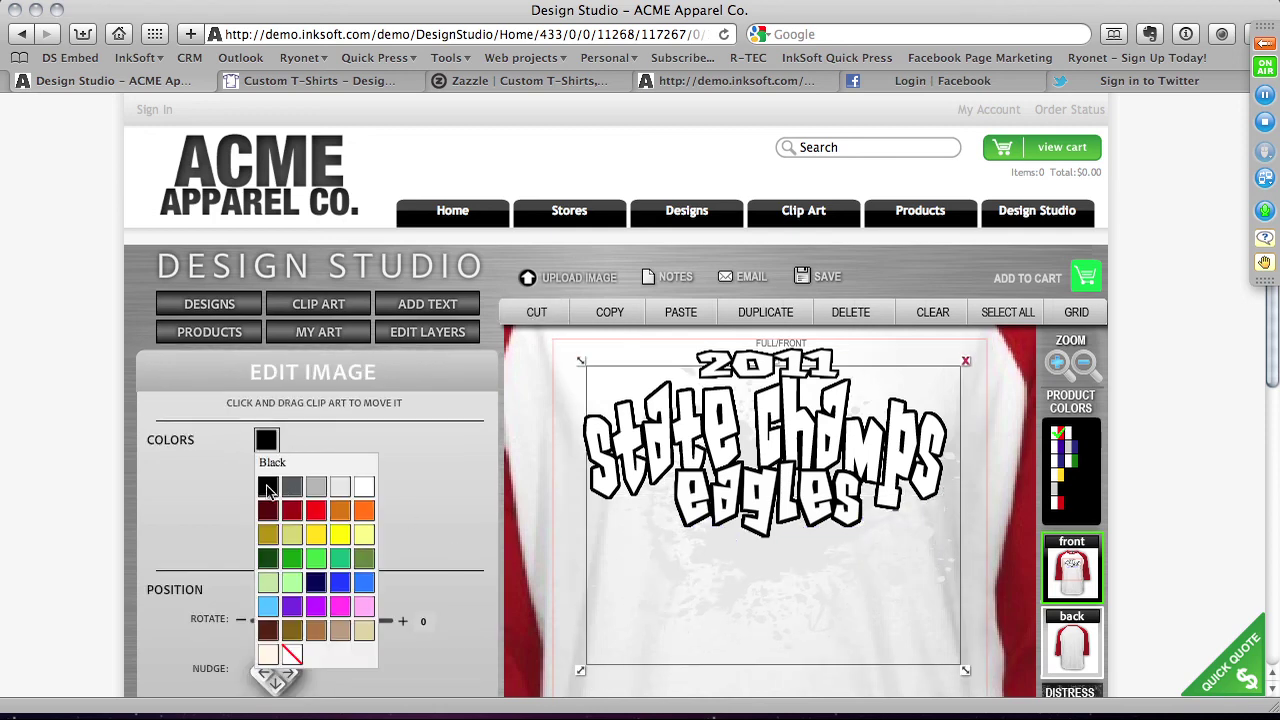
click(282, 484)
Widen state champs letter spacing to 15 and lower its arc around eagles.
click(756, 526)
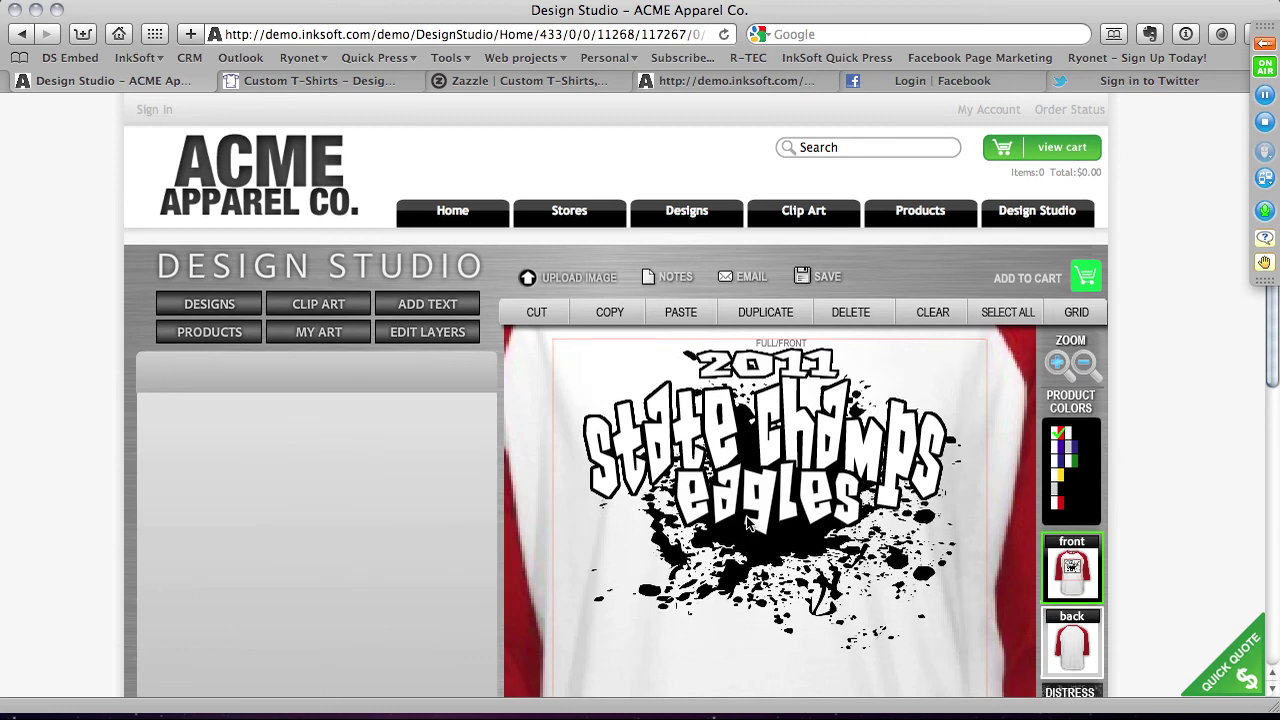
click(797, 456)
drag(797, 456, 802, 468)
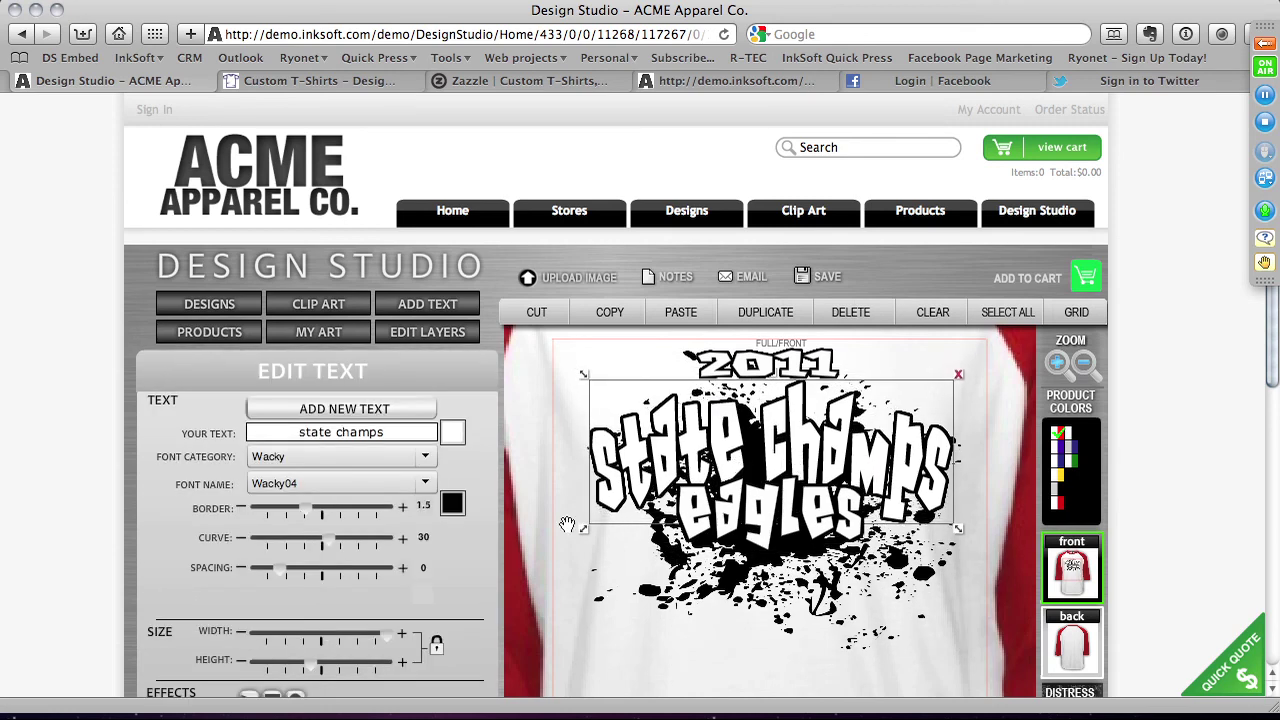
drag(290, 575, 376, 541)
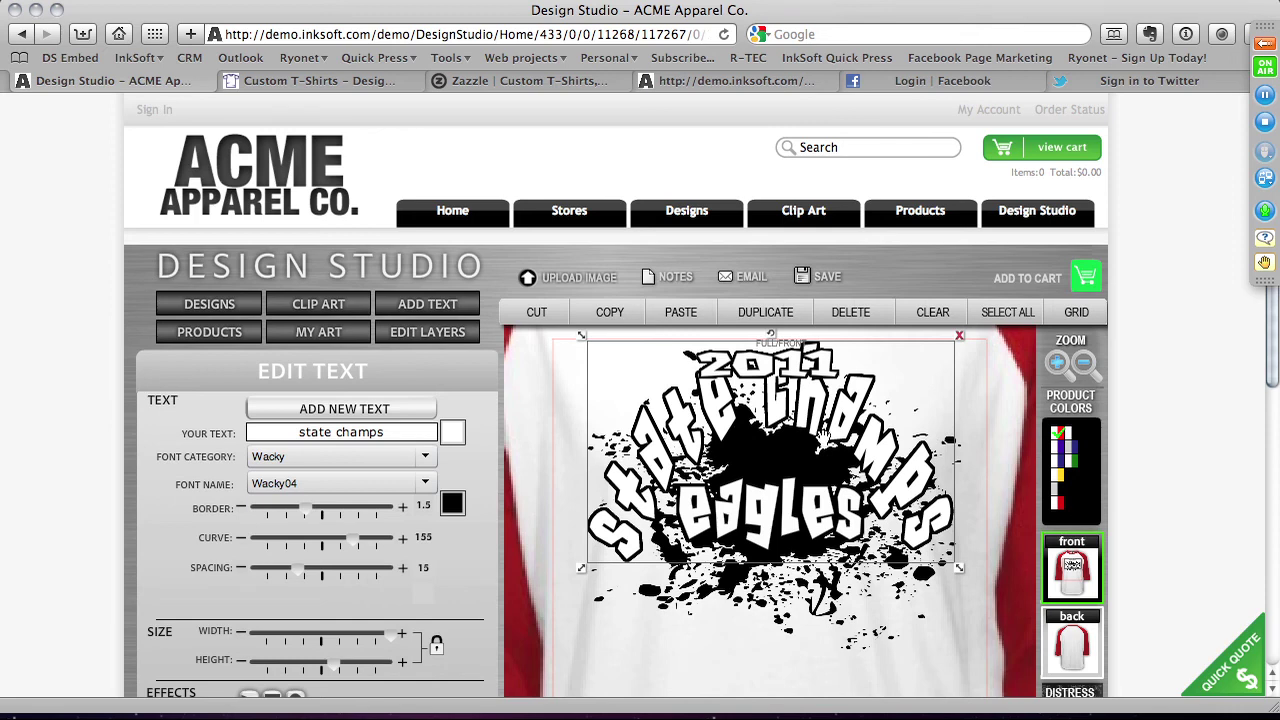
drag(822, 452, 816, 471)
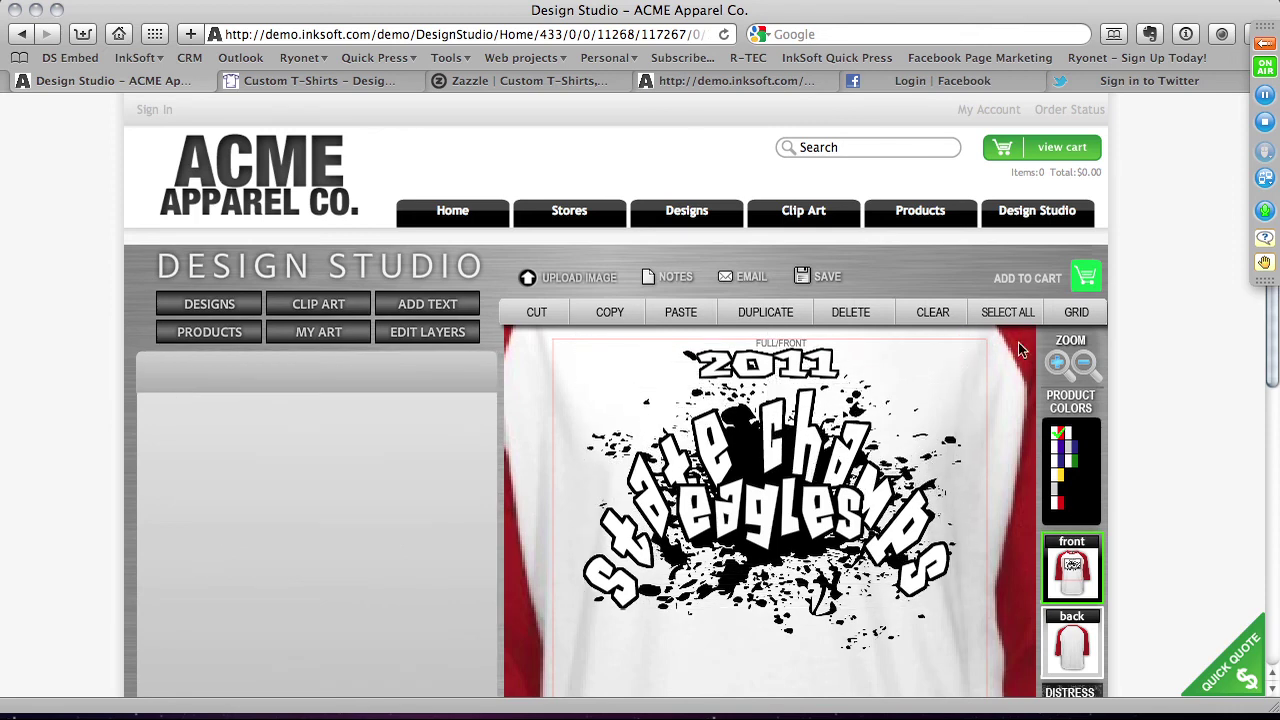
click(1086, 366)
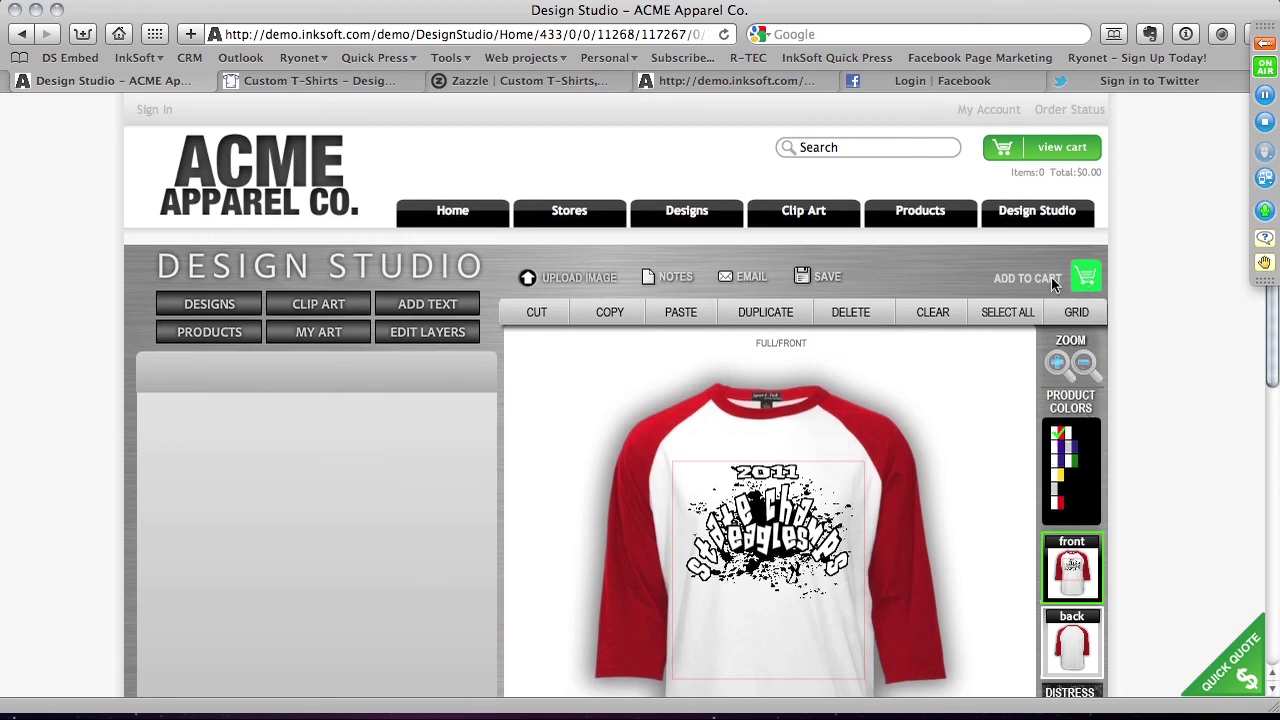
click(560, 280)
scroll(562, 290, down, 3)
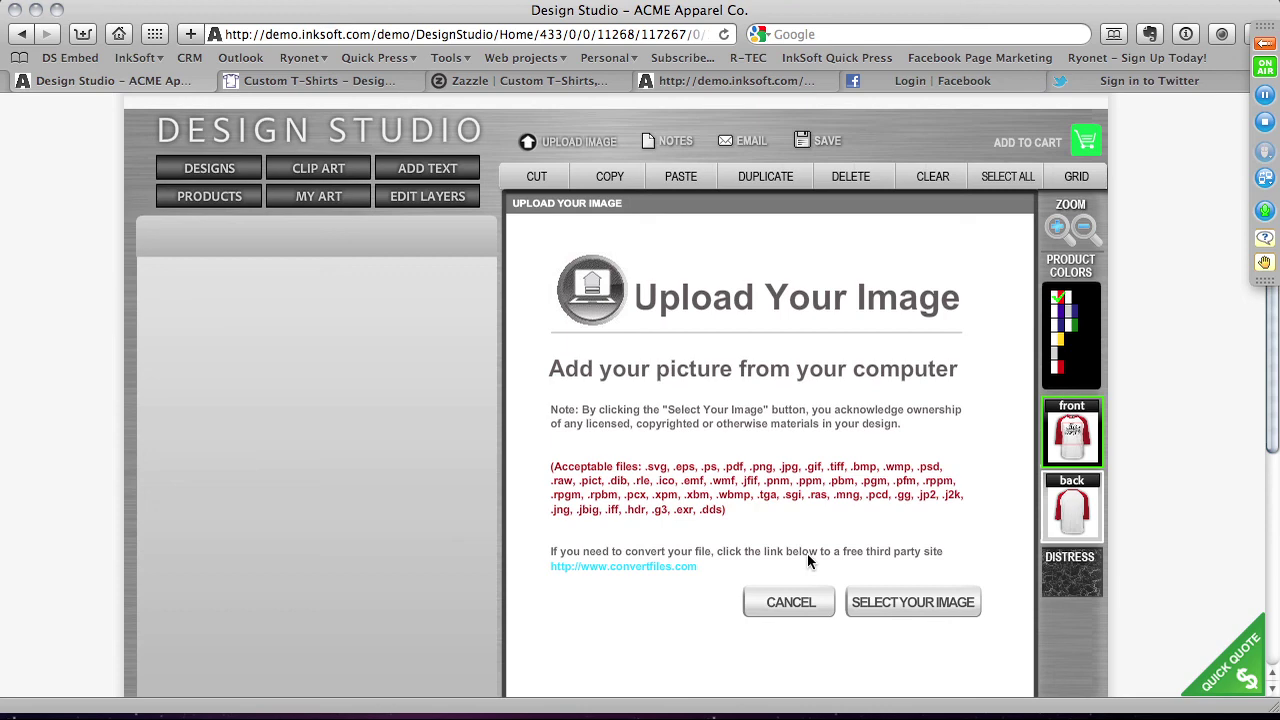
scroll(808, 558, up, 3)
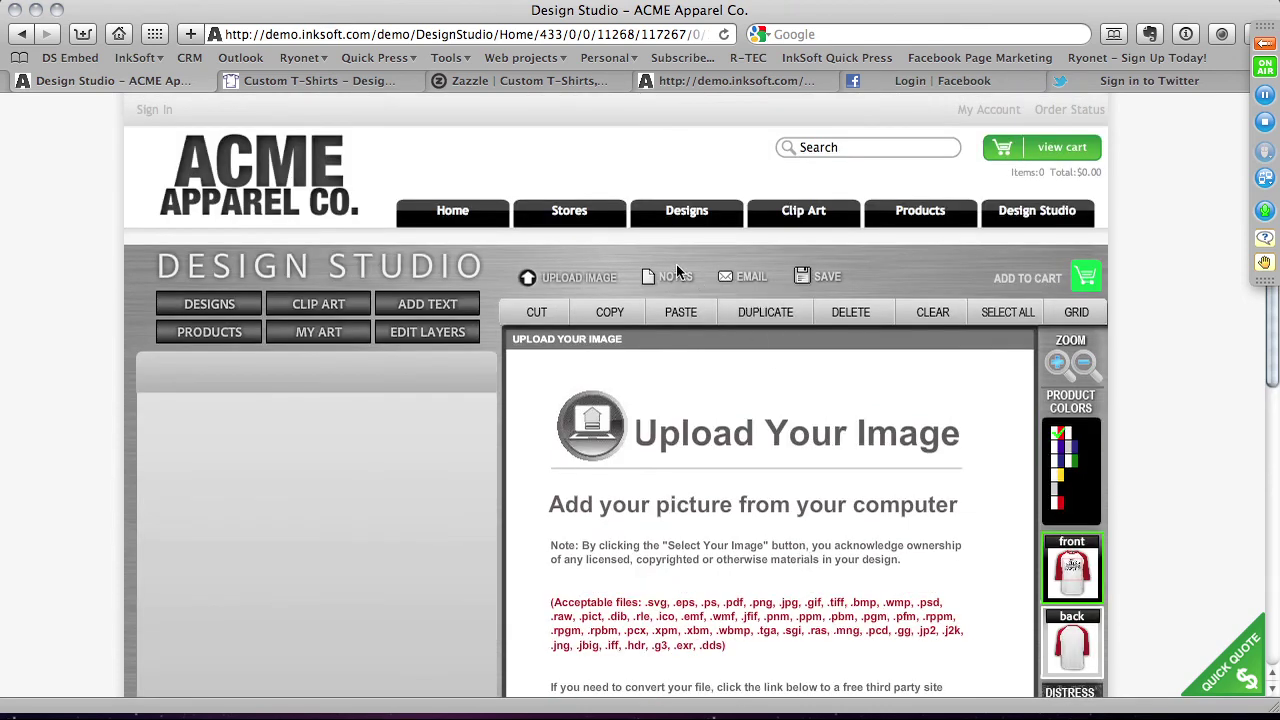
scroll(688, 358, down, 2)
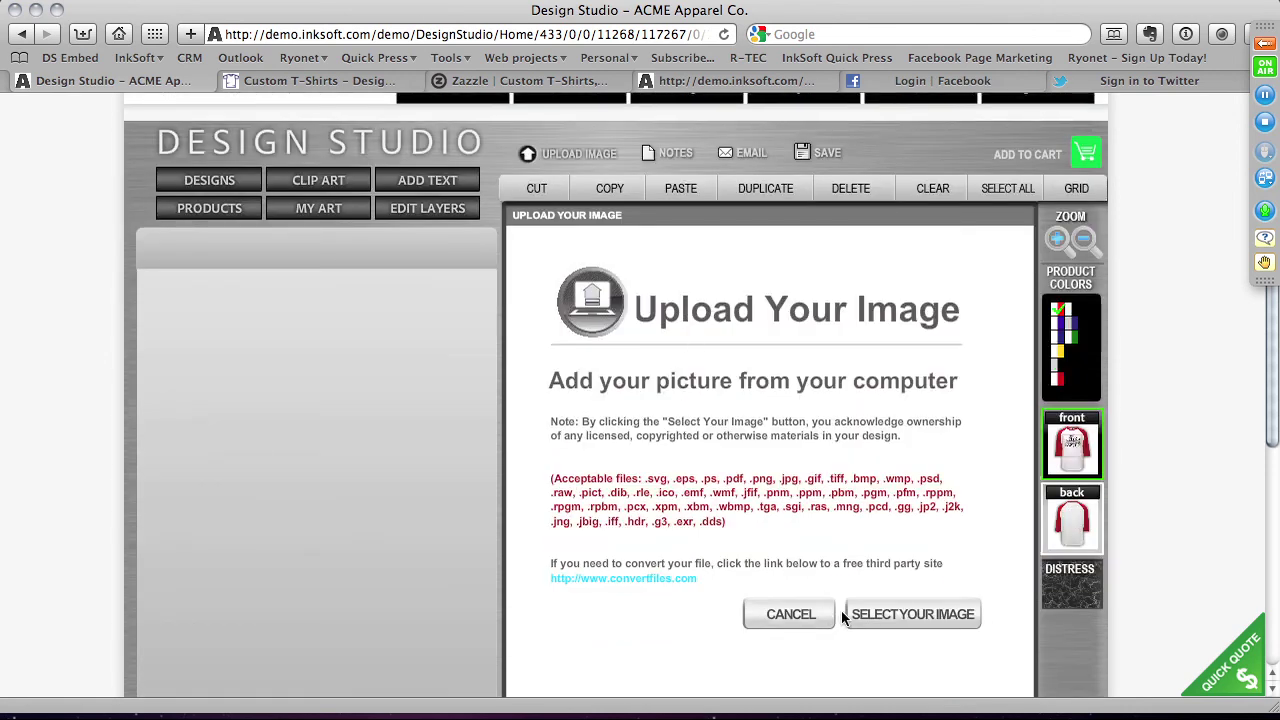
click(790, 614)
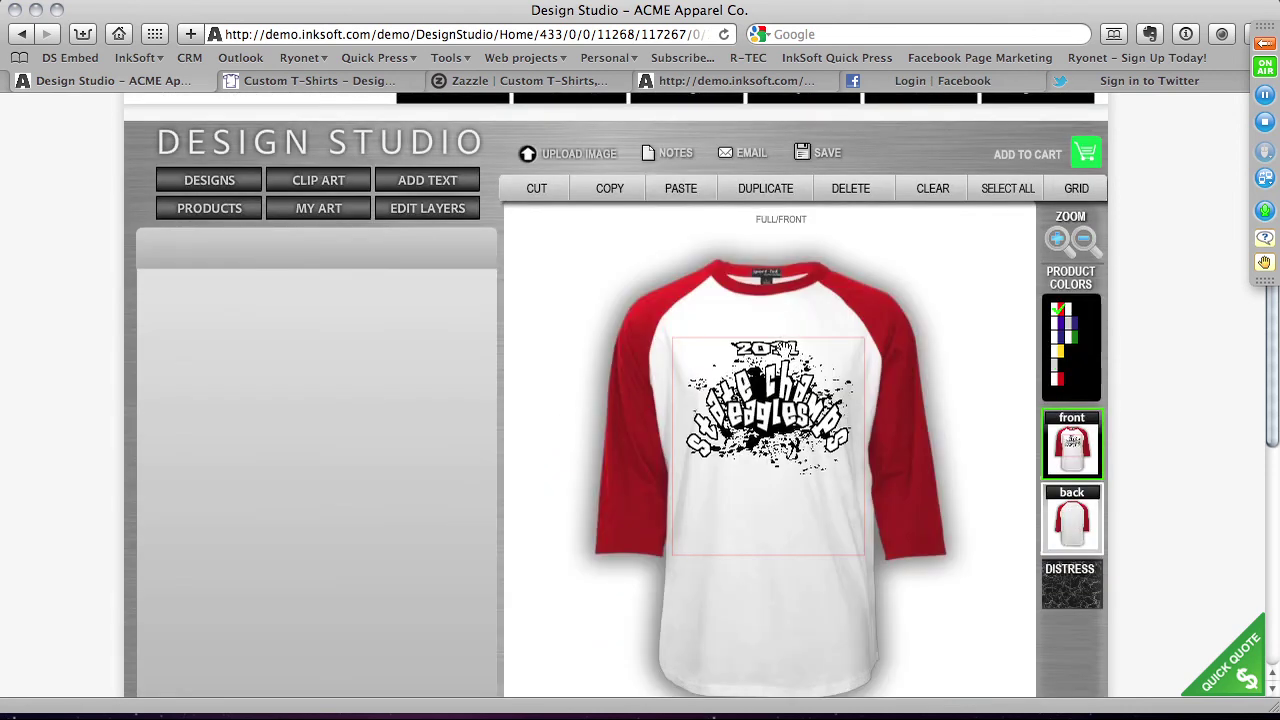
click(780, 350)
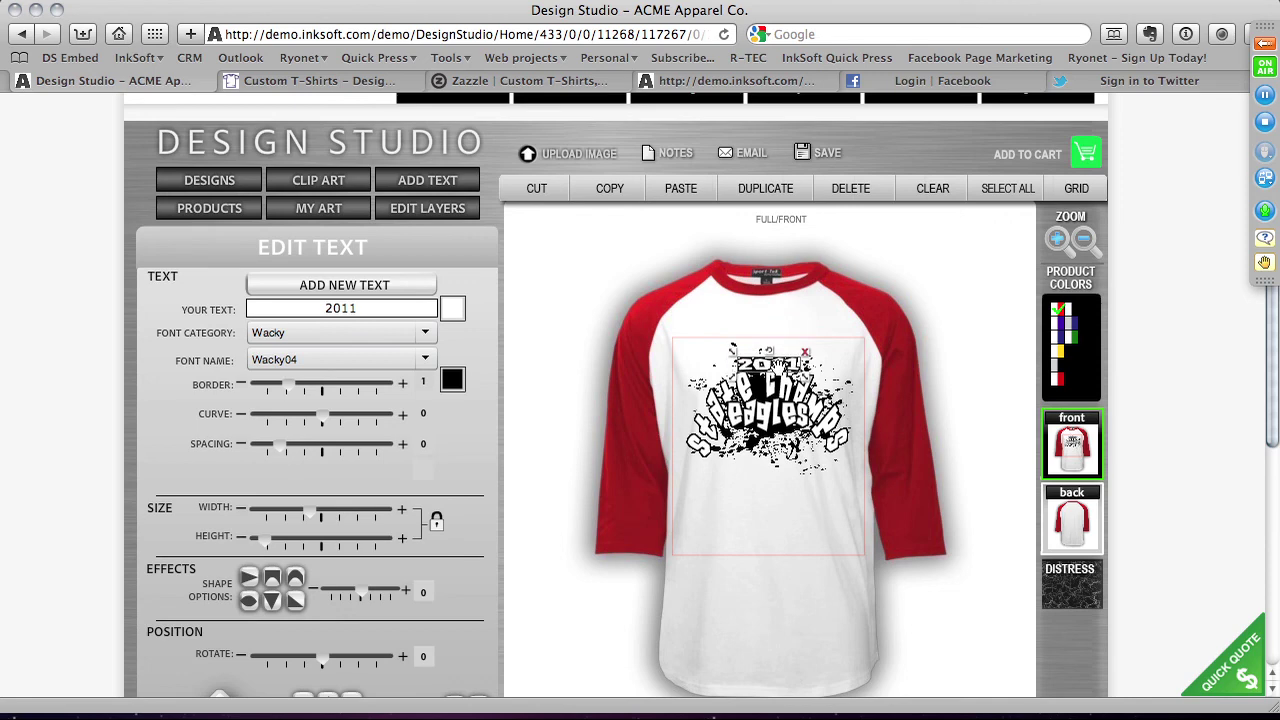
Flatten the state champs arc to a curve of 90 and begin saving as a template.
click(845, 435)
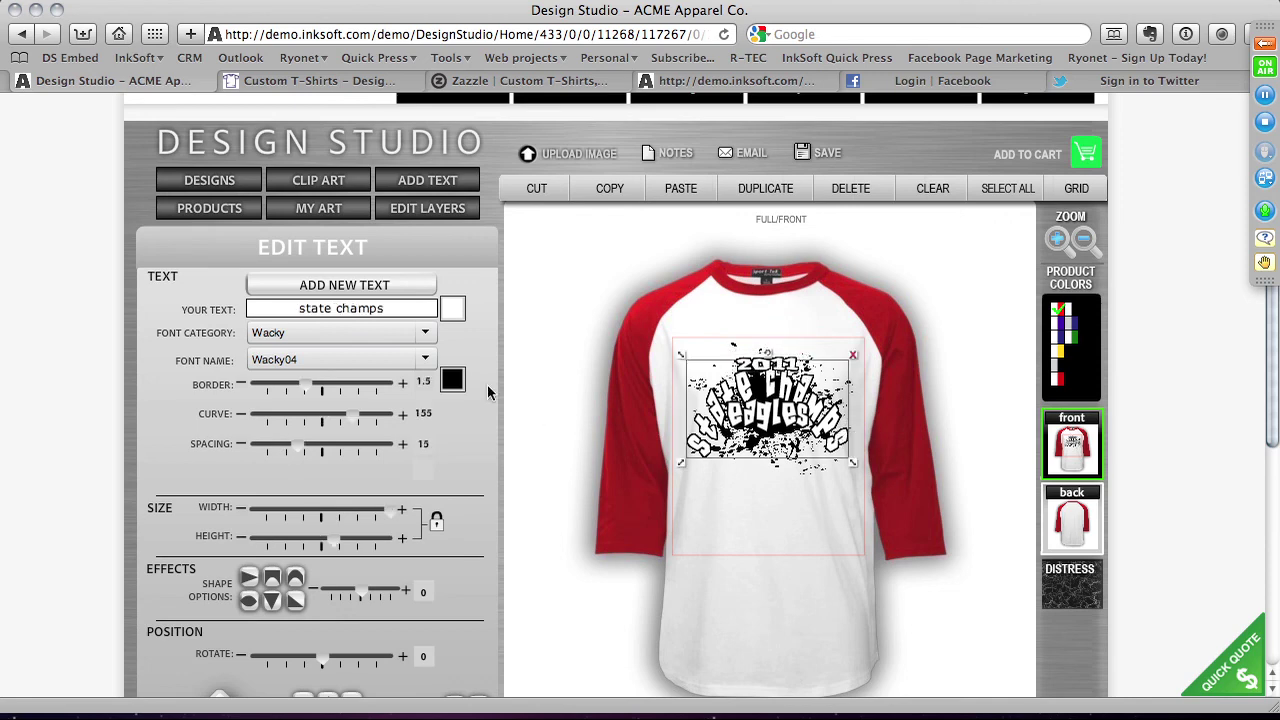
drag(350, 421, 336, 421)
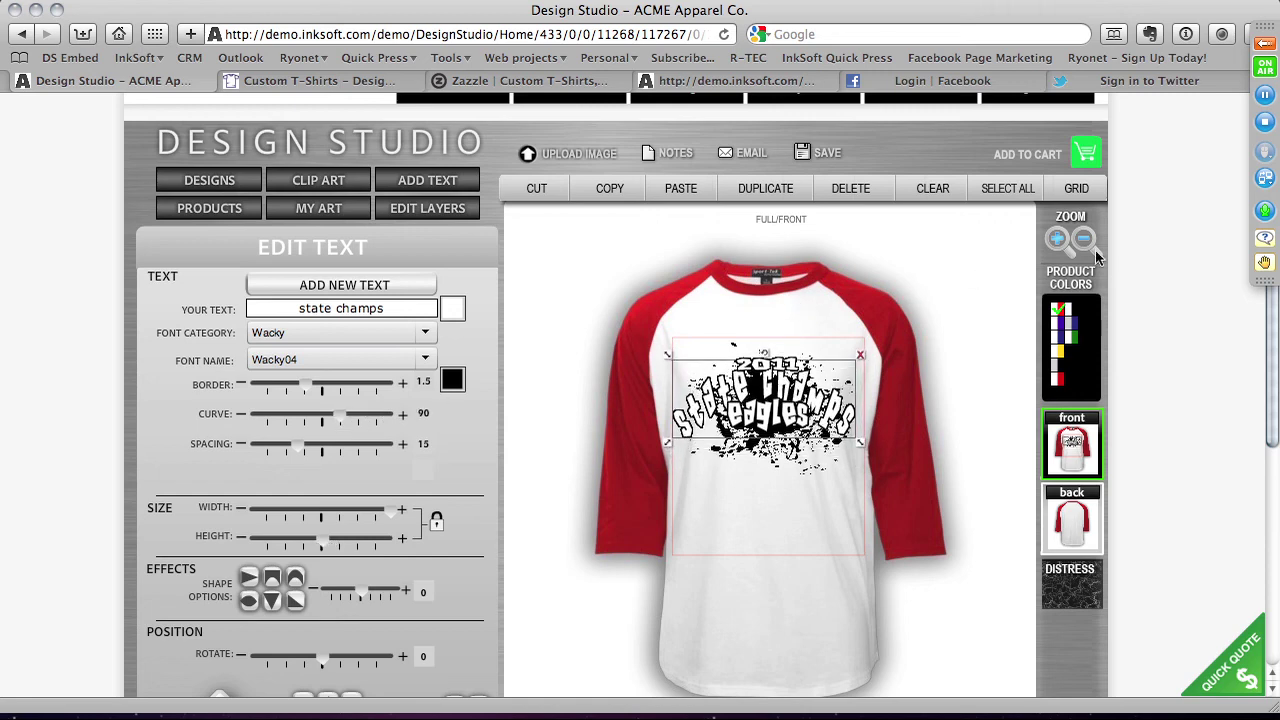
click(1056, 241)
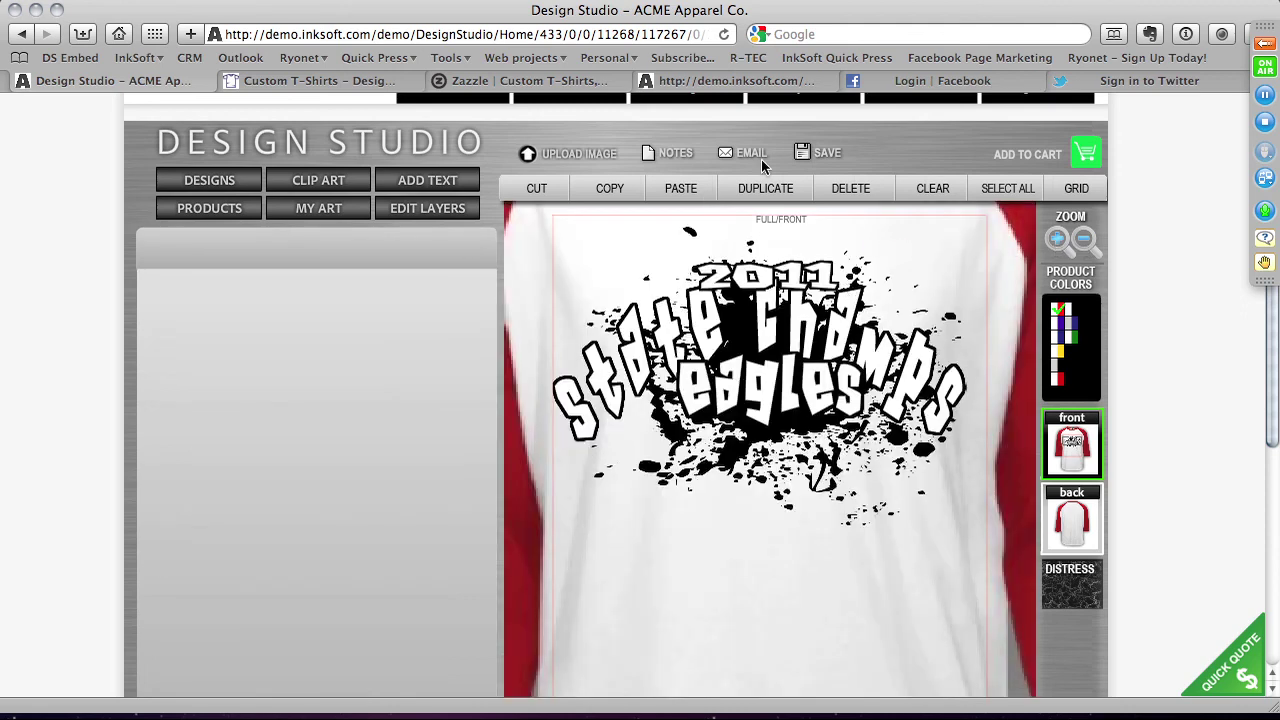
click(825, 153)
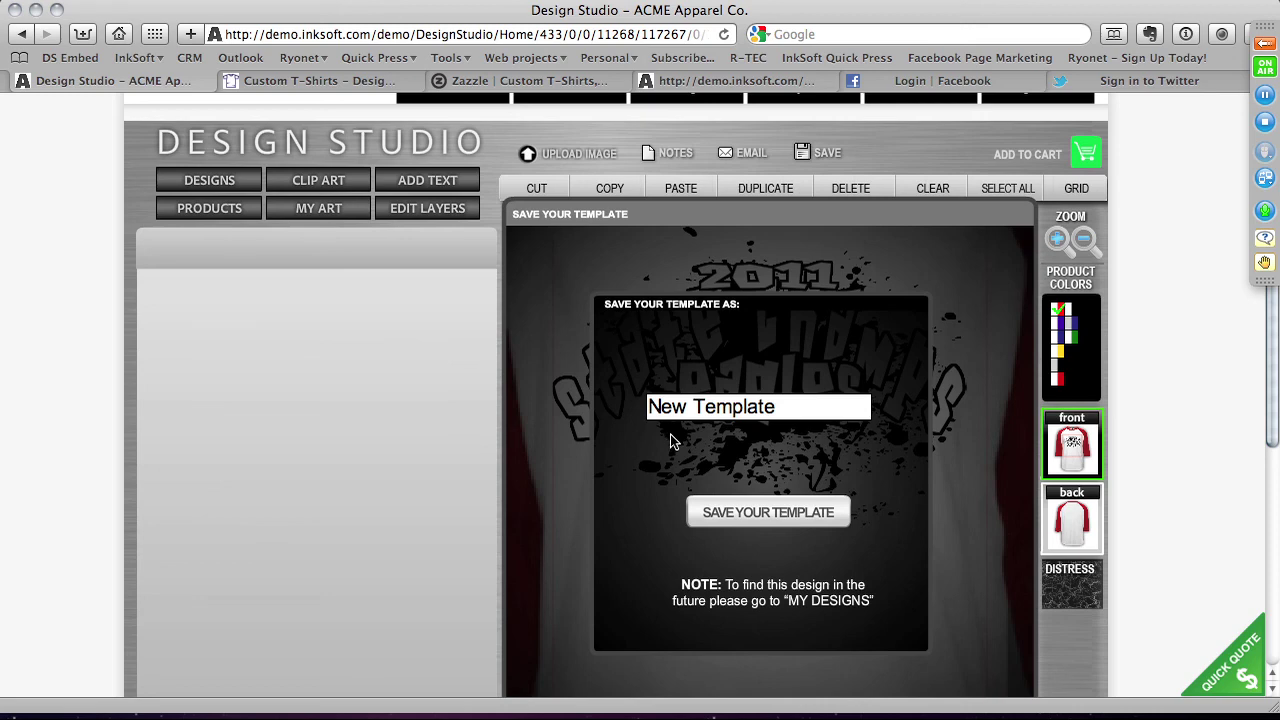
Save the design as the template 'eagles state champs'.
drag(800, 408, 620, 402)
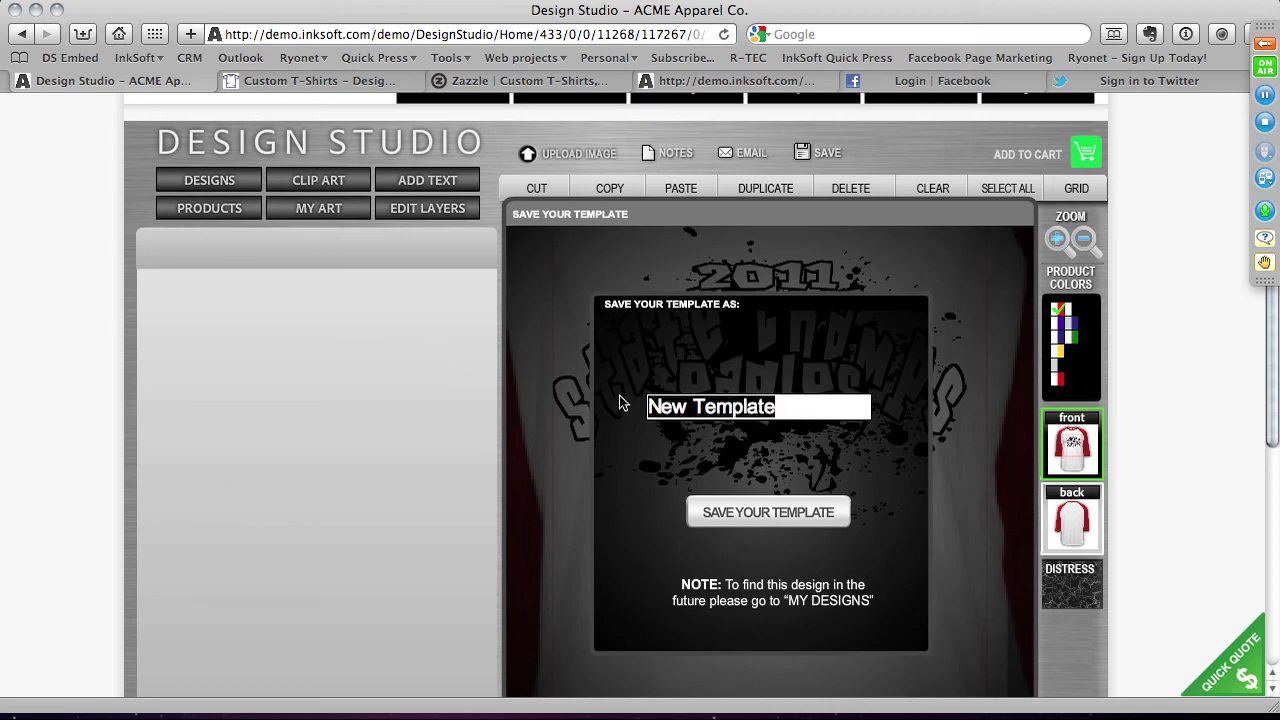
text(eagles state )
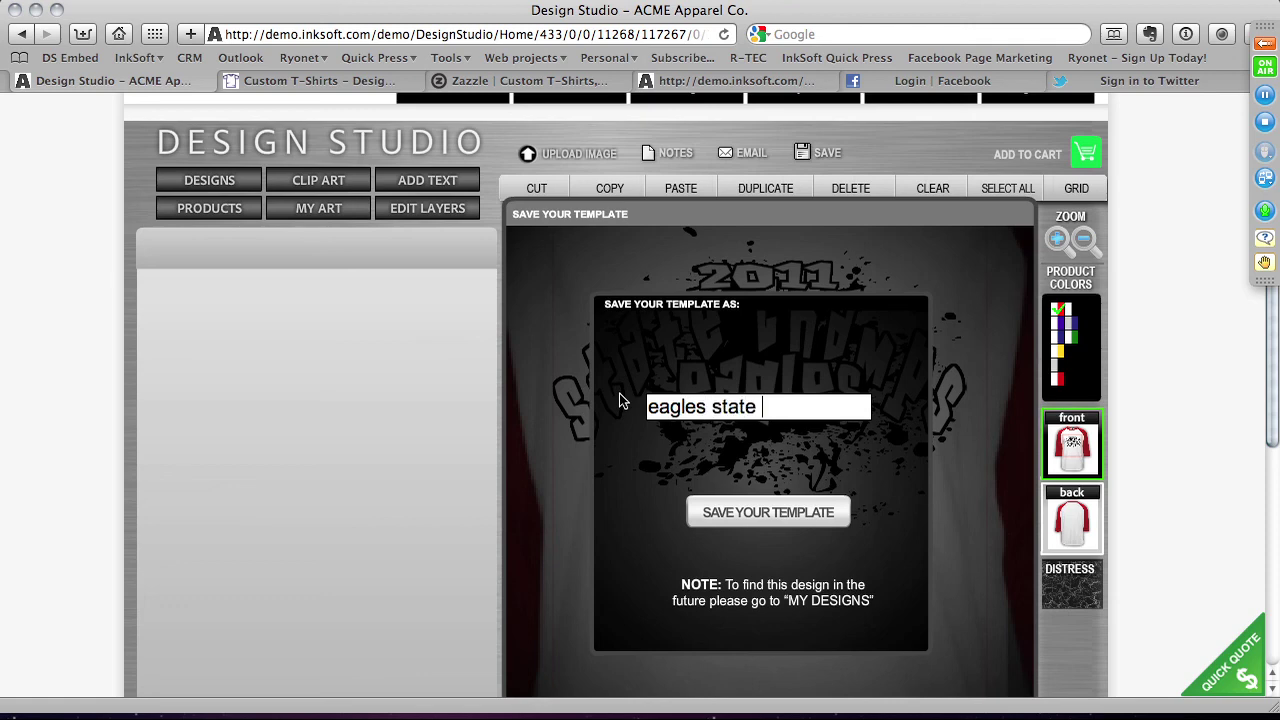
text(champs)
click(765, 513)
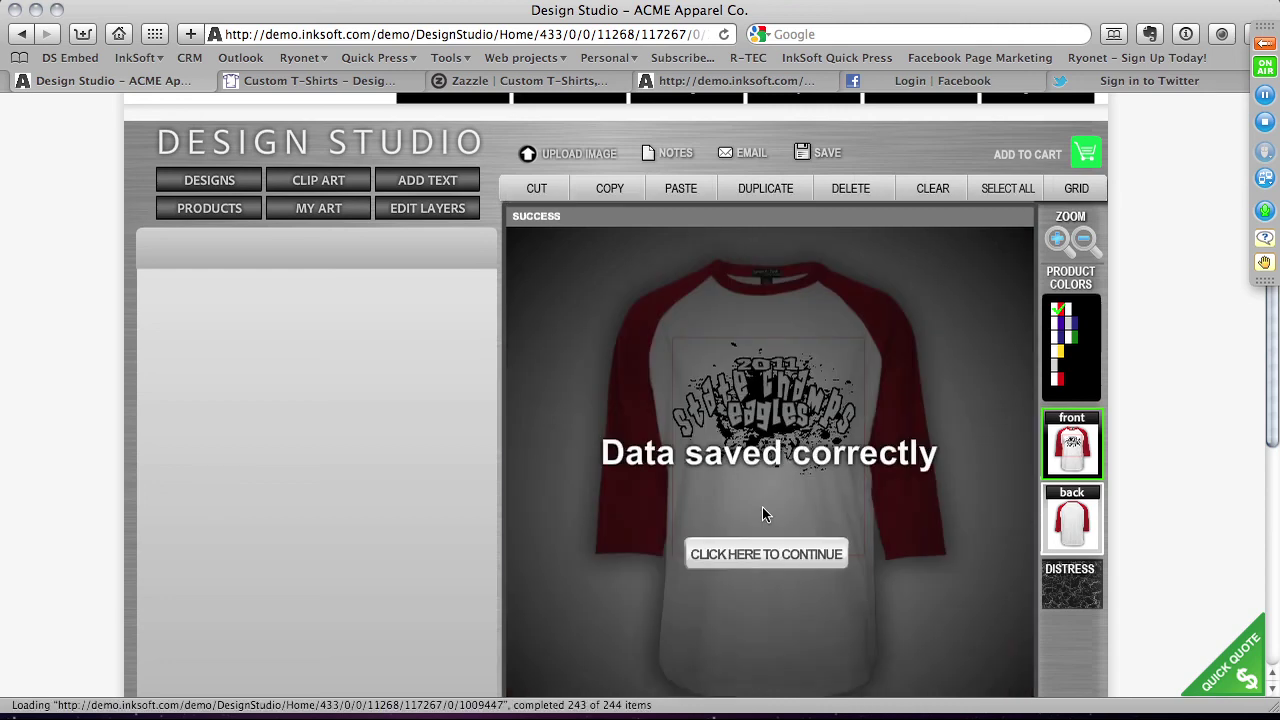
Stay in the design studio and continue to add the design to the cart.
scroll(581, 272, up, 3)
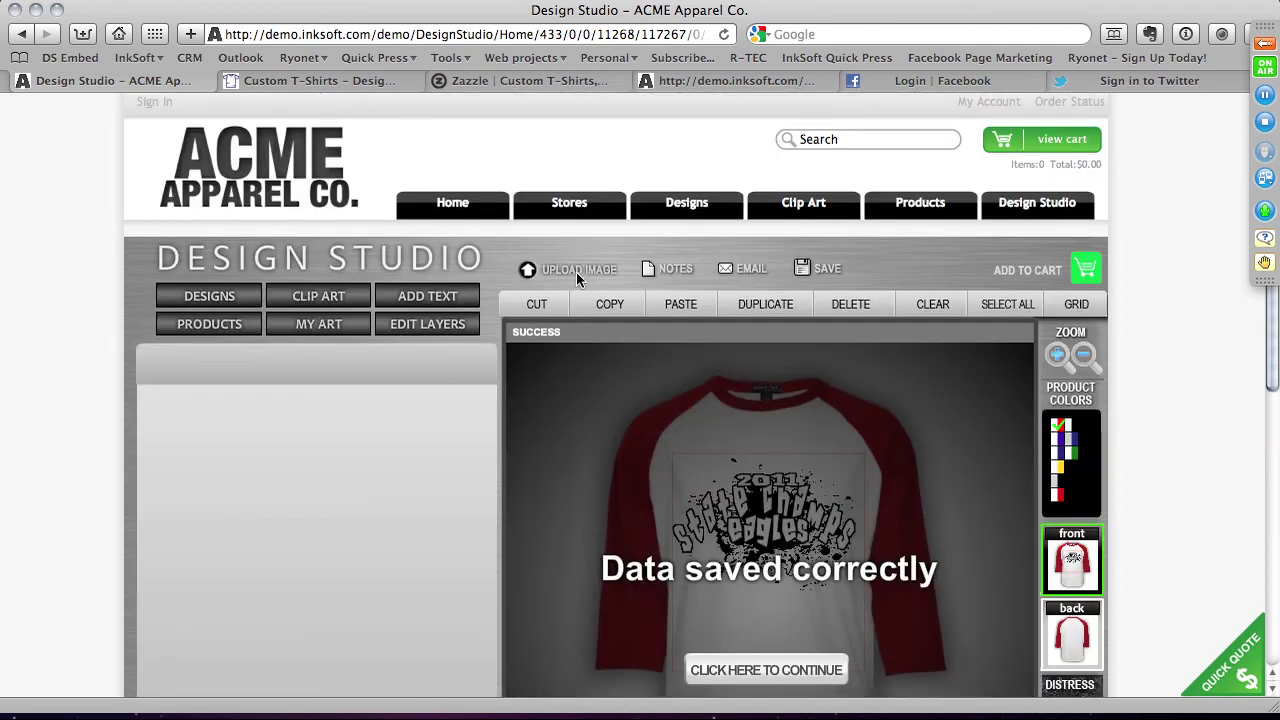
click(453, 203)
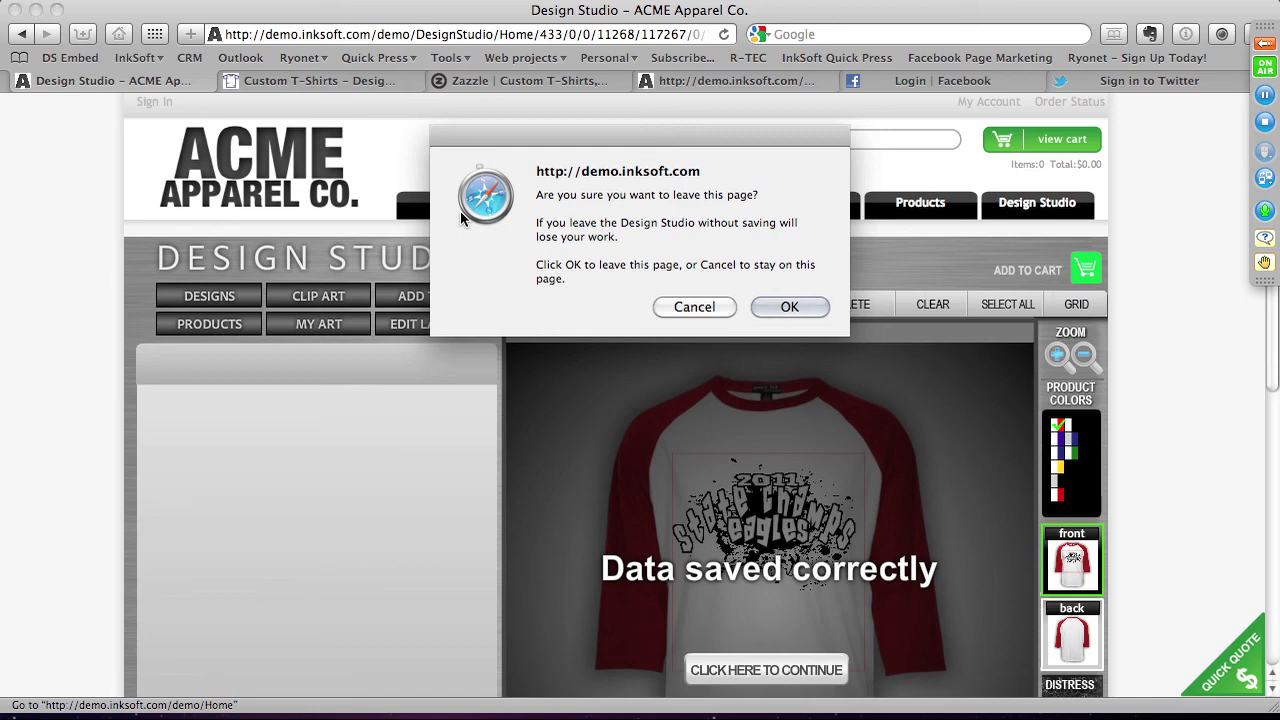
click(695, 308)
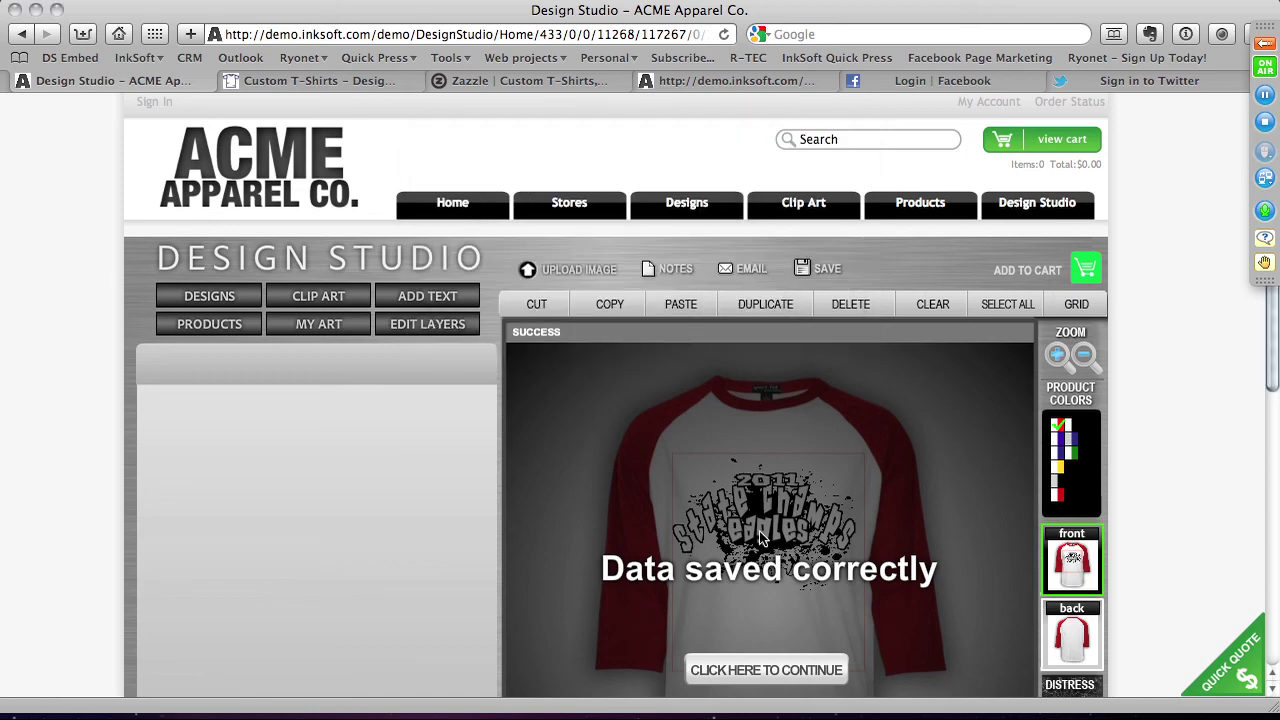
scroll(765, 600, down, 3)
click(743, 562)
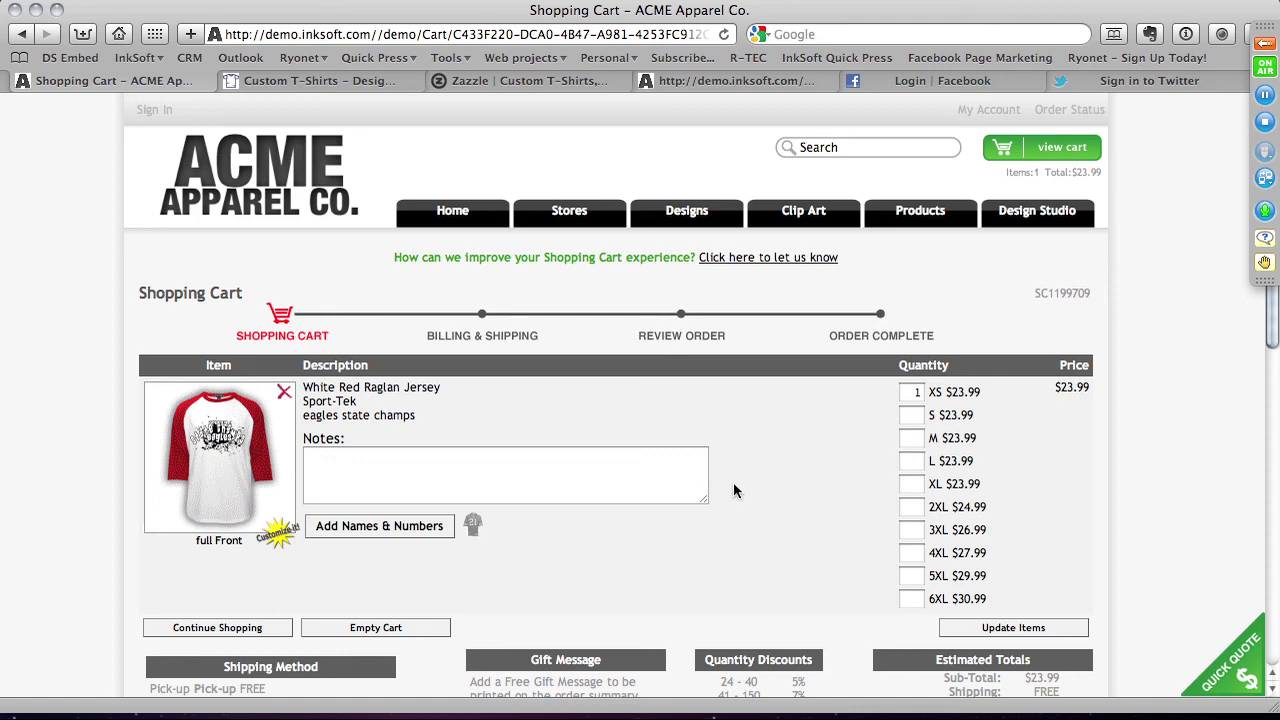
Set the size M quantity to 24 and update the cart items.
scroll(737, 489, down, 2)
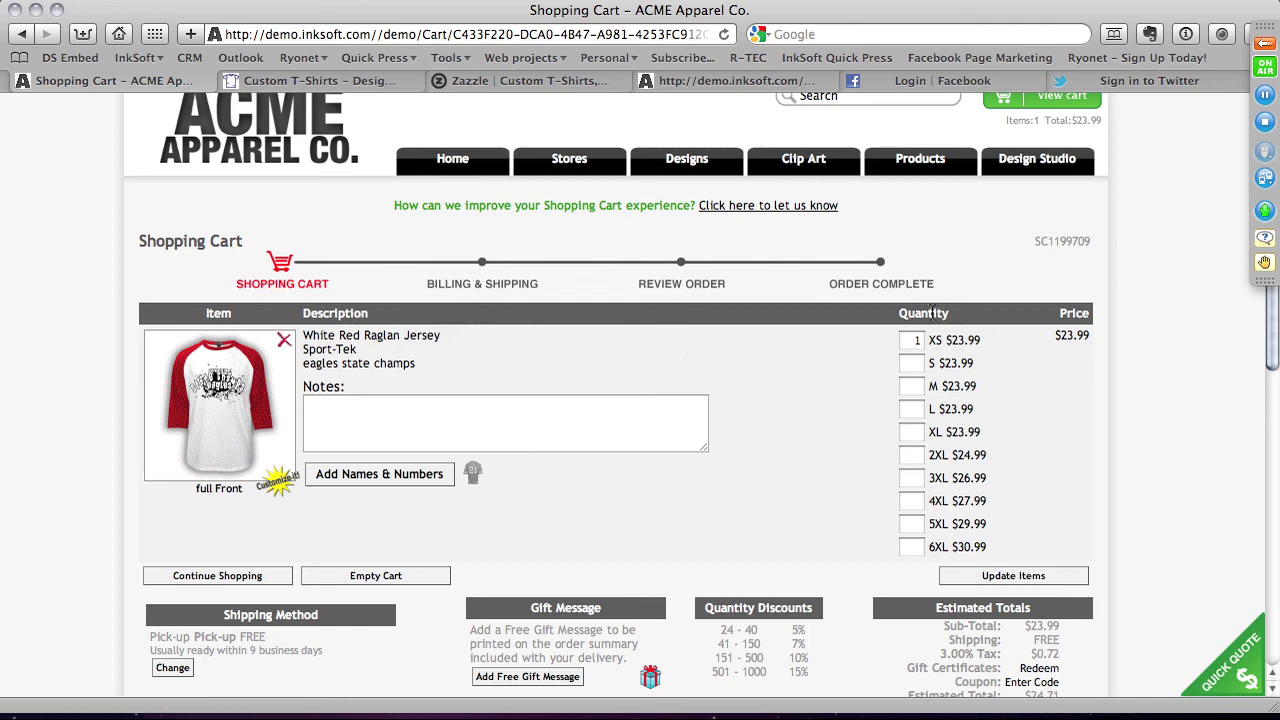
scroll(932, 320, down, 1)
scroll(850, 420, down, 3)
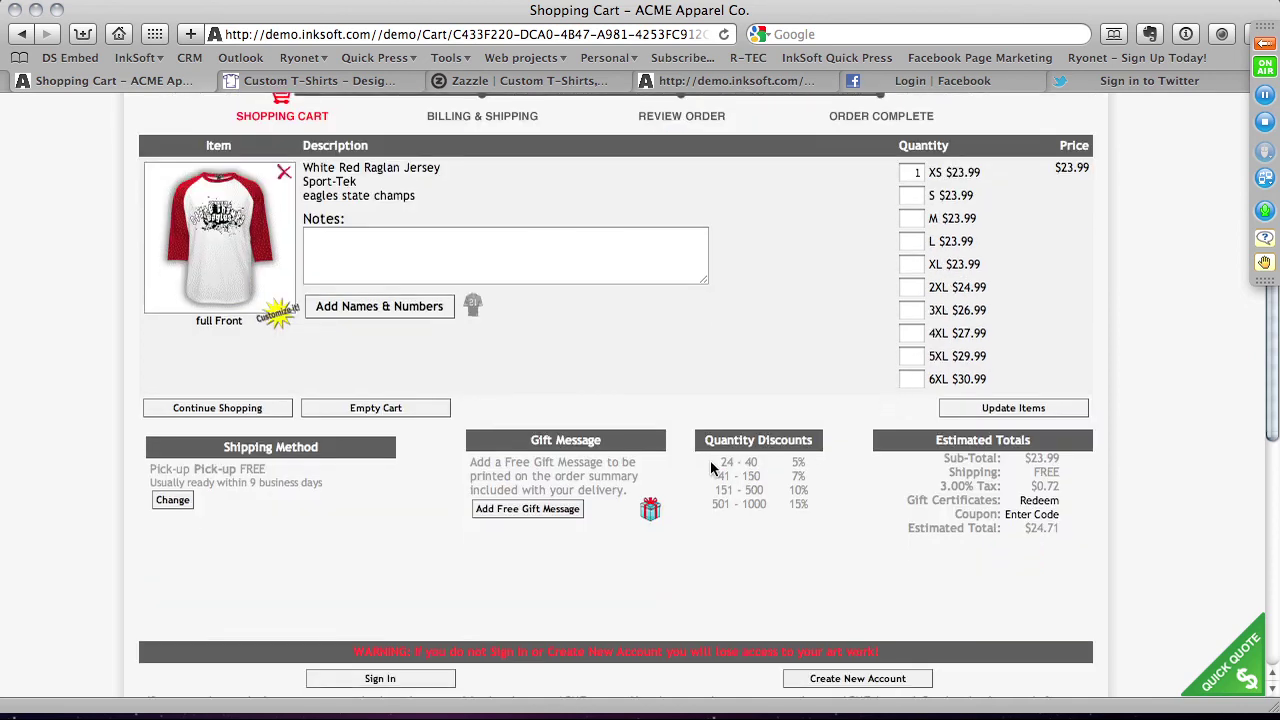
click(910, 218)
click(843, 281)
click(964, 408)
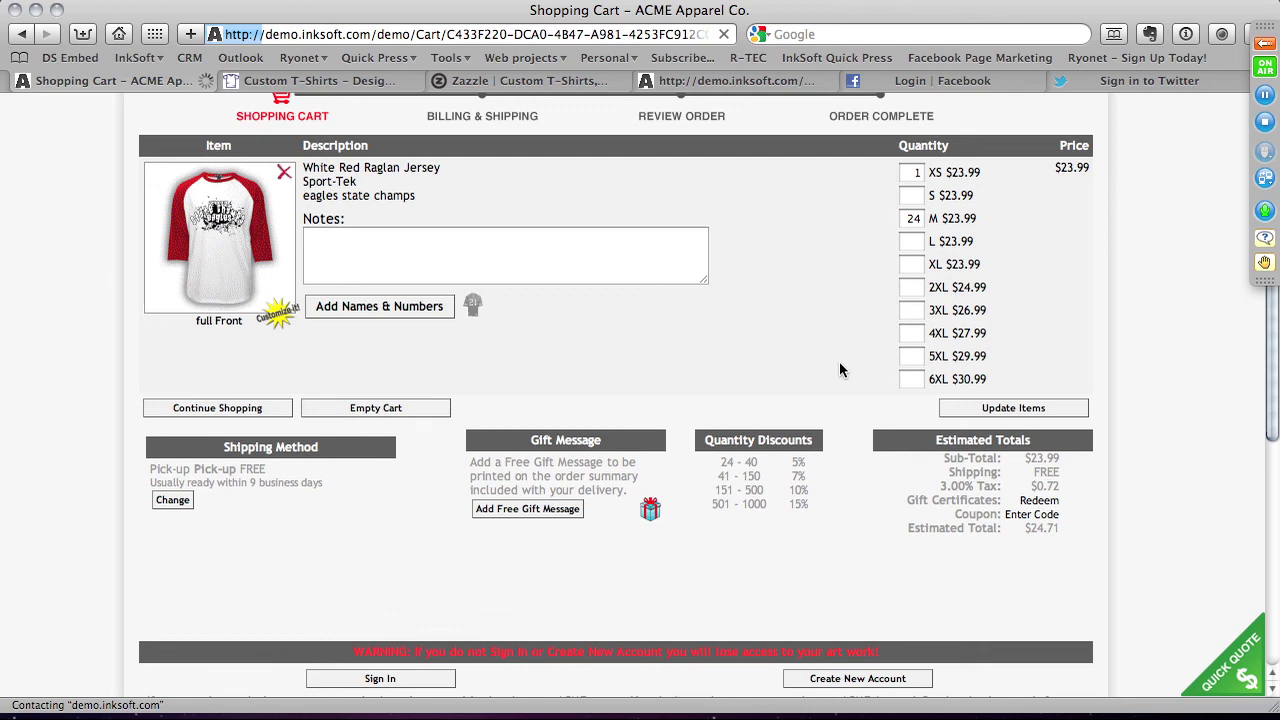
Open the 12-row names and numbers roster.
scroll(867, 388, down, 5)
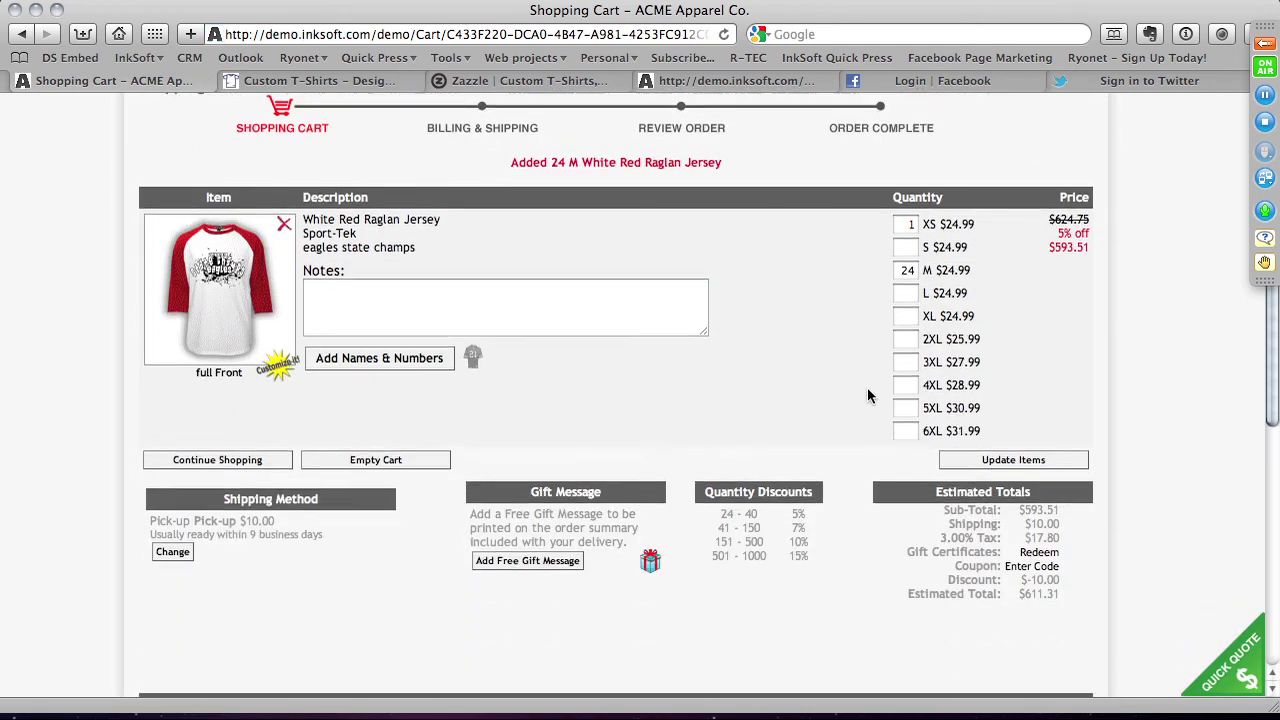
click(410, 358)
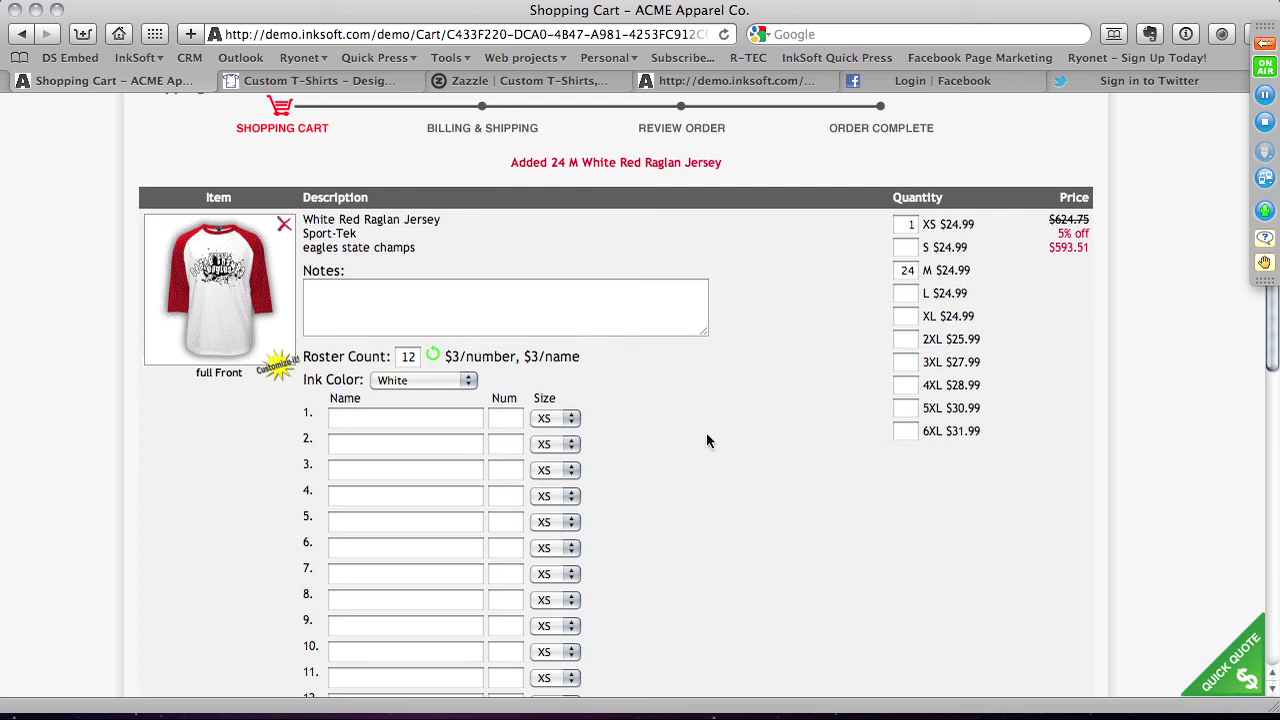
scroll(706, 441, down, 1)
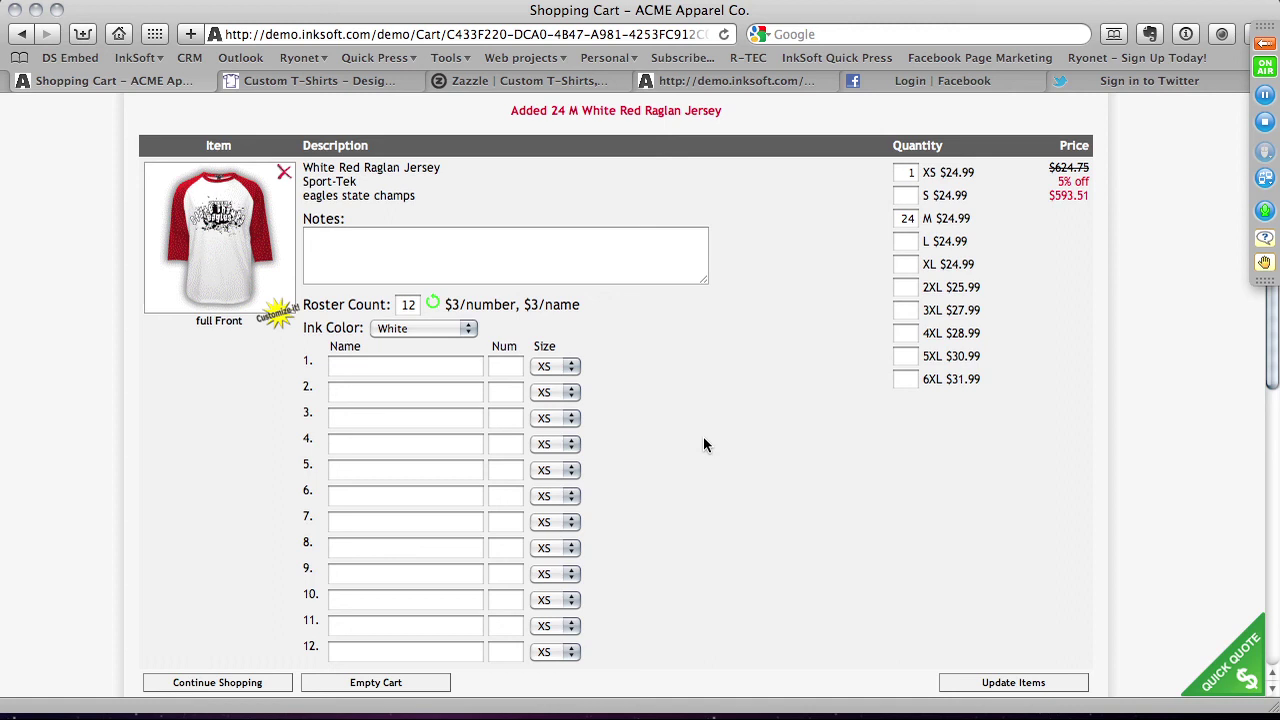
Set the roster count to 2 and enter the first player's name with number 1.
click(395, 367)
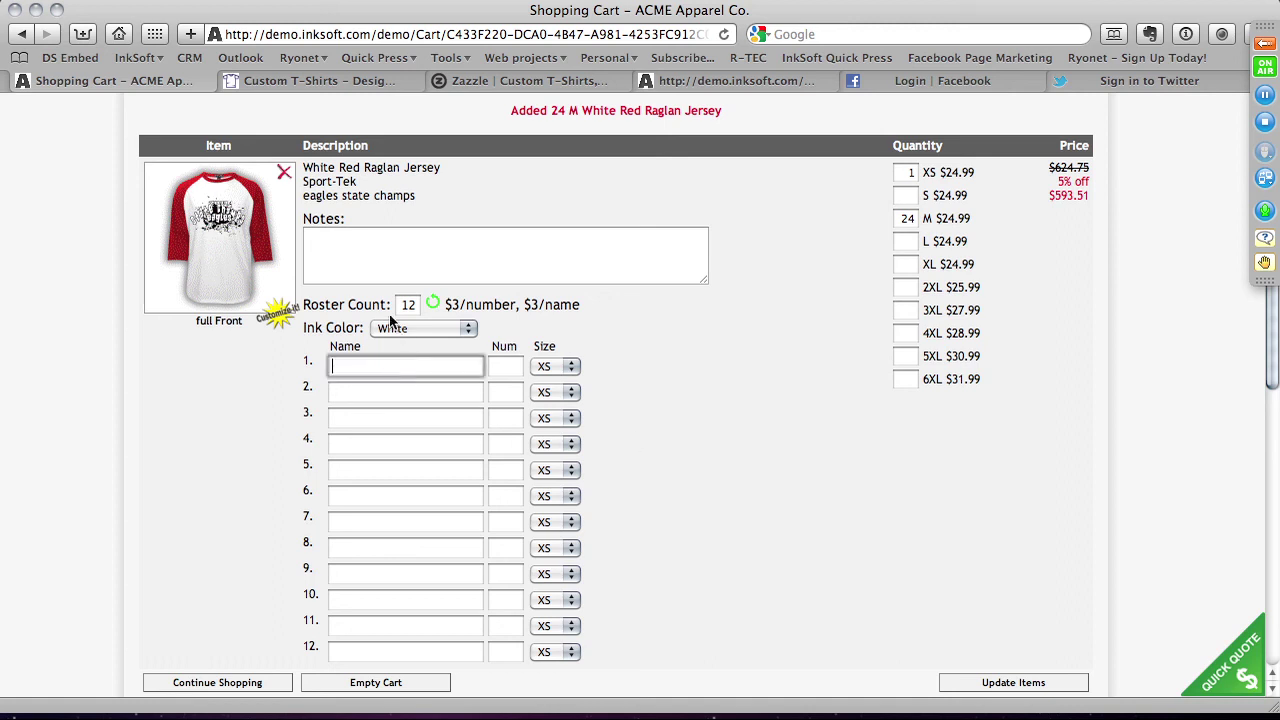
drag(399, 304, 452, 304)
text(2)
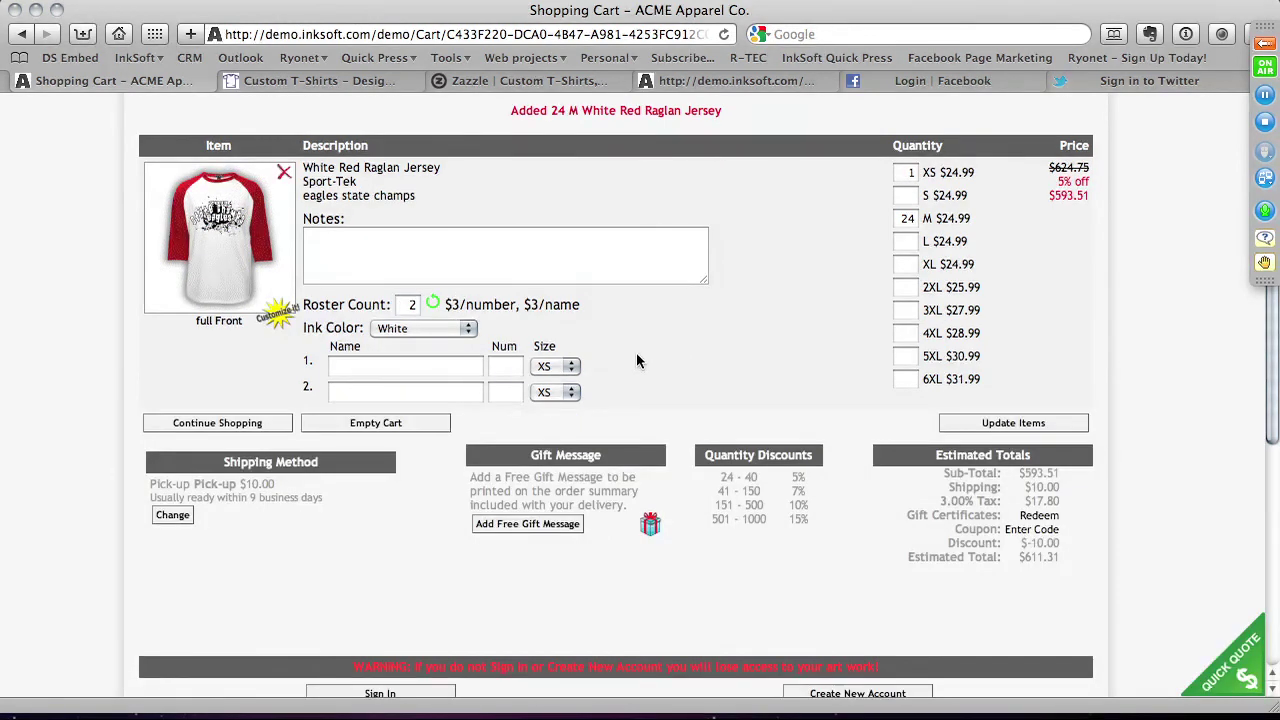
click(382, 368)
text(HUNT)
key(Tab)
text(24)
key(BackSpace)
key(BackSpace)
text(1)
Enter the second player's name with number 23 and size 6XL, then update the cart items.
click(342, 390)
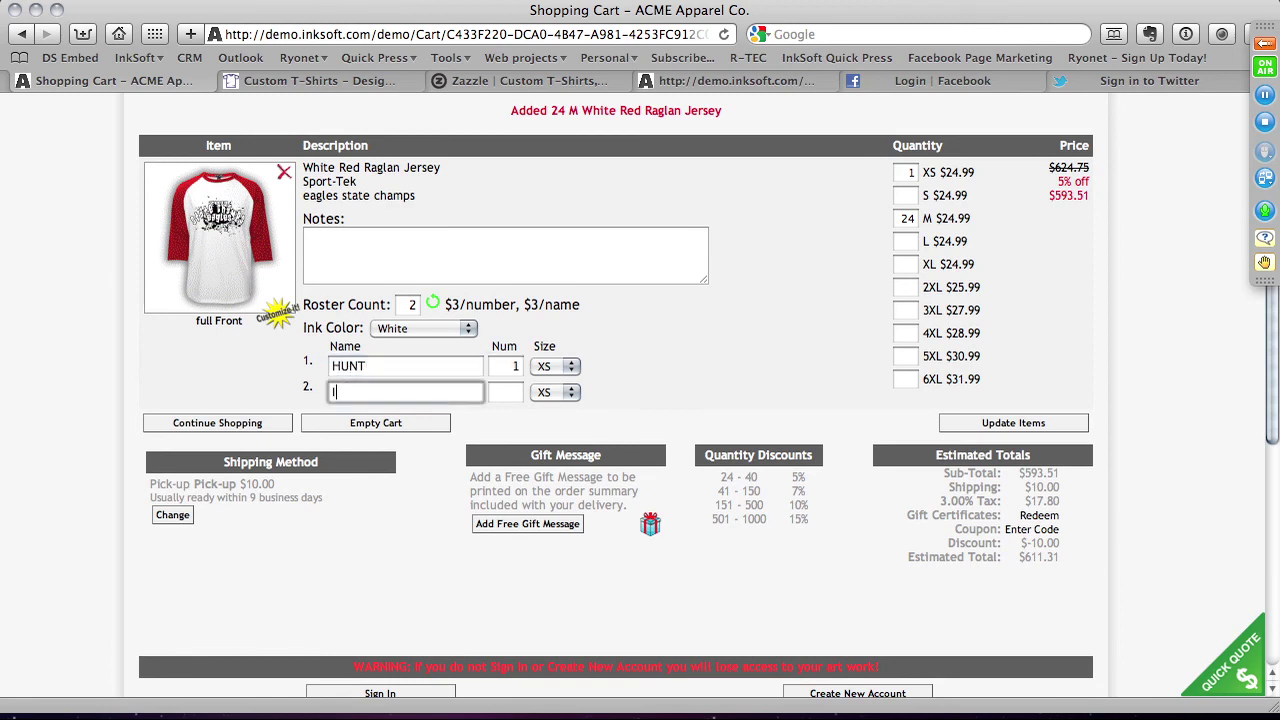
text(MISINA)
click(497, 395)
text(23)
click(541, 390)
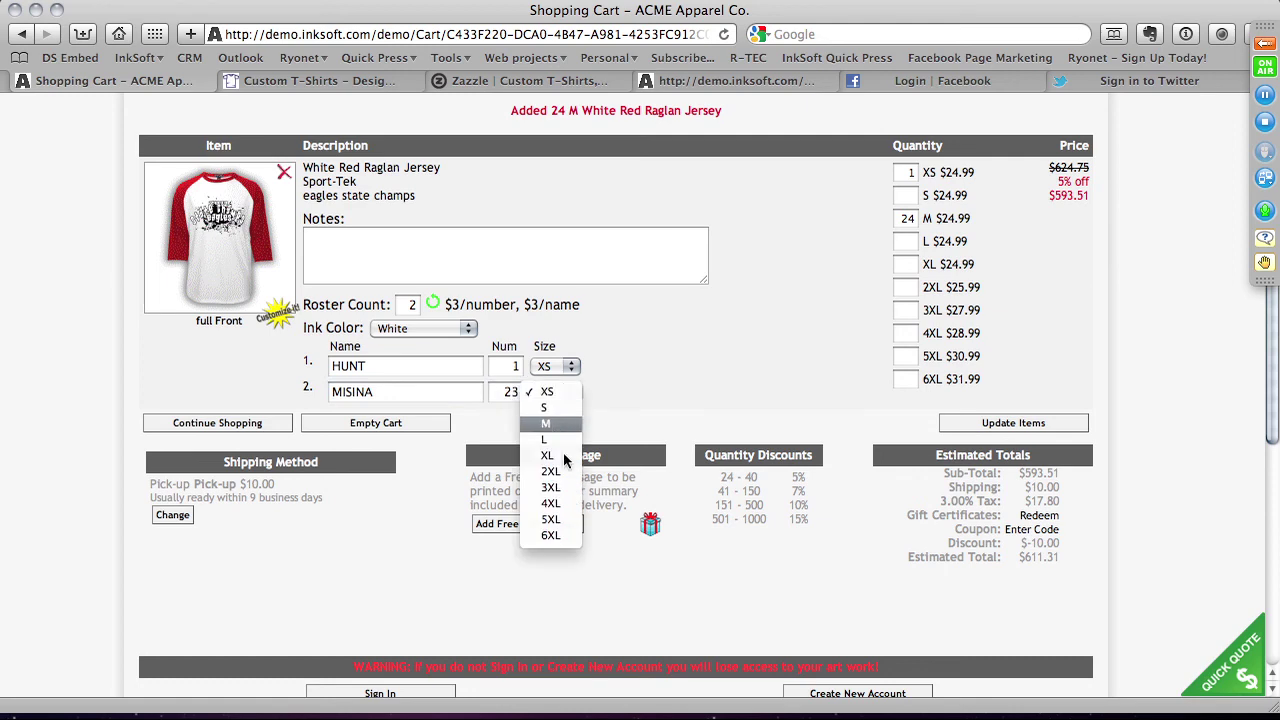
click(560, 538)
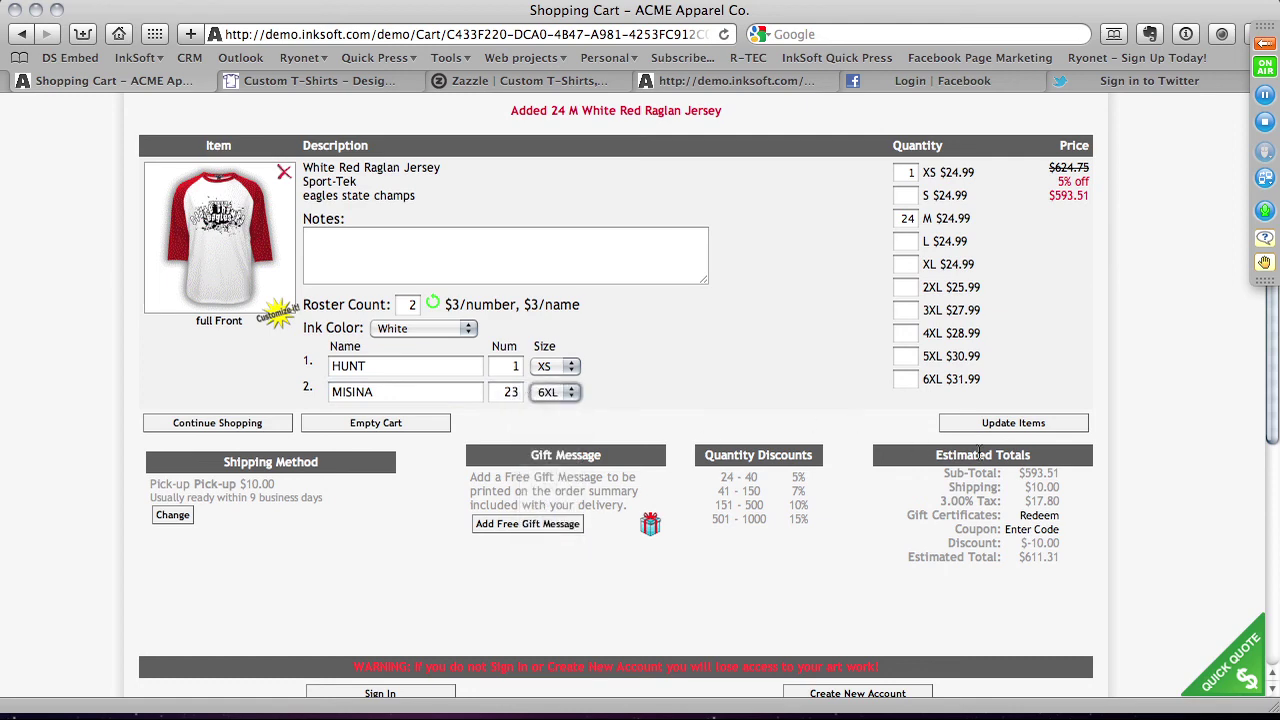
click(993, 426)
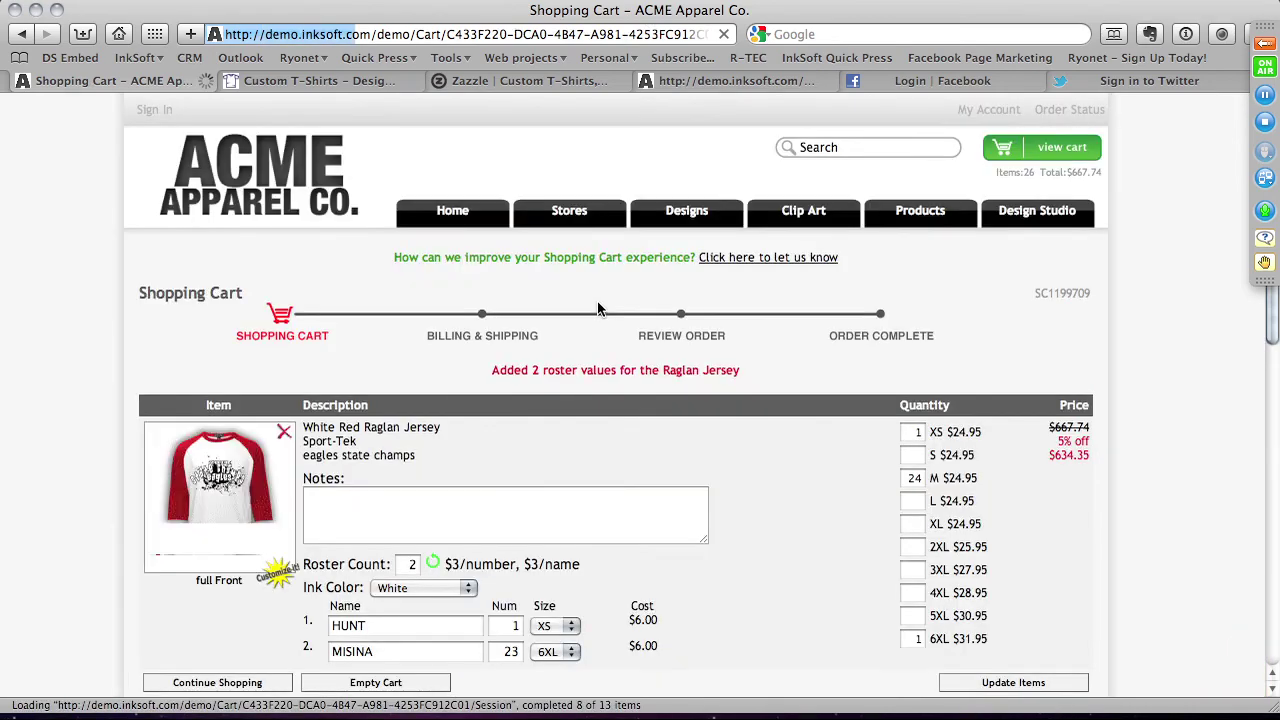
scroll(598, 305, down, 5)
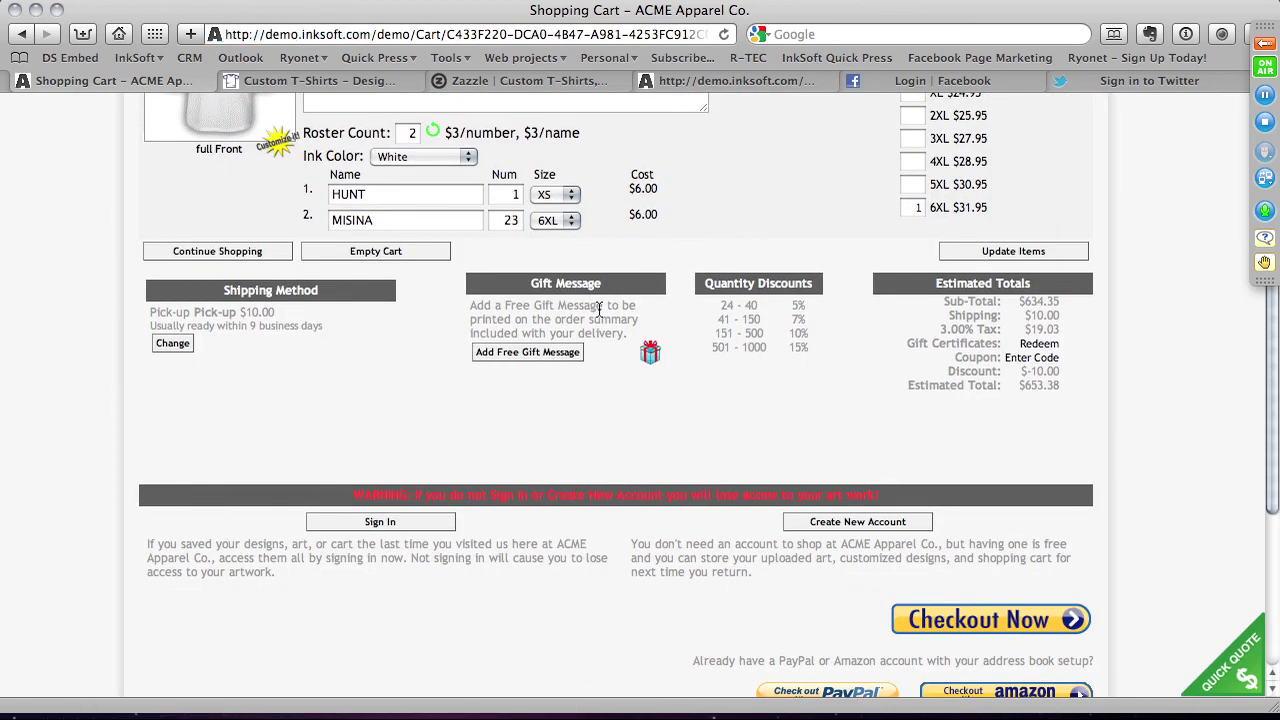
Review the cart's $653.38 estimated total and proceed to checkout.
scroll(598, 310, up, 3)
scroll(597, 309, down, 6)
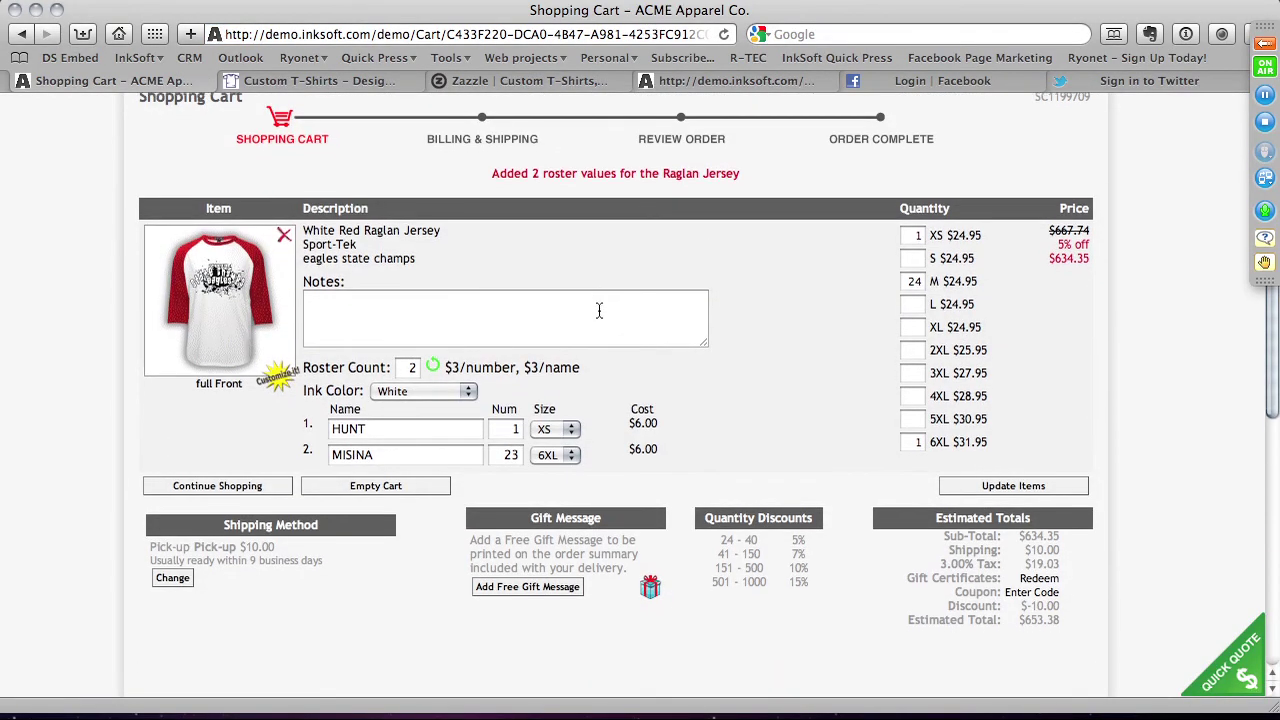
scroll(598, 313, up, 3)
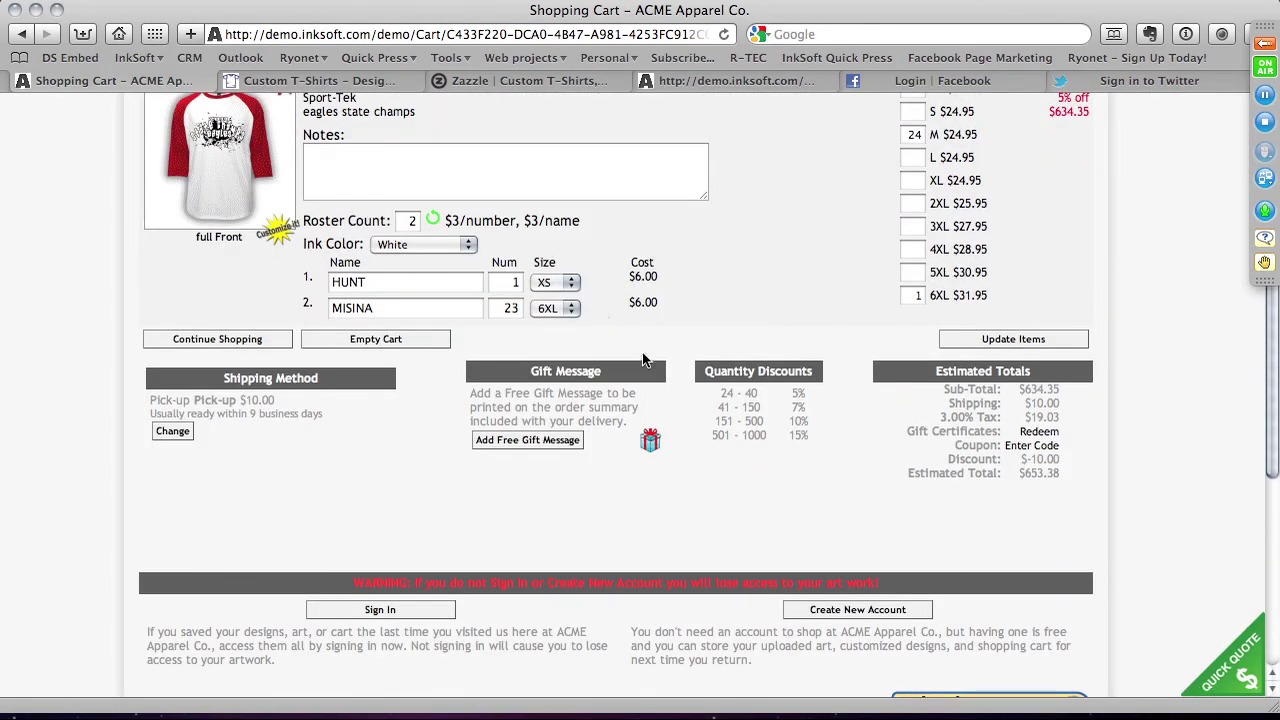
scroll(629, 338, down, 5)
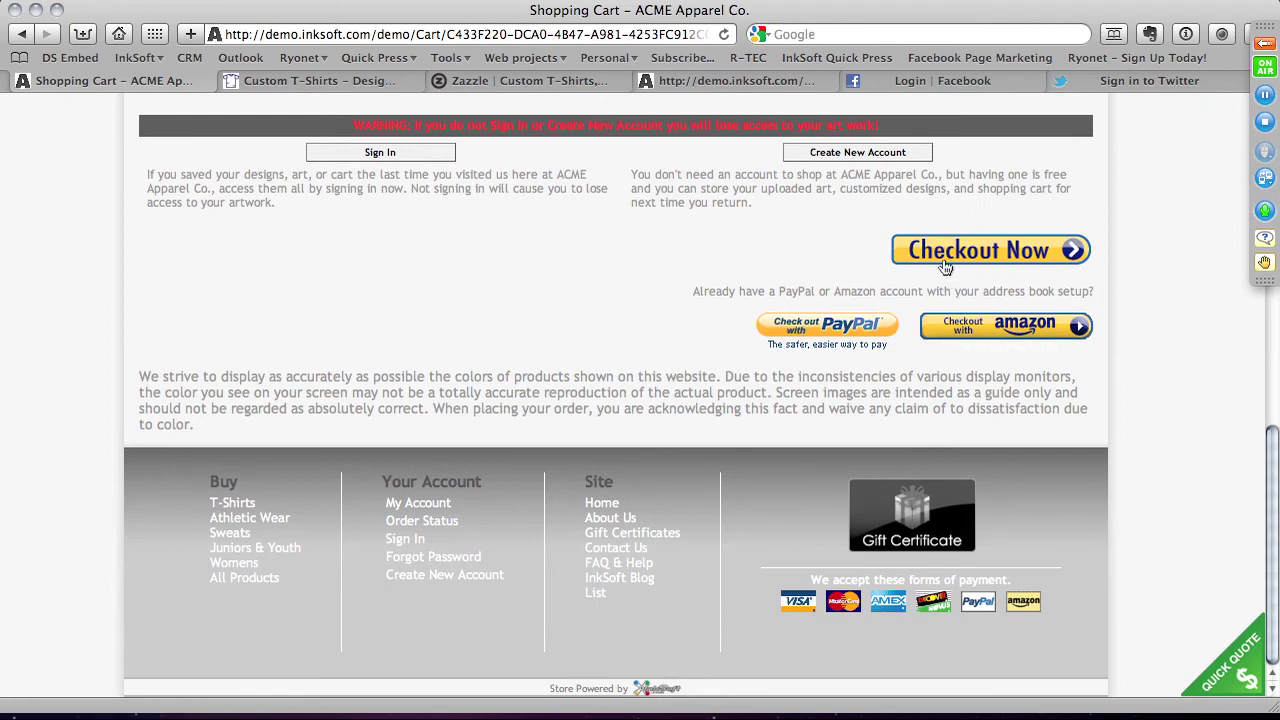
click(945, 267)
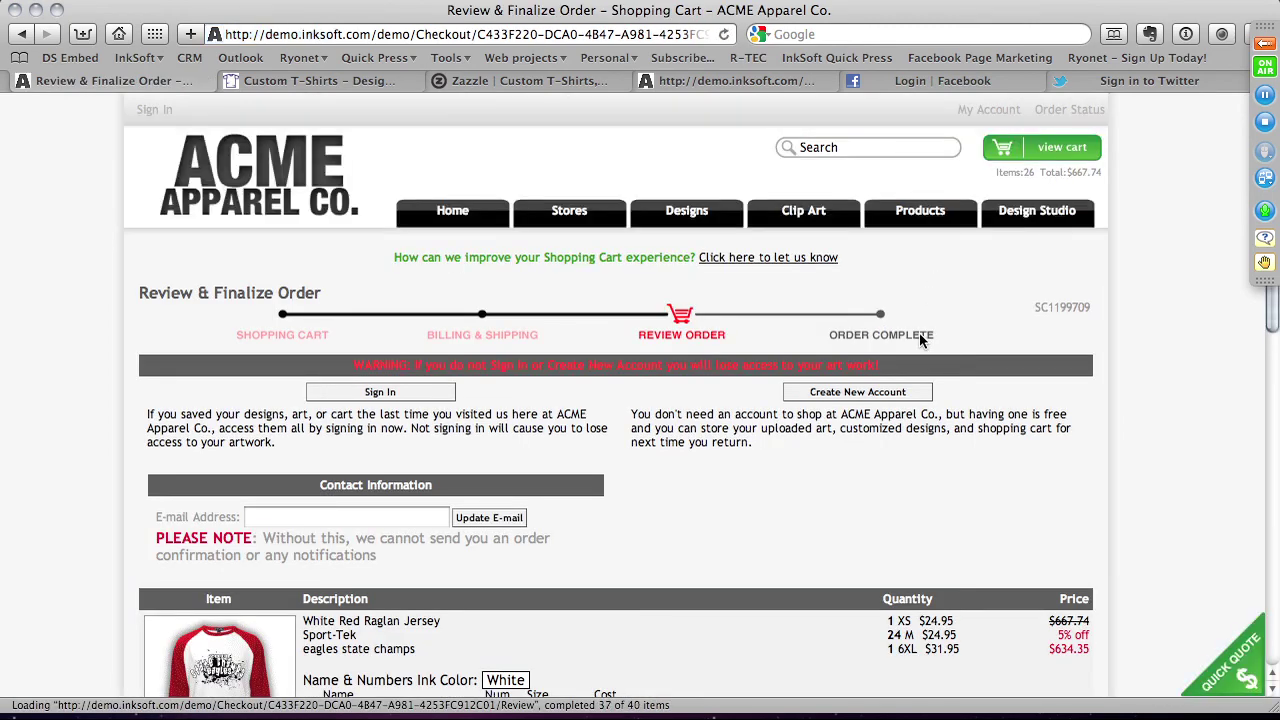
Enter the purchase order number and place the order paying by purchase order.
scroll(707, 398, down, 5)
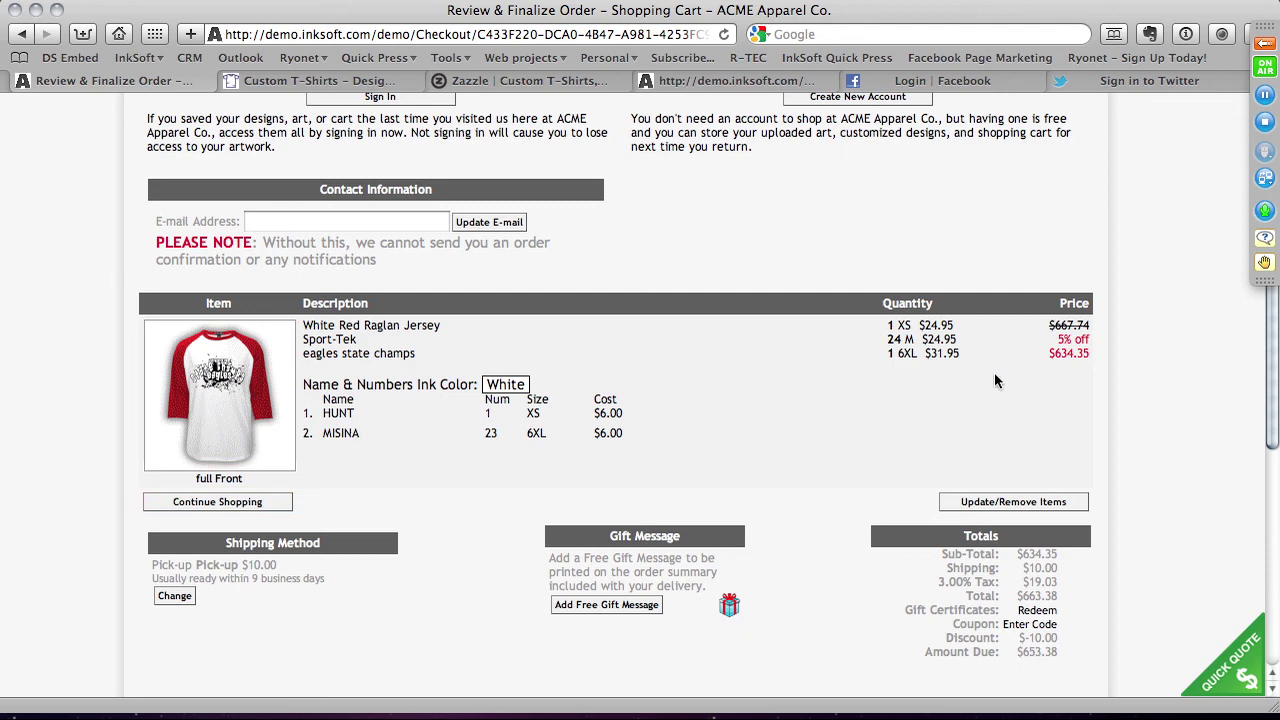
scroll(994, 380, down, 3)
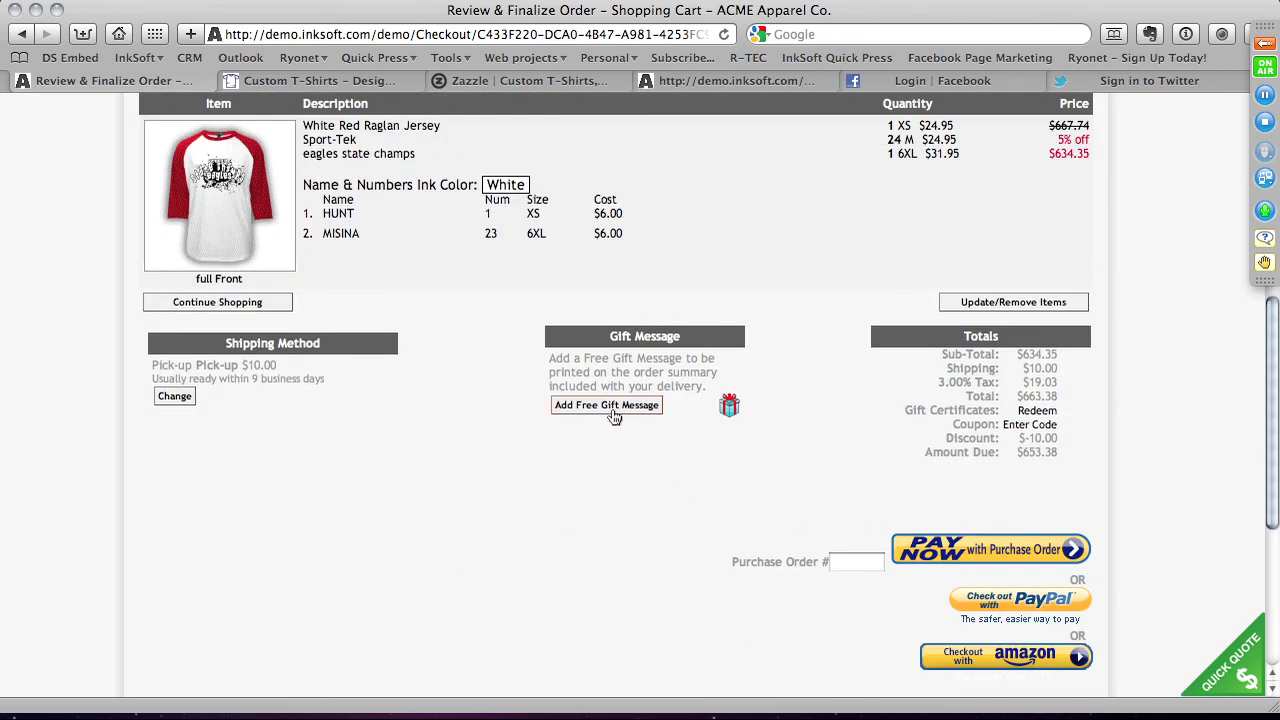
click(851, 560)
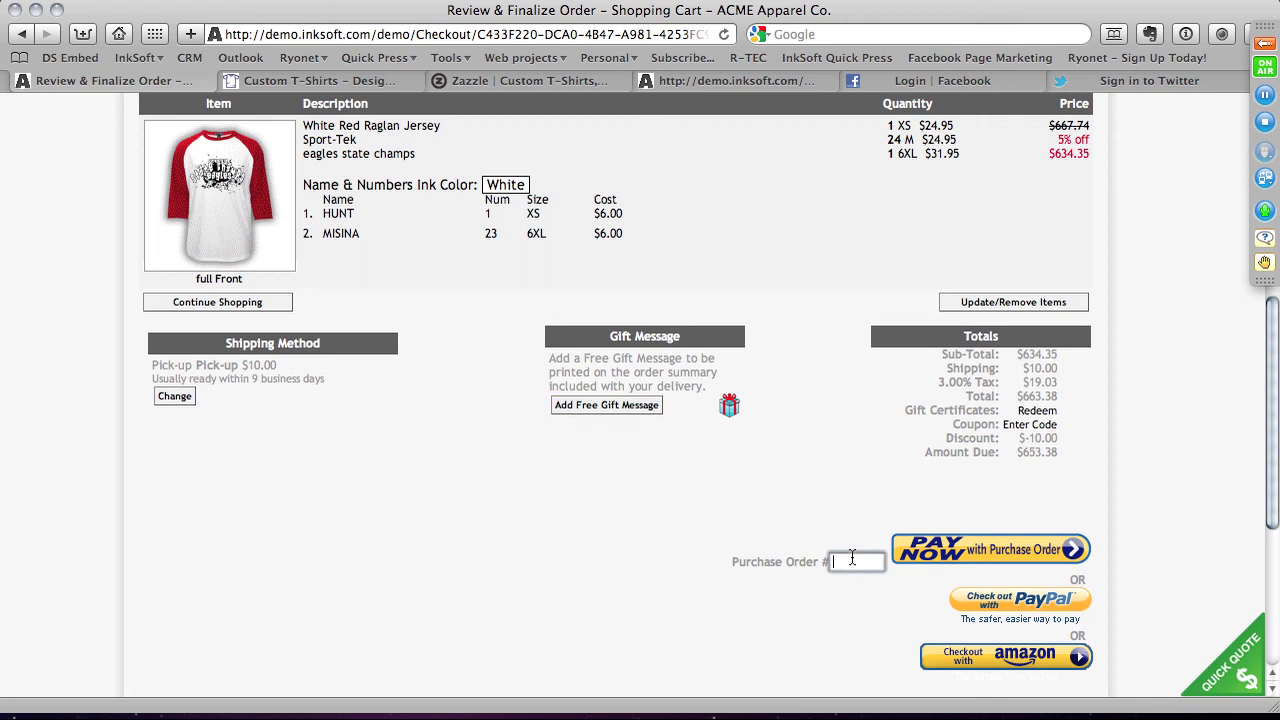
scroll(860, 561, down, 1)
text(12123)
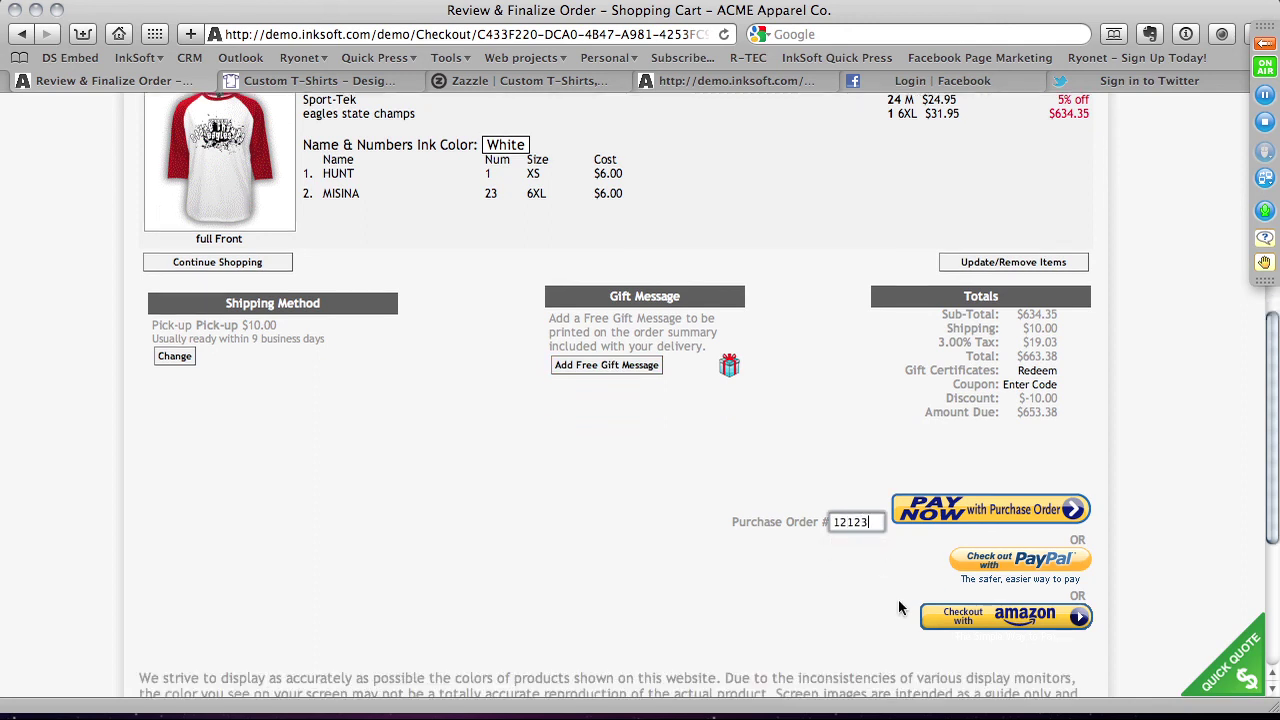
scroll(796, 541, down, 3)
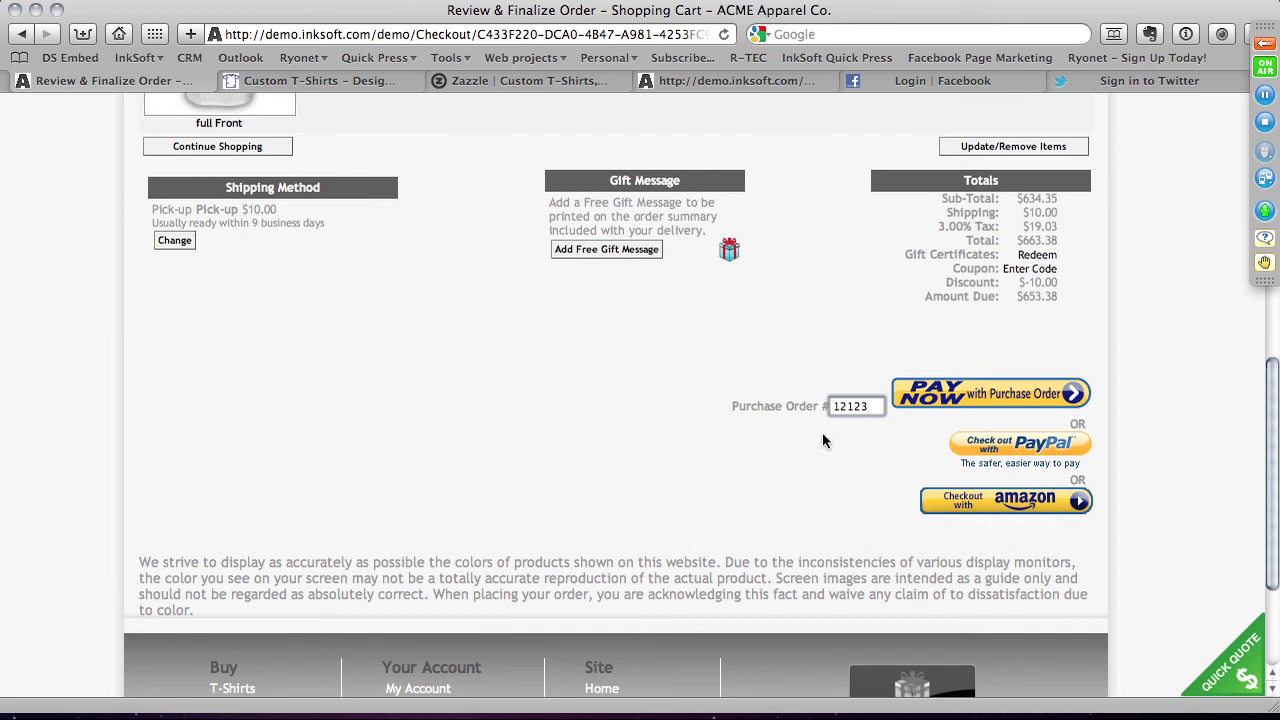
click(932, 391)
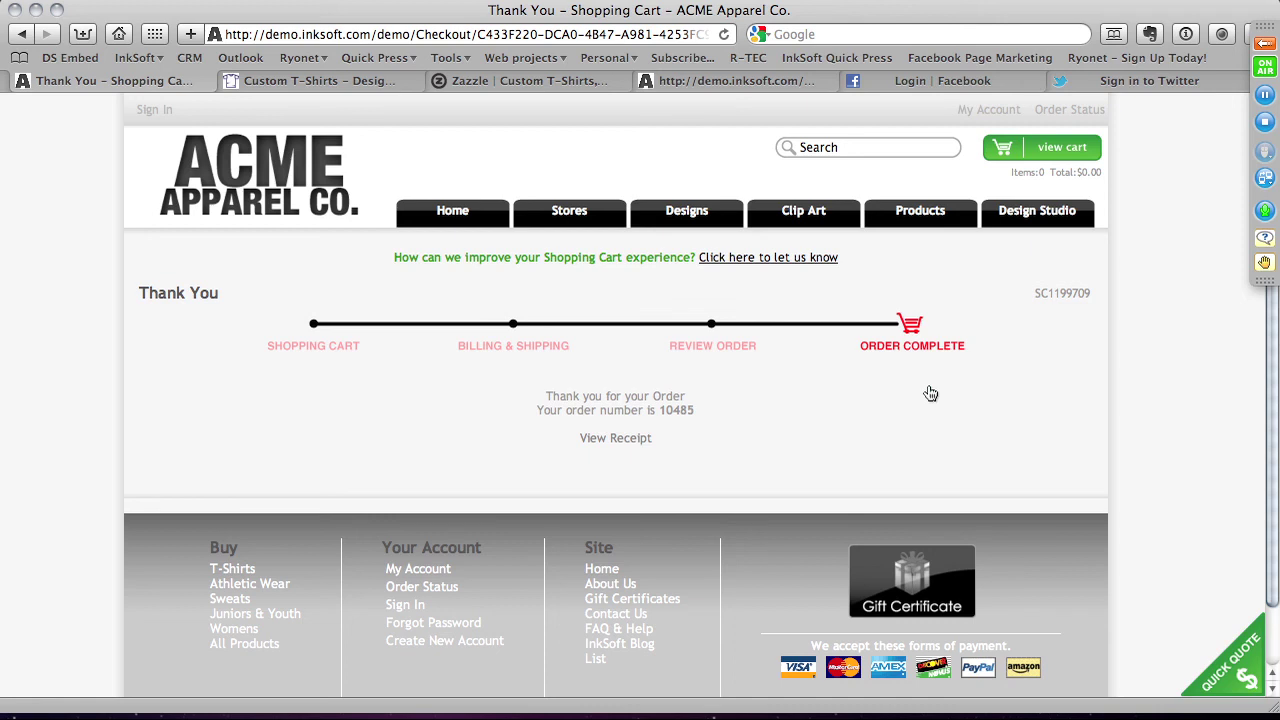
Open the order receipt and print-preview it as a PDF.
click(618, 437)
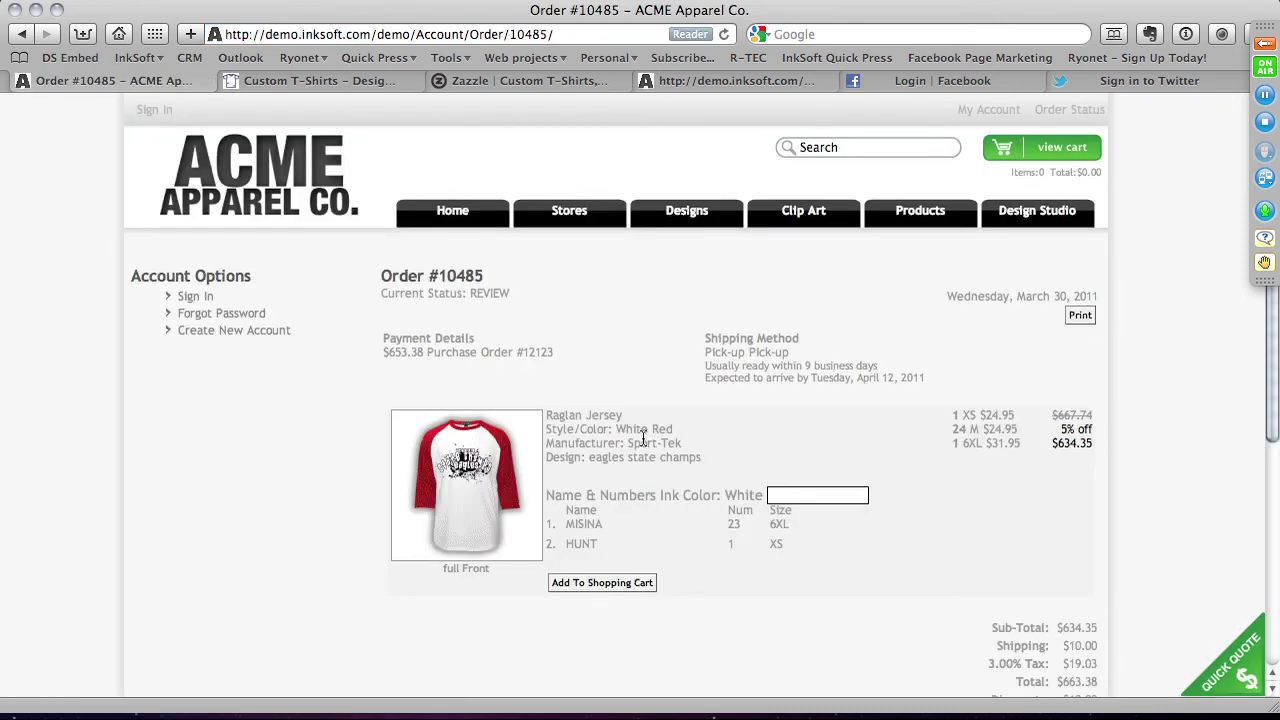
click(1080, 318)
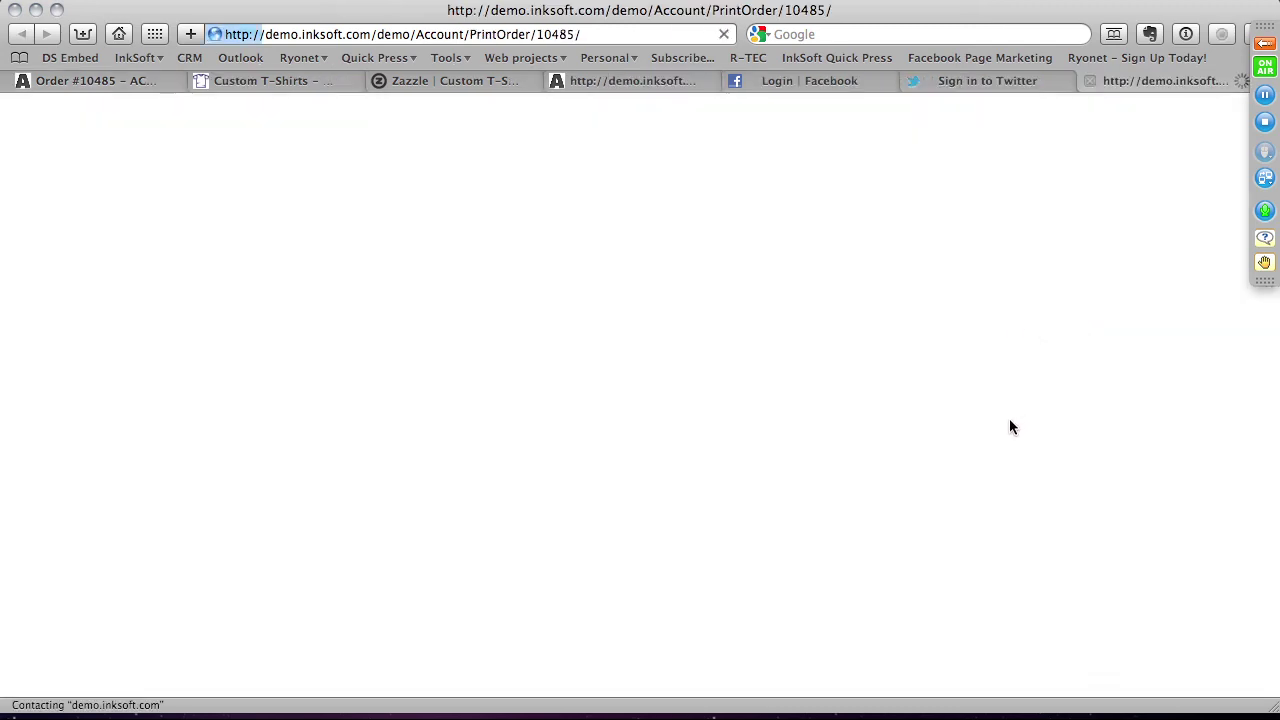
click(579, 268)
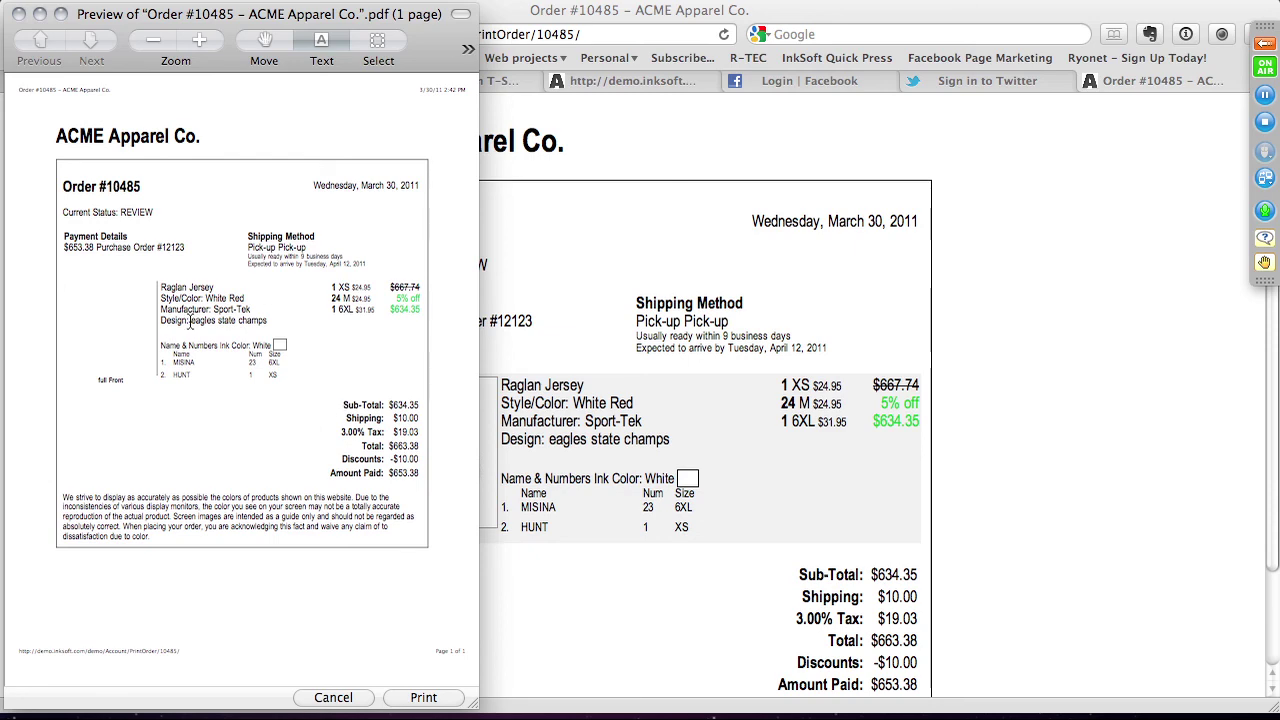
click(18, 14)
Return to the order details page and go to the store sign-in page.
click(102, 78)
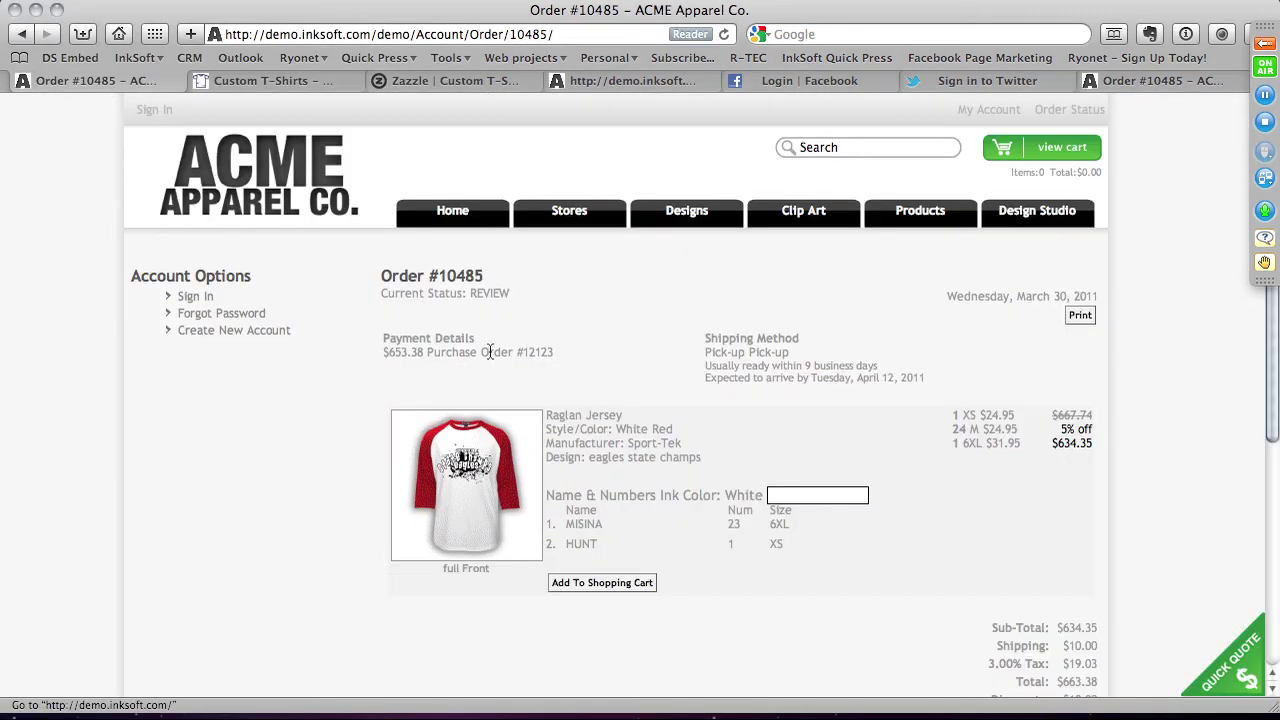
scroll(575, 387, down, 5)
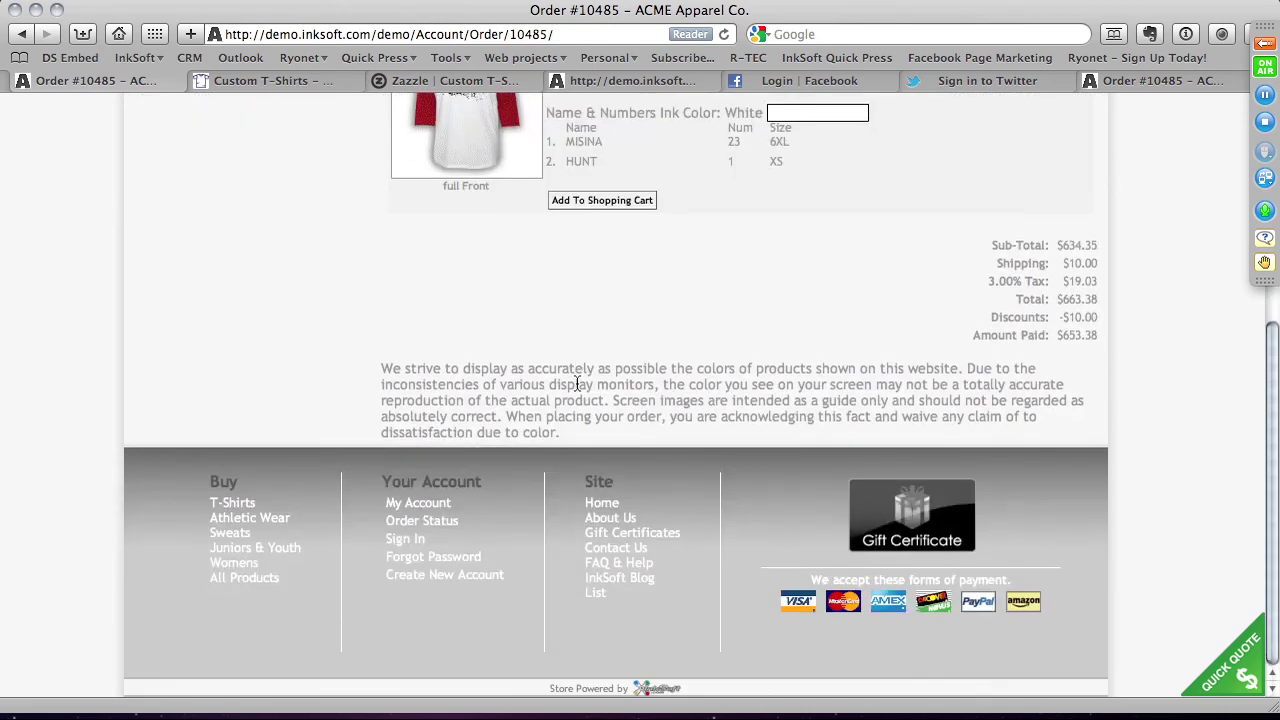
scroll(577, 384, up, 5)
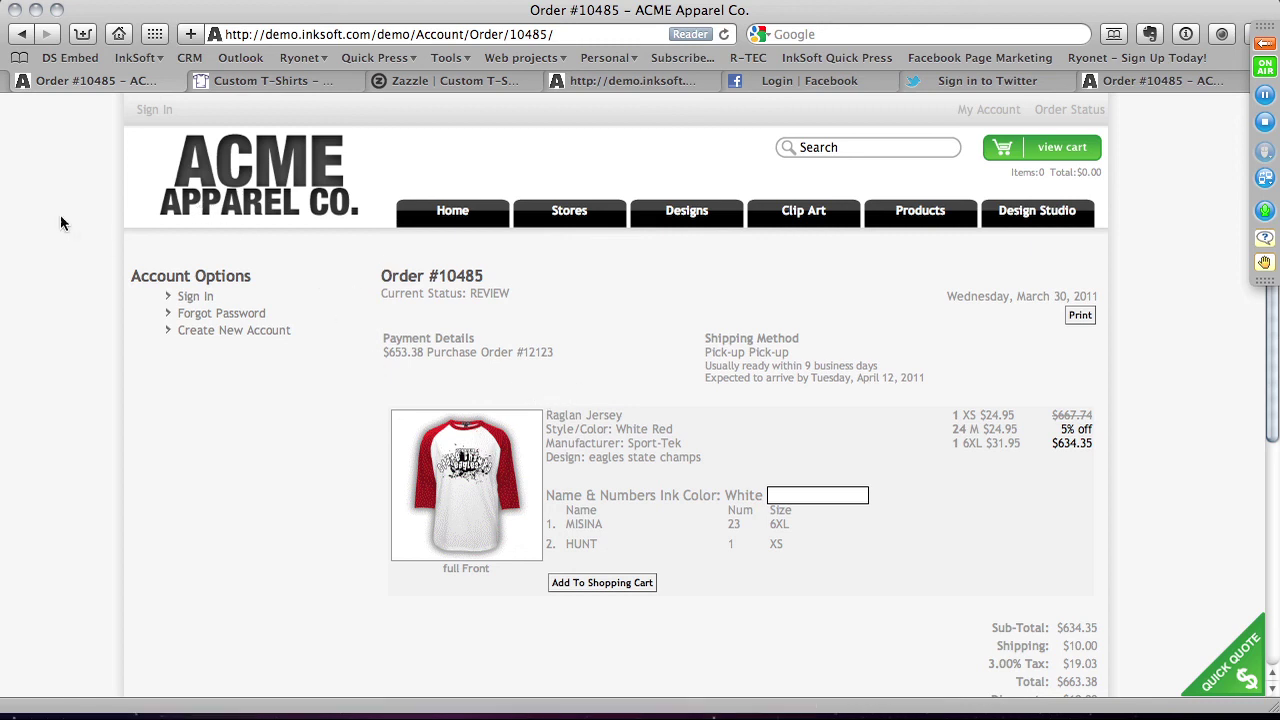
click(145, 113)
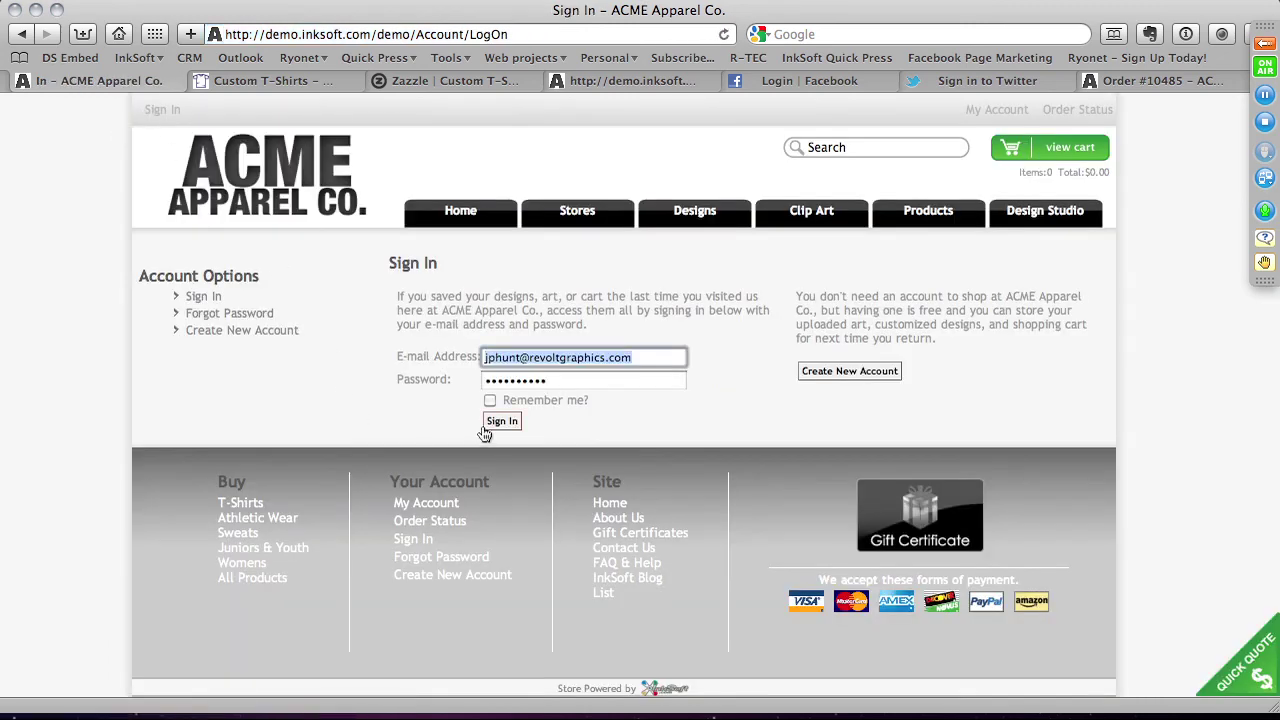
Sign in to the store account to view the placed jersey order's details.
click(490, 424)
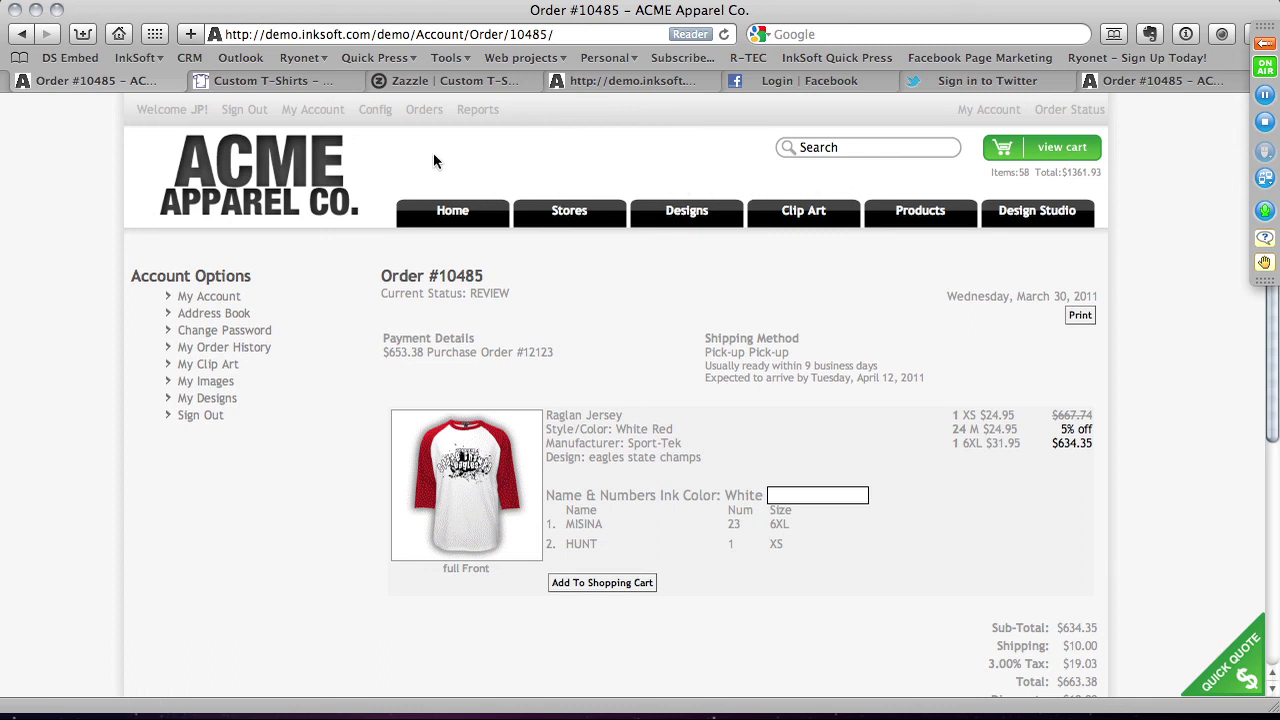
Open the Config control panel showing the fulfillment management dashboard.
click(375, 110)
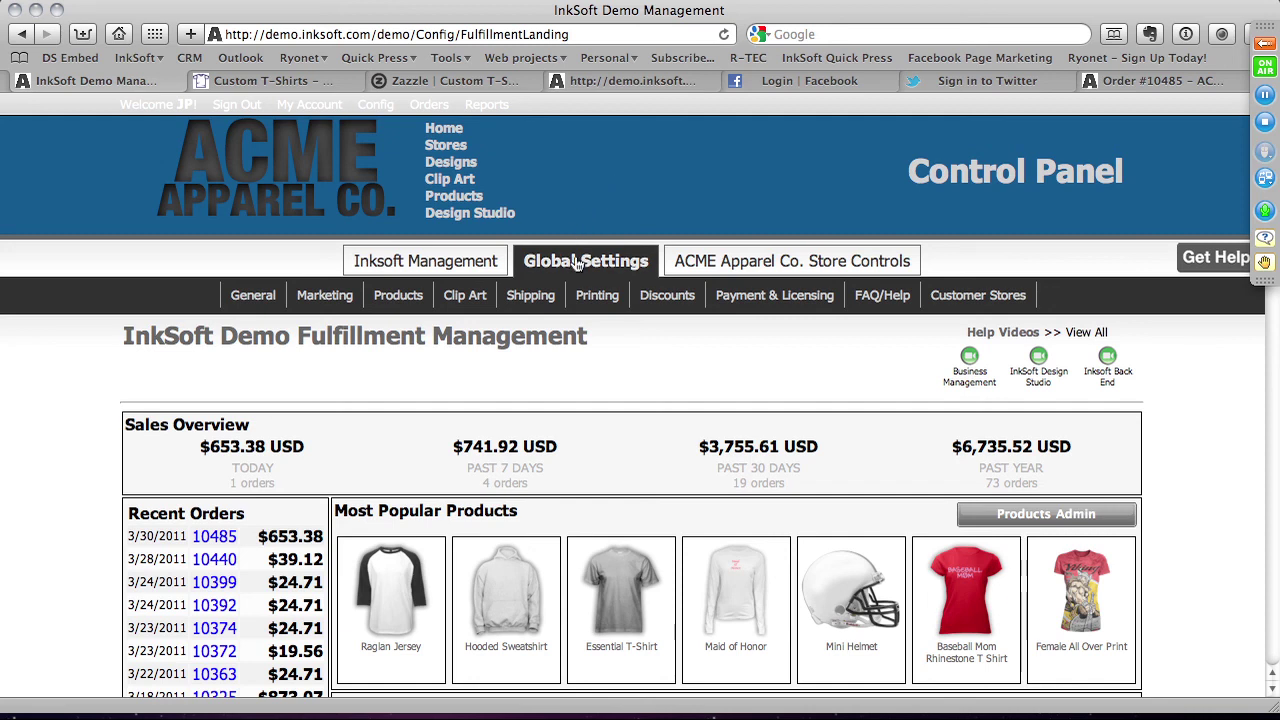
Switch to managing the Butler Bulldogs store from the Customer Stores menu.
mouse_move(541, 290)
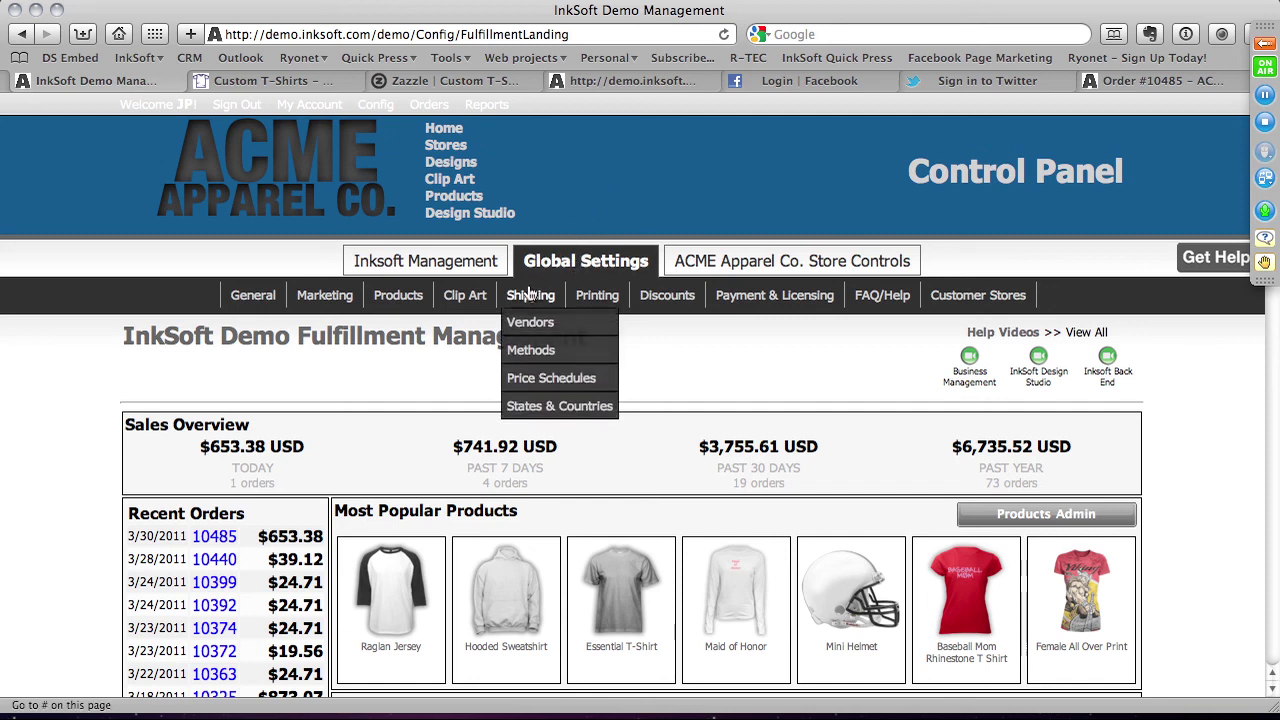
mouse_move(408, 305)
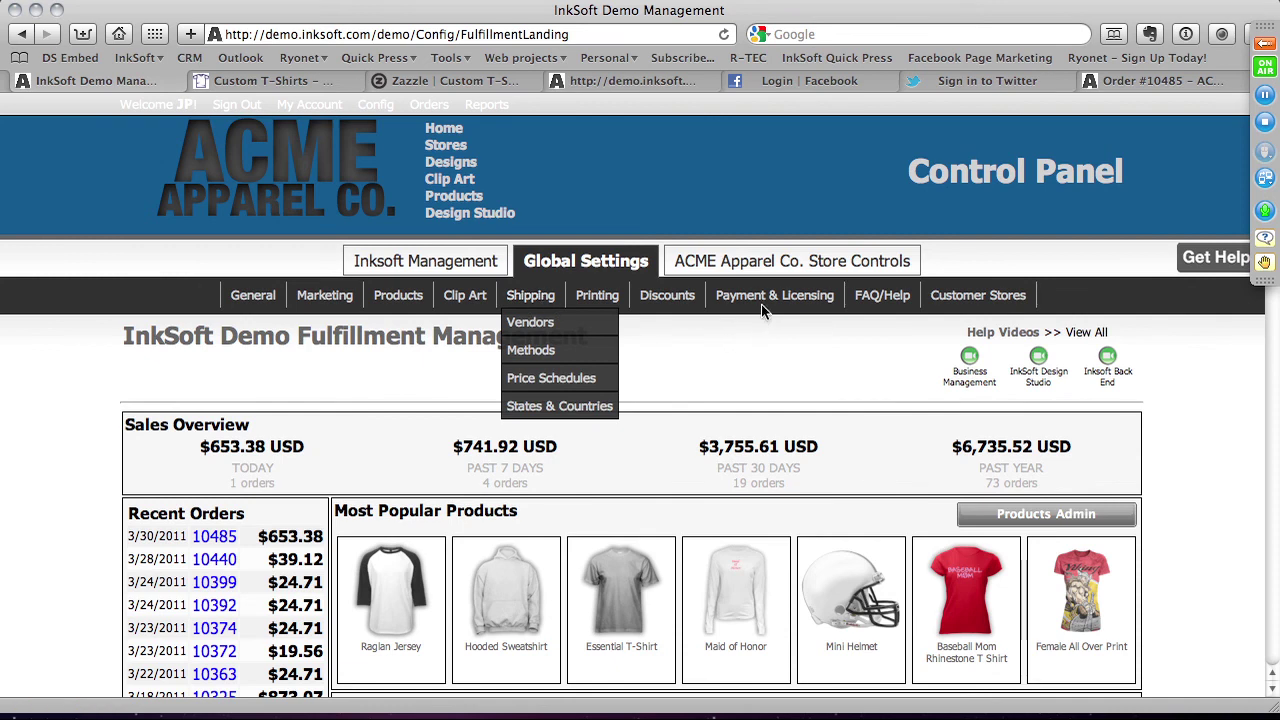
mouse_move(763, 307)
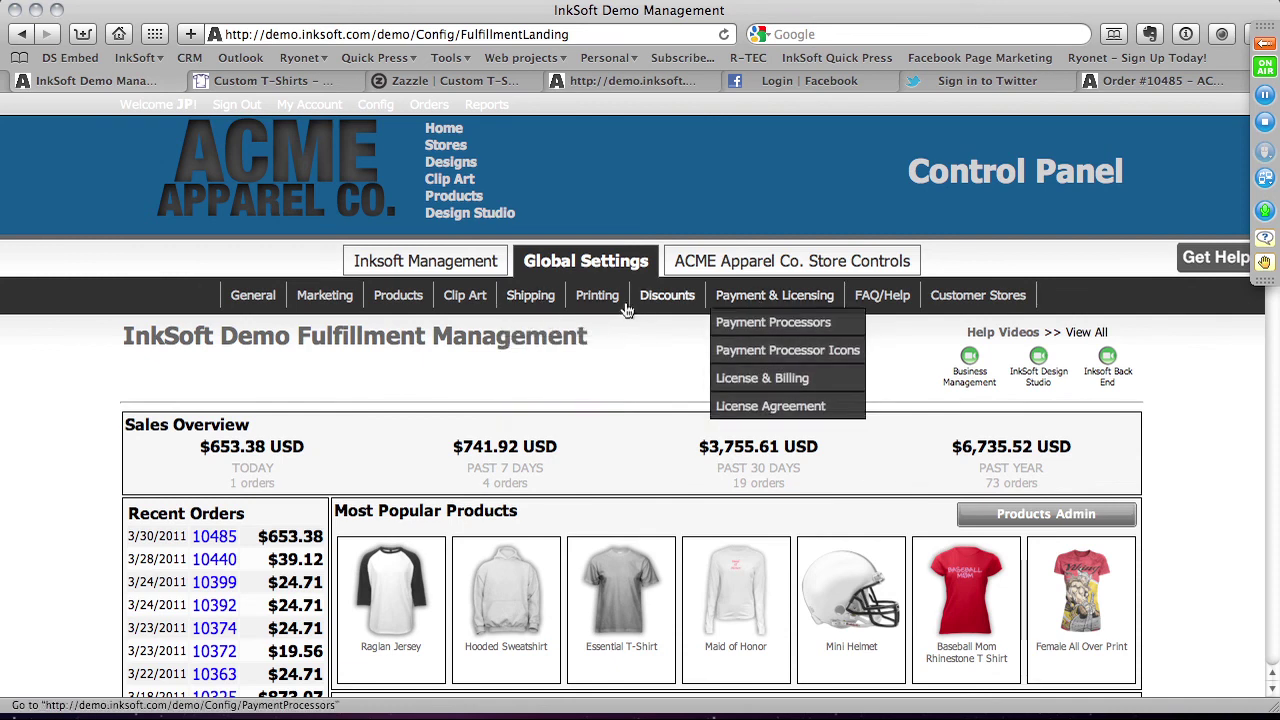
mouse_move(636, 312)
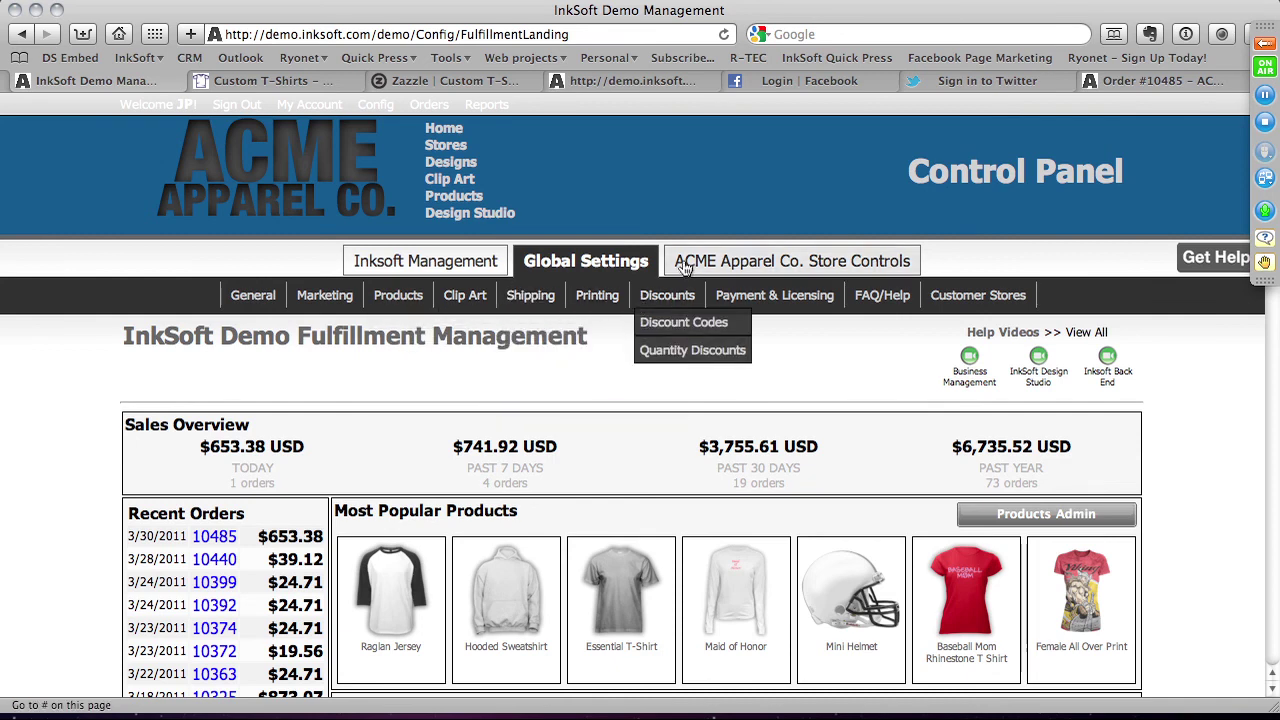
mouse_move(942, 300)
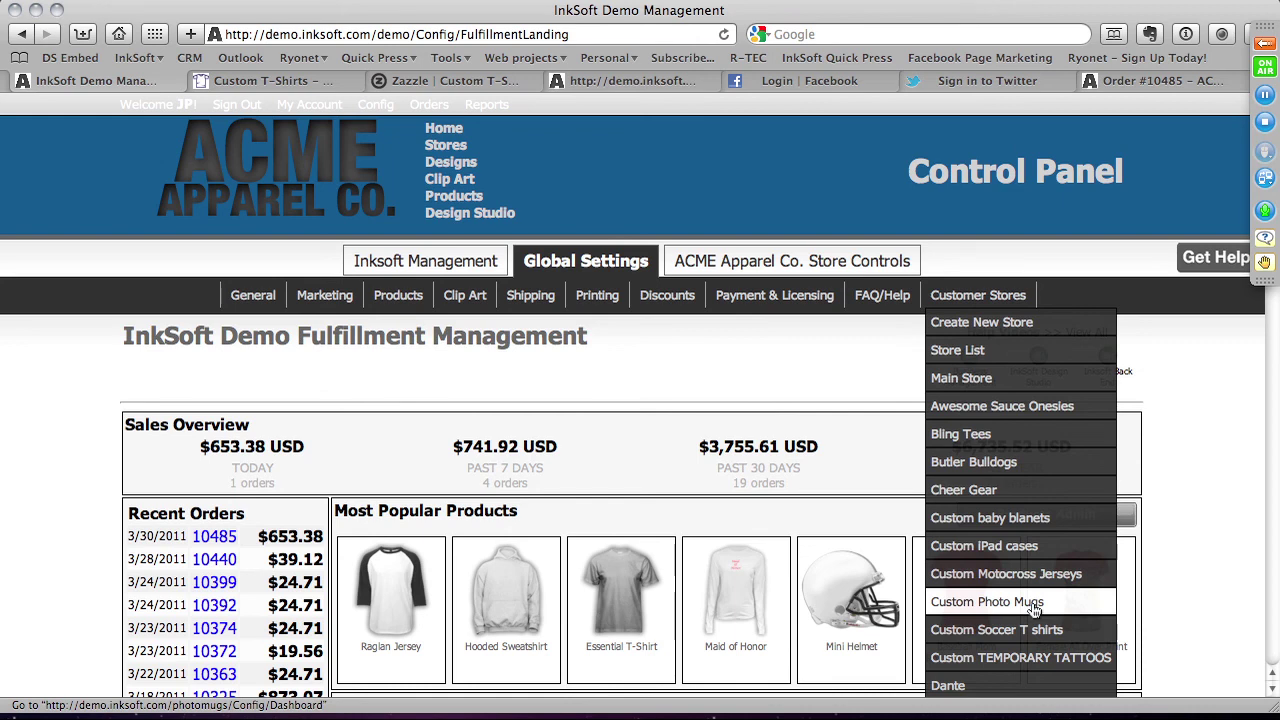
click(993, 466)
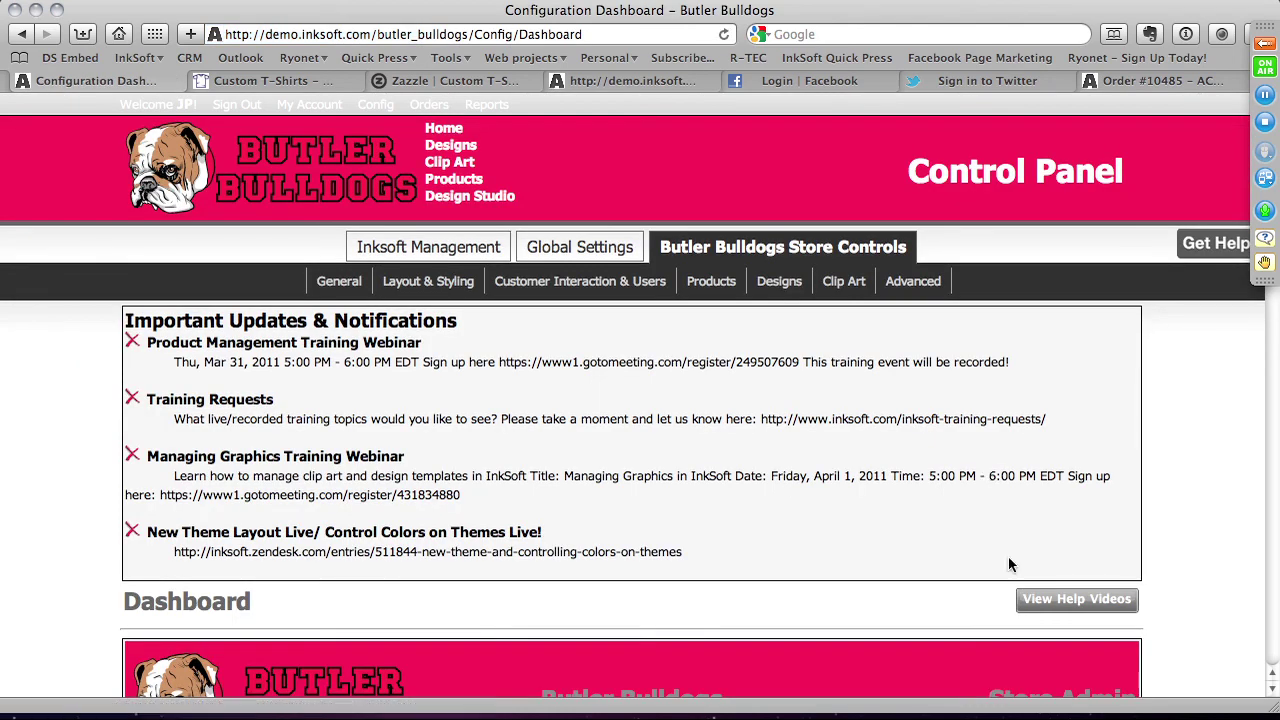
Dismiss all five Important Updates notifications and open the Layout & Design settings.
click(132, 342)
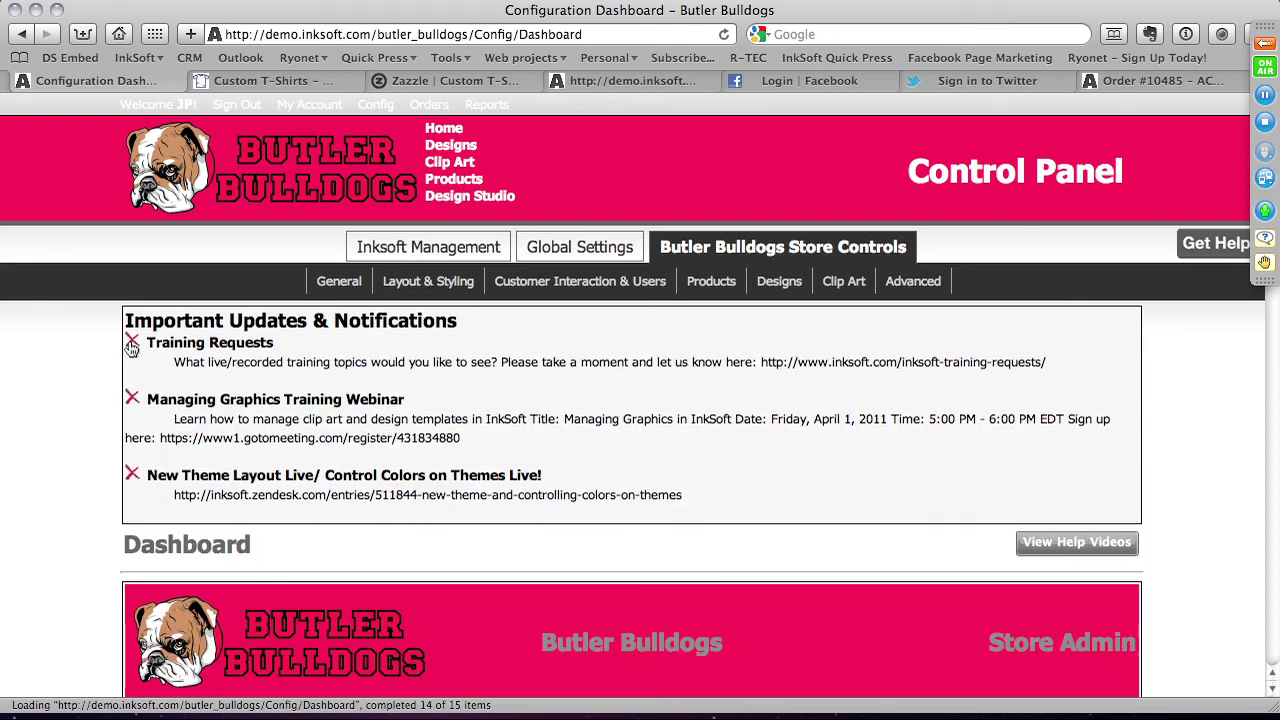
click(132, 342)
click(133, 343)
click(133, 343)
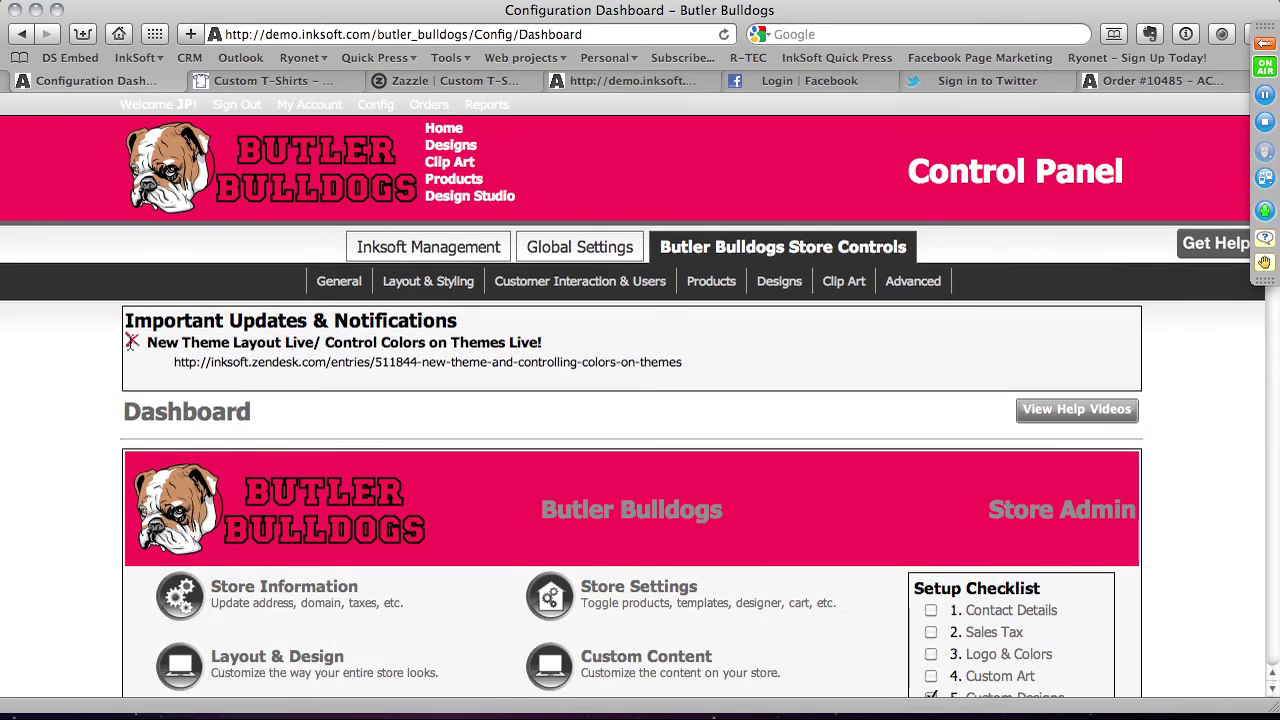
click(132, 343)
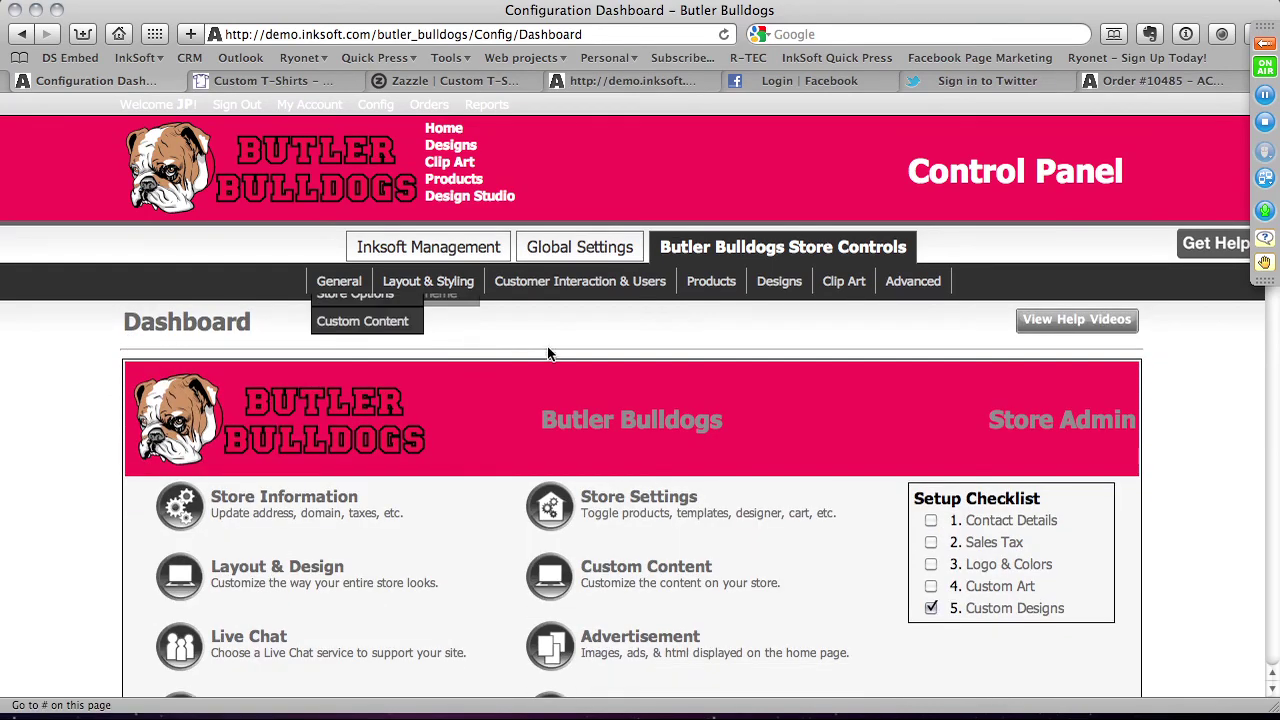
scroll(641, 397, down, 5)
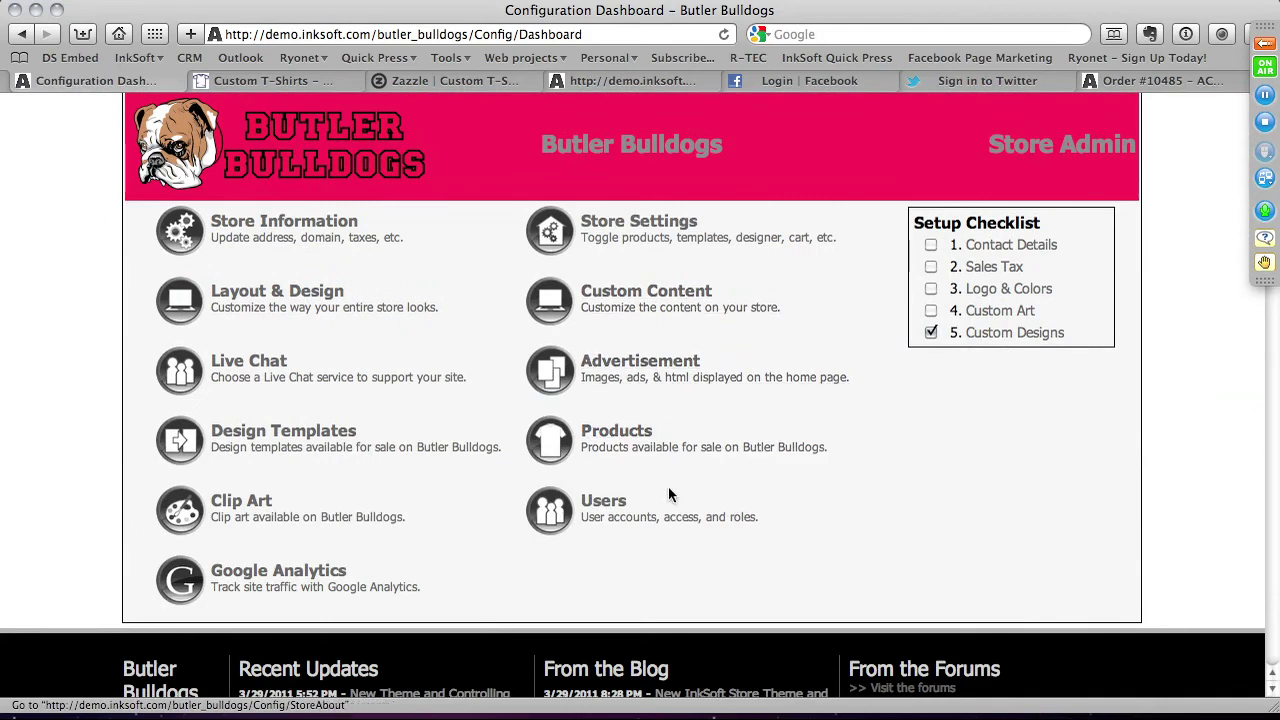
click(292, 298)
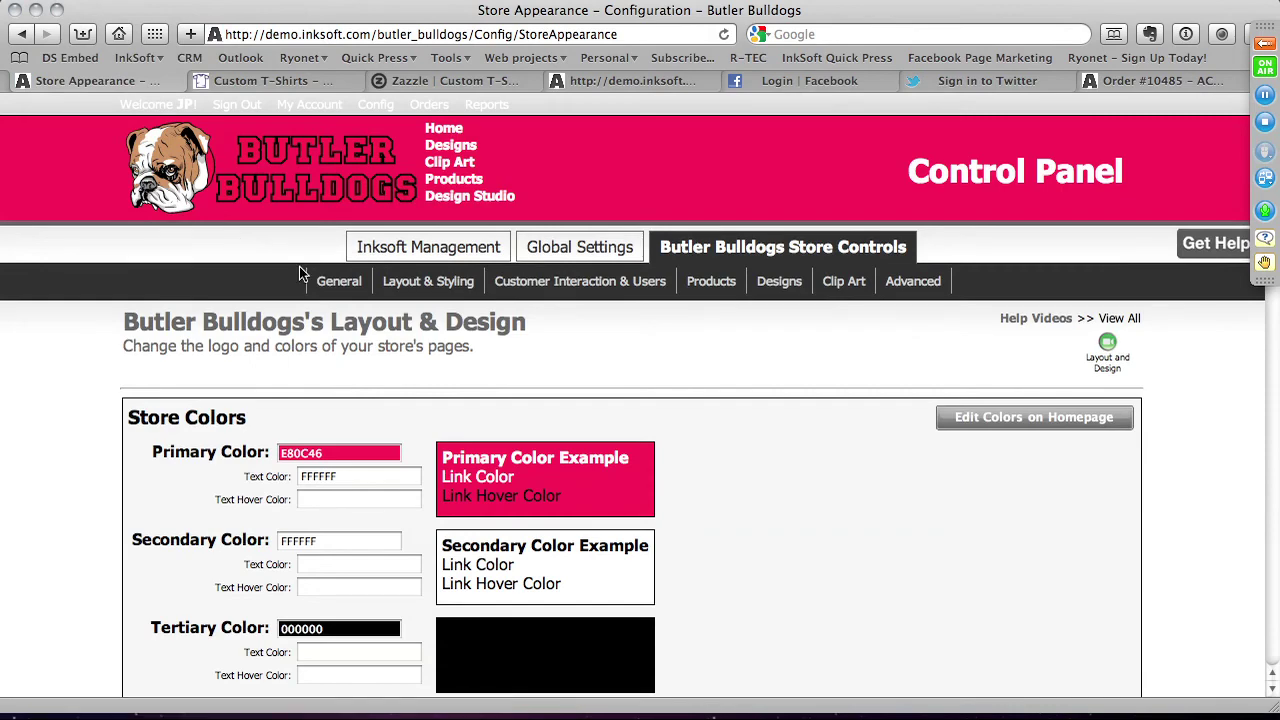
Set the store's primary color to red D60007 and save the changes.
scroll(340, 300, down, 1)
mouse_move(388, 342)
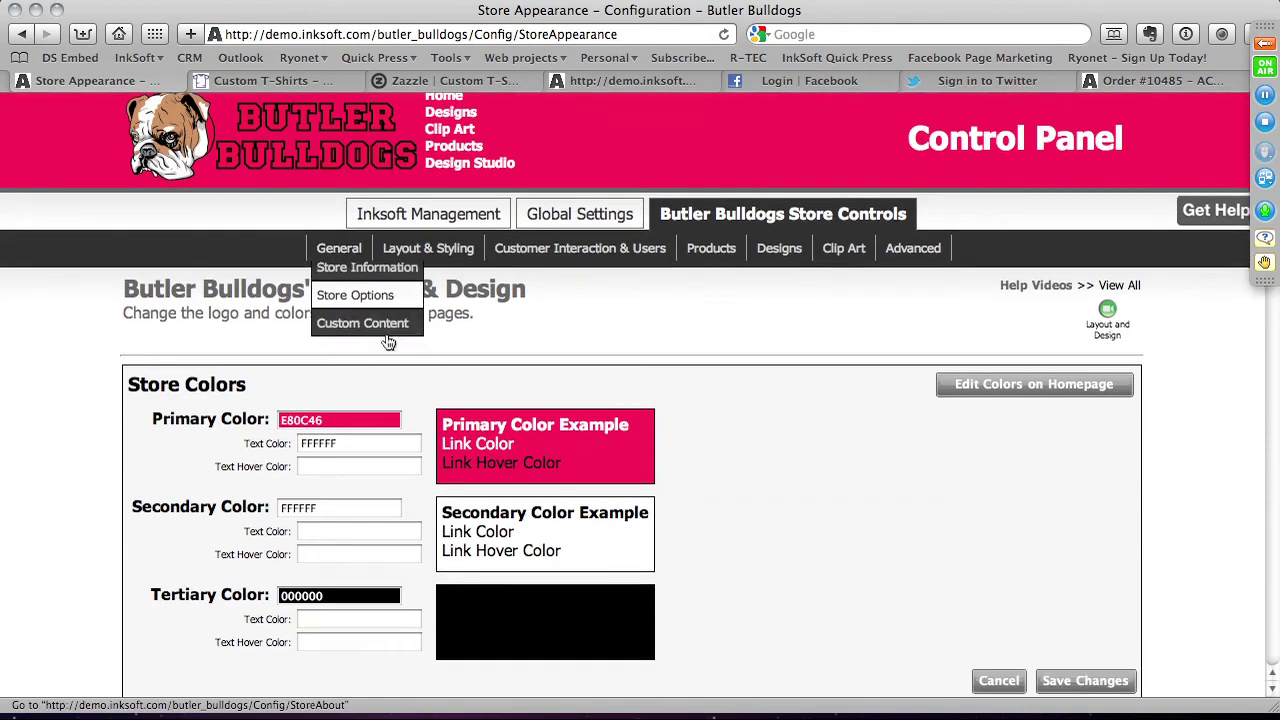
scroll(388, 342, down, 5)
scroll(391, 331, up, 2)
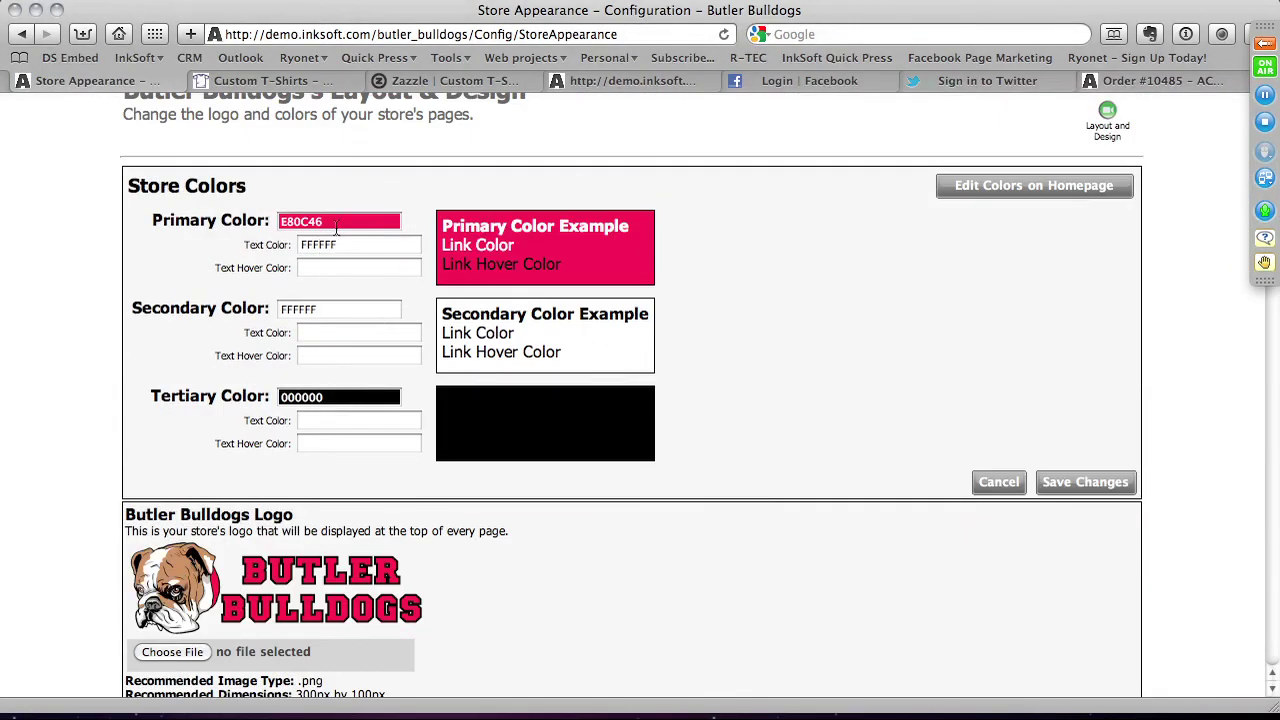
click(337, 228)
click(353, 277)
drag(379, 283, 470, 243)
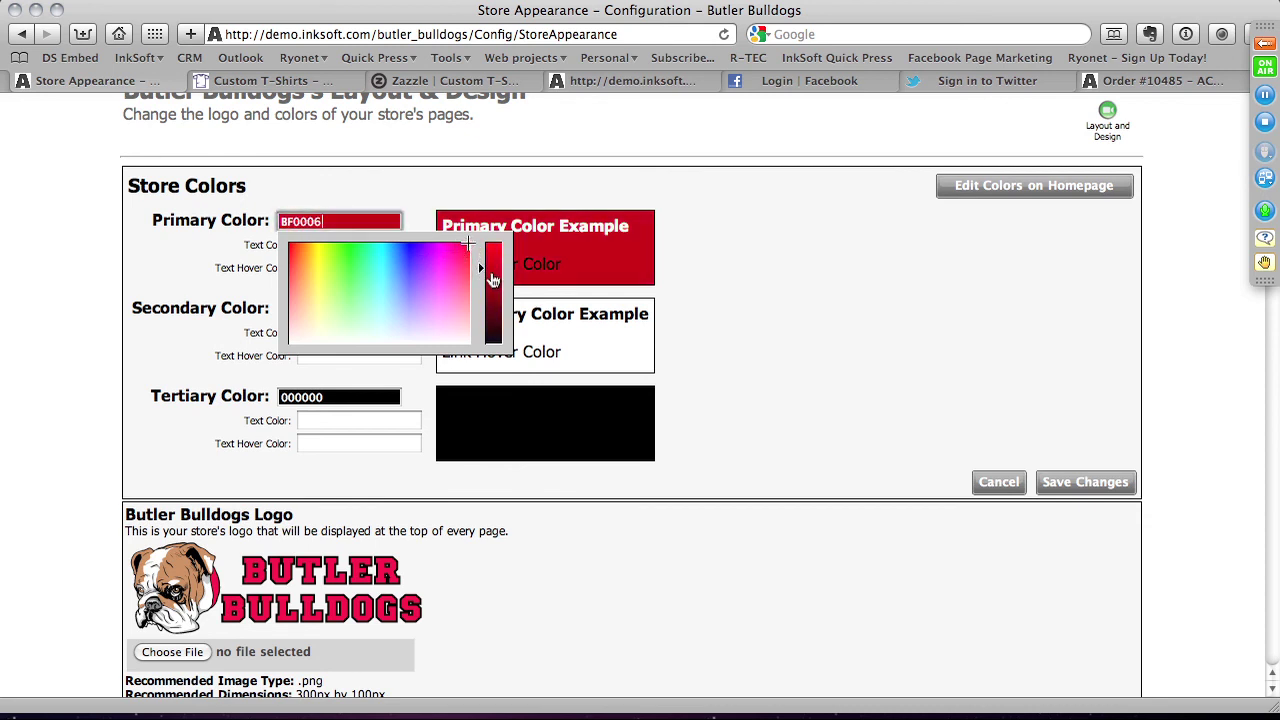
click(492, 262)
click(771, 297)
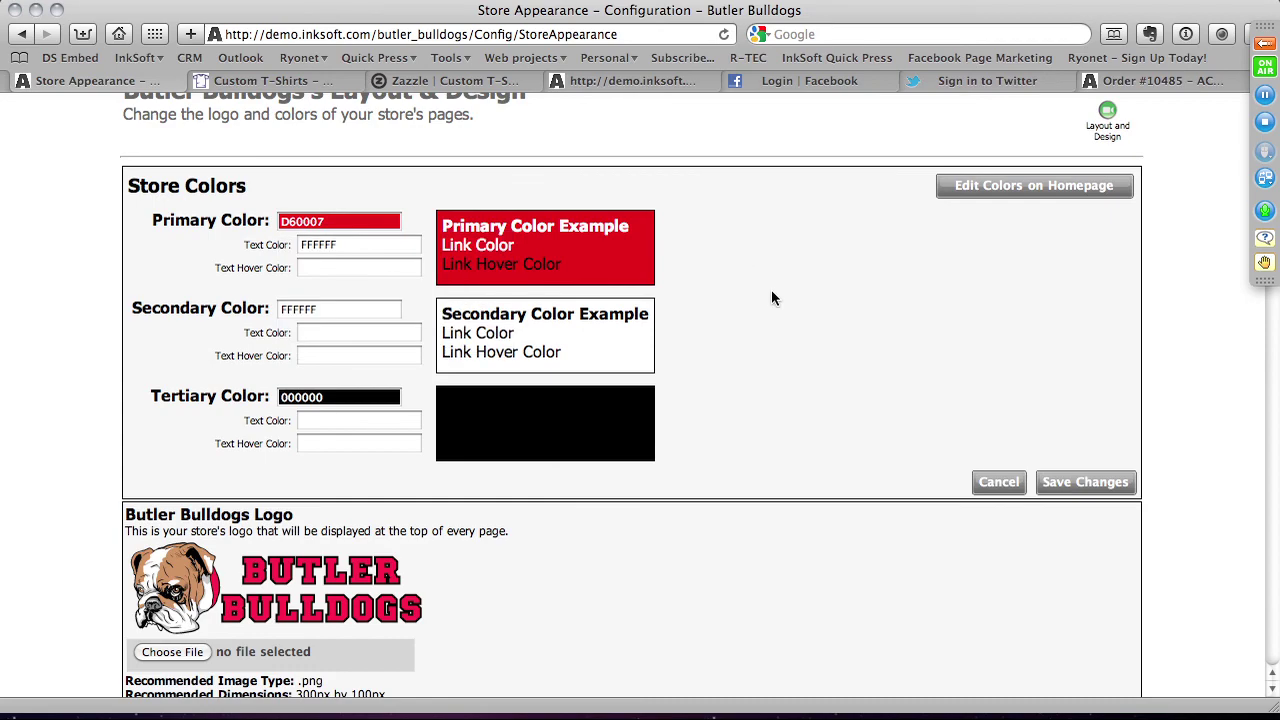
click(1064, 484)
scroll(745, 473, down, 8)
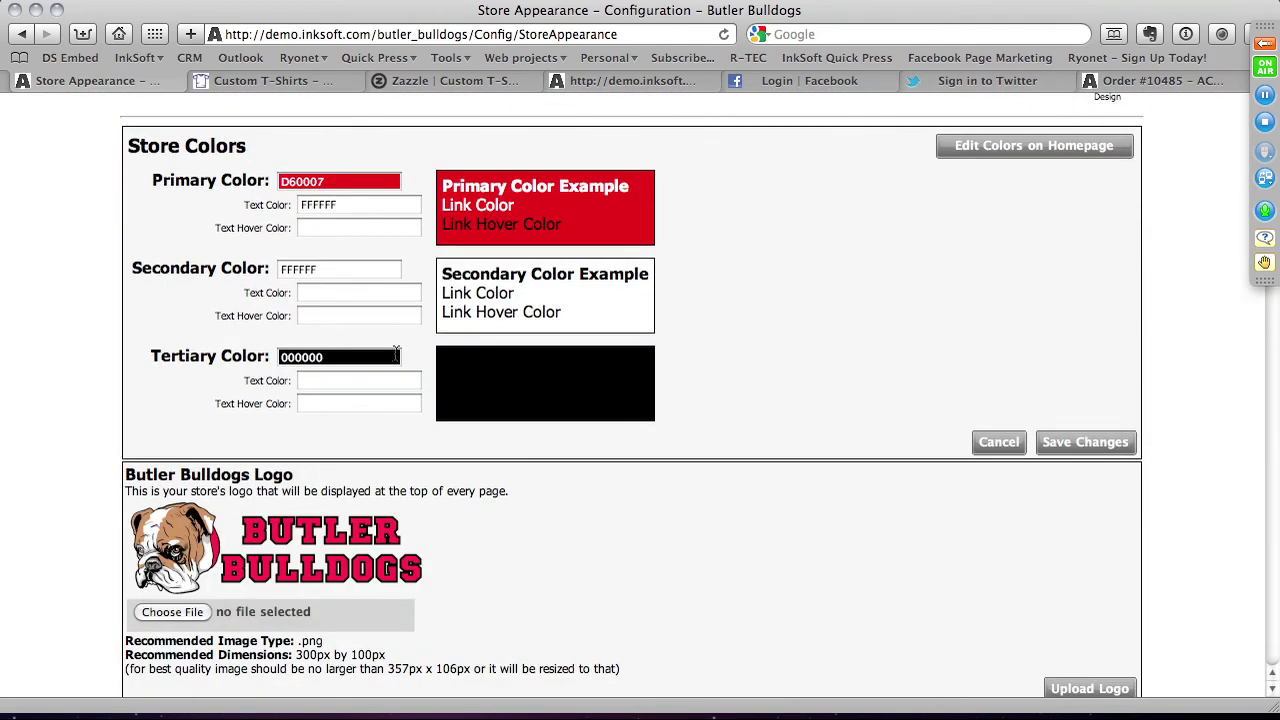
scroll(825, 540, down, 4)
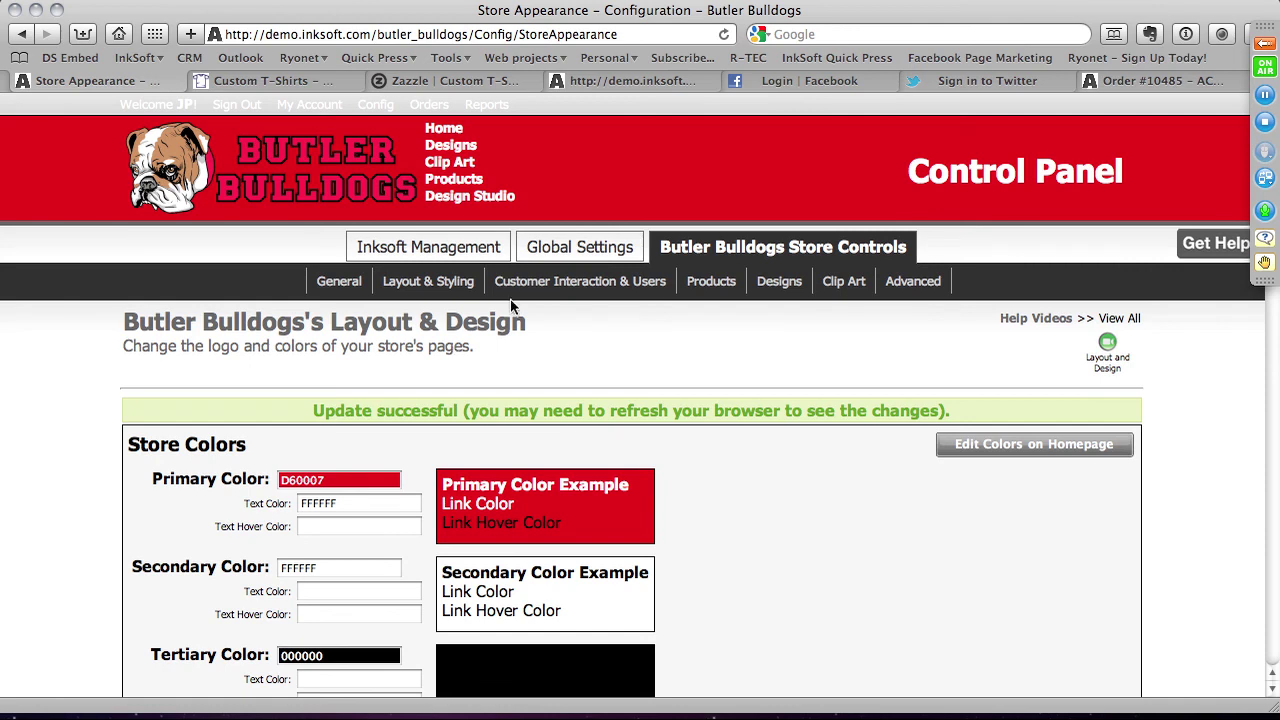
Open Orders > 1. Approve Orders and scroll down to the newest $653.38 order.
click(558, 248)
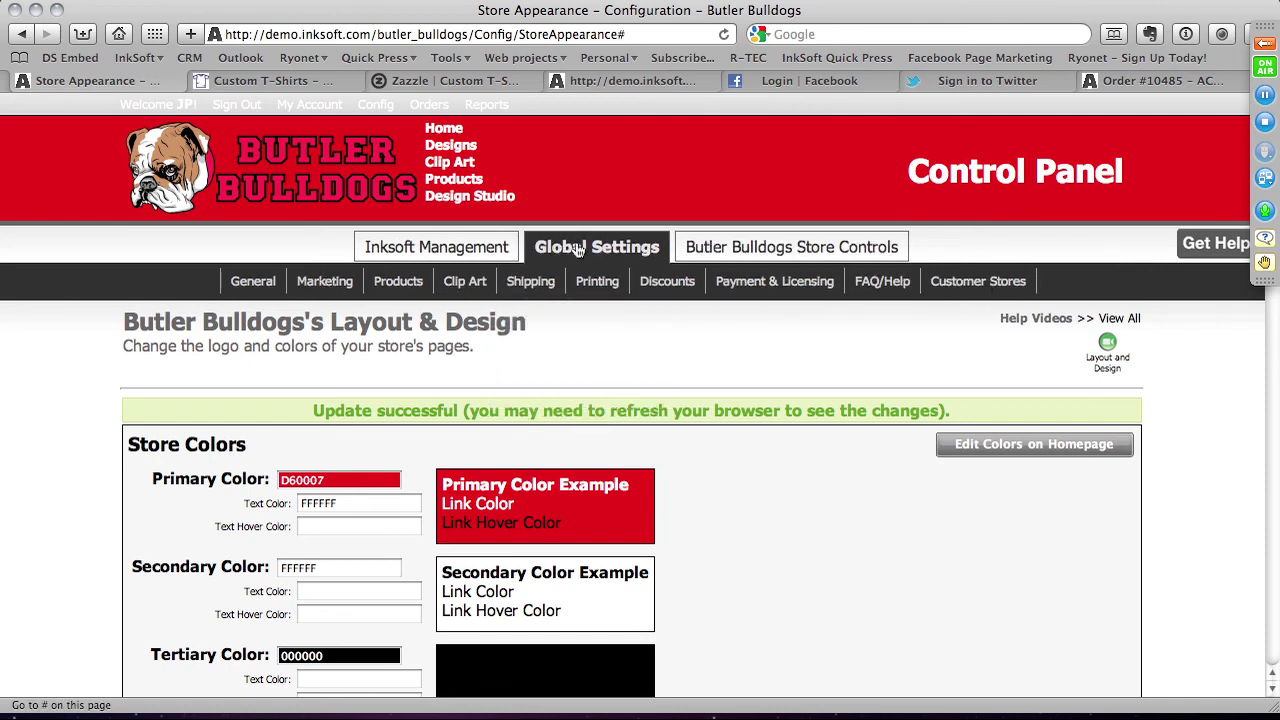
mouse_move(973, 286)
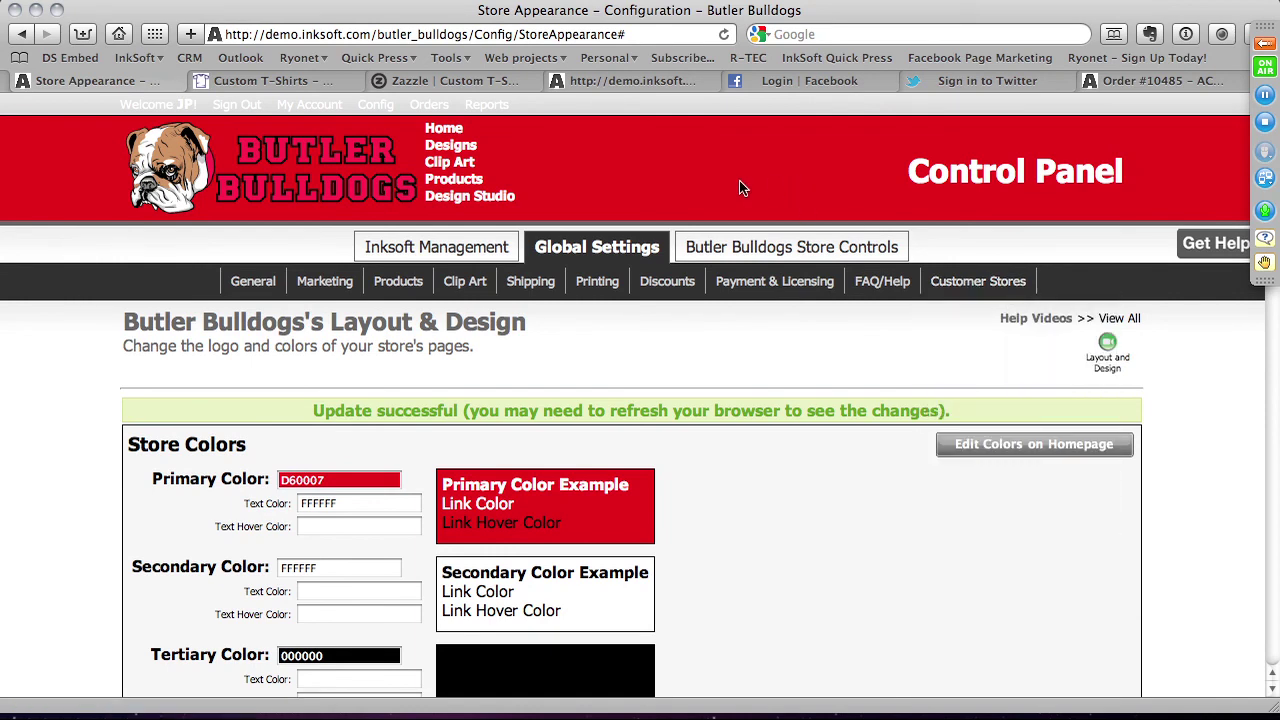
click(428, 106)
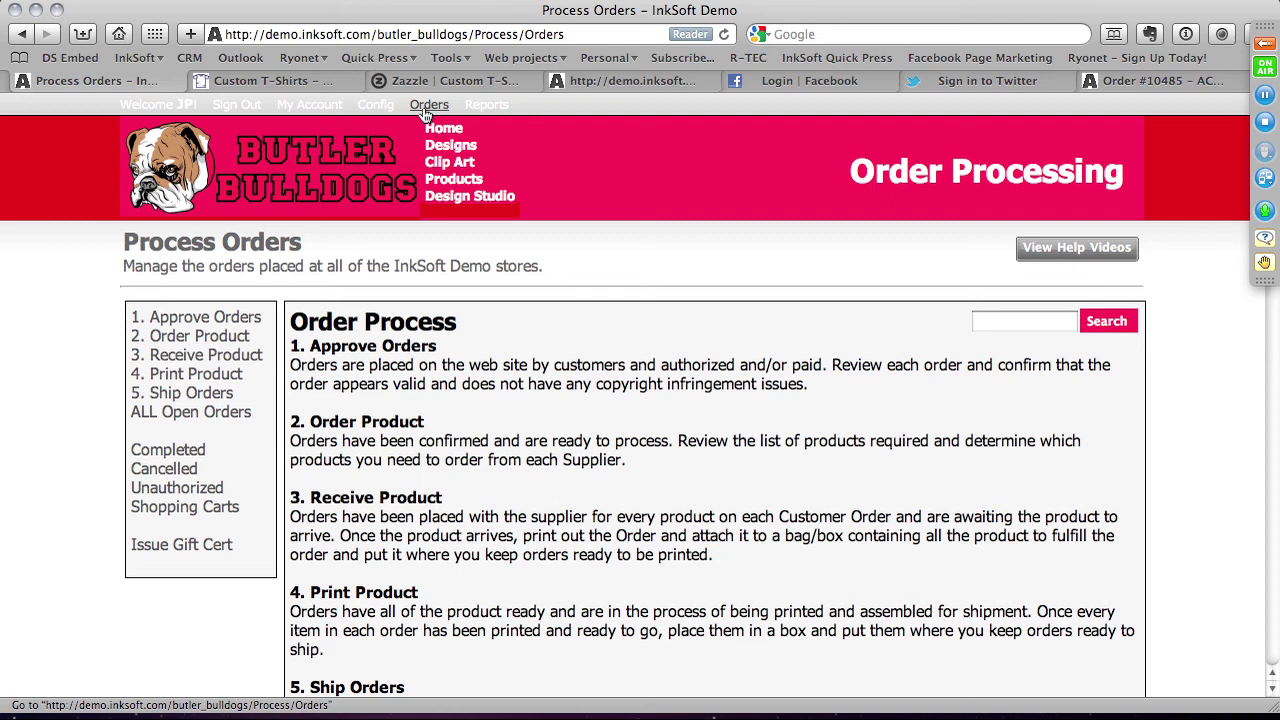
click(164, 316)
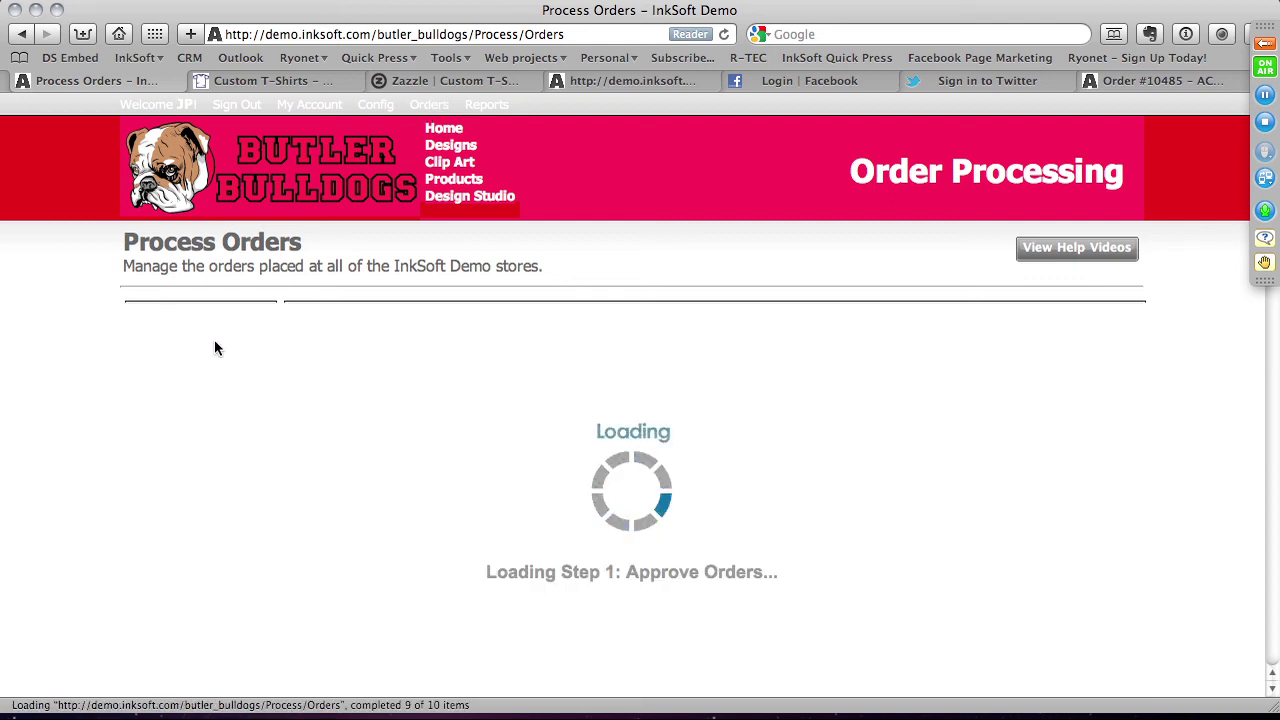
scroll(534, 370, down, 3)
scroll(272, 362, down, 5)
scroll(370, 234, down, 4)
scroll(370, 234, down, 8)
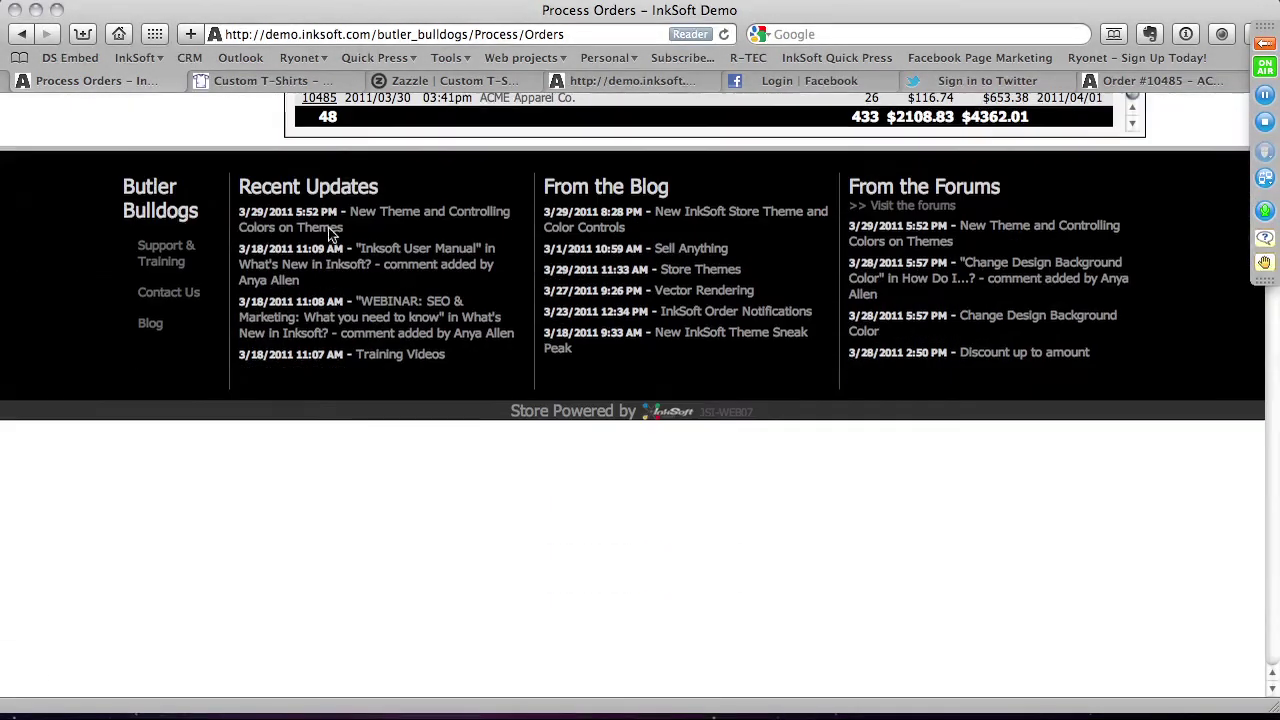
scroll(990, 287, up, 3)
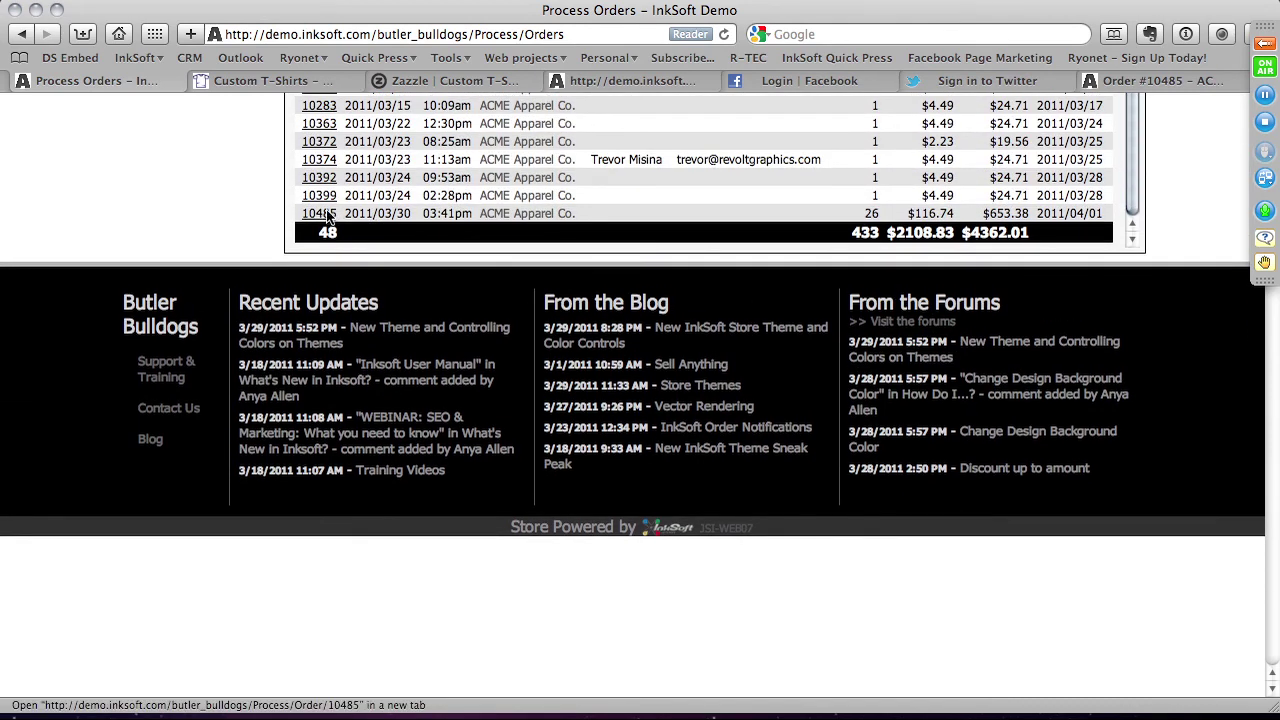
Open Order #10485 and its shirt mockup image in new tabs, then return to the order page.
click(326, 215)
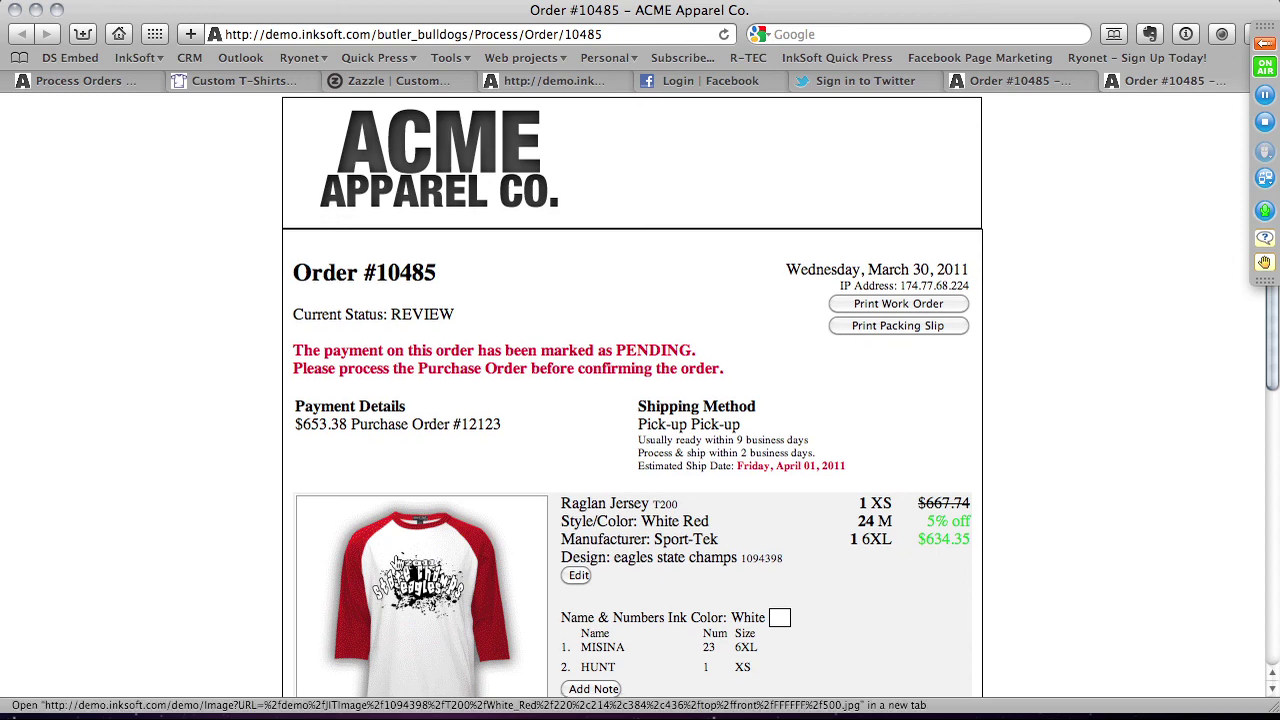
click(399, 560)
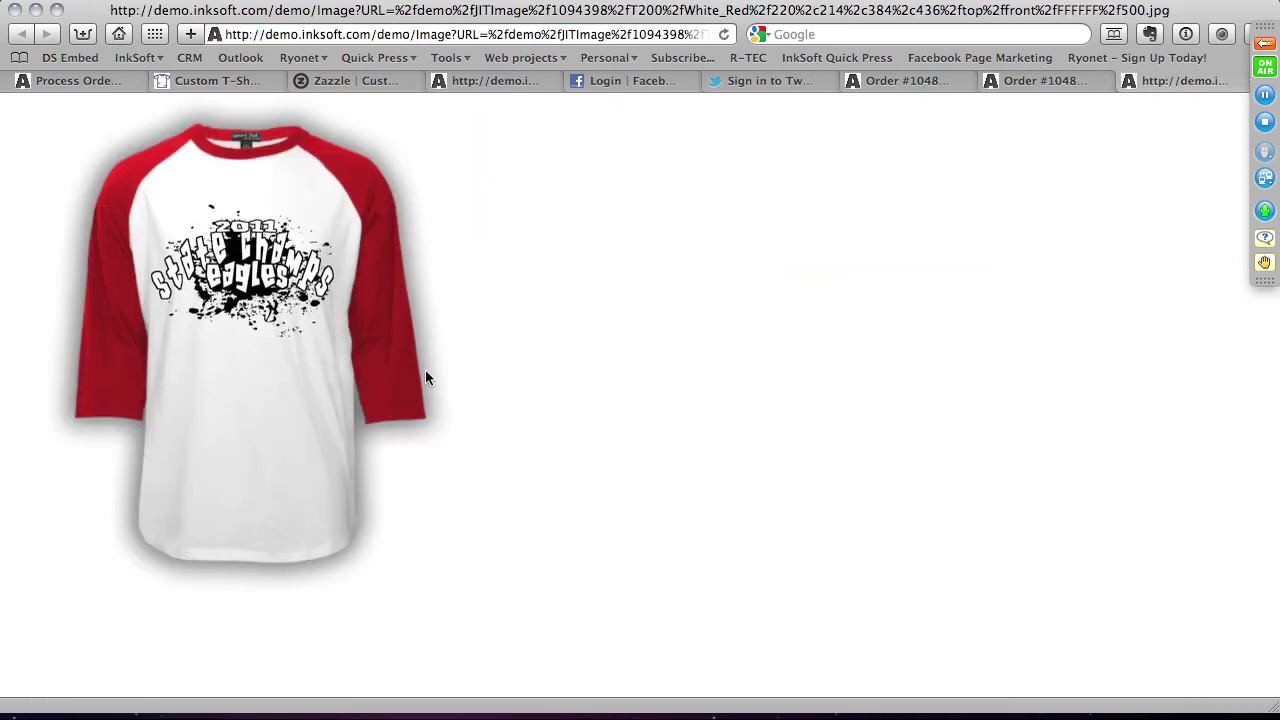
click(88, 82)
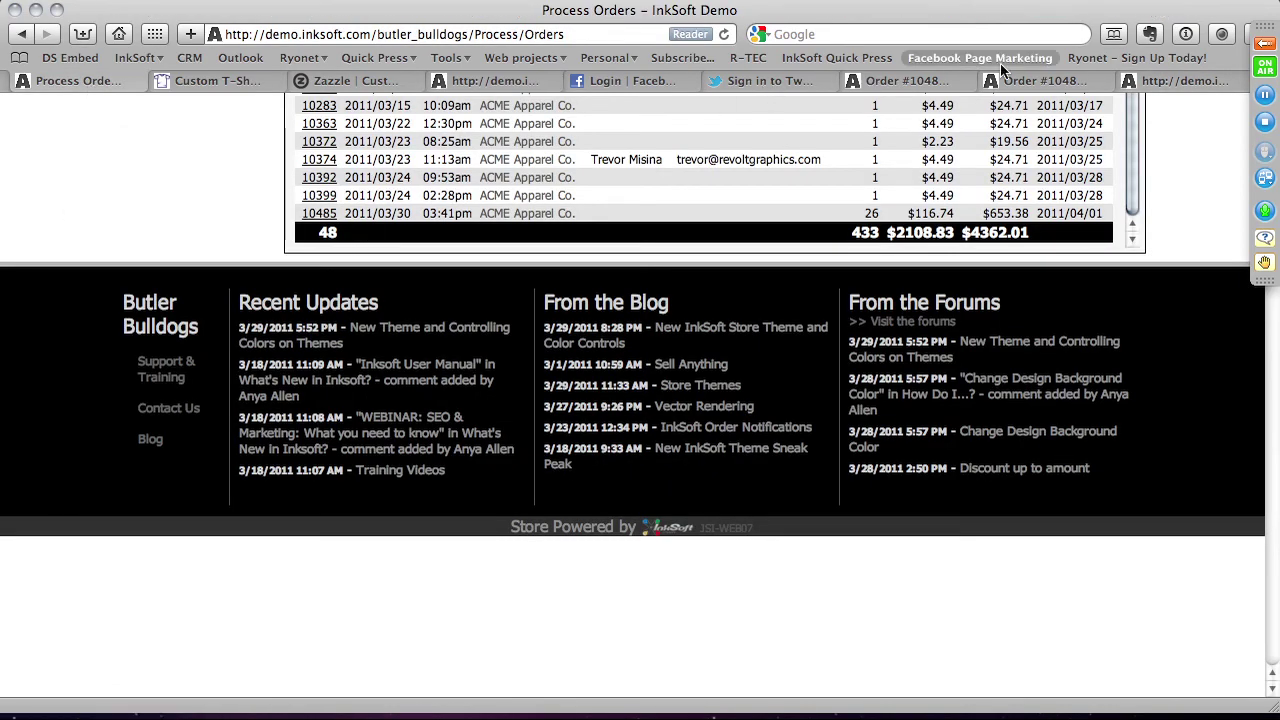
click(1028, 83)
Preview Order #10485's packing slip as a one-page PDF, then close the preview.
scroll(702, 400, down, 1)
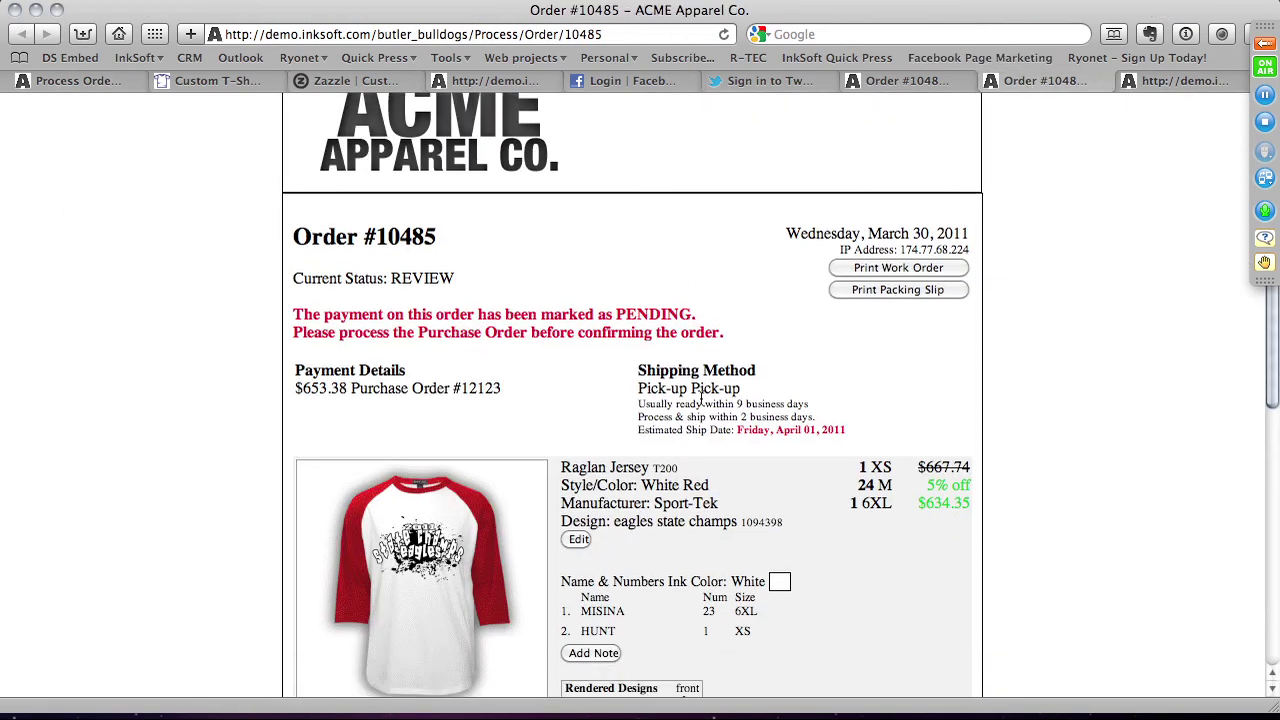
click(855, 290)
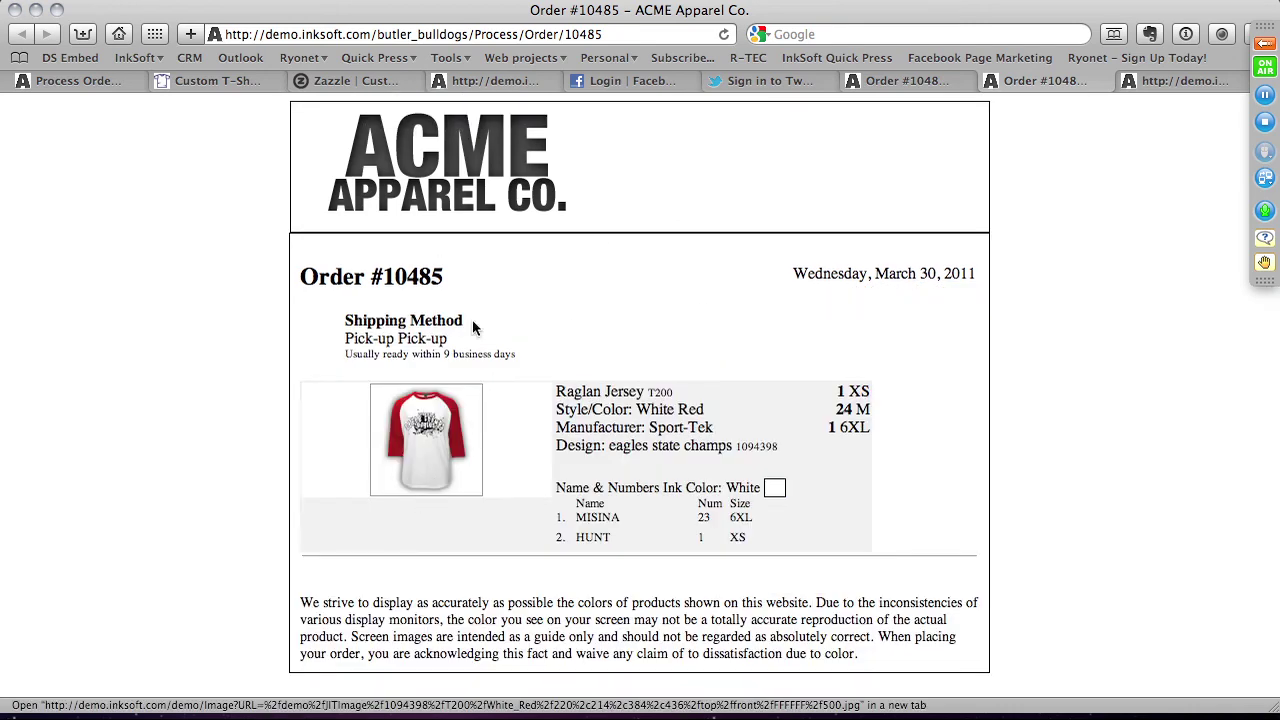
click(584, 271)
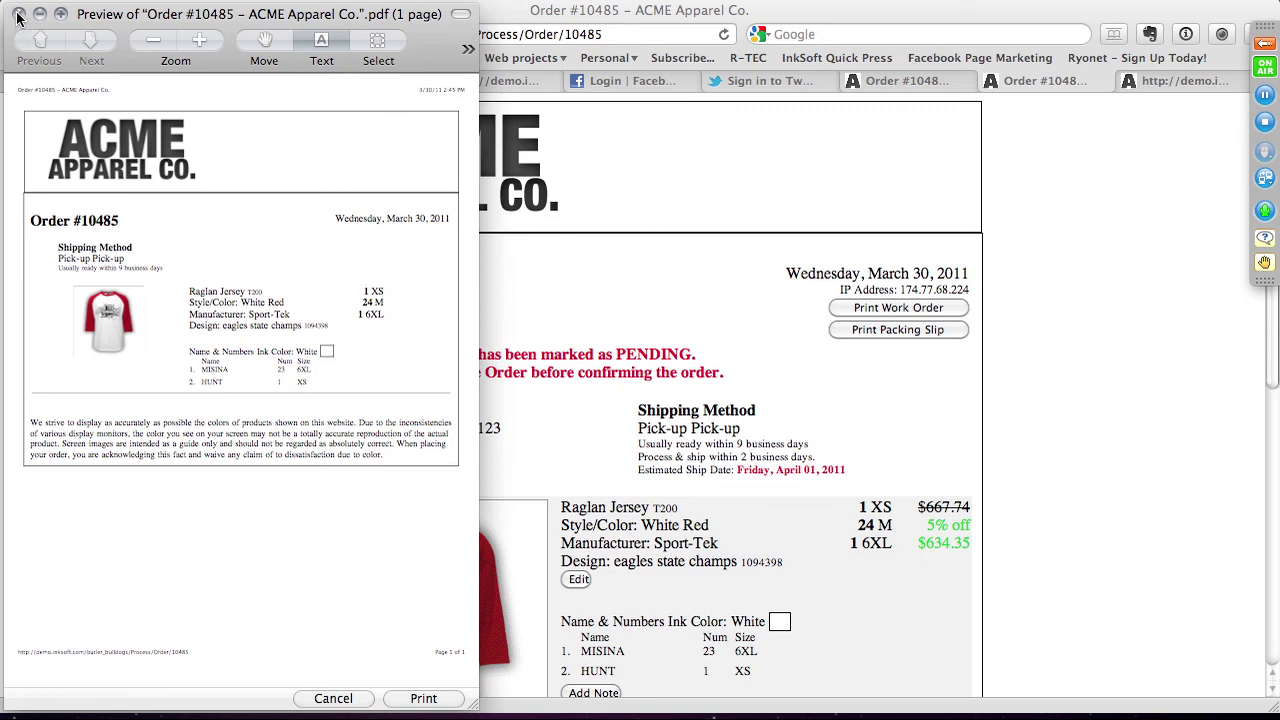
click(18, 16)
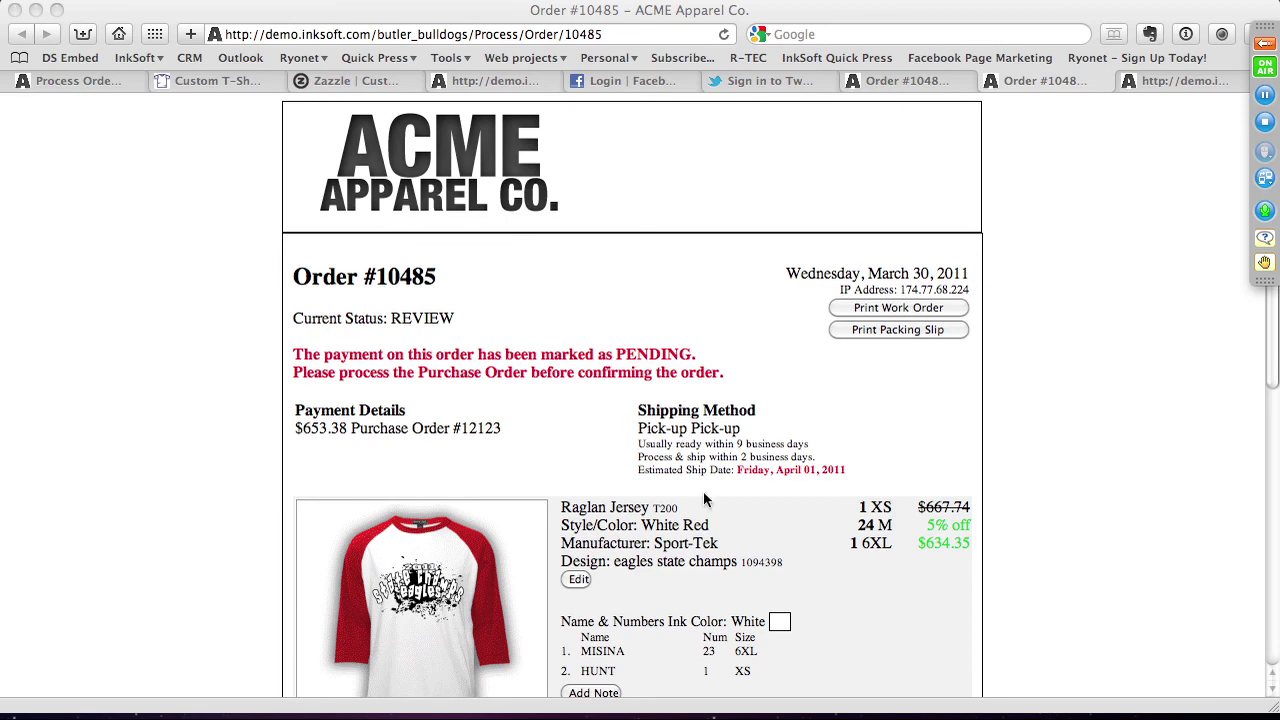
Download the front design from Rendered Designs as Vector SVG Order10485_Design1094398_front.svg.
scroll(750, 515, down, 2)
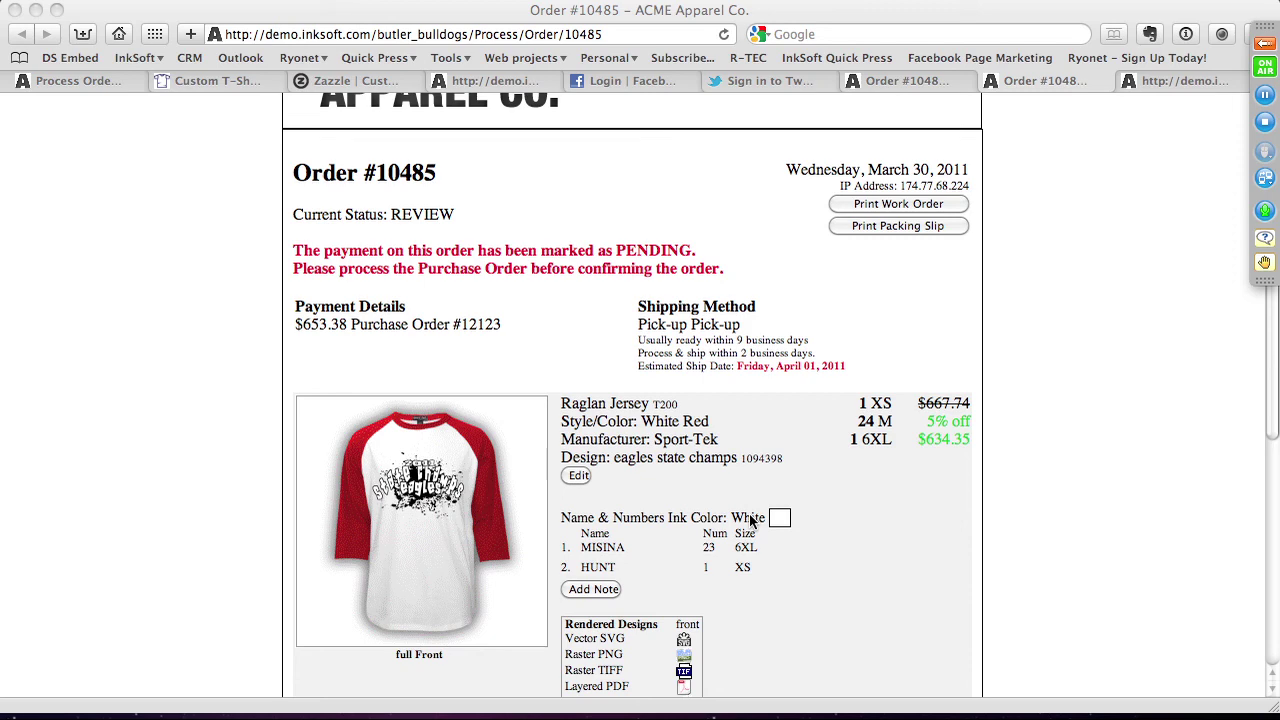
scroll(827, 493, down, 3)
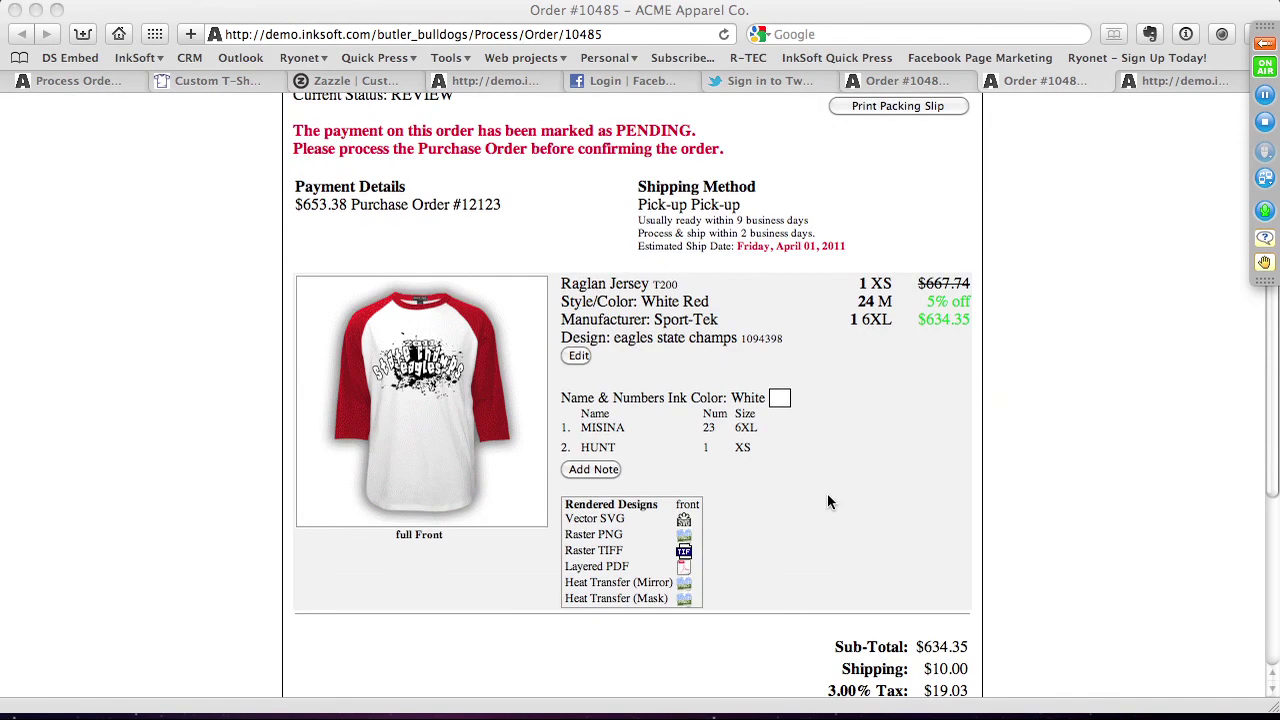
scroll(829, 493, up, 5)
scroll(829, 493, down, 7)
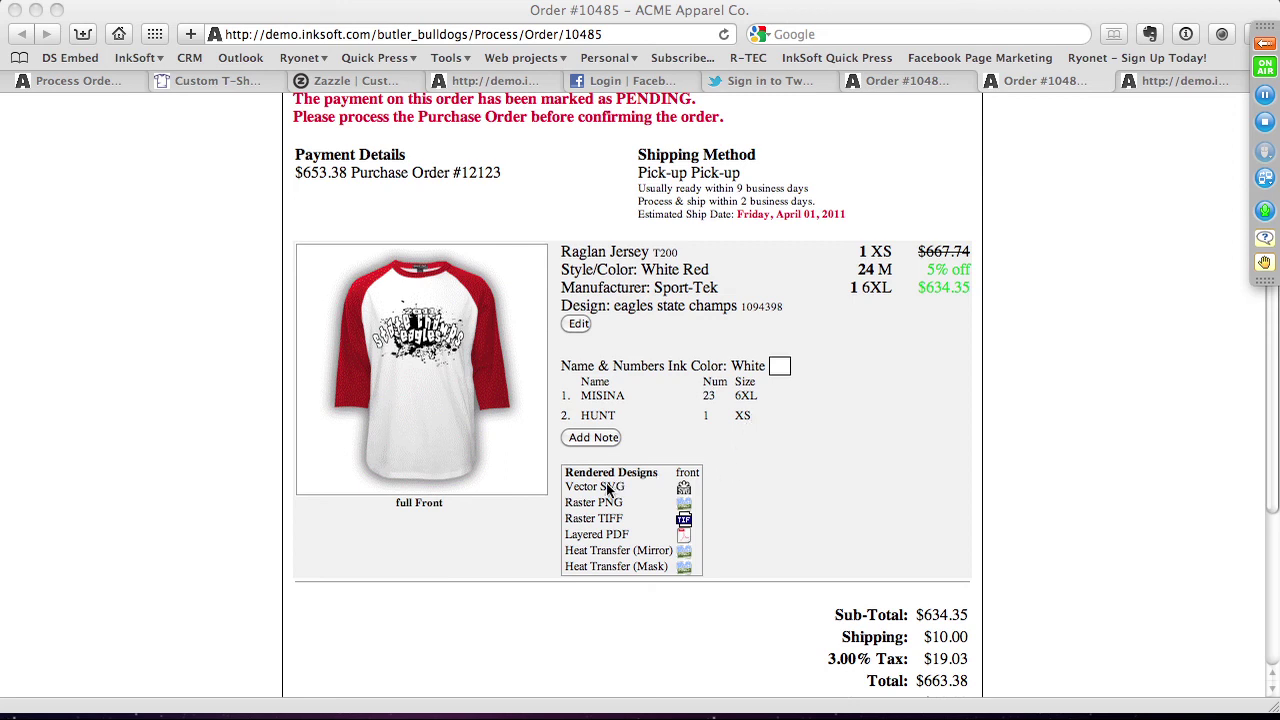
super+click(683, 490)
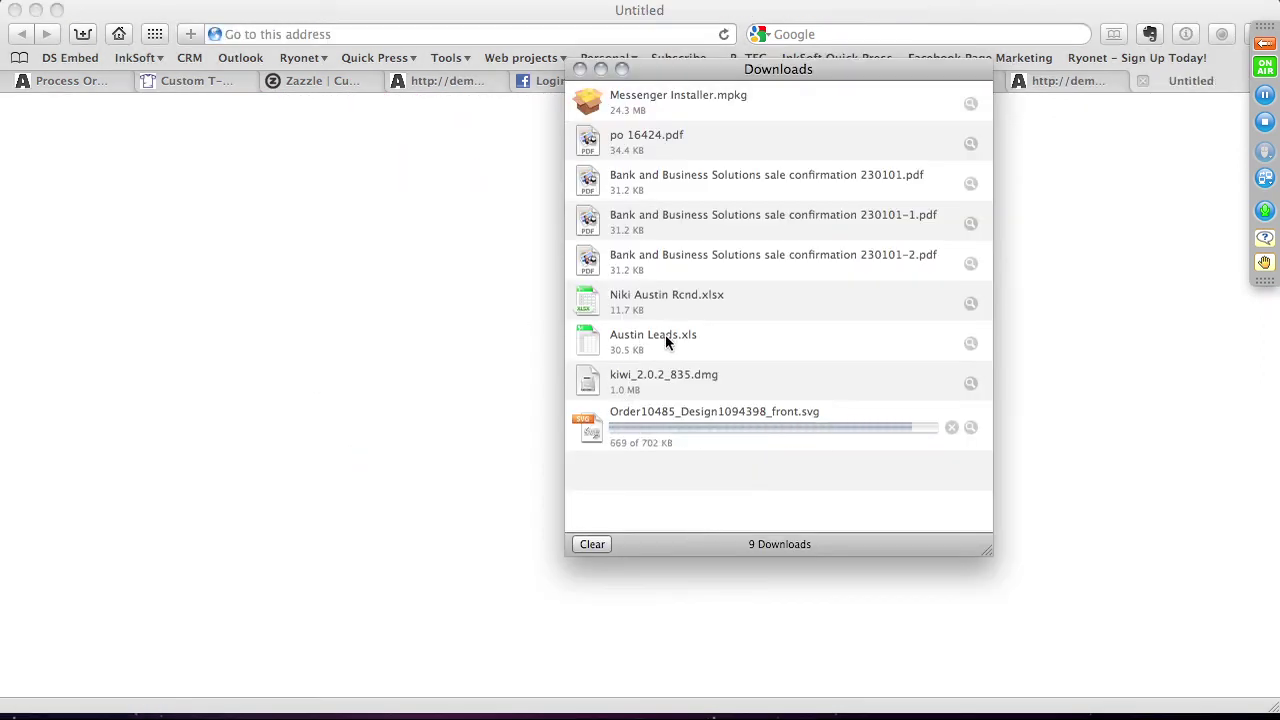
Reveal the downloaded SVG in Finder and open it, accepting the internet-download warning.
click(967, 425)
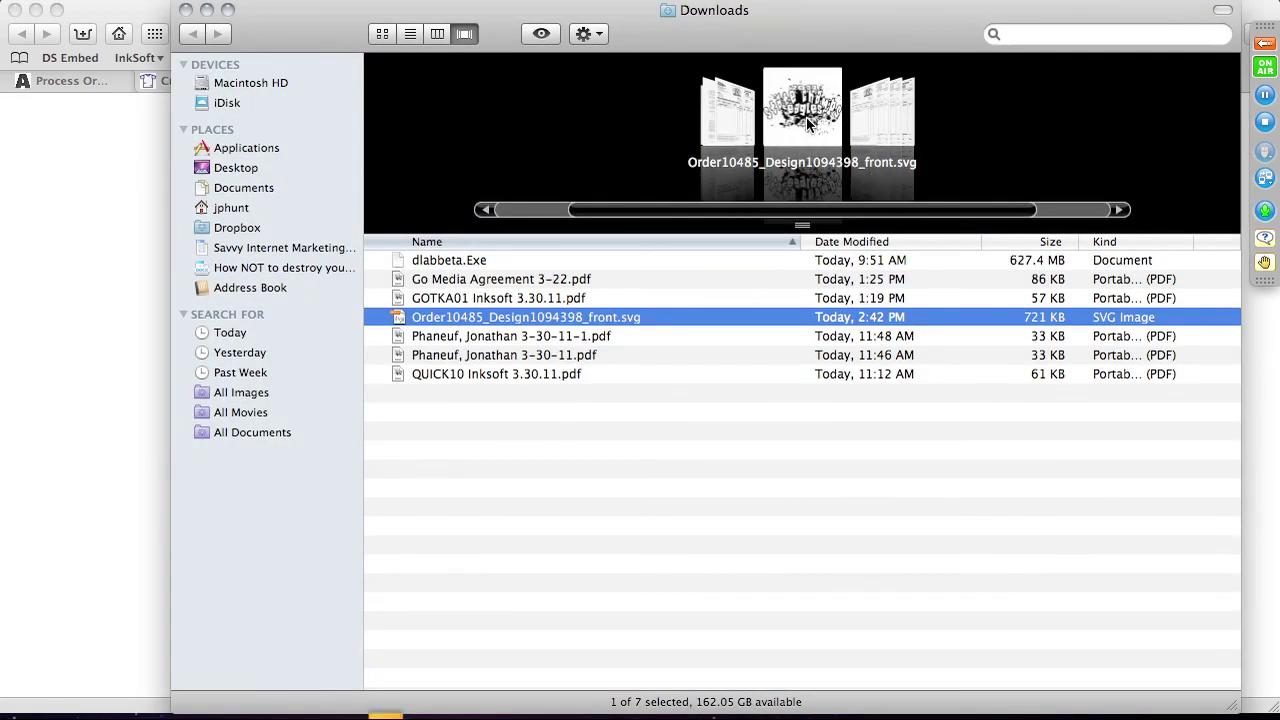
double_click(806, 119)
click(816, 284)
click(186, 10)
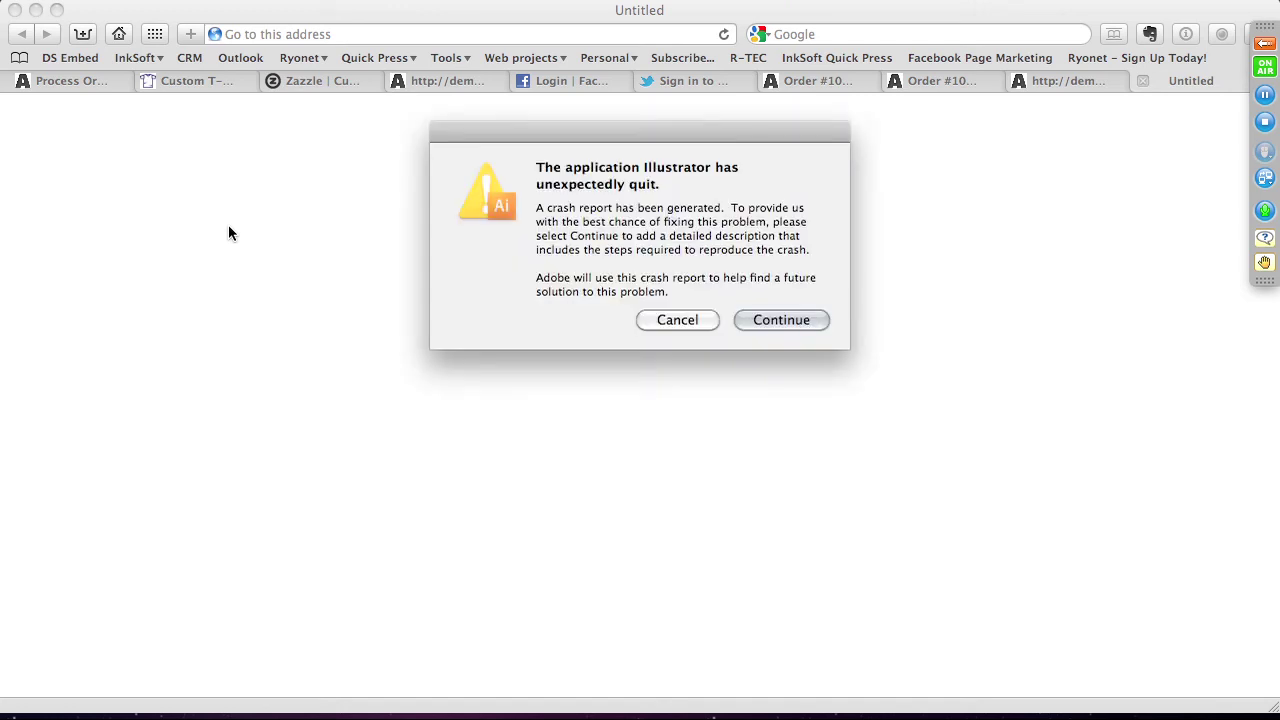
Dismiss Illustrator's crash report and reopen Order10485_Design1094398_front.svg from Downloads.
click(778, 320)
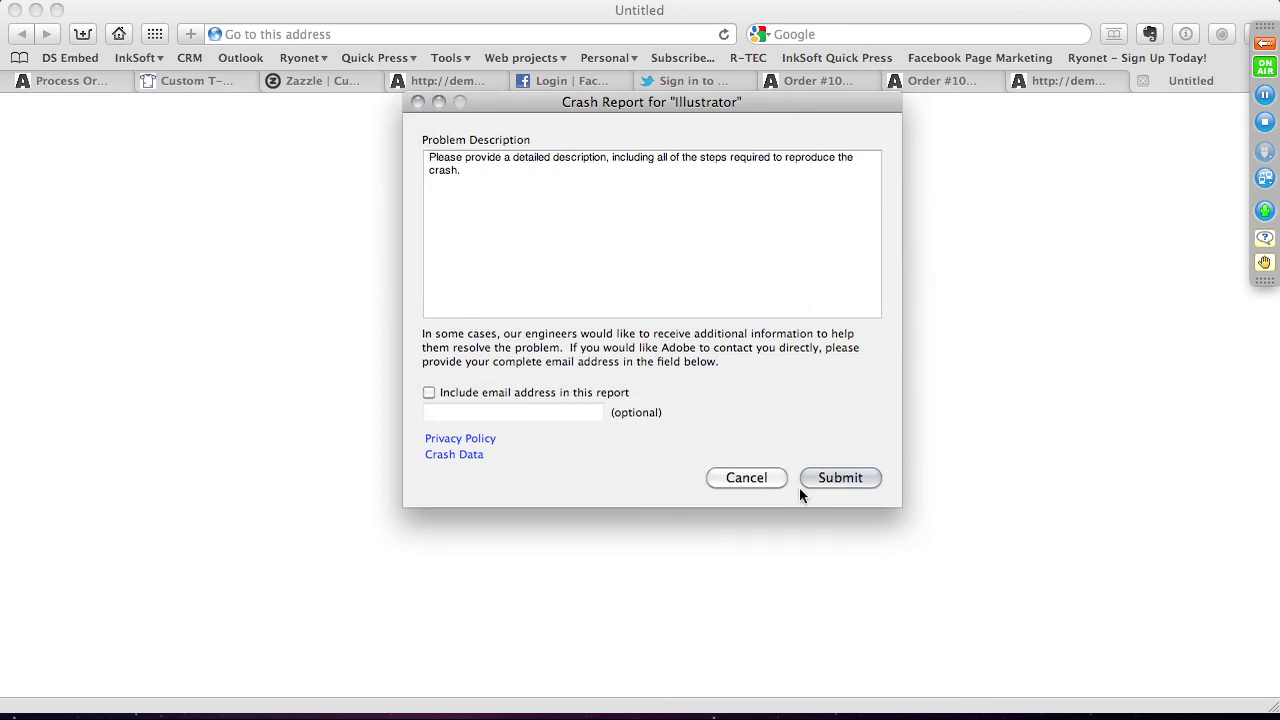
click(746, 478)
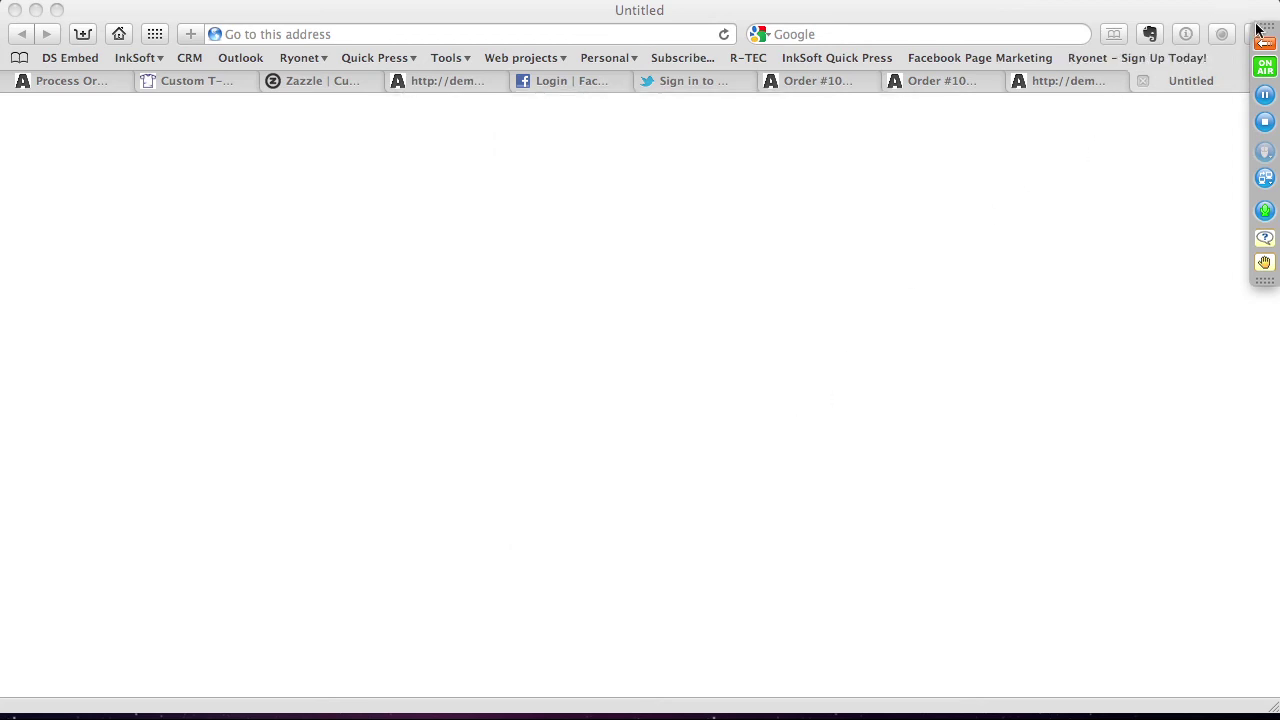
key(super+j)
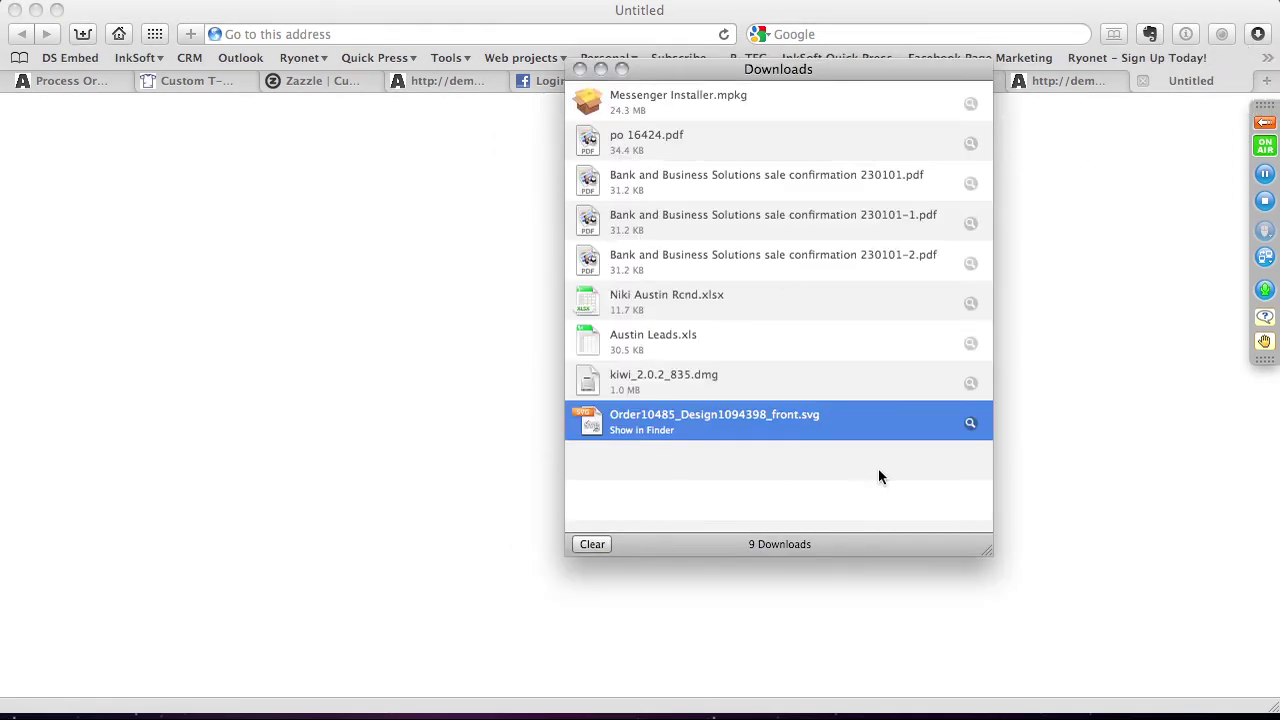
click(970, 423)
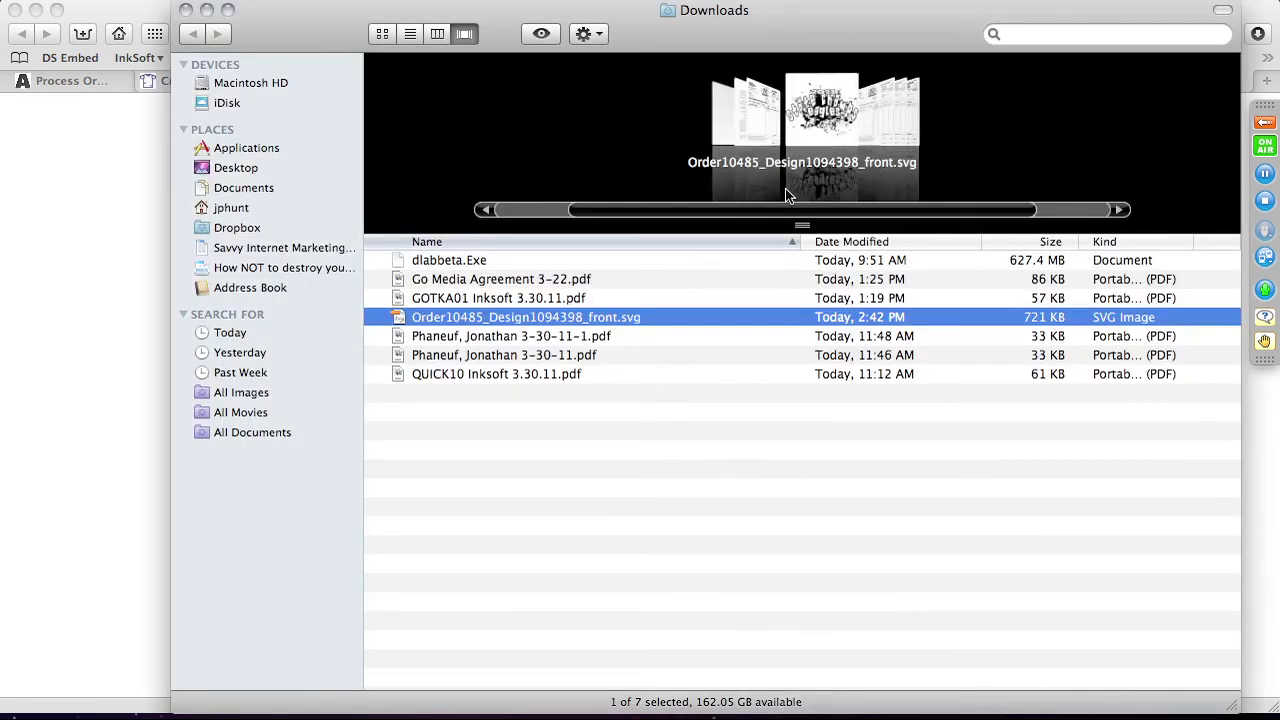
double_click(799, 312)
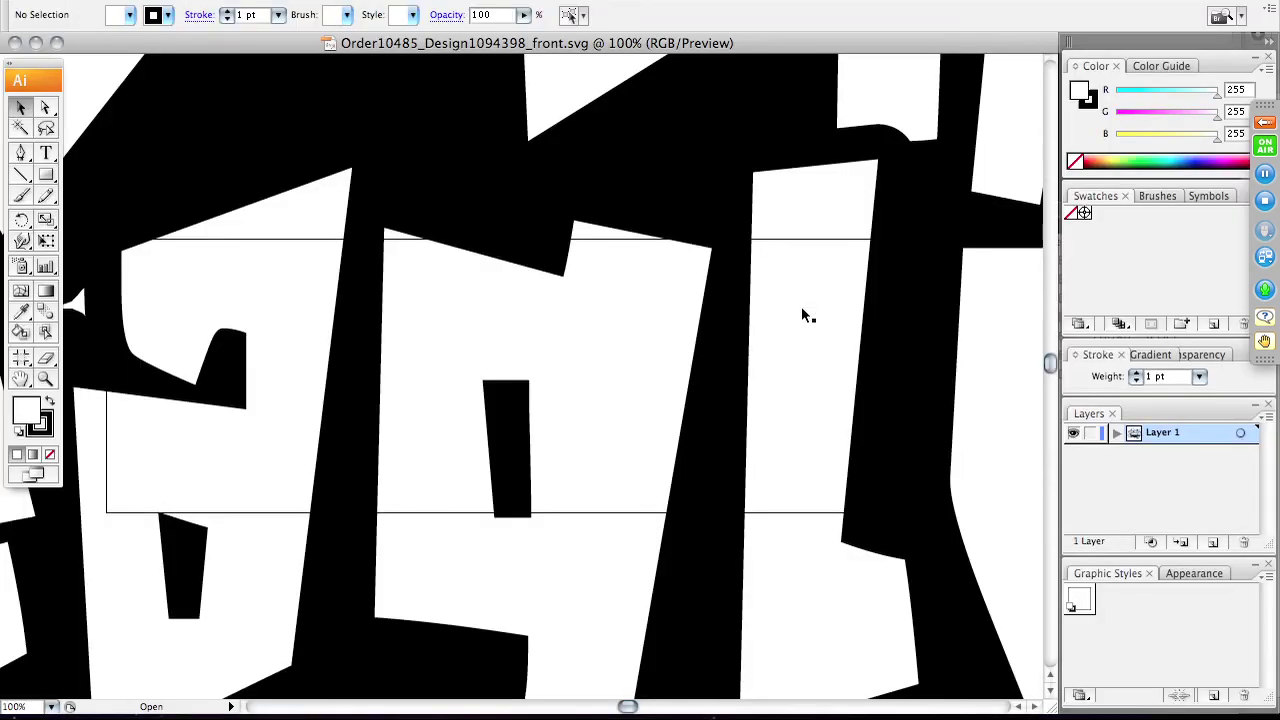
Zoom out to the whole design, toggle Outline then Preview view, and pick Direct Selection.
key(super+minus)
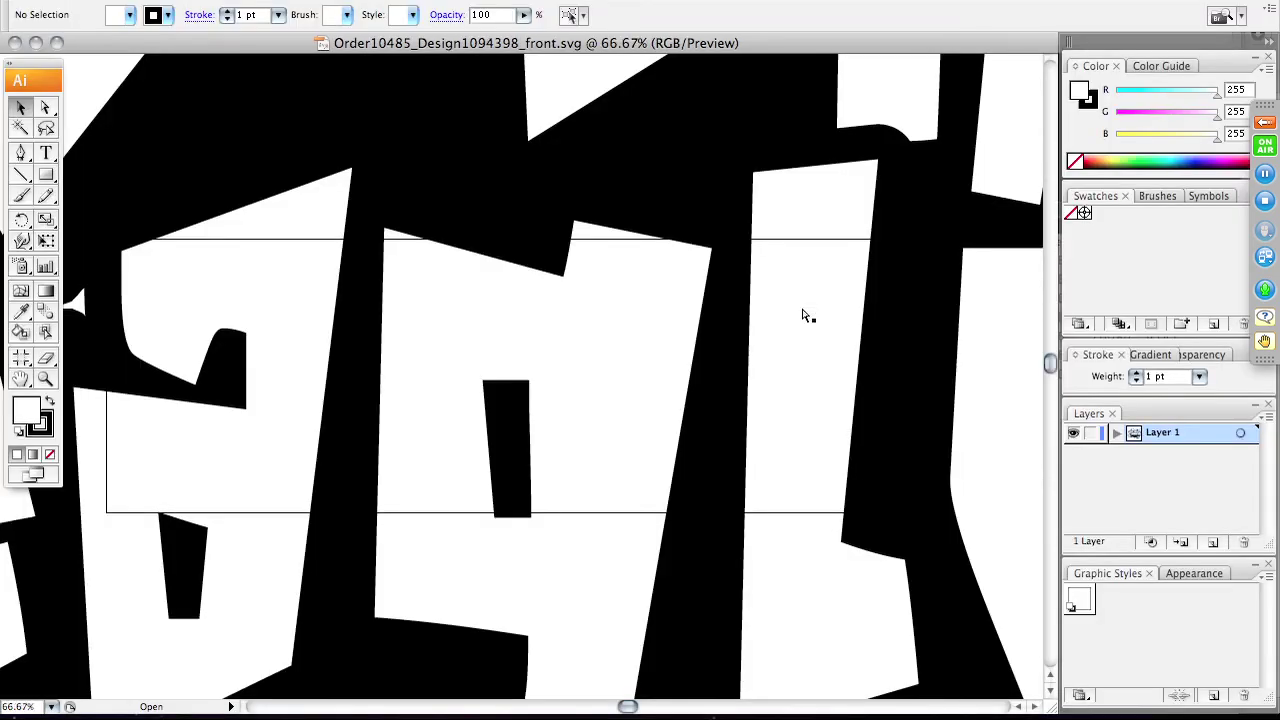
key(super+minus)
key(super+minus)
key(super+minus)
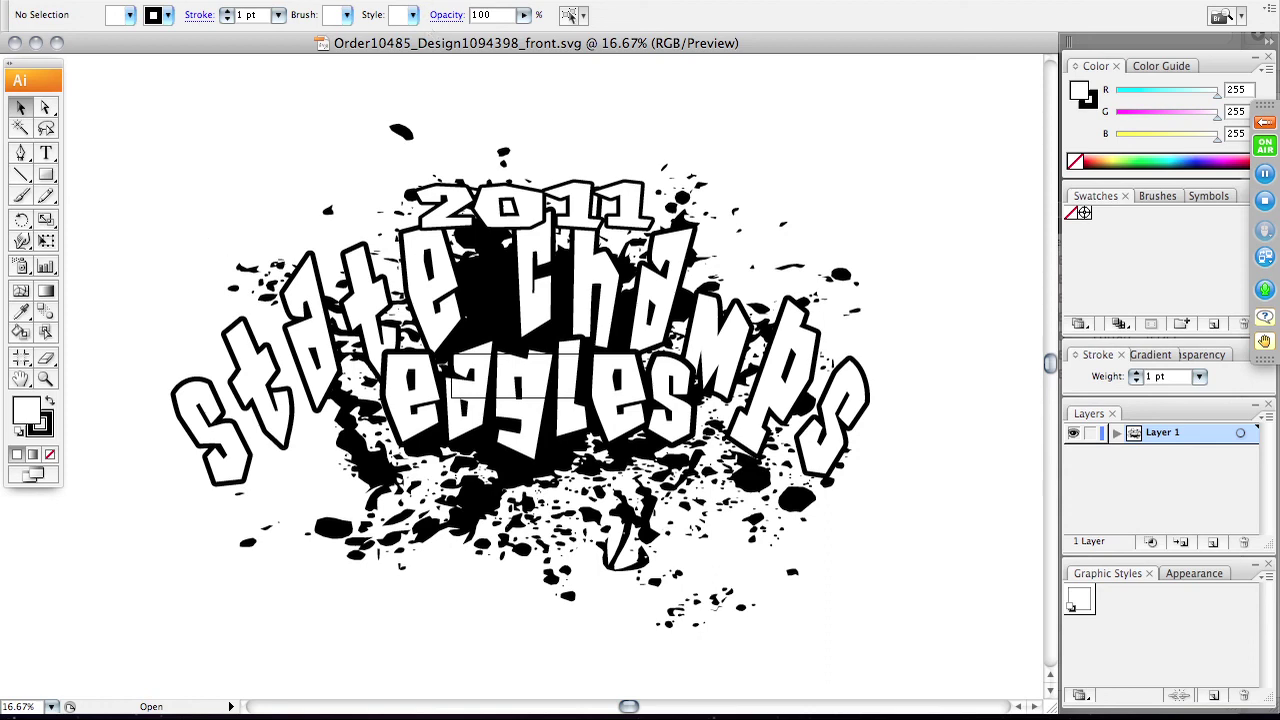
click(530, 1)
click(530, 14)
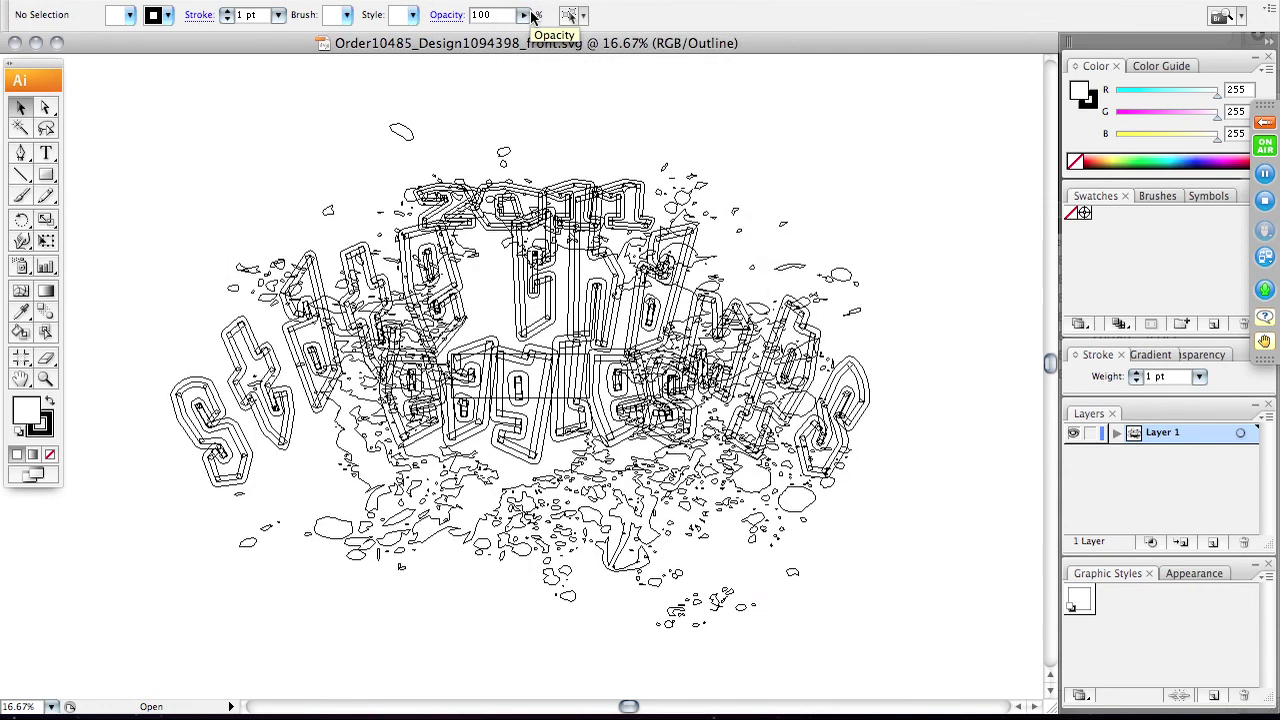
click(532, 2)
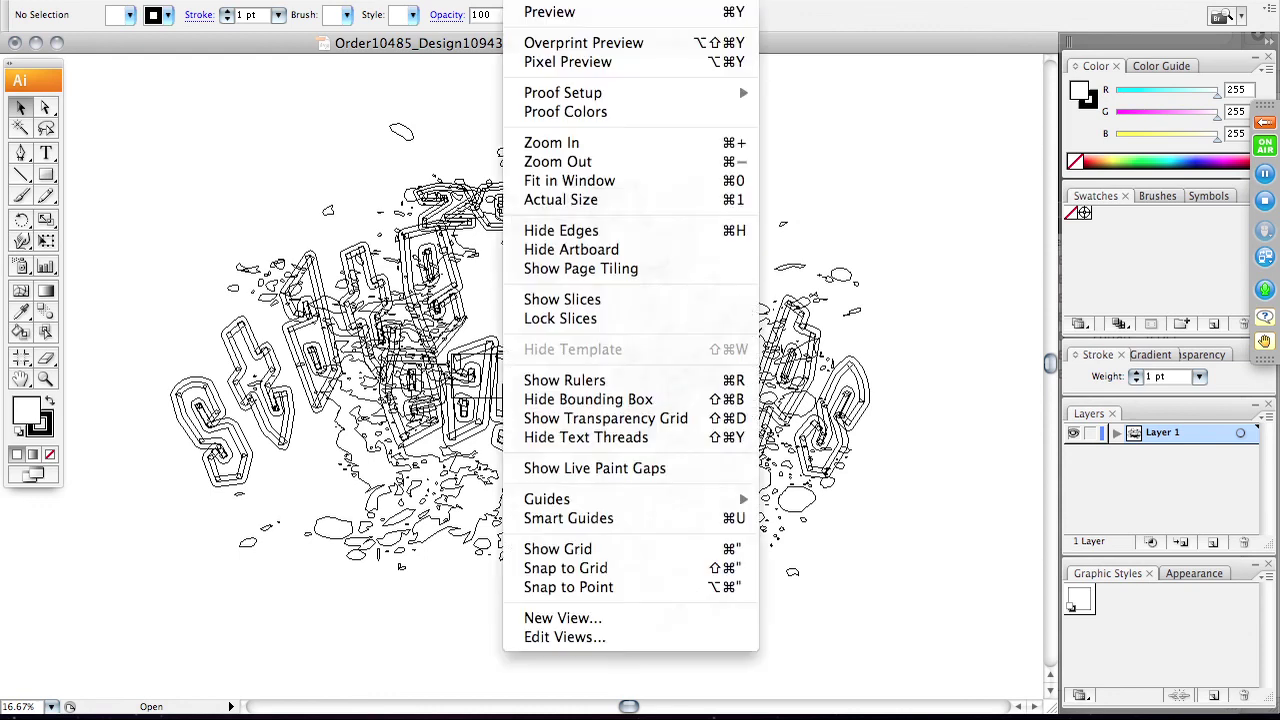
click(532, 14)
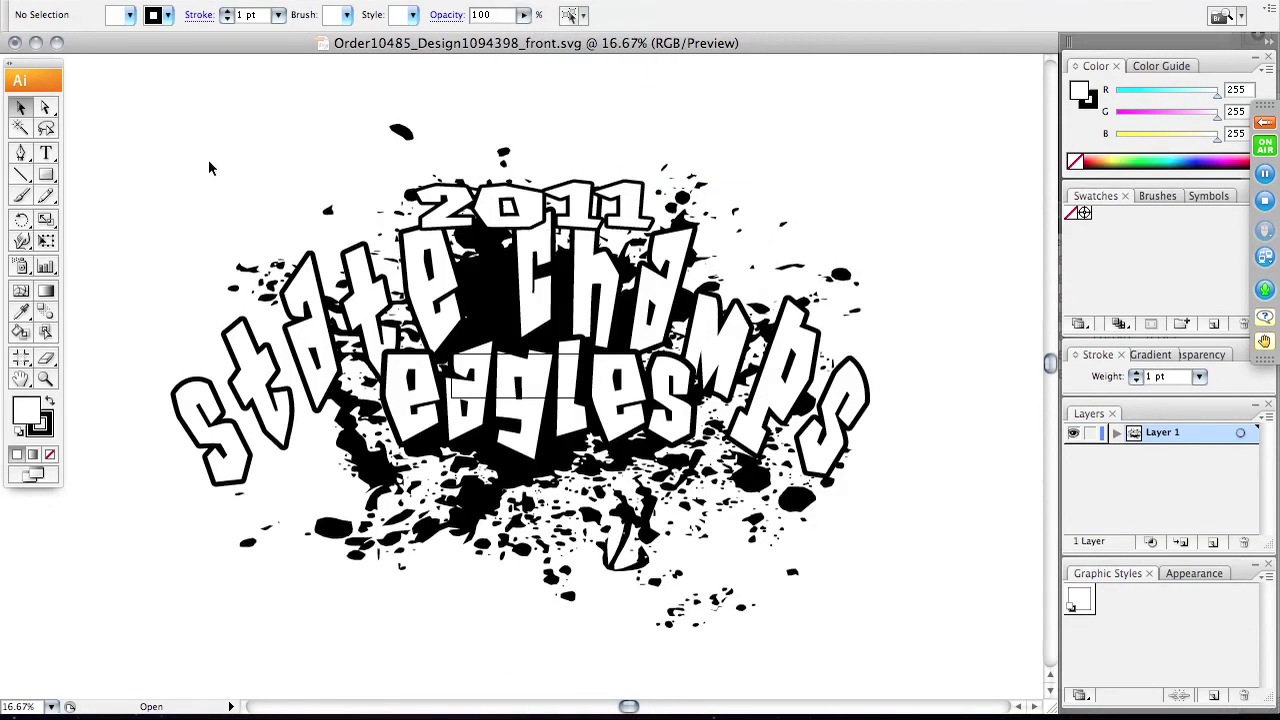
click(45, 107)
Recolor the black splatter behind the lettering red (R221 G23 B23) and close the document.
click(309, 320)
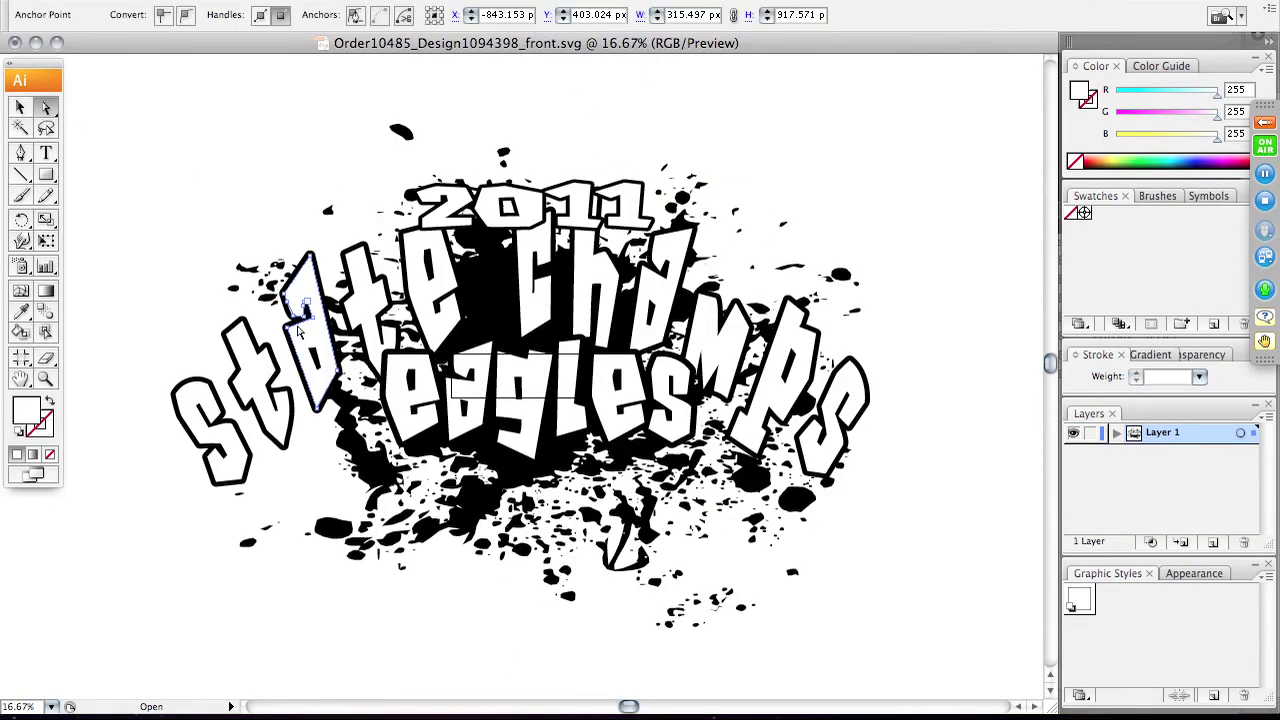
click(478, 290)
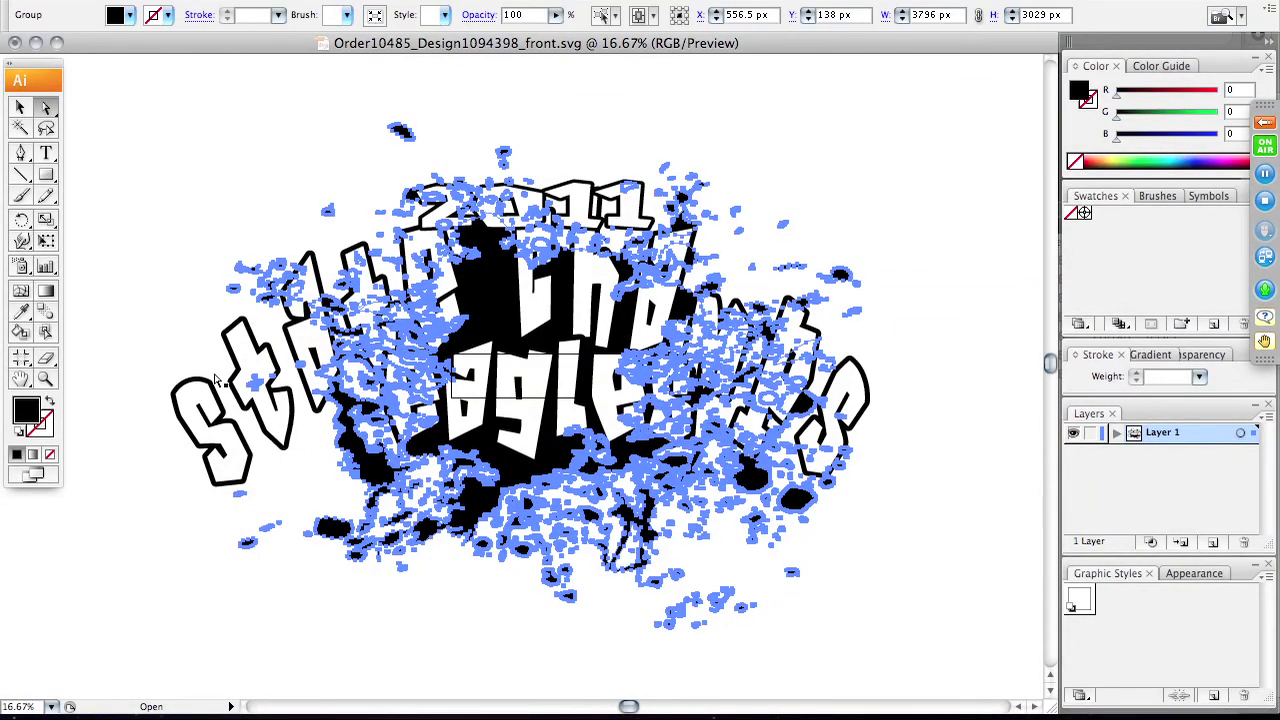
double_click(27, 410)
click(551, 306)
click(600, 214)
key(Escape)
click(704, 112)
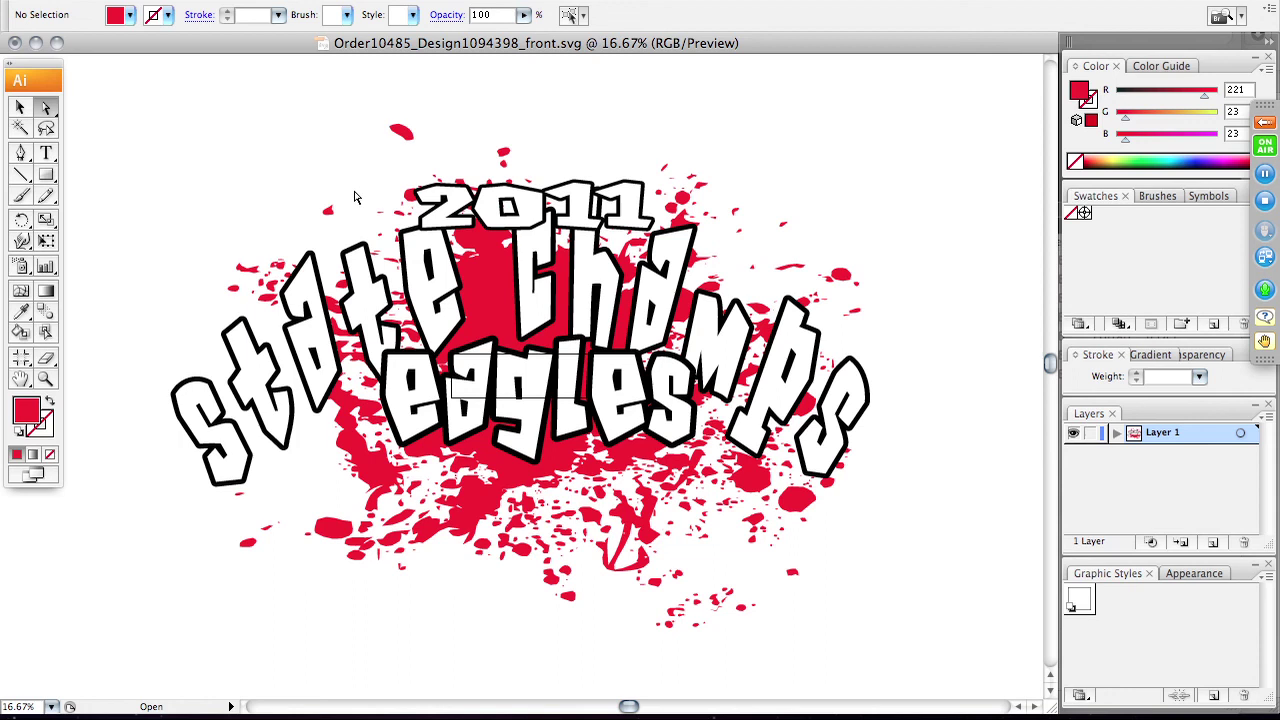
click(15, 43)
Close the design without saving, close Finder's Downloads window, and return to Process Orders.
click(545, 262)
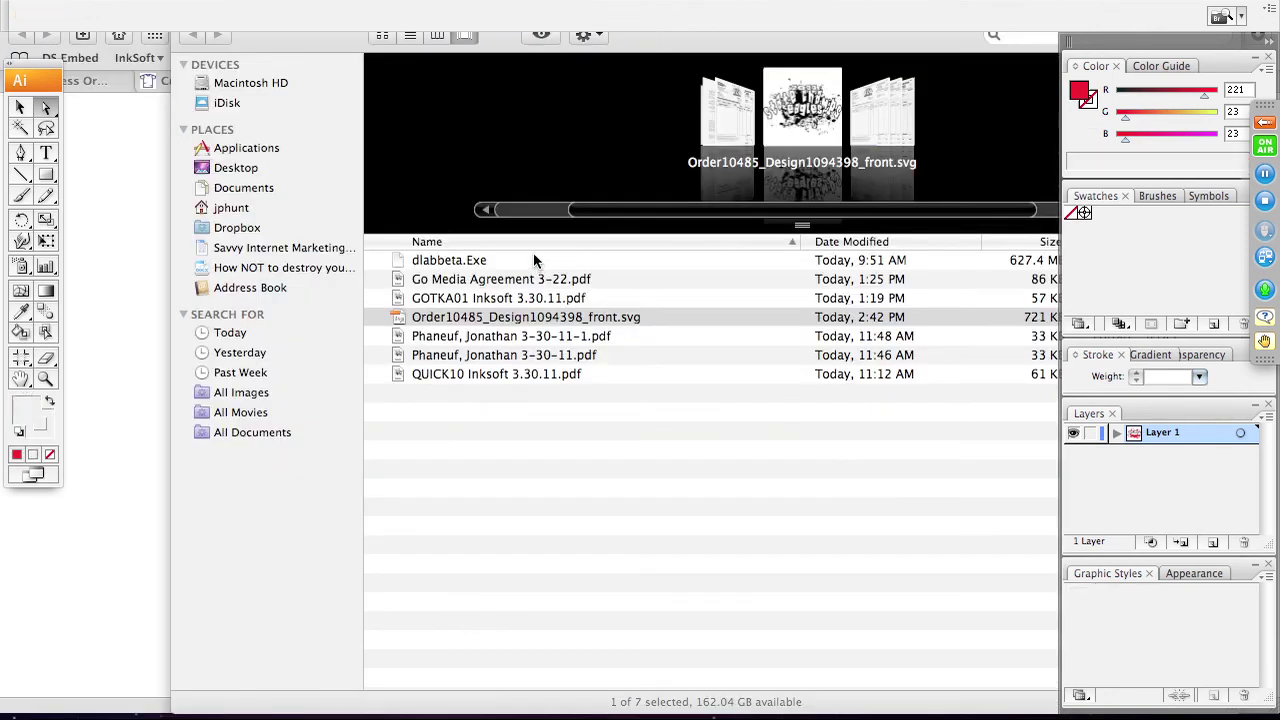
click(280, 84)
click(214, 58)
click(119, 85)
scroll(263, 195, up, 15)
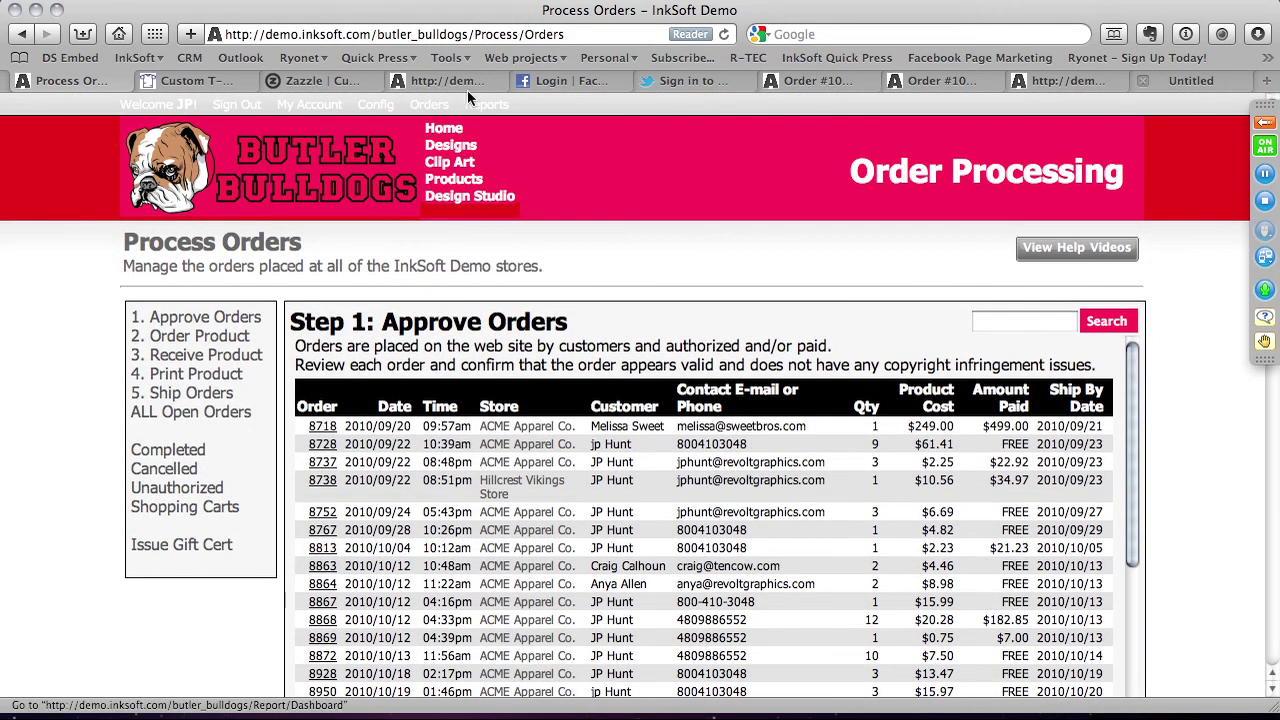
Open the Store Commission Report and set its dates to 03/01/2011–03/31/2011.
click(484, 105)
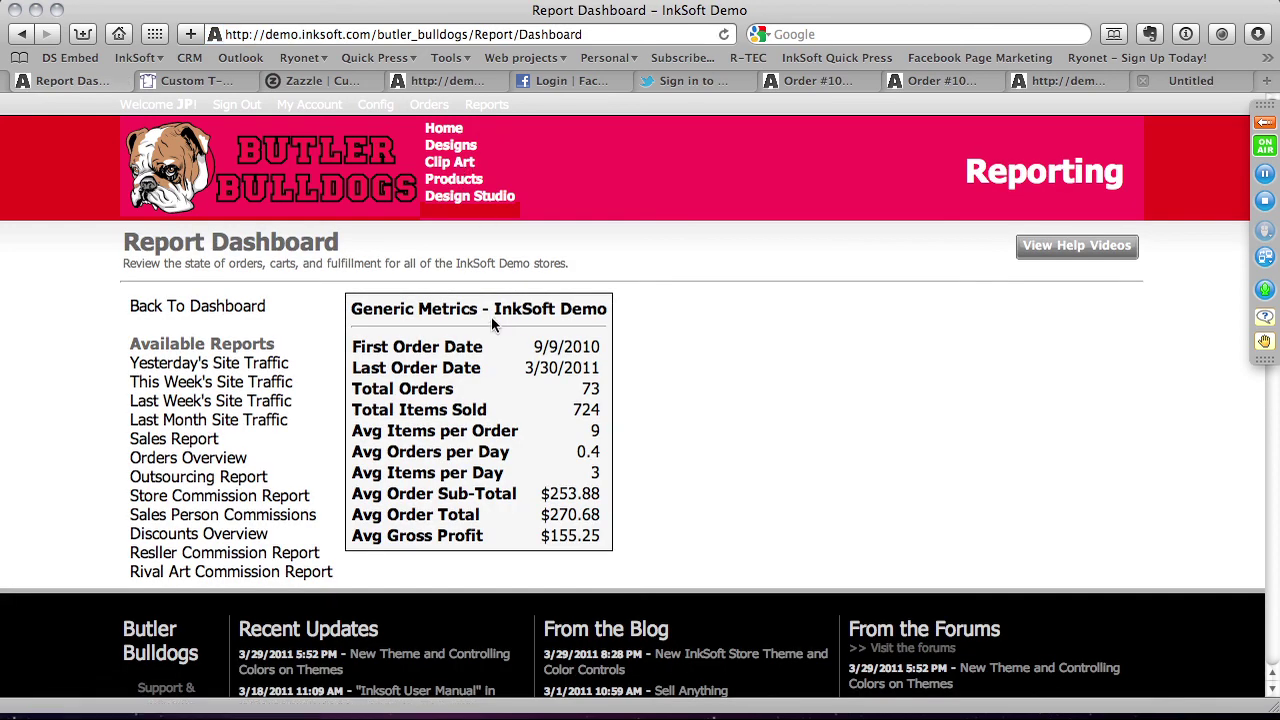
click(278, 505)
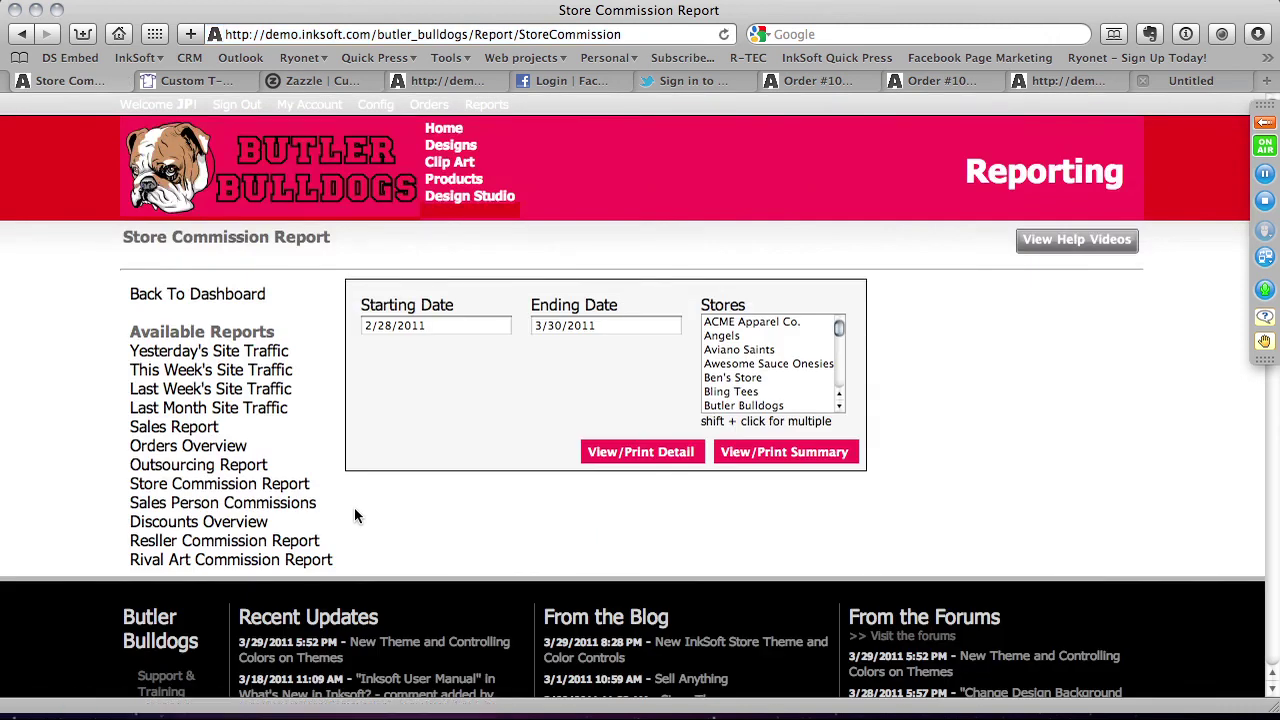
click(405, 327)
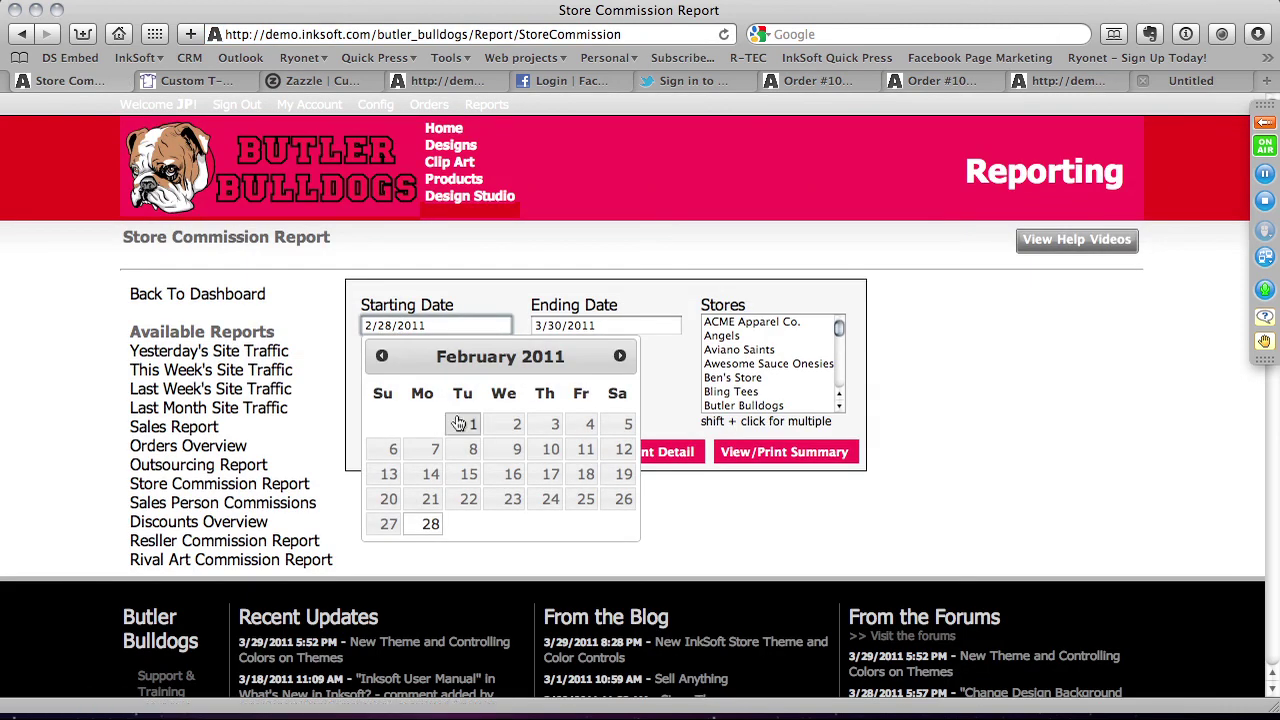
click(620, 358)
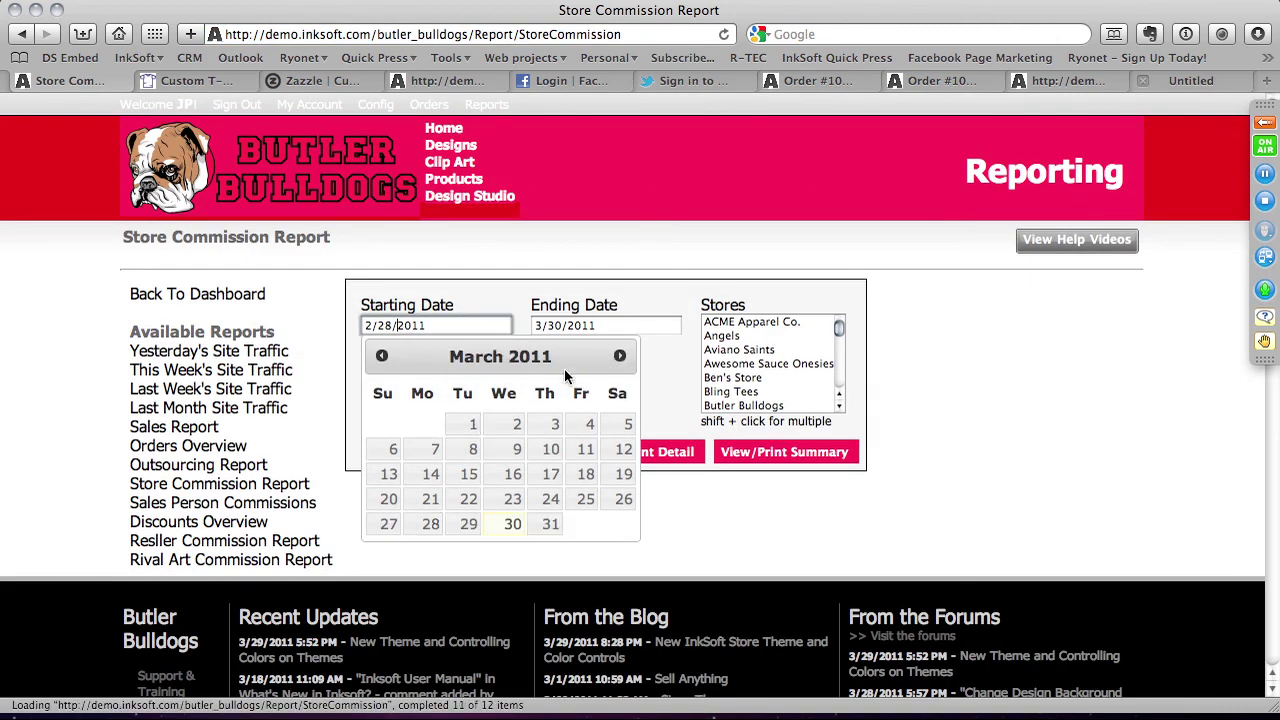
click(462, 423)
click(600, 326)
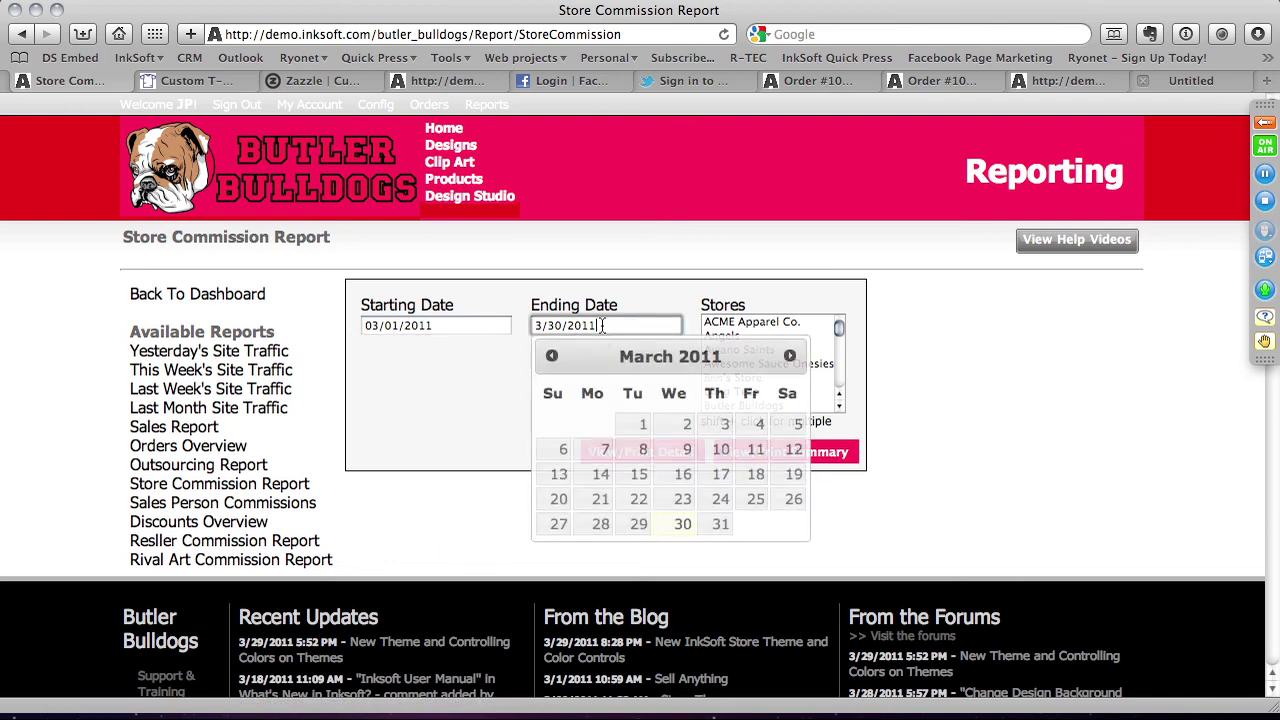
click(720, 525)
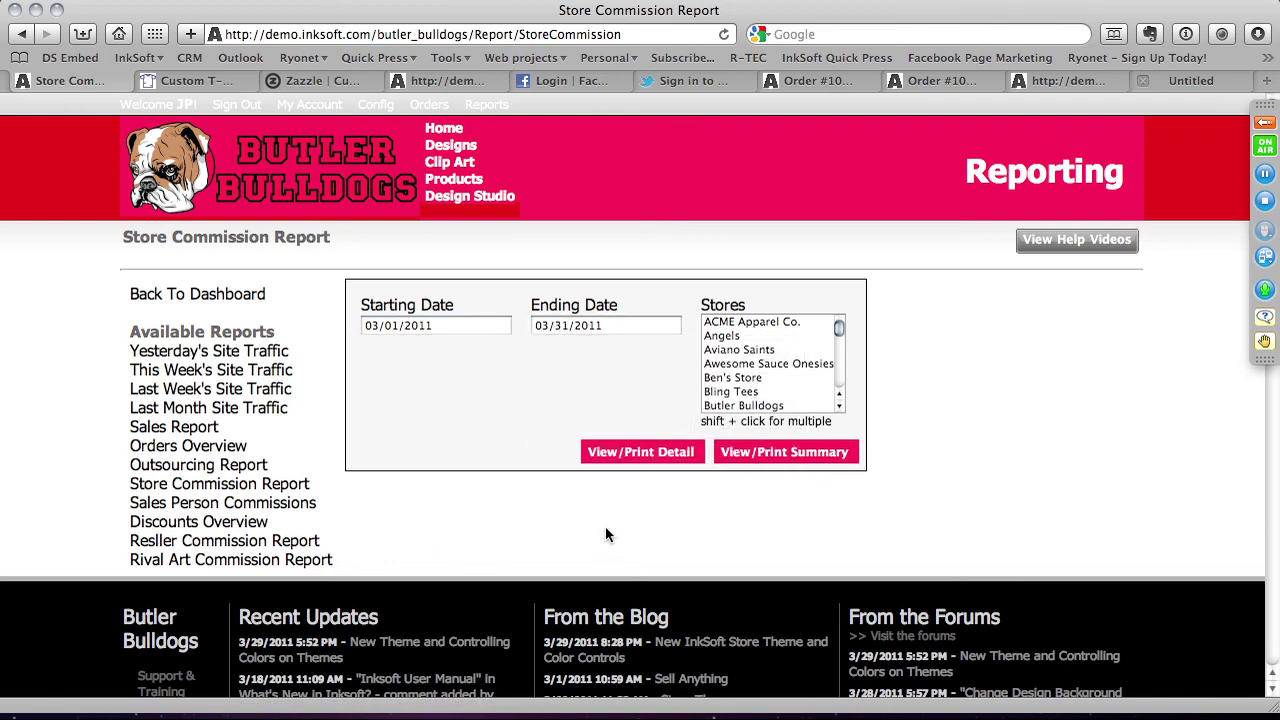
Select ACME Apparel Co., Angels, Awesome Sauce Onesies, Bling Tees, Butler Bulldogs, Custom Soccer T shirts, Custom Photo Mugs; view the detail report.
click(731, 323)
super+click(722, 336)
super+click(730, 364)
super+click(729, 392)
super+click(742, 405)
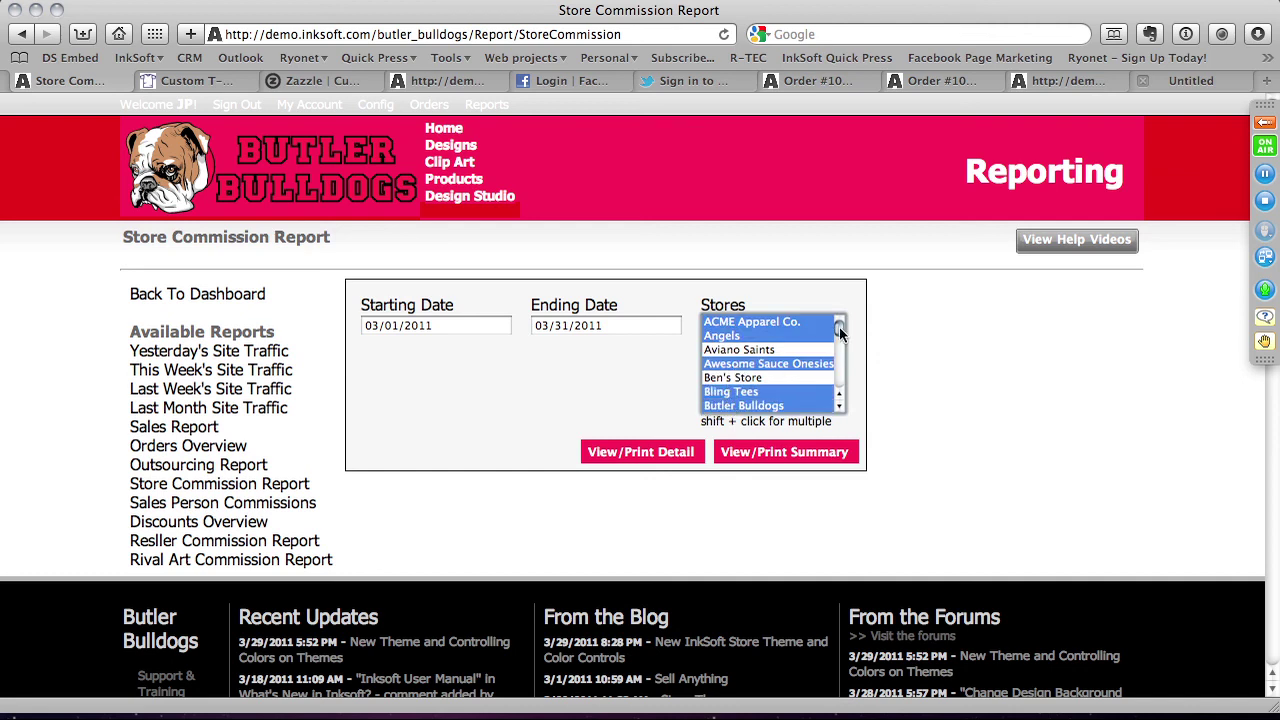
drag(840, 330, 840, 345)
super+click(770, 363)
super+click(777, 350)
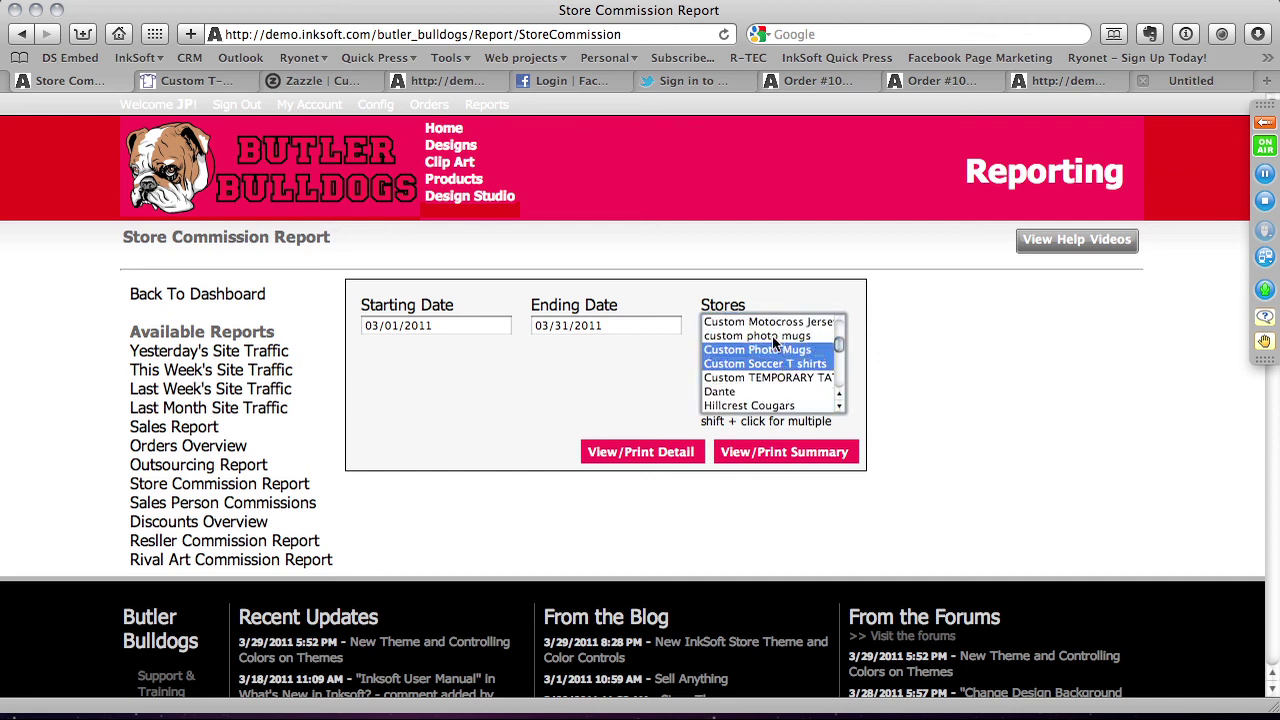
click(674, 464)
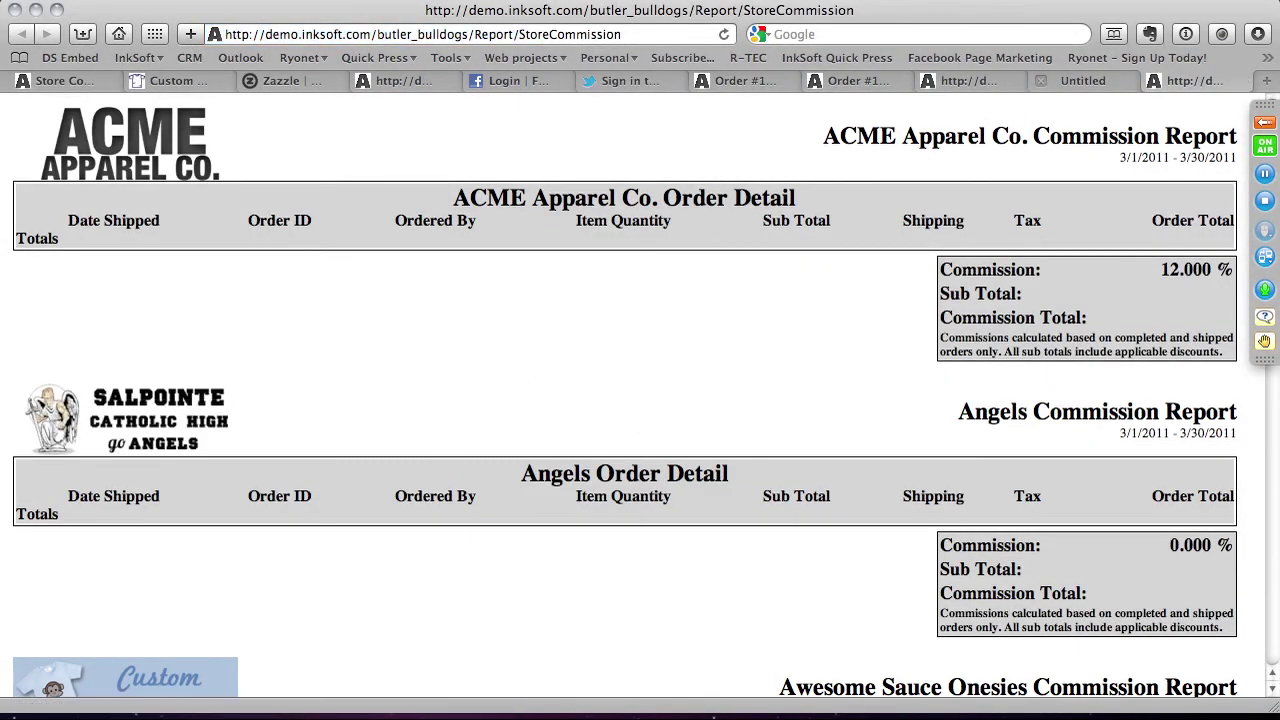
click(115, 1)
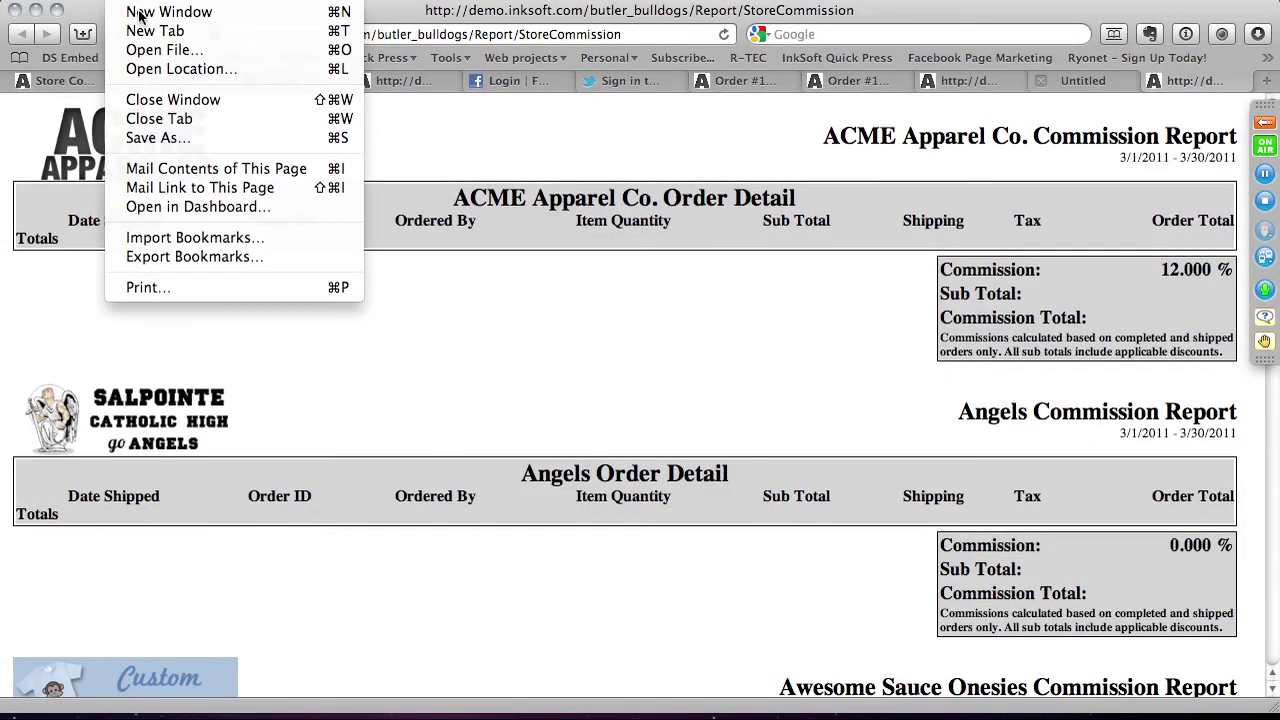
click(176, 286)
click(556, 204)
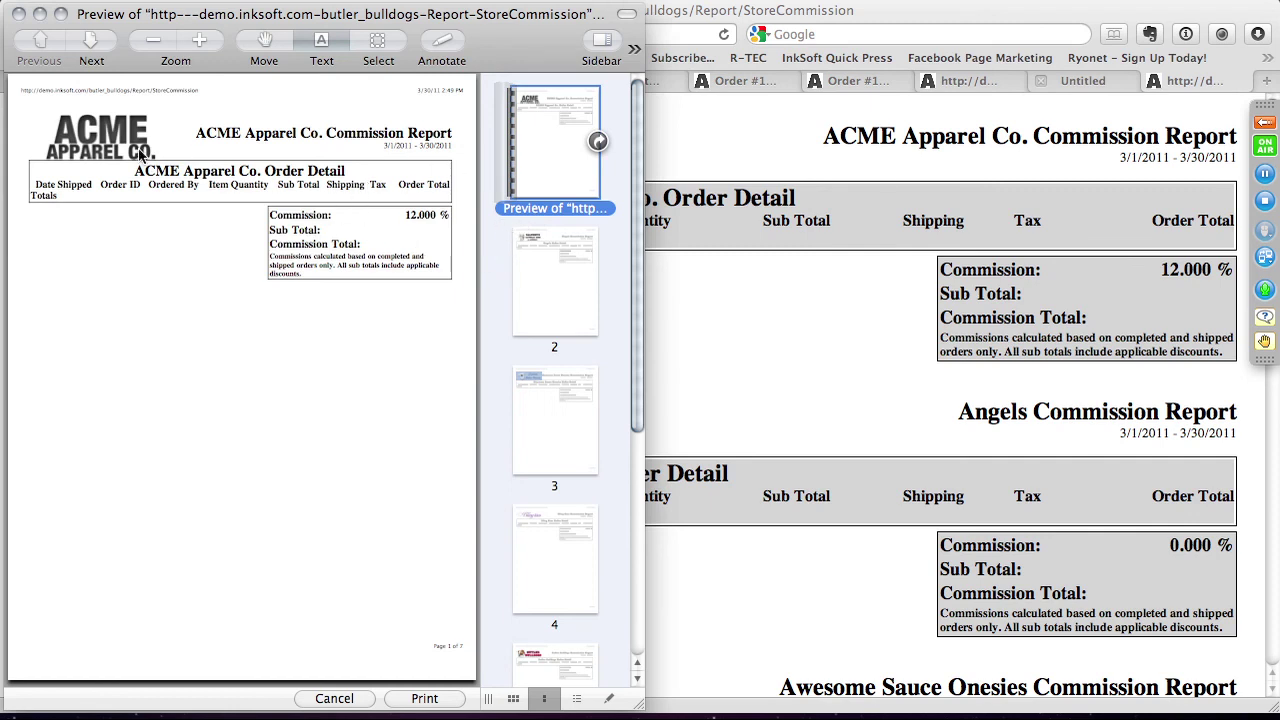
click(552, 260)
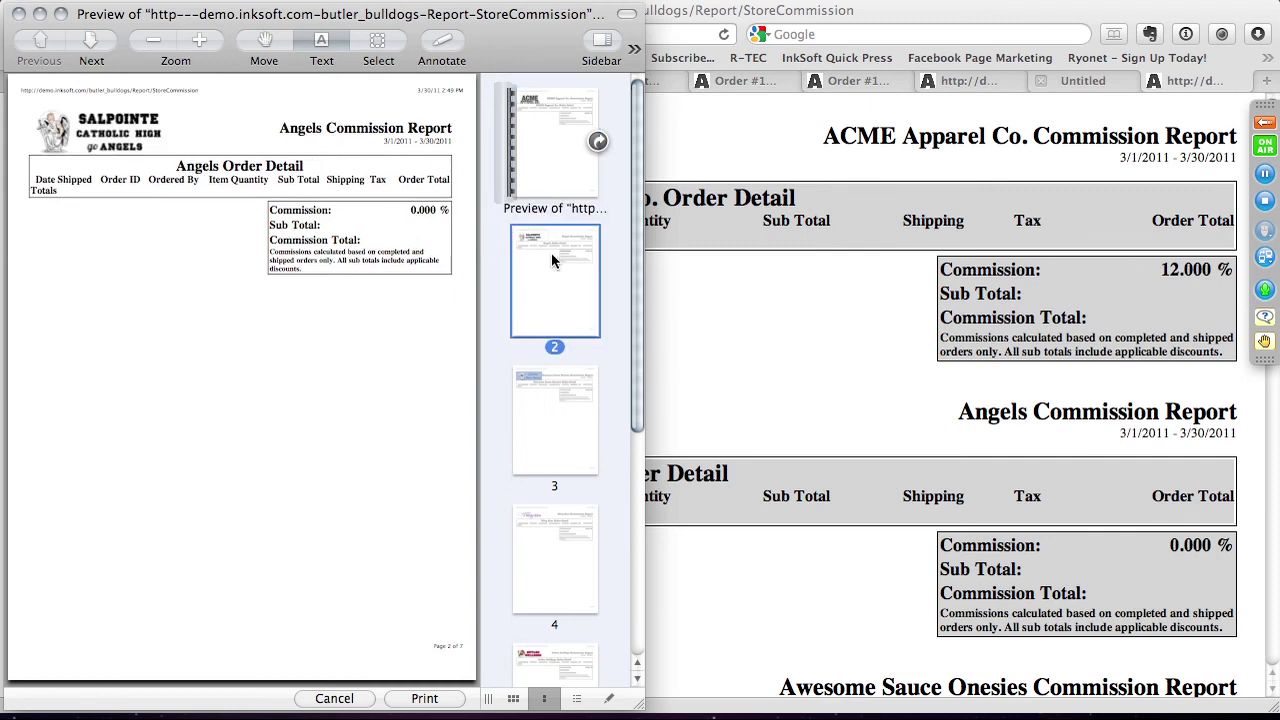
click(554, 398)
click(570, 535)
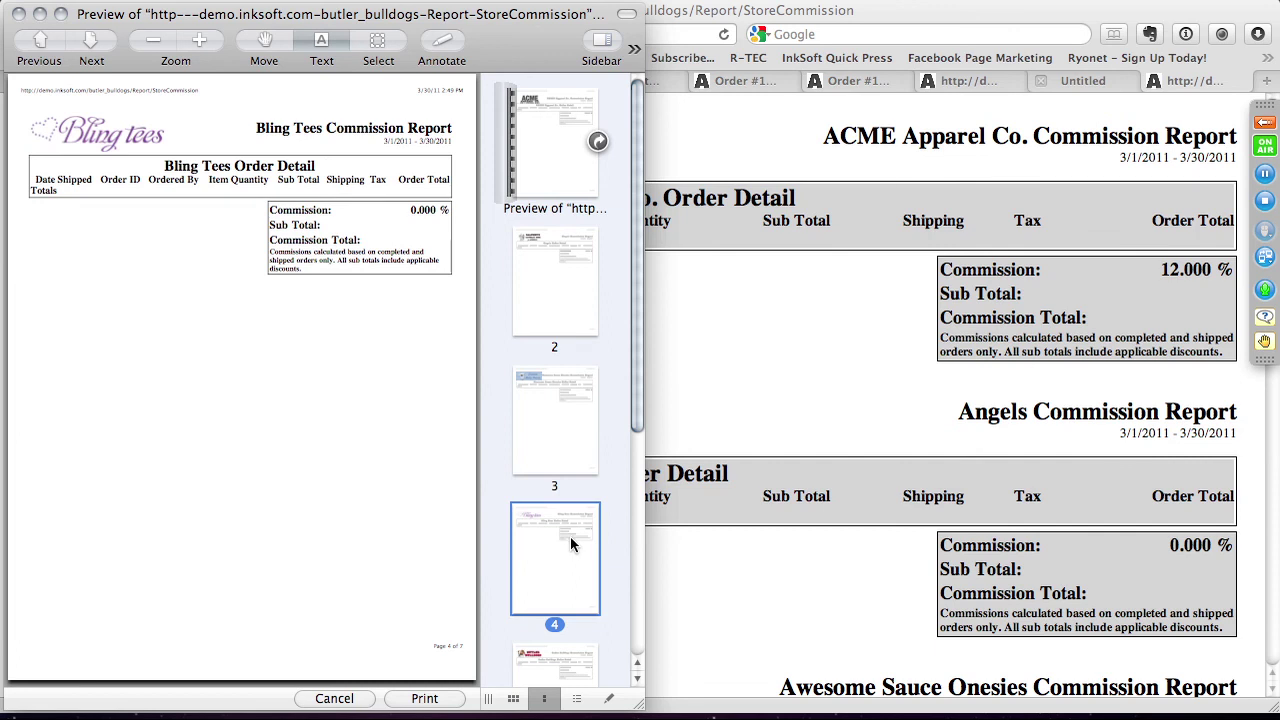
scroll(570, 536, down, 5)
click(555, 483)
click(558, 560)
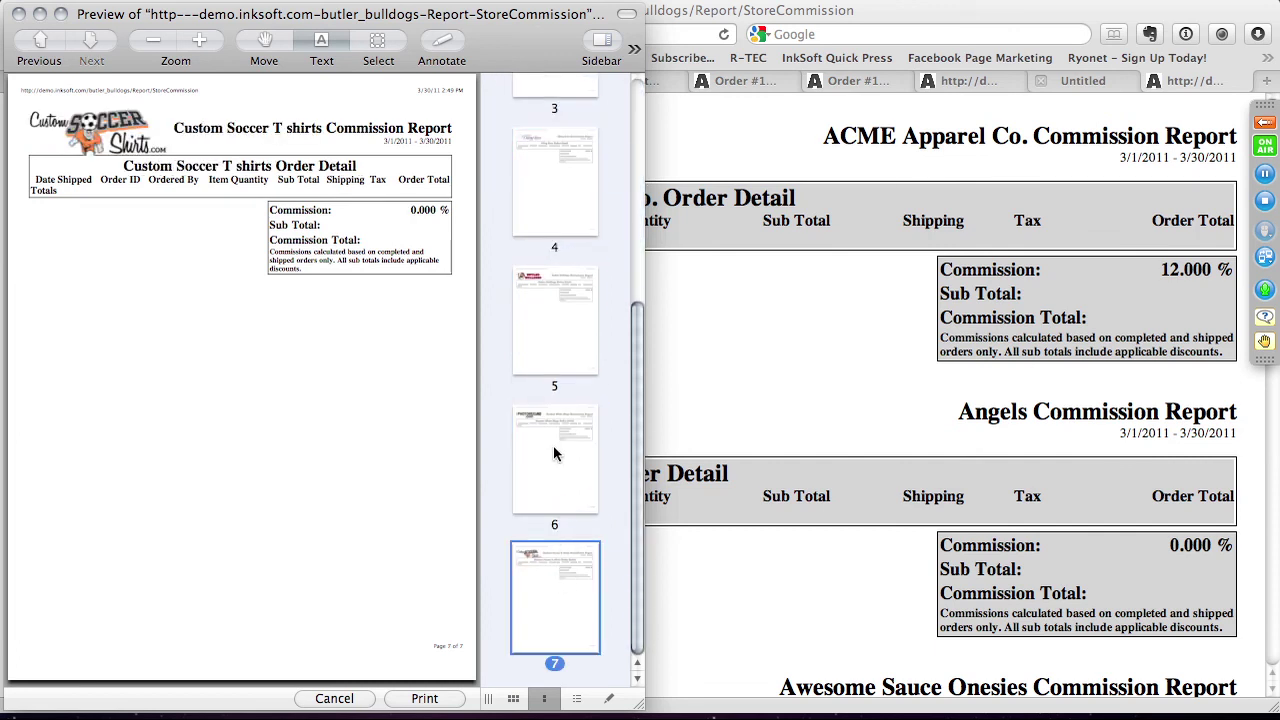
scroll(466, 321, up, 6)
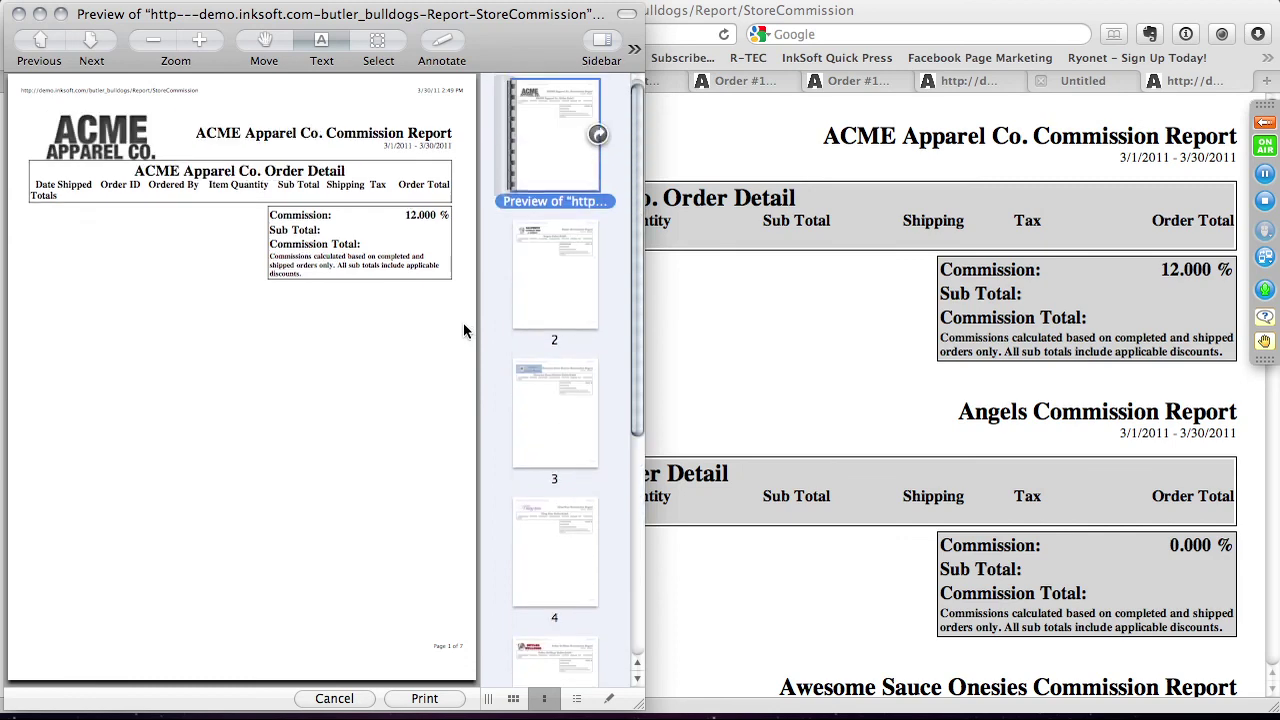
click(20, 20)
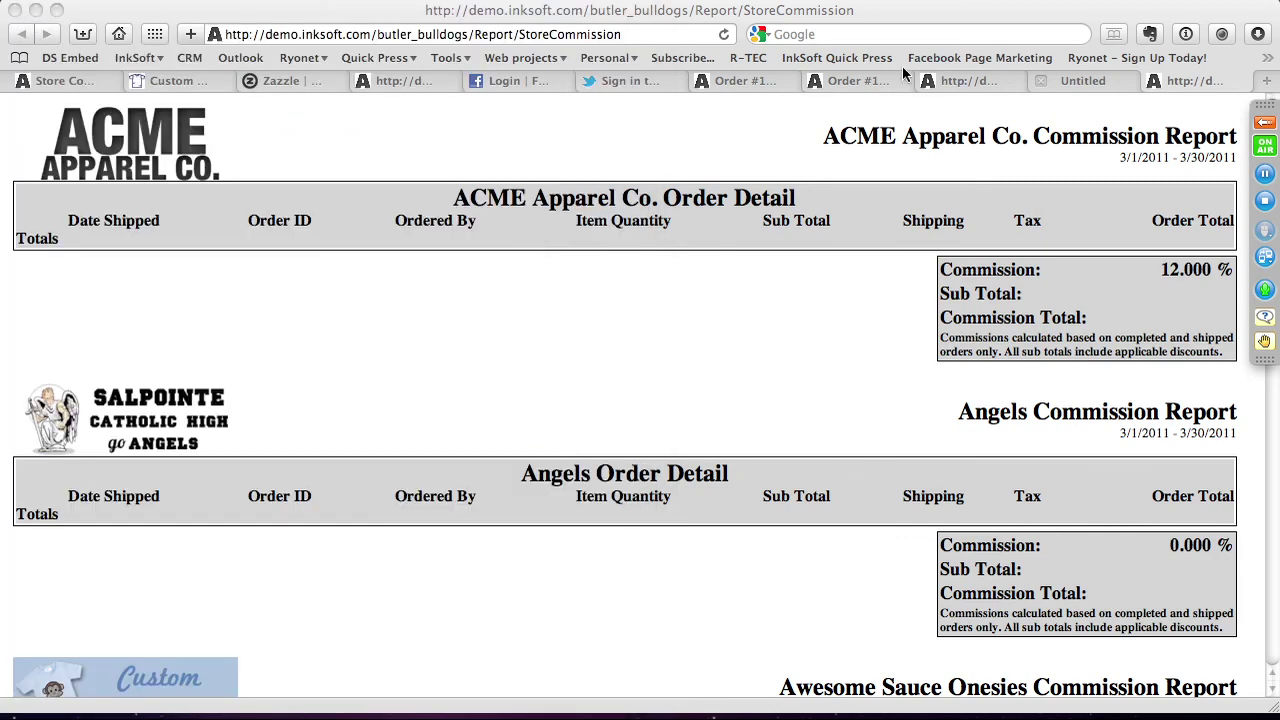
Close the Untitled, order processing and order summary tabs, then go to the store home page.
click(1151, 80)
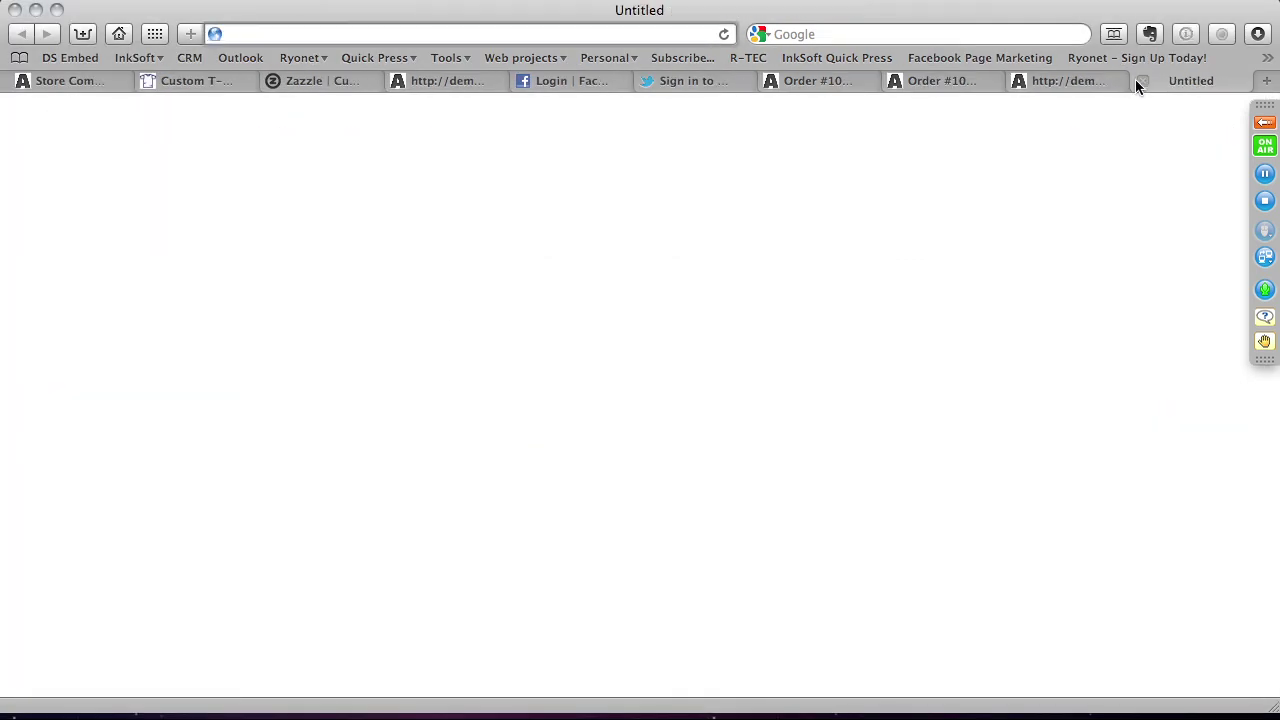
click(1142, 80)
click(1028, 82)
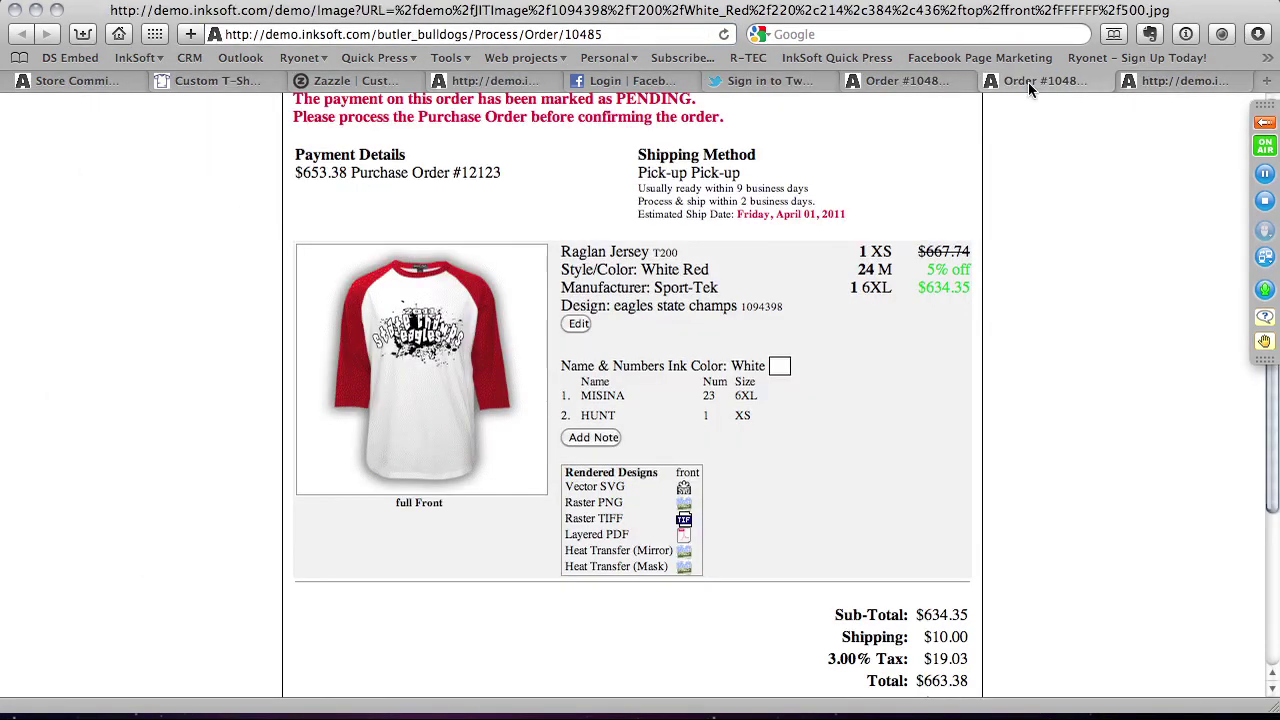
click(994, 81)
click(1038, 84)
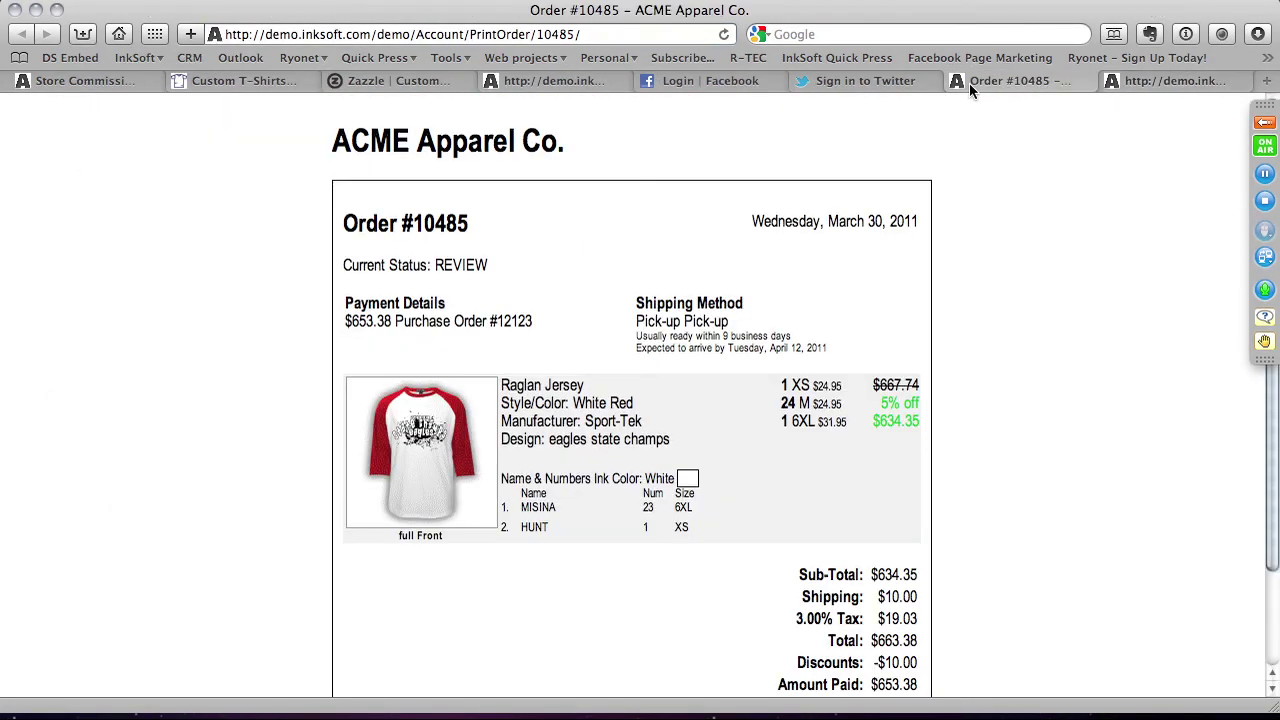
click(962, 82)
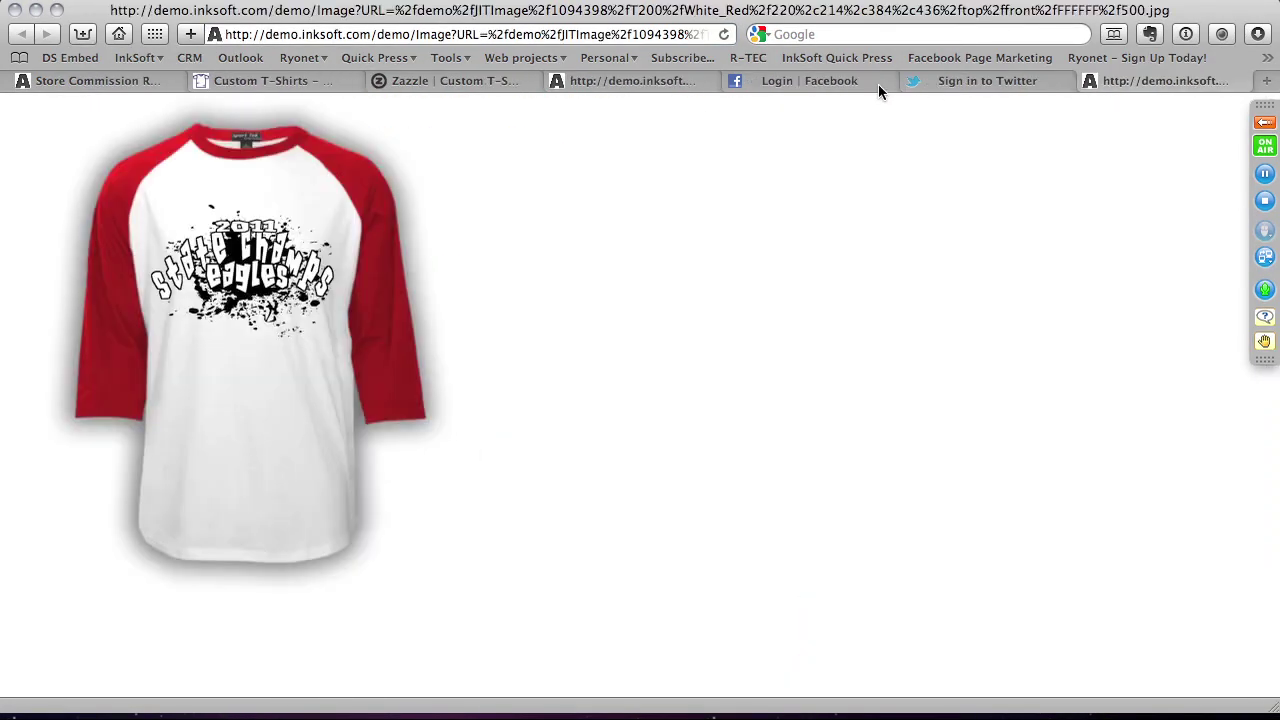
click(136, 80)
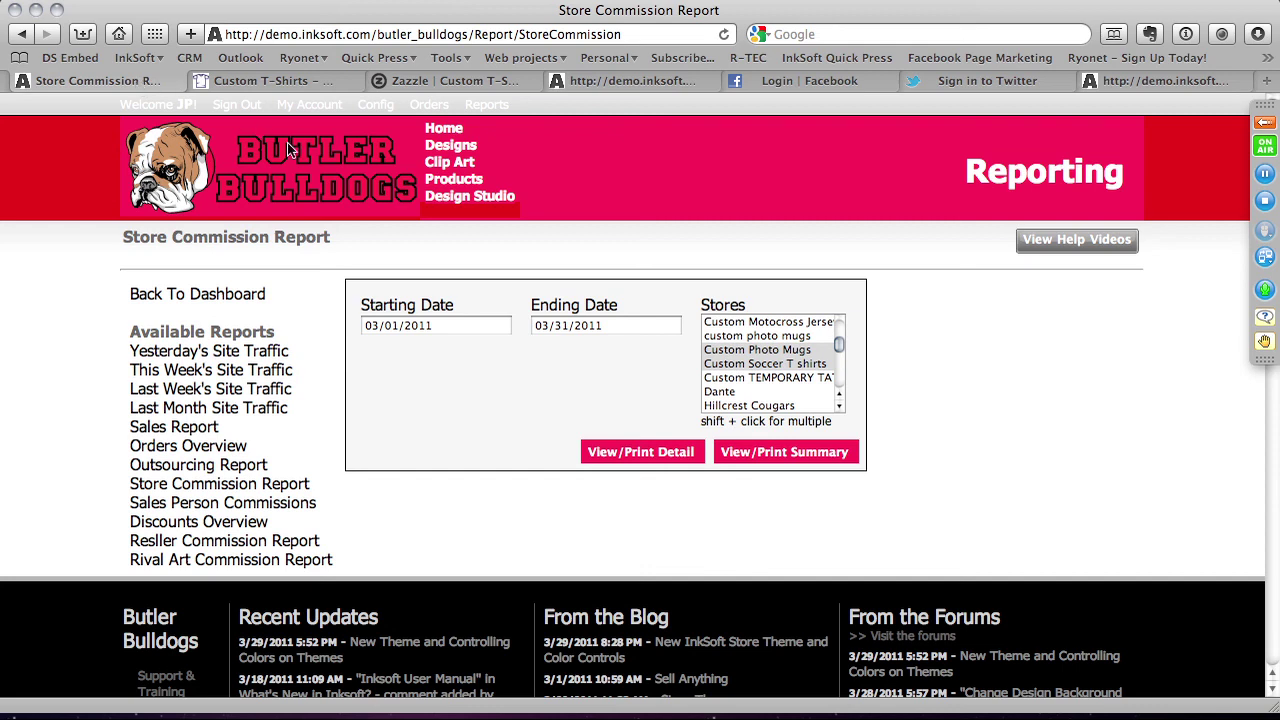
click(444, 132)
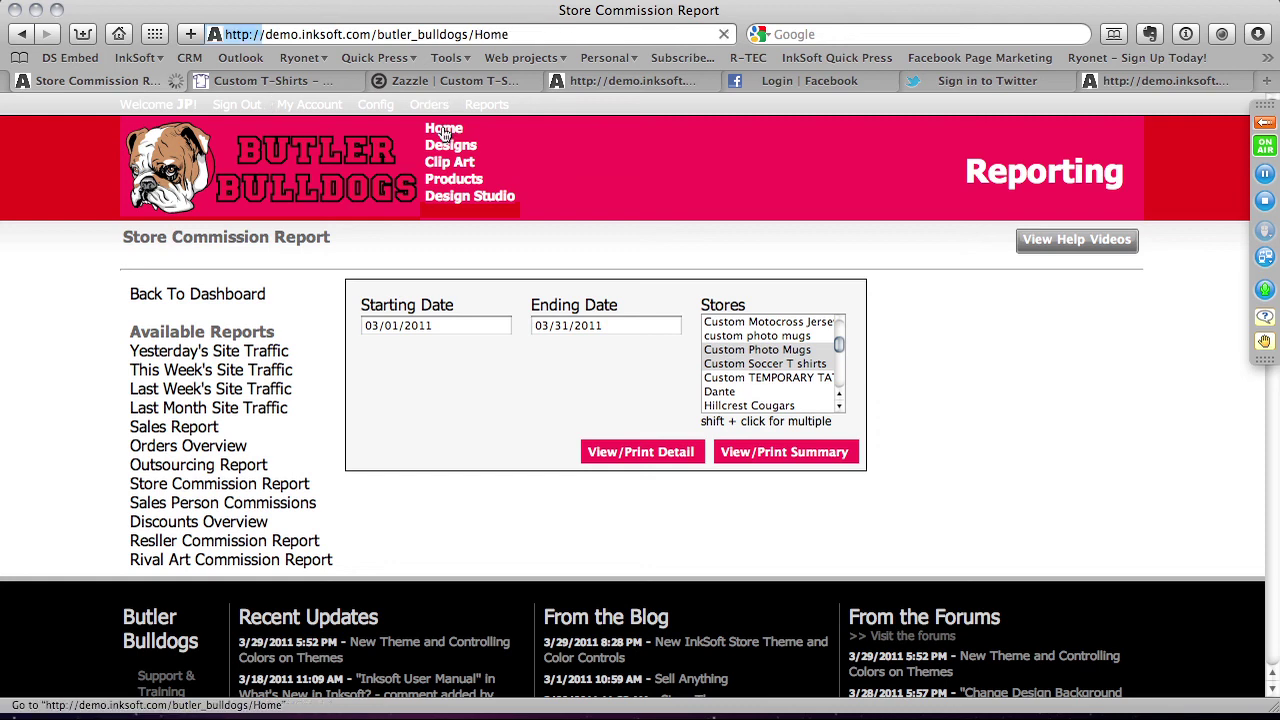